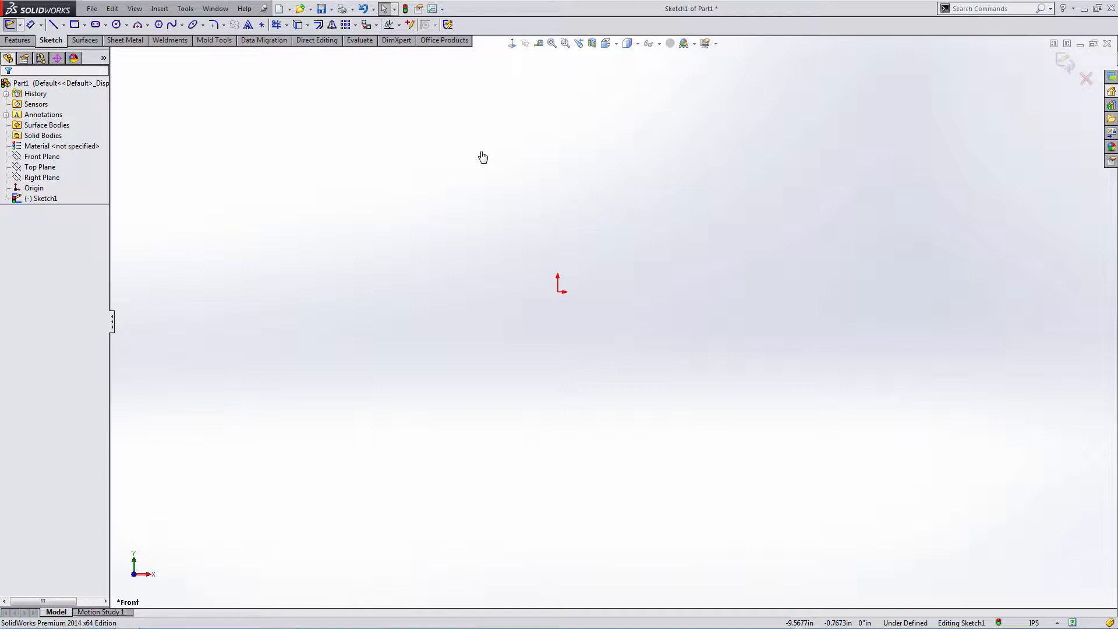
# Check the document's drafting standard properties and close the options
pyautogui.click(431, 10)
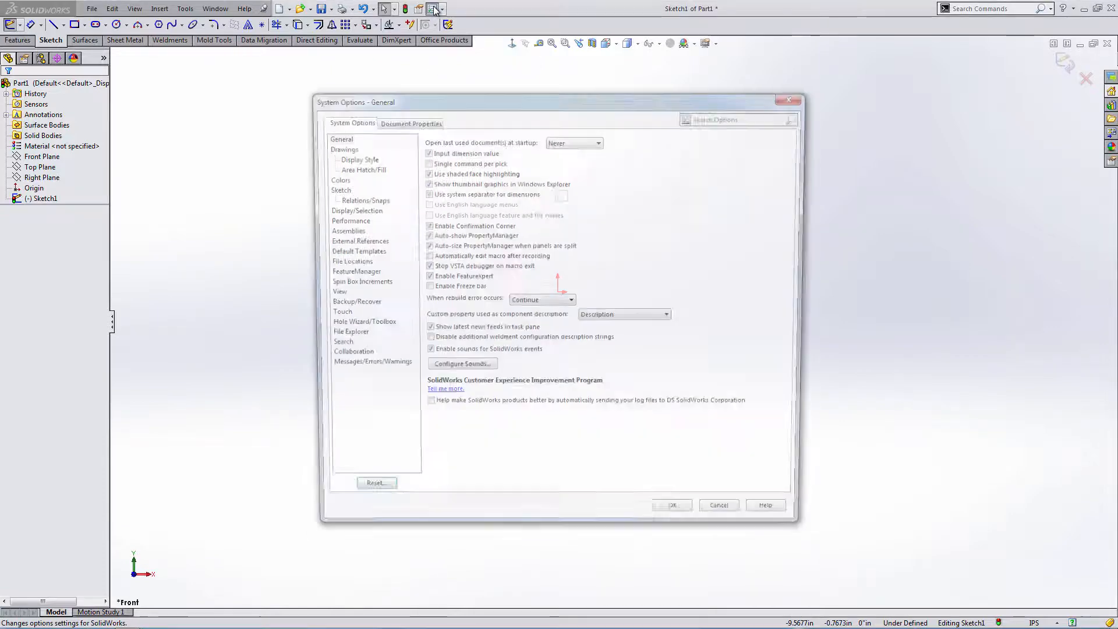
pyautogui.click(406, 120)
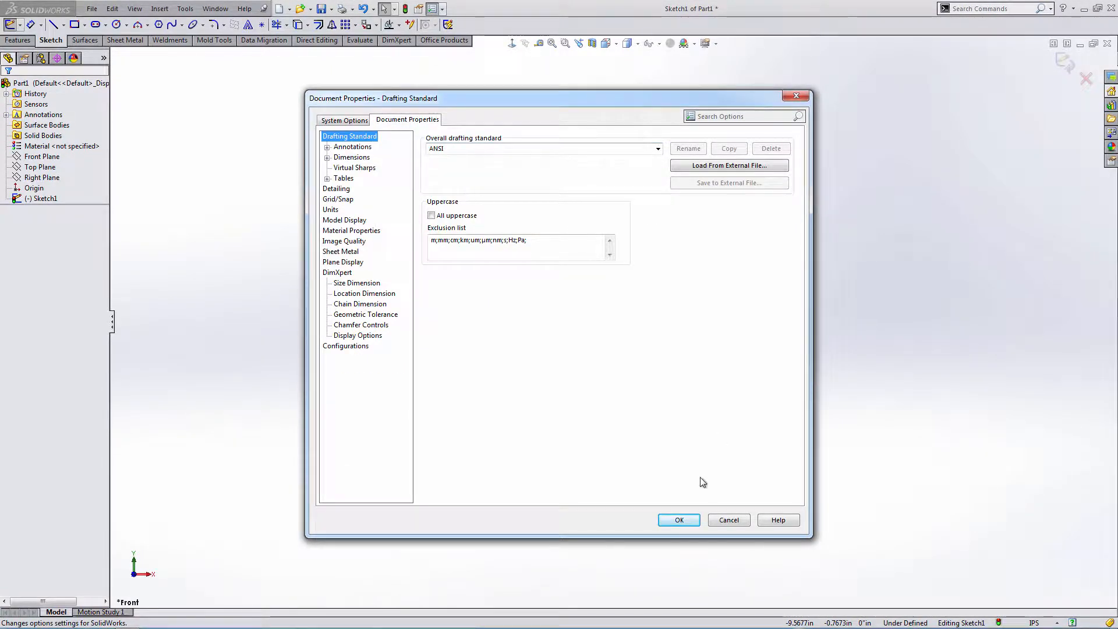
pyautogui.click(677, 519)
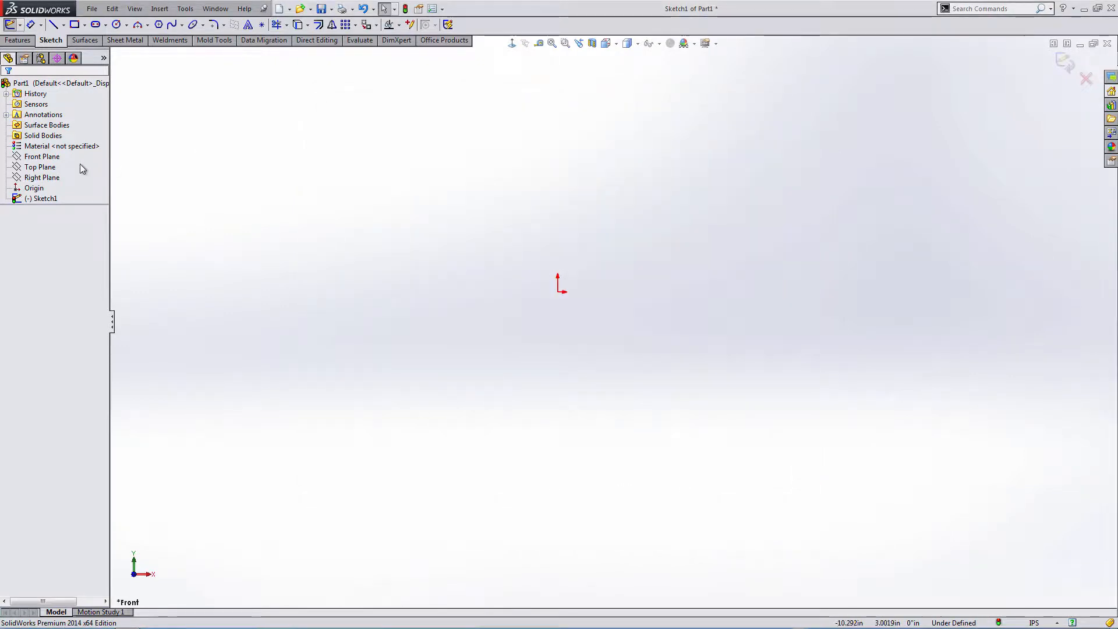
# Leave the empty sketch and start a new sketch on the Front Plane
pyautogui.click(49, 167)
pyautogui.click(46, 156)
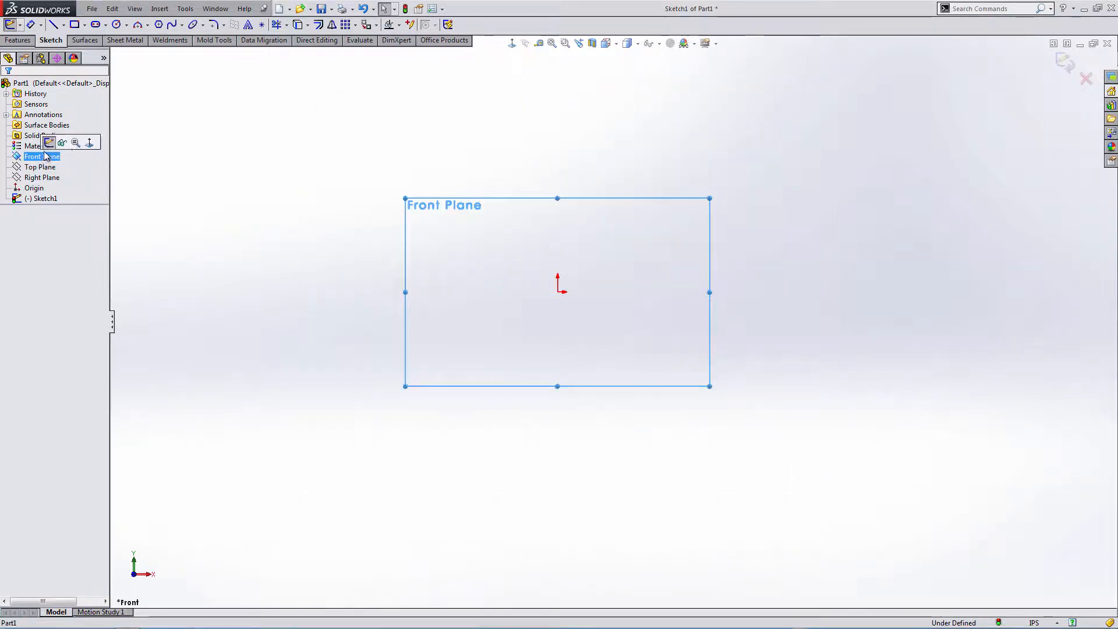
pyautogui.click(53, 146)
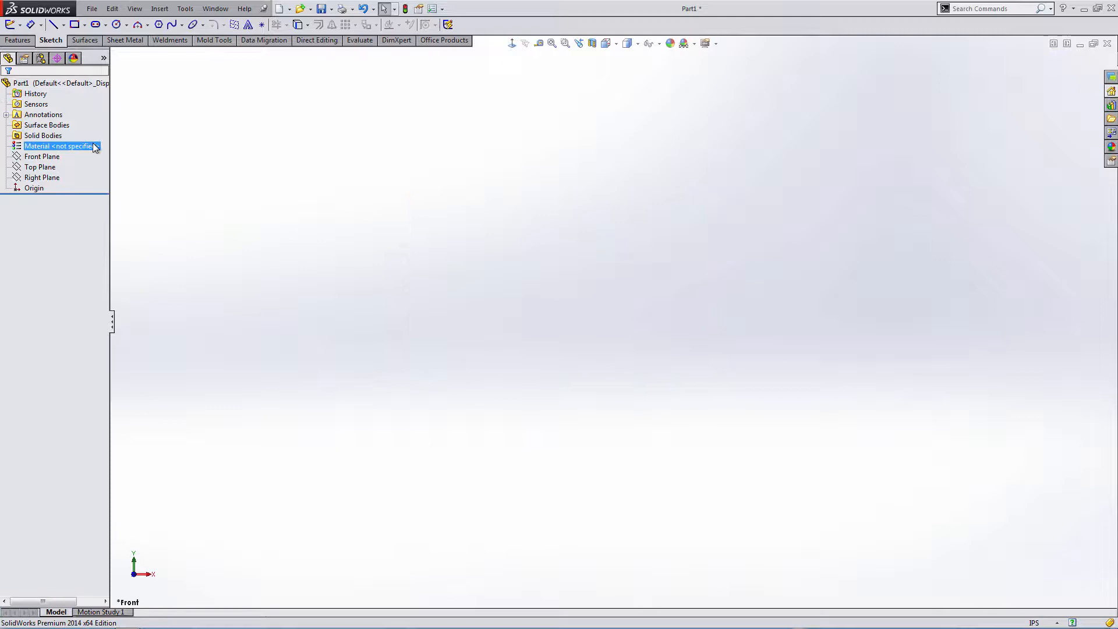
pyautogui.rightClick(46, 154)
pyautogui.click(43, 142)
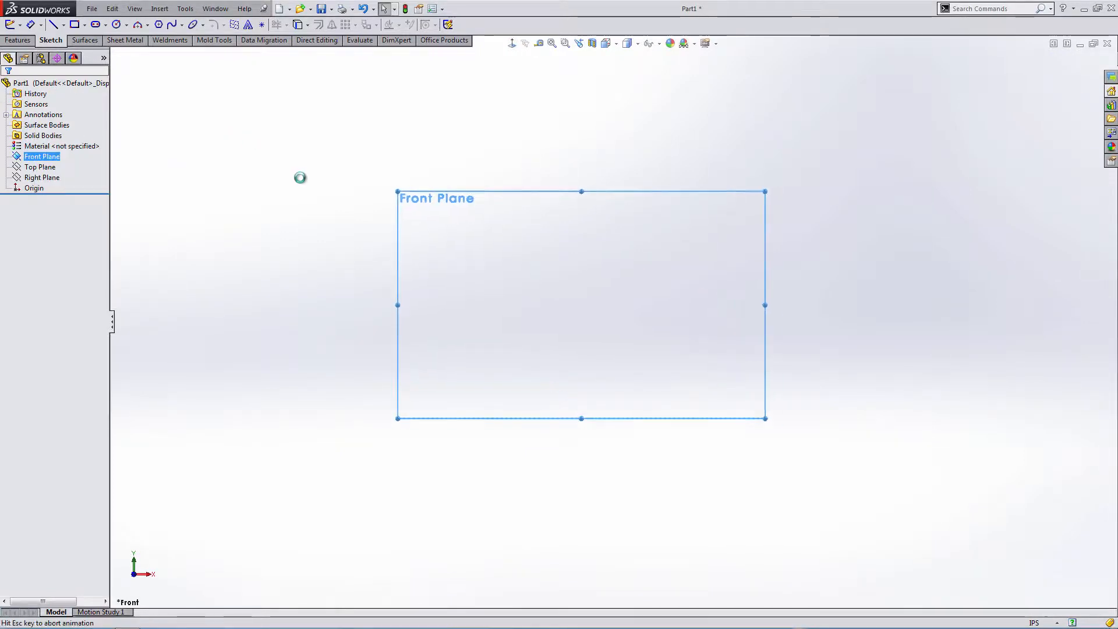
# Sketch a closed L-shaped profile from the origin, about 3.49 in wide and 2.61 in tall, with a step at the upper right
pyautogui.click(53, 25)
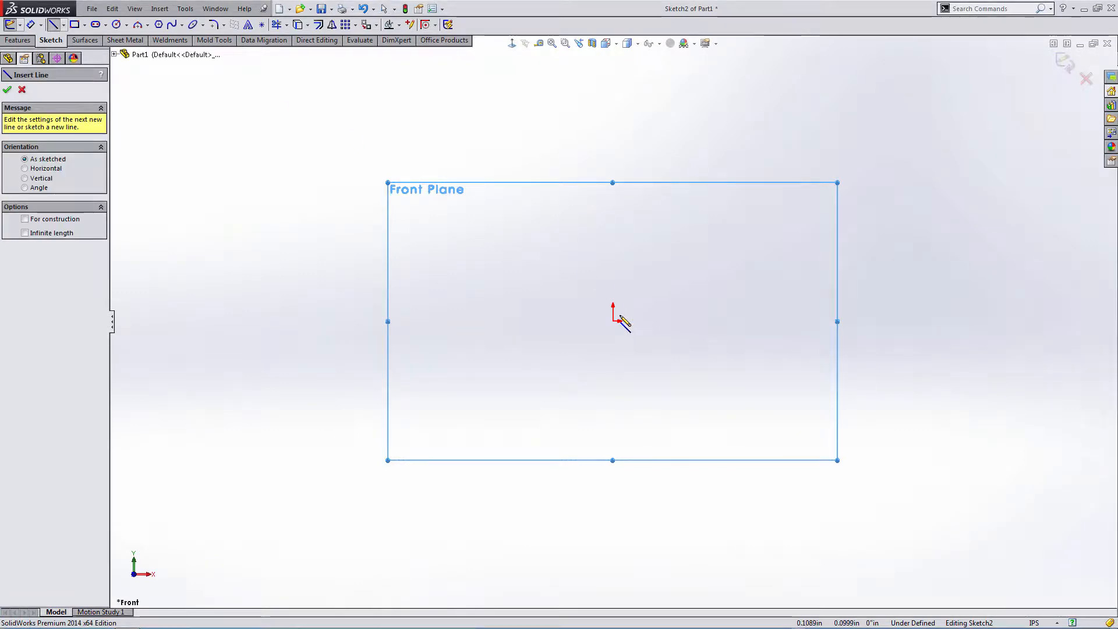
pyautogui.click(613, 322)
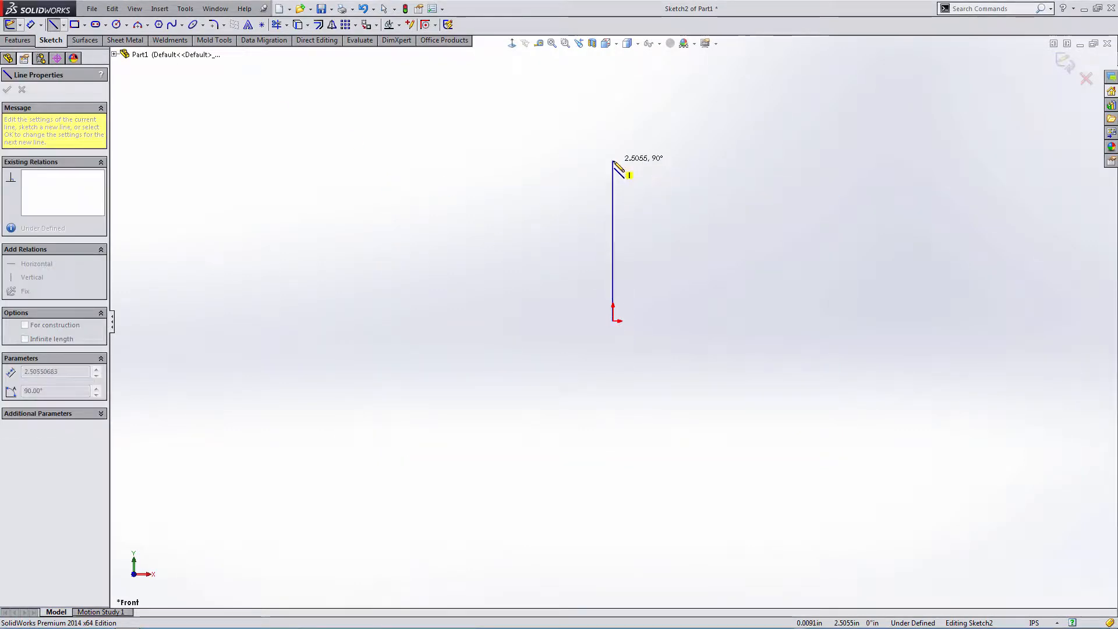
pyautogui.click(613, 154)
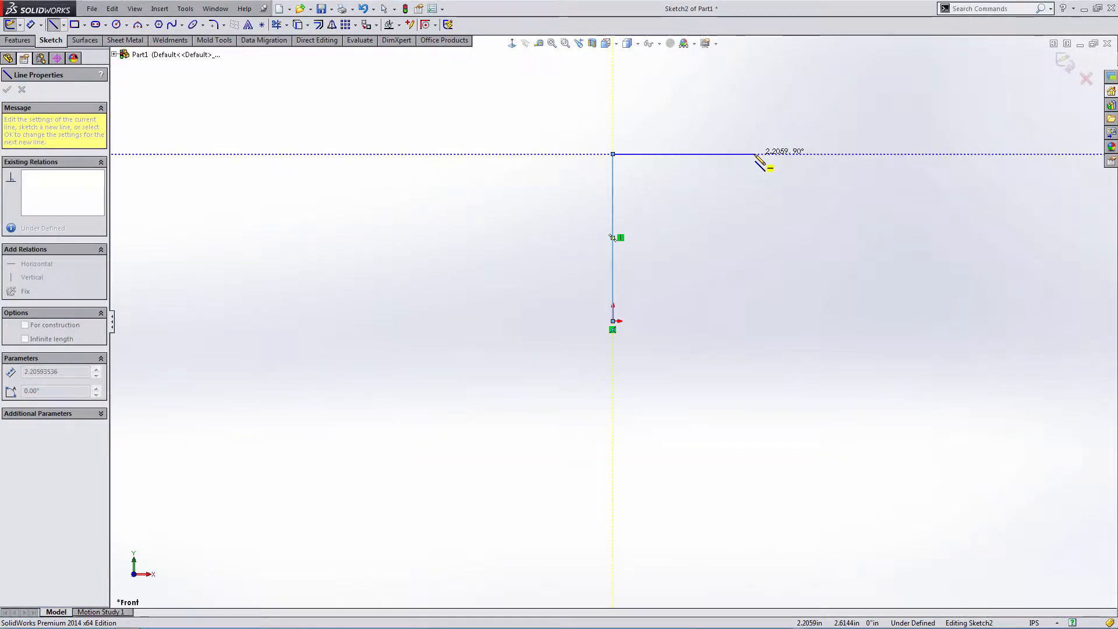
pyautogui.click(754, 153)
pyautogui.click(754, 226)
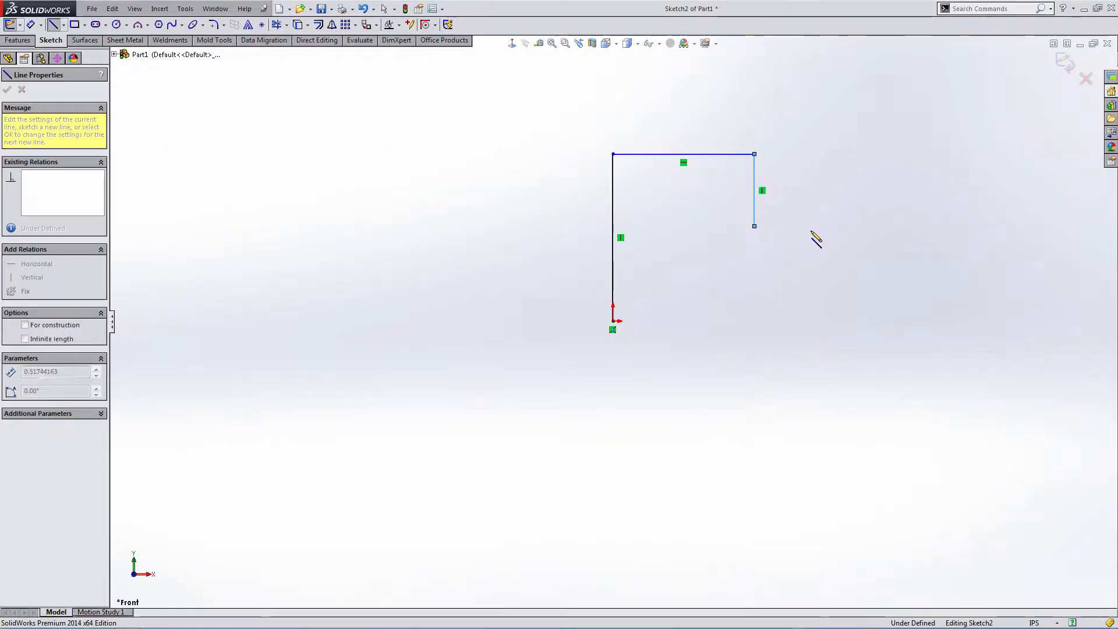
pyautogui.click(837, 226)
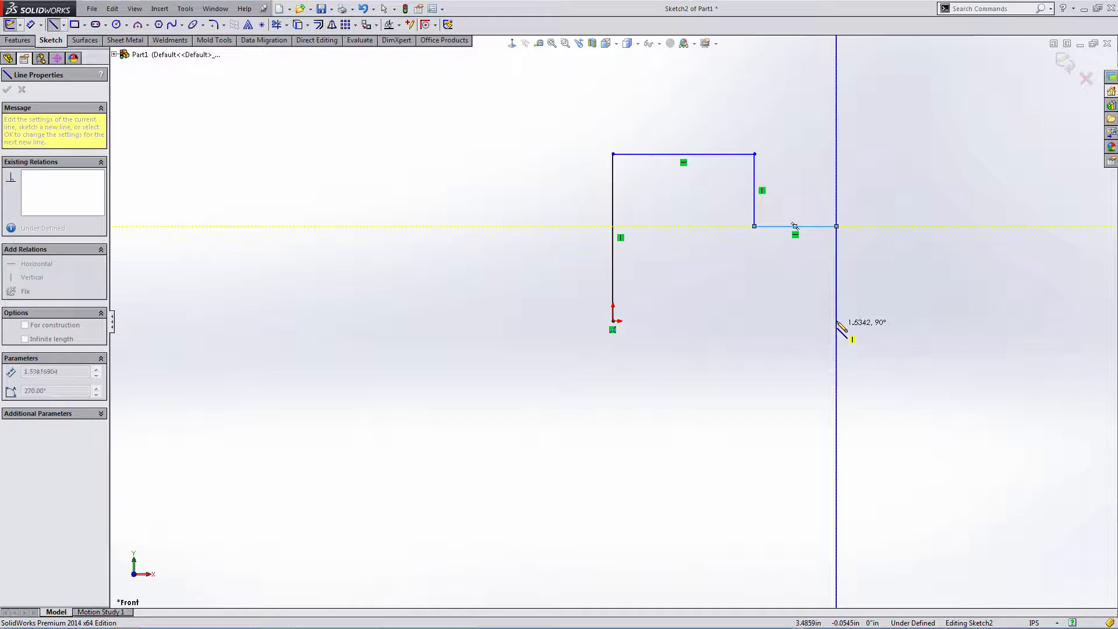
pyautogui.click(796, 322)
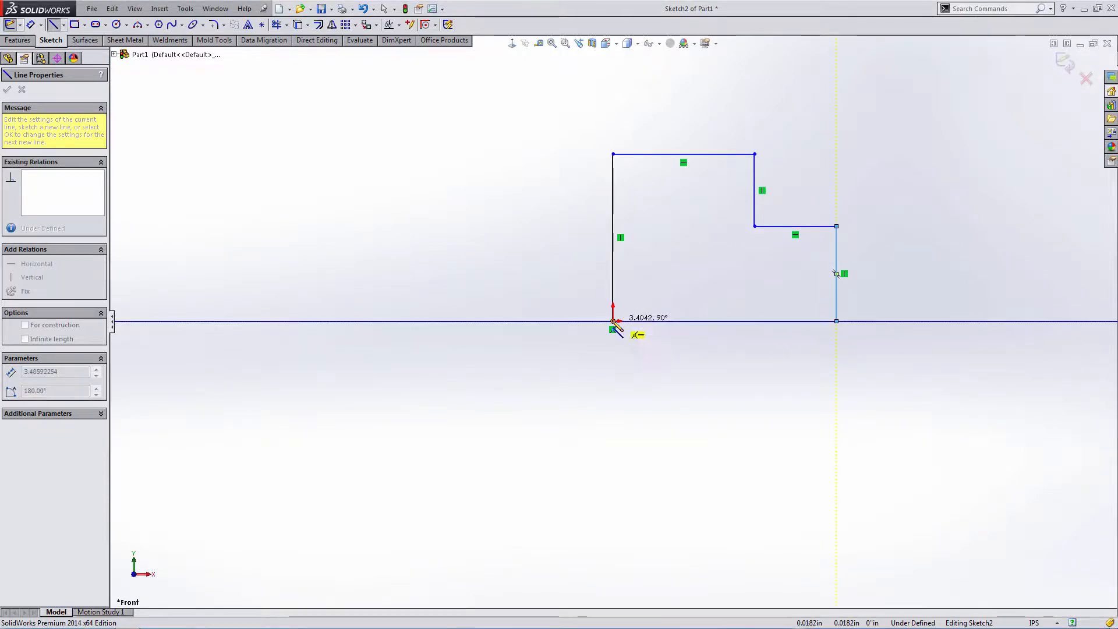
pyautogui.click(613, 321)
pyautogui.press('Escape')
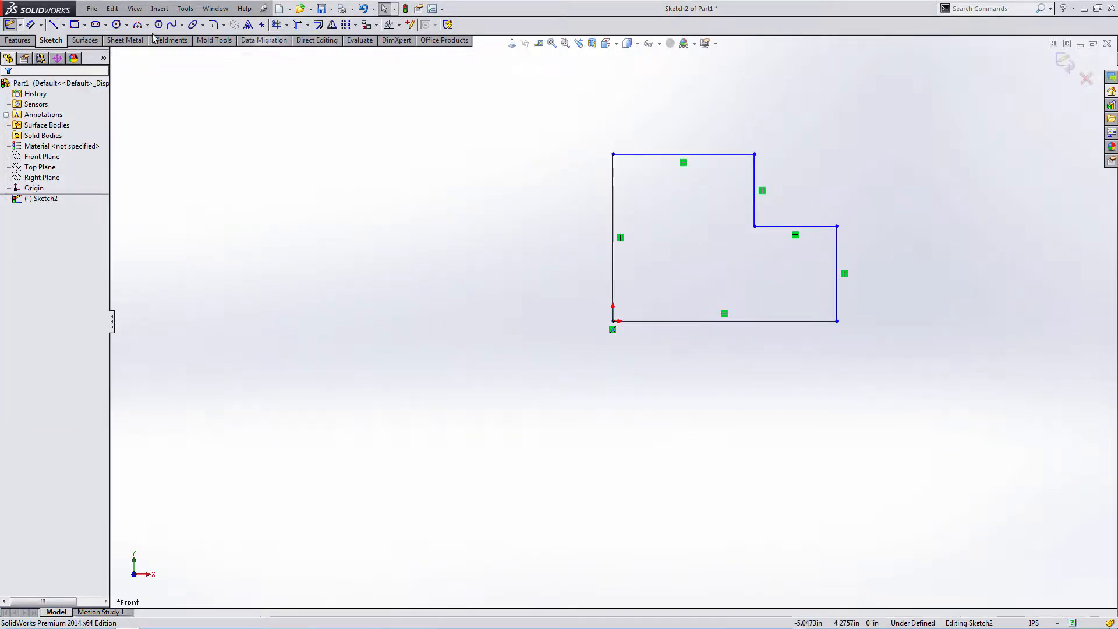
# Dimension the profile's height between the top and bottom edges as 2.5 in
pyautogui.click(31, 26)
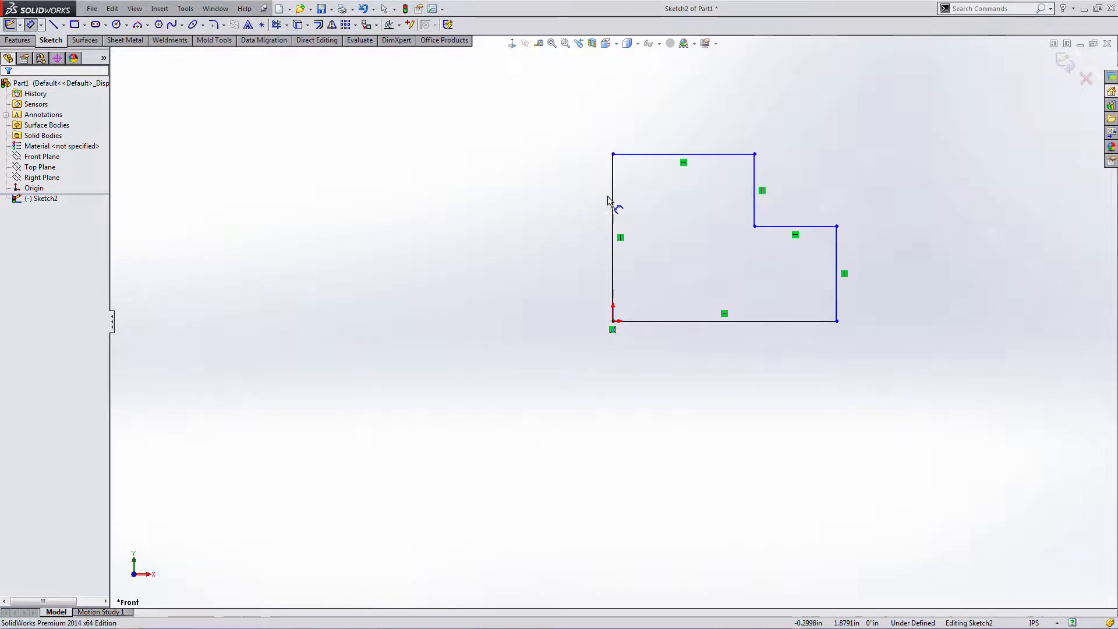
pyautogui.click(640, 155)
pyautogui.click(655, 321)
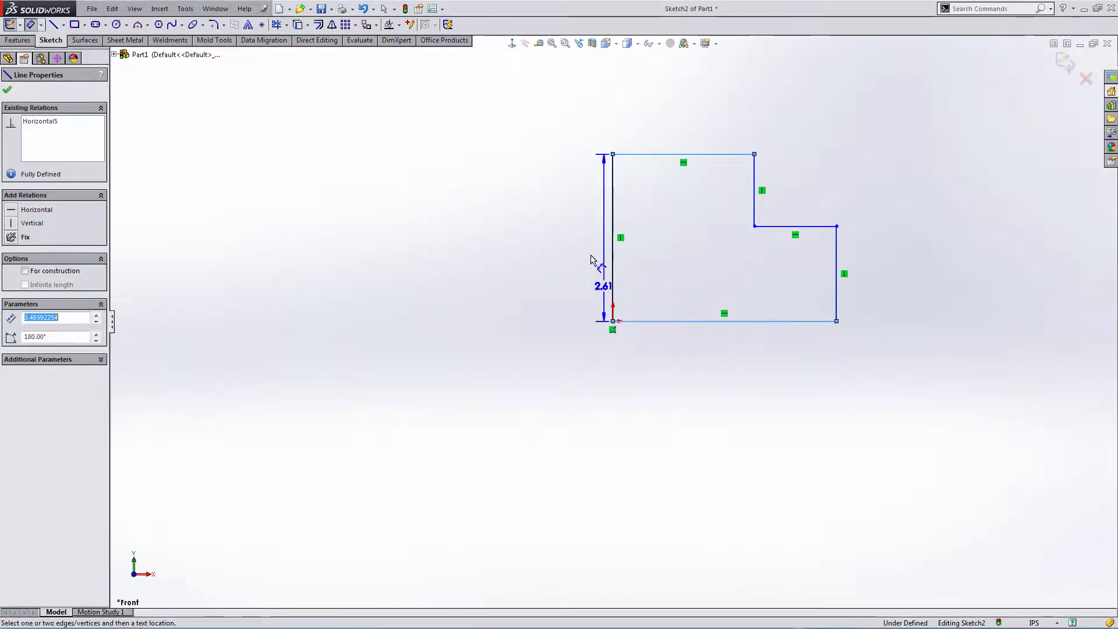
pyautogui.click(588, 243)
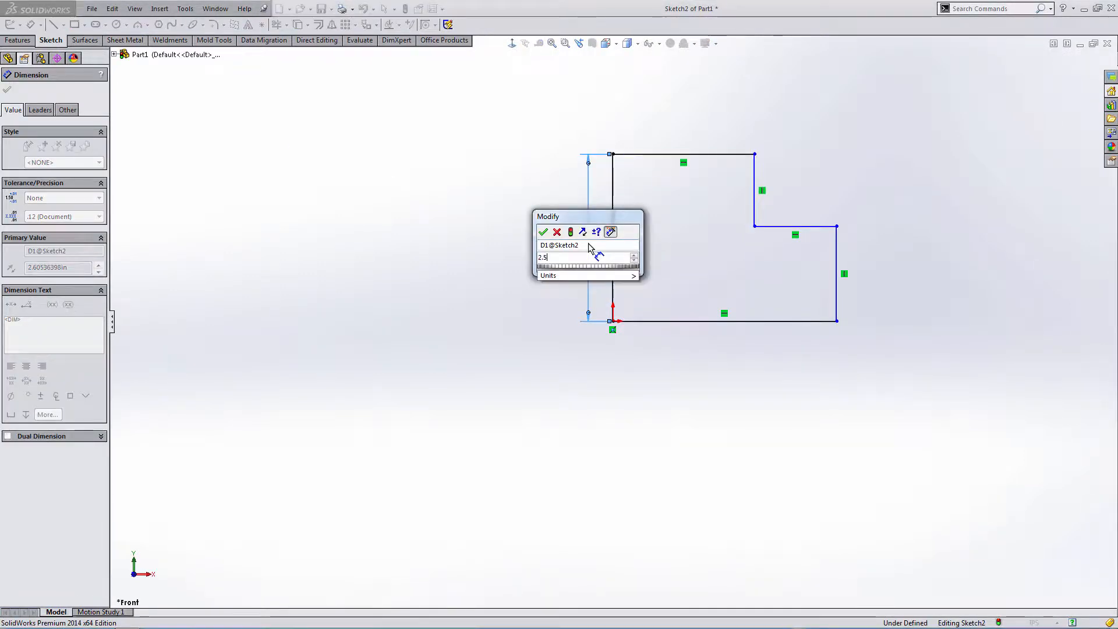
pyautogui.press('Return')
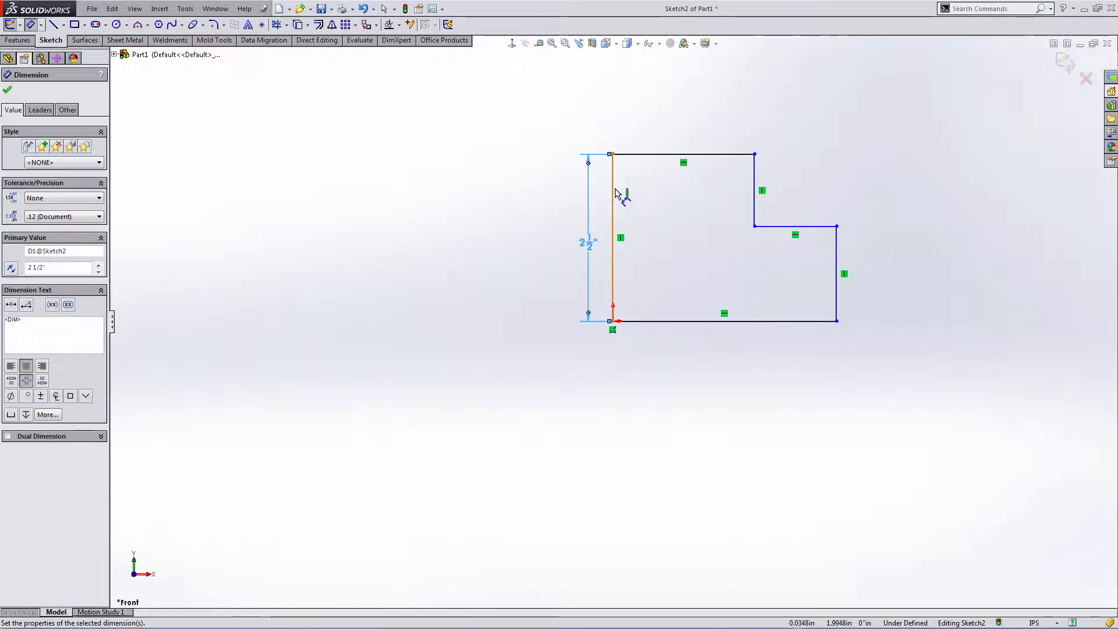
# Dimension the profile's top edge as 2 in long
pyautogui.click(646, 155)
pyautogui.click(655, 118)
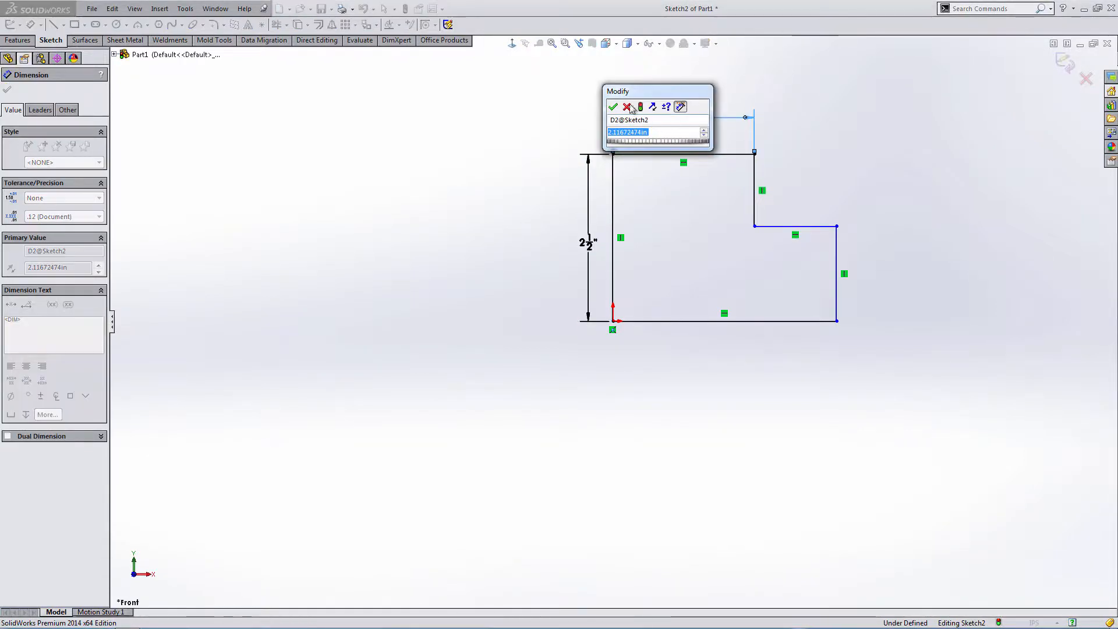
pyautogui.write('2')
pyautogui.press('Return')
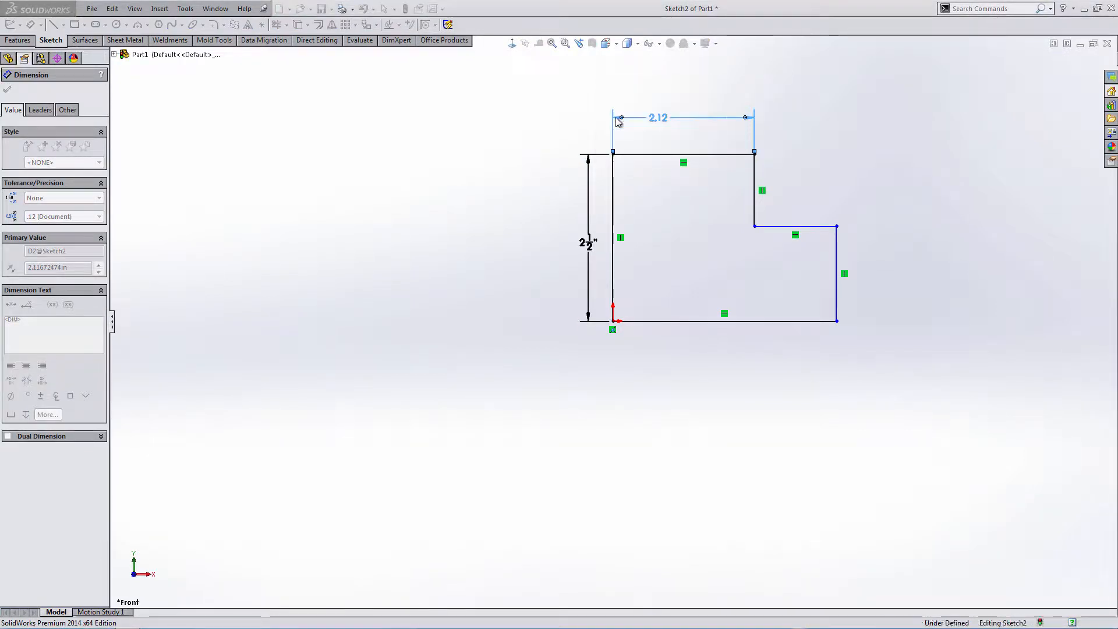
pyautogui.press('Escape')
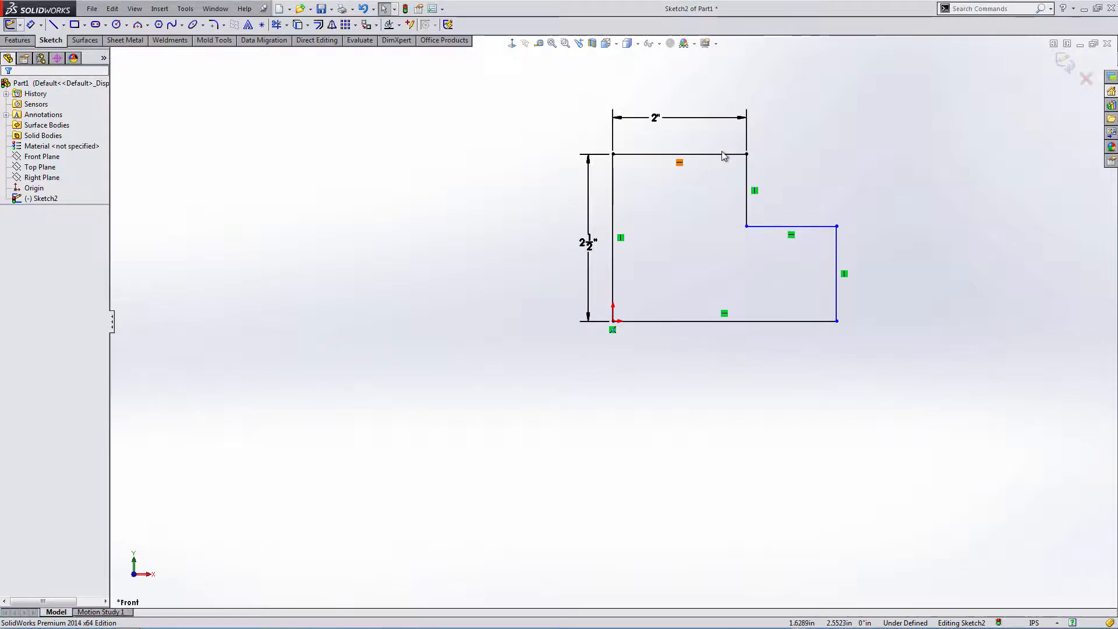
# Sketch a diagonal line about 0.87 in long across the upper right corner, from the top edge to the step's vertical edge
pyautogui.click(53, 24)
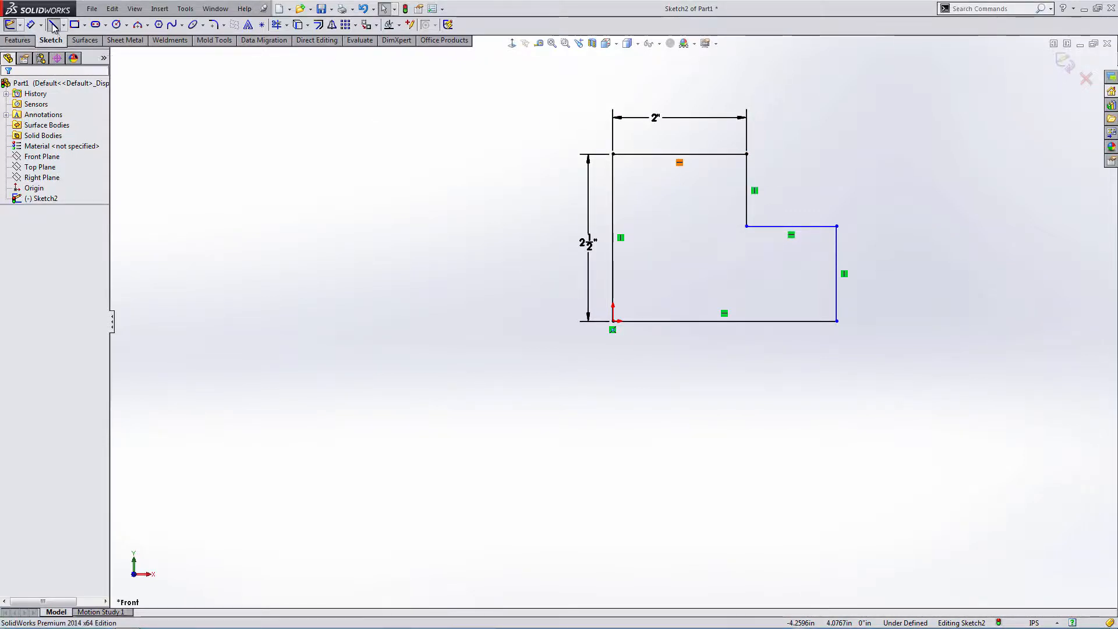
pyautogui.click(718, 154)
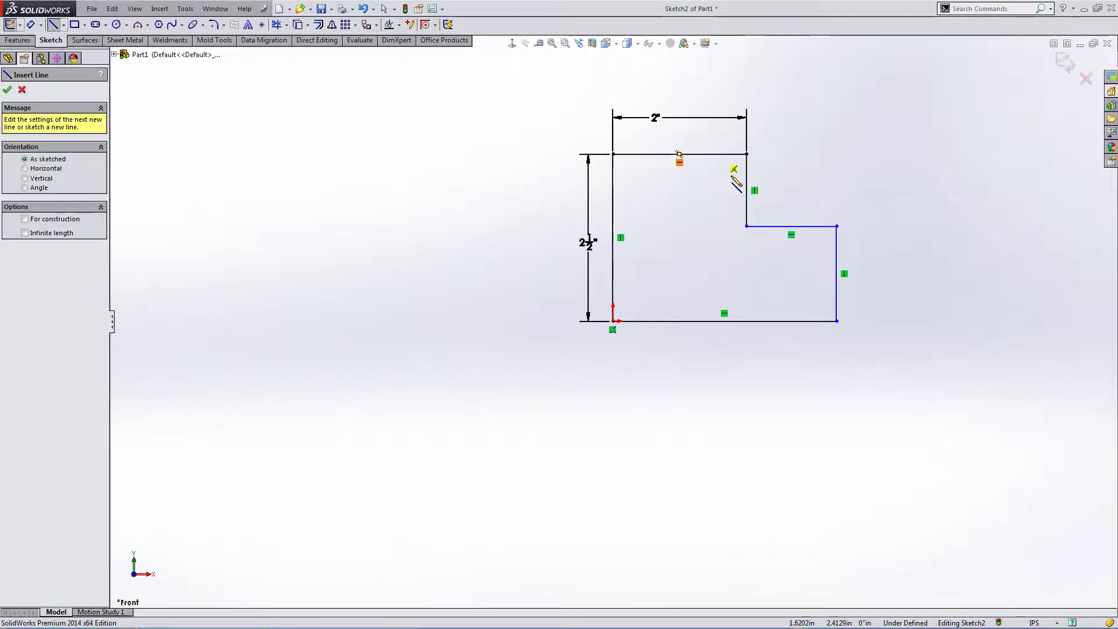
pyautogui.click(746, 204)
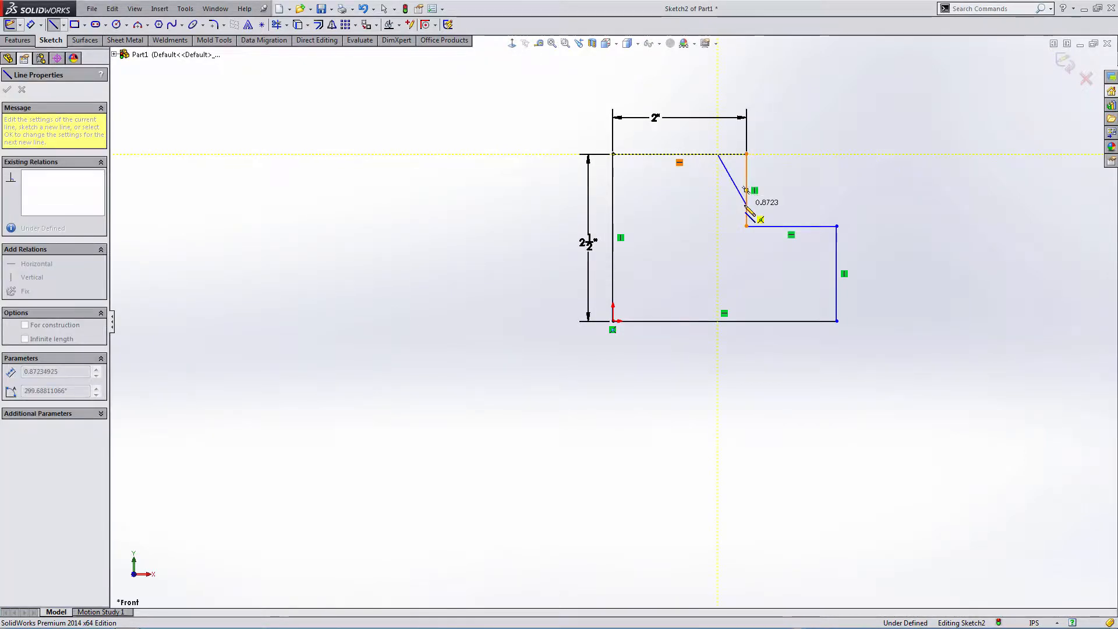
pyautogui.press('Escape')
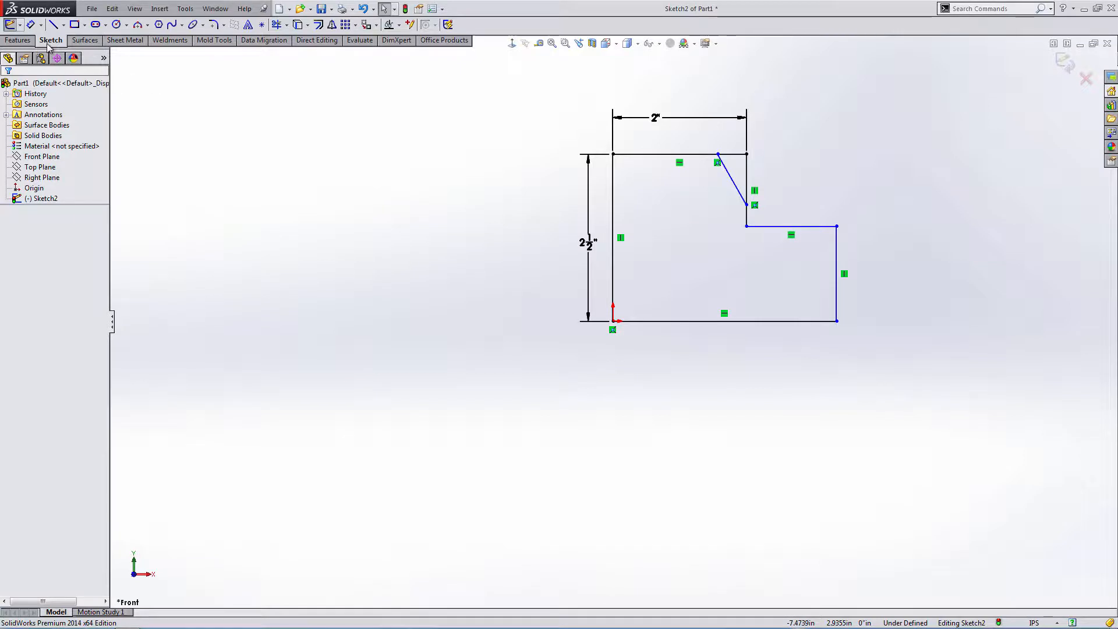
# Try a power trim of the corner beyond the diagonal line and undo it
pyautogui.click(276, 24)
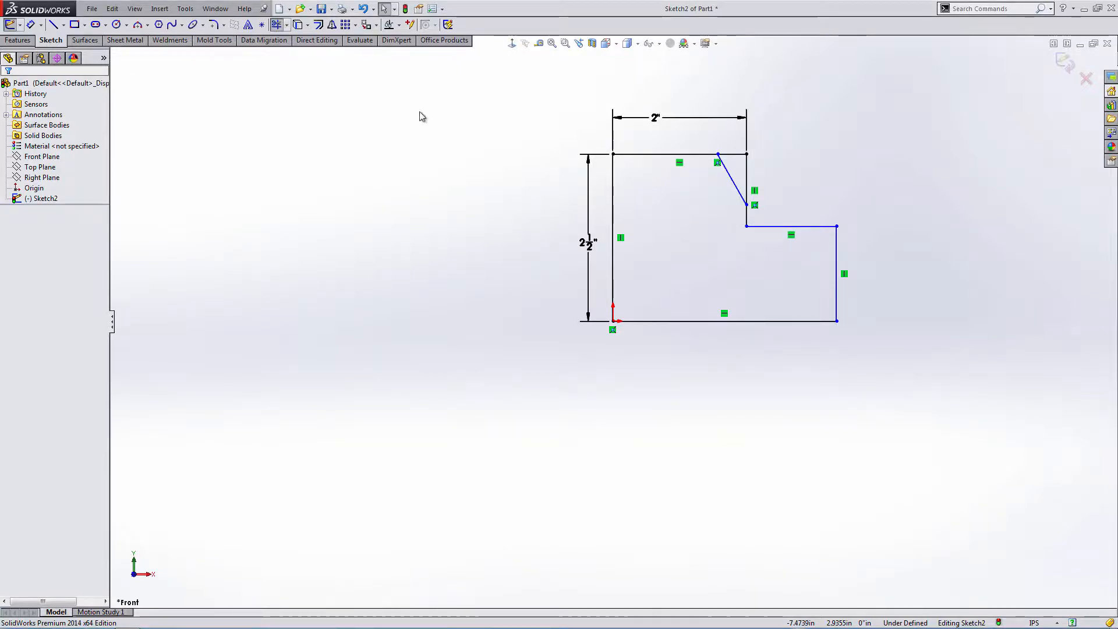
pyautogui.moveTo(735, 140); pyautogui.dragTo(763, 179)
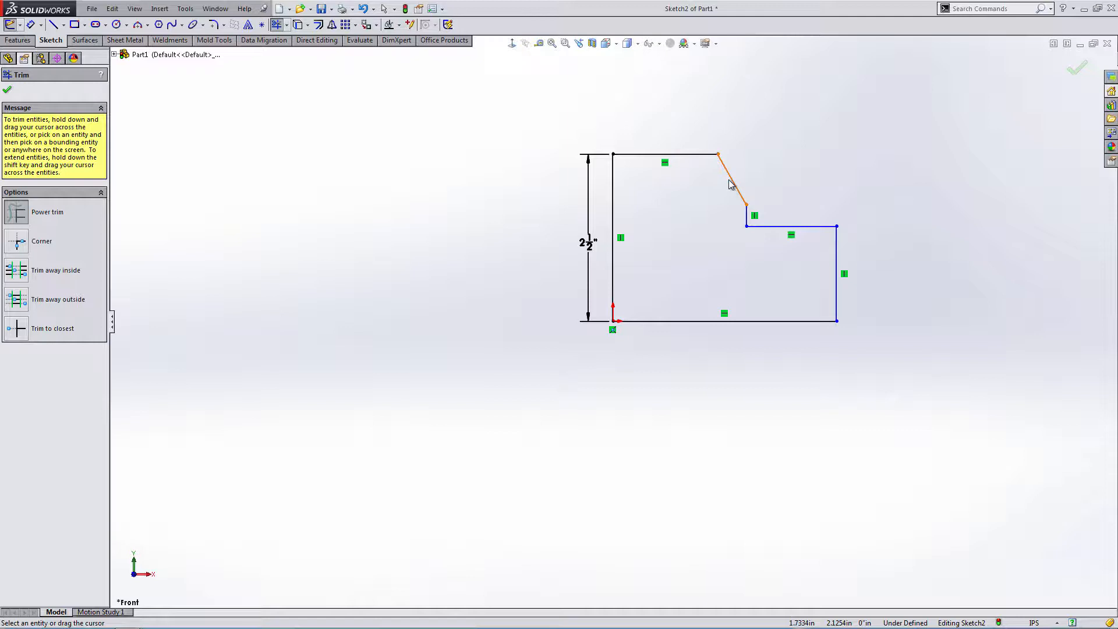
pyautogui.click(363, 8)
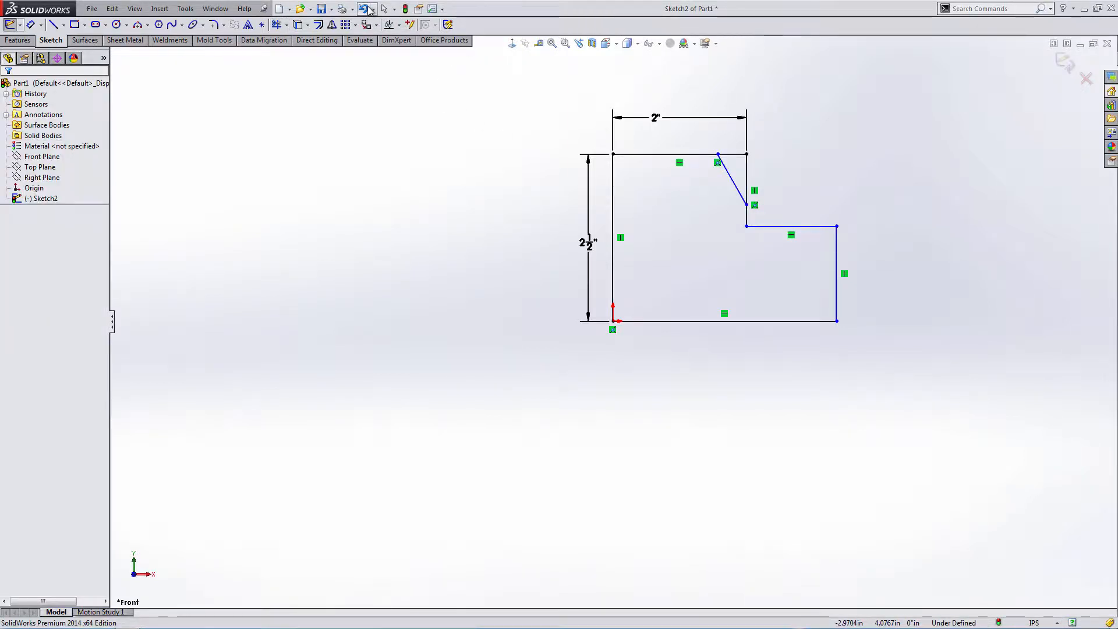
# Add a driven horizontal dimension between the left edge and the step's upper vertical edge, and move the top edge's dimension slightly higher
pyautogui.click(32, 24)
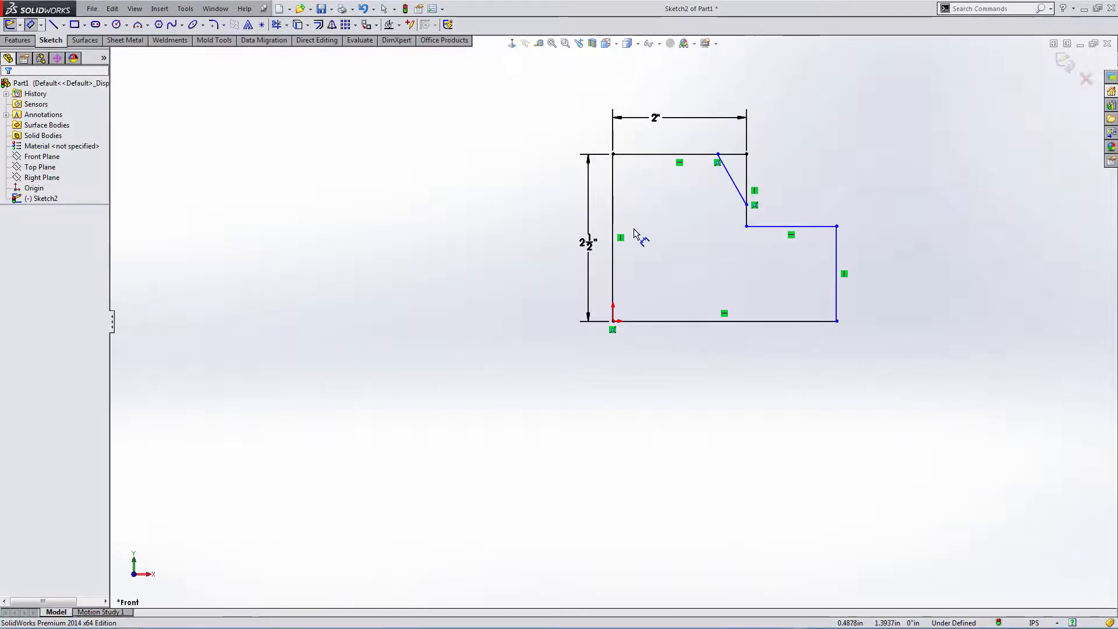
pyautogui.click(613, 186)
pyautogui.click(746, 169)
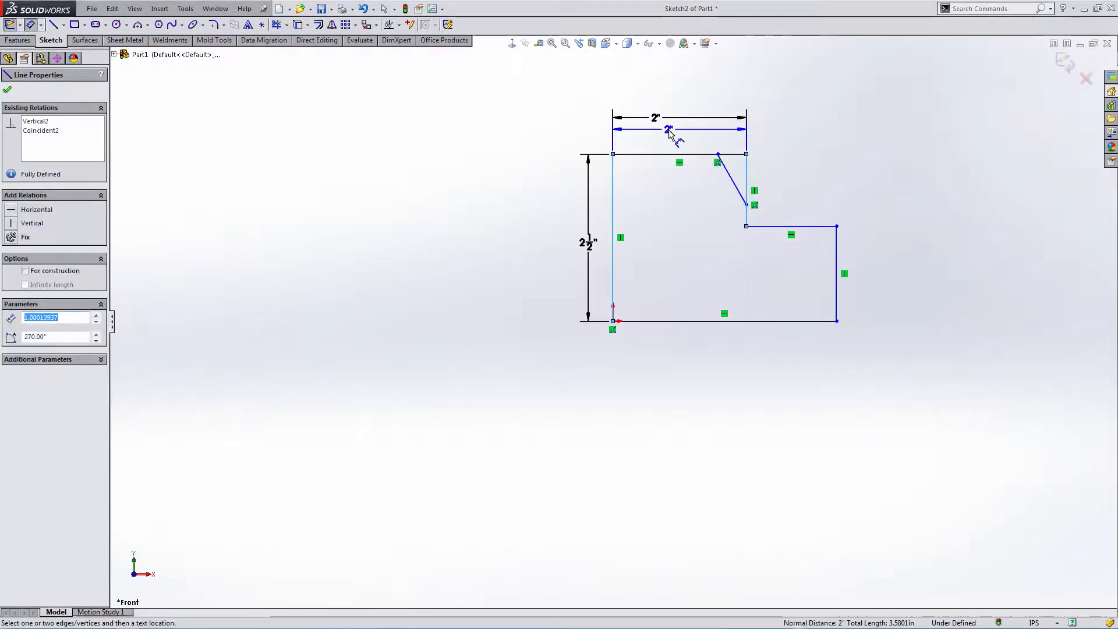
pyautogui.click(668, 130)
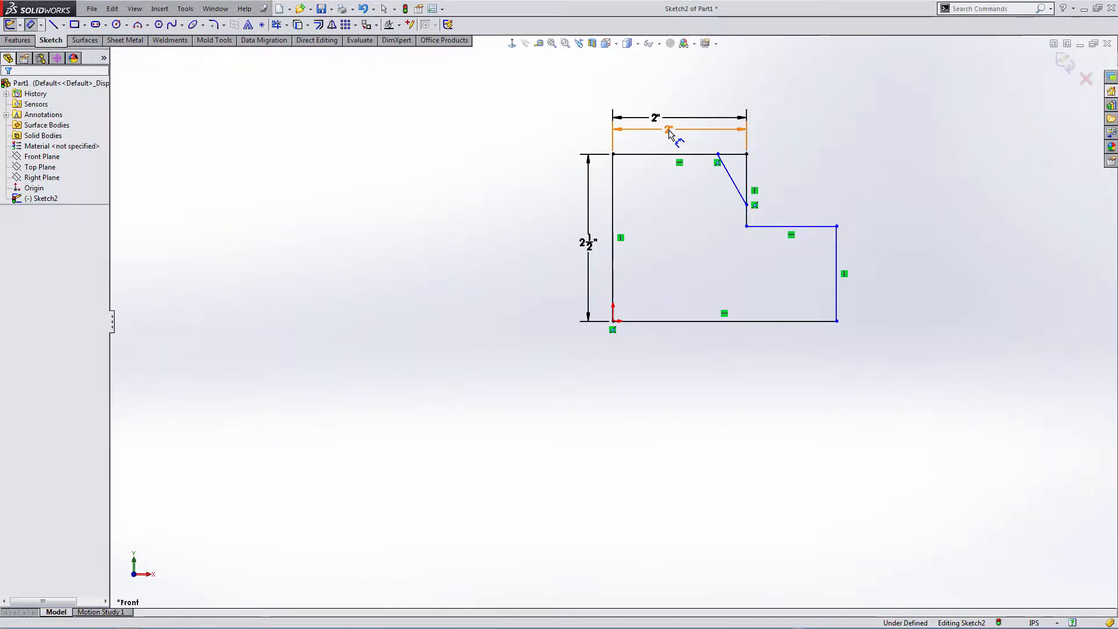
pyautogui.press('Escape')
pyautogui.moveTo(657, 117); pyautogui.dragTo(676, 112)
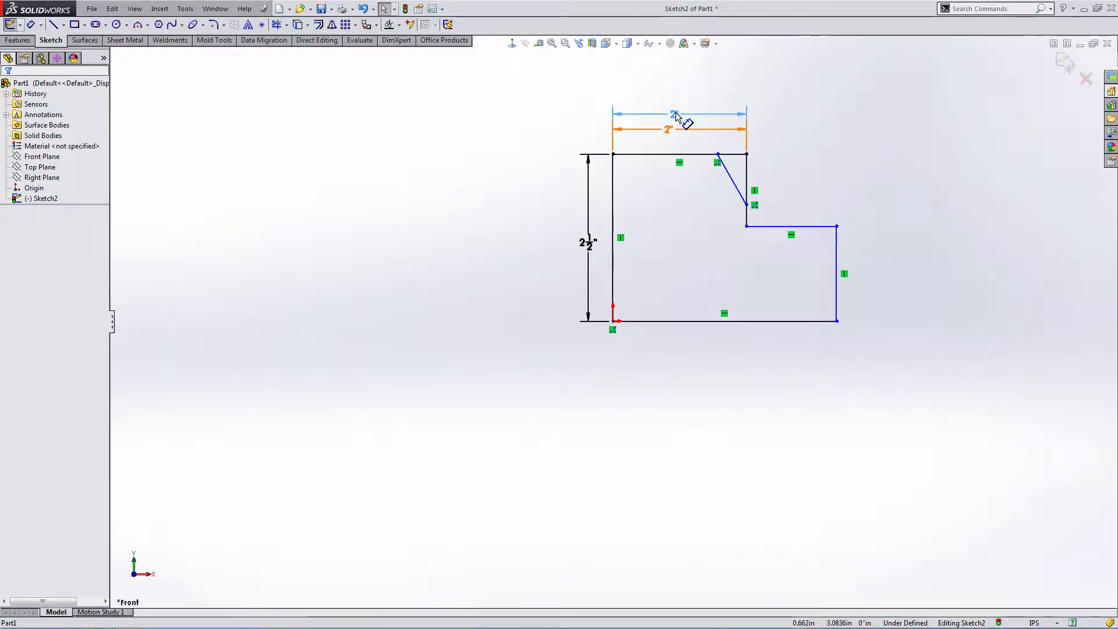
pyautogui.click(676, 116)
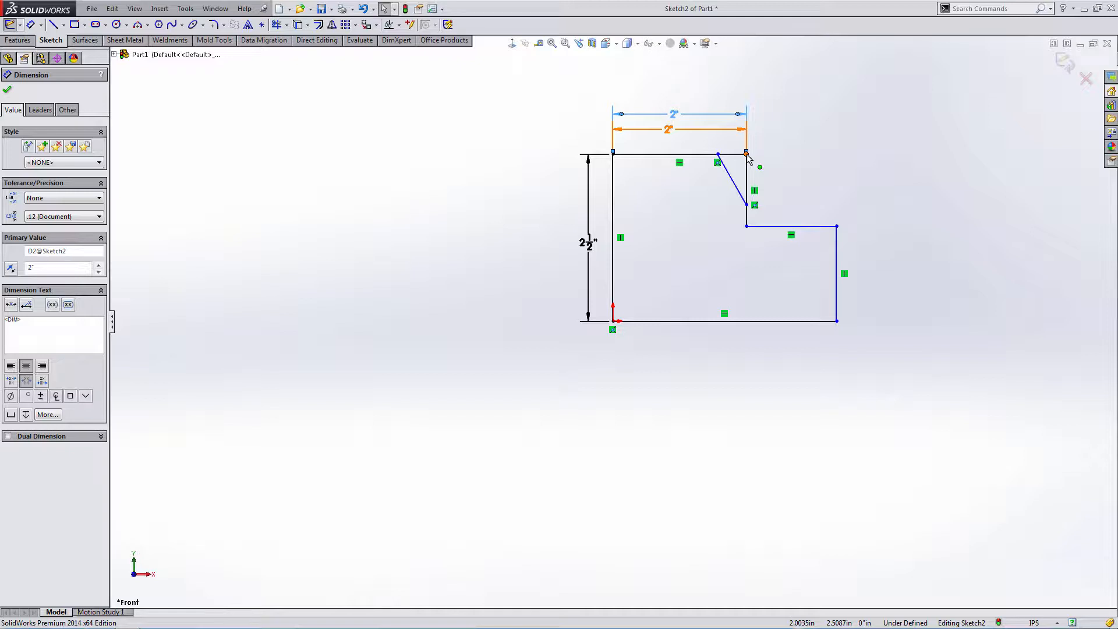
pyautogui.click(665, 127)
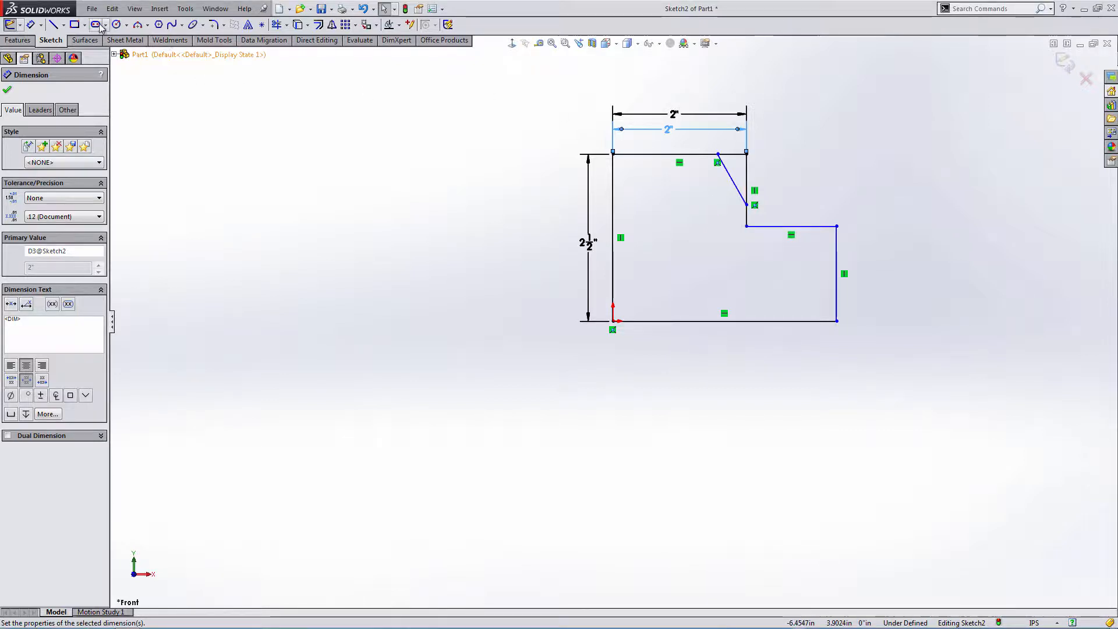
# Power trim the top and vertical edge segments that extend beyond the diagonal line
pyautogui.click(277, 24)
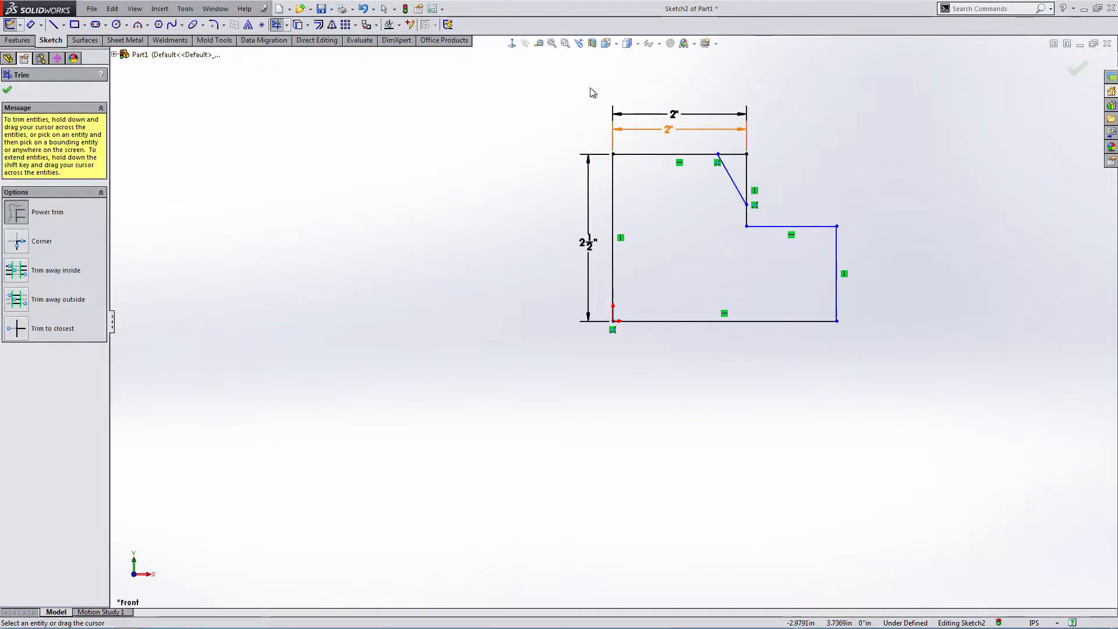
pyautogui.moveTo(731, 150); pyautogui.dragTo(758, 188)
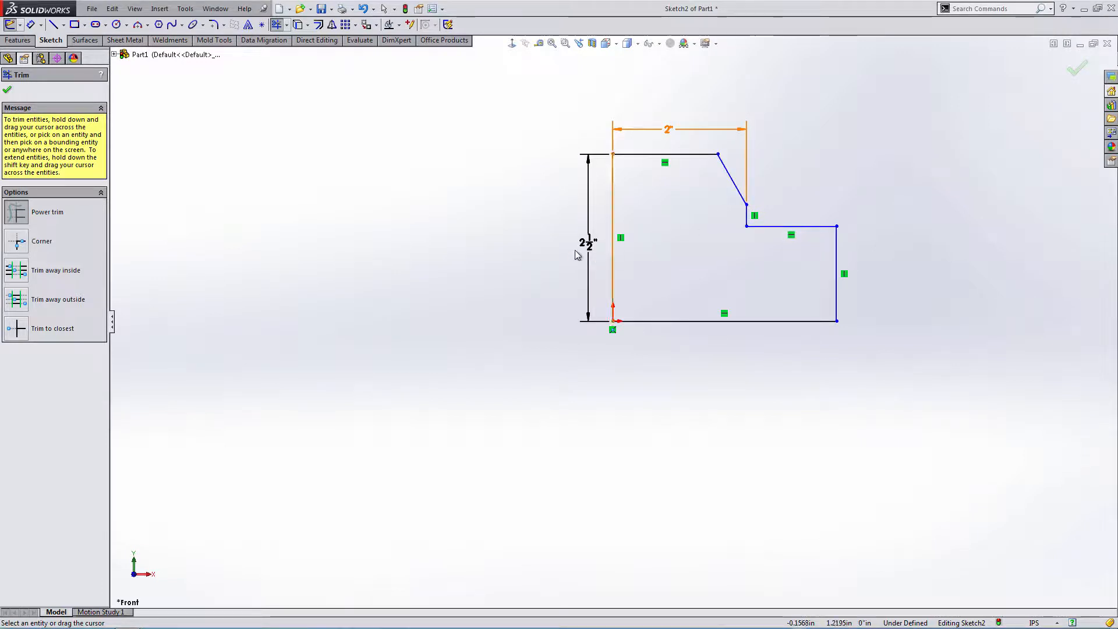
# Exit trimming and move the step's short vertical edge inward to about 1.92 in from the left edge
pyautogui.press('Escape')
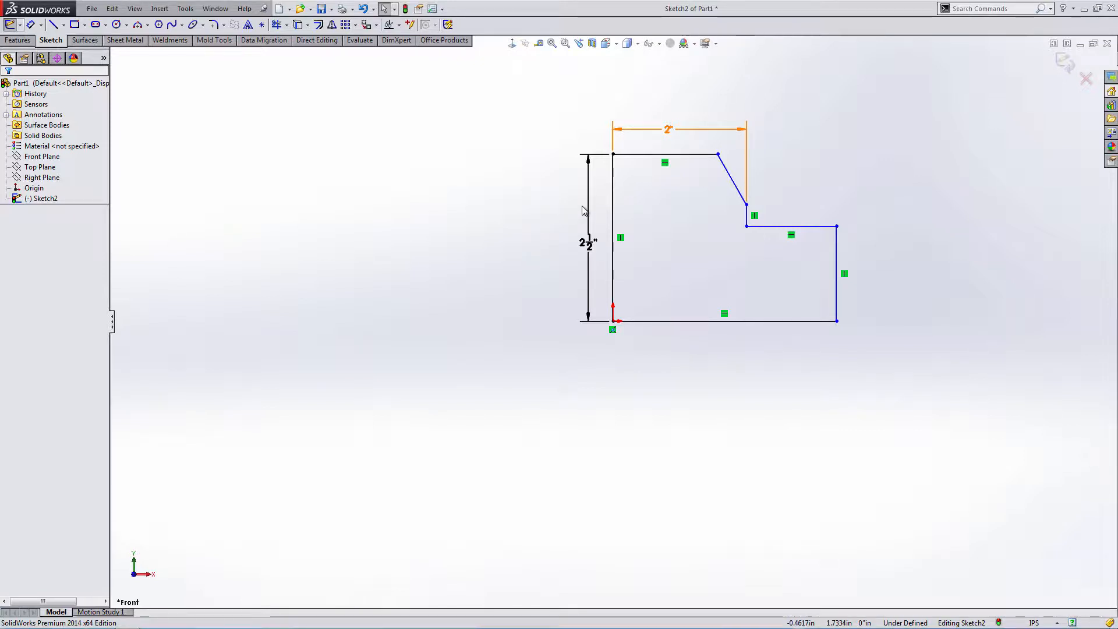
pyautogui.click(667, 134)
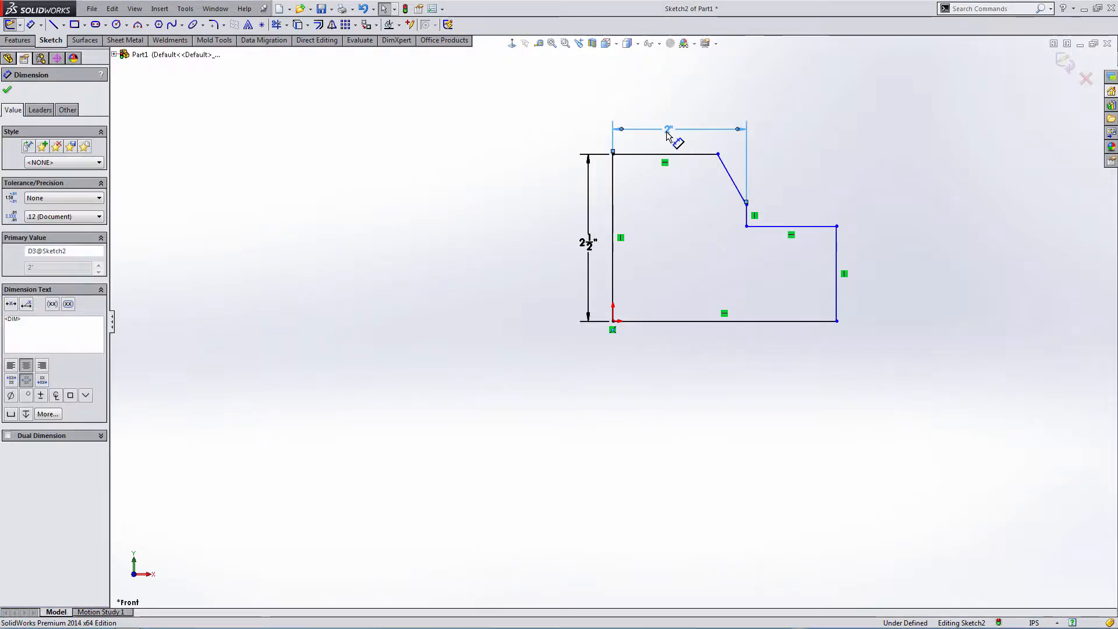
pyautogui.press('Escape')
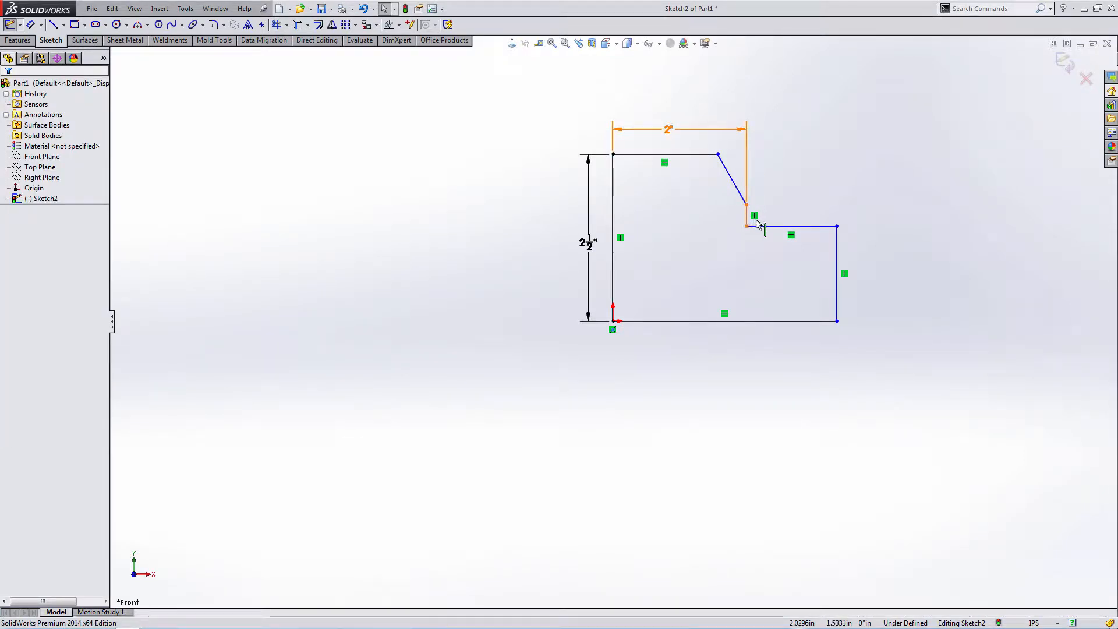
pyautogui.click(747, 217)
pyautogui.moveTo(766, 219)
pyautogui.mouseDown()
pyautogui.moveTo(755, 219)
pyautogui.moveTo(784, 220)
pyautogui.moveTo(763, 239)
pyautogui.moveTo(741, 230)
pyautogui.mouseUp()
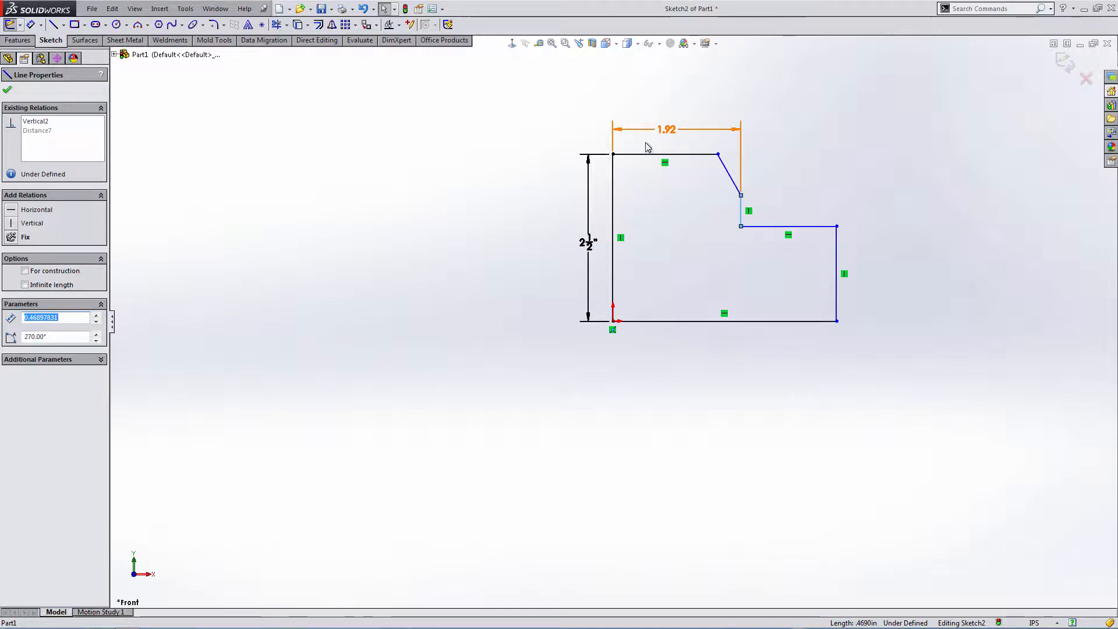
pyautogui.click(590, 211)
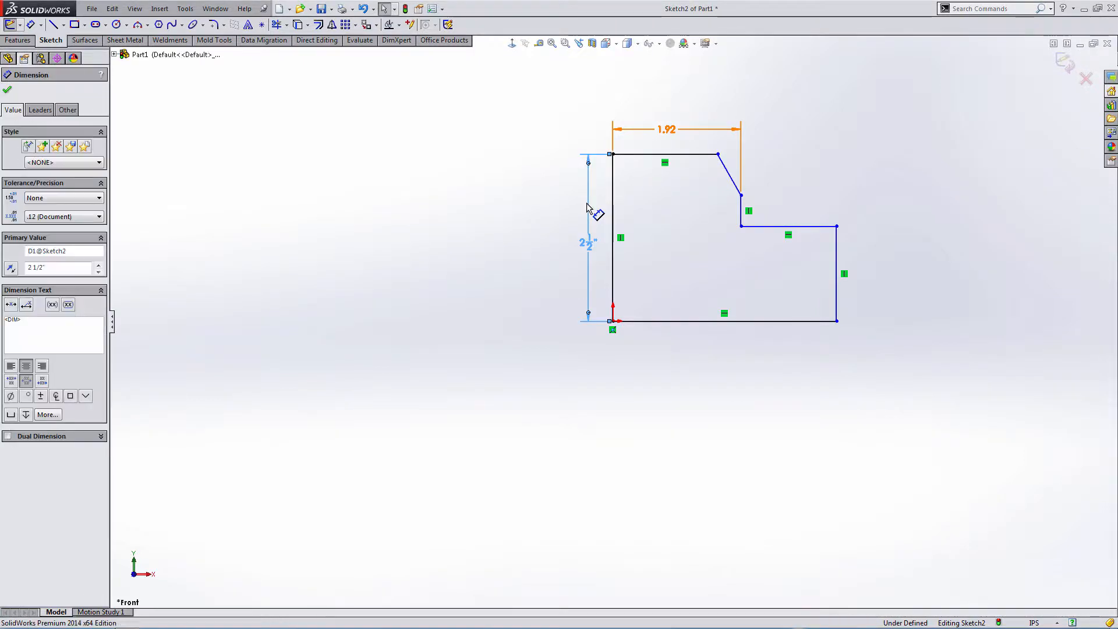
pyautogui.click(616, 99)
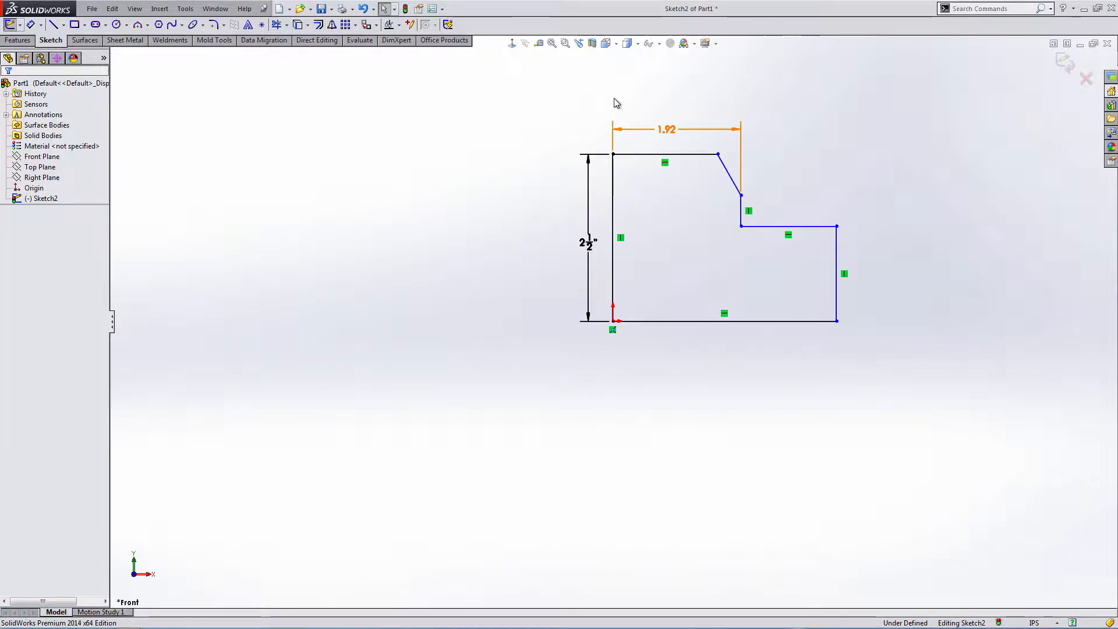
# Examine the color assigned to Dimensions, Non Imported (Driven) in the system color settings
pyautogui.click(432, 10)
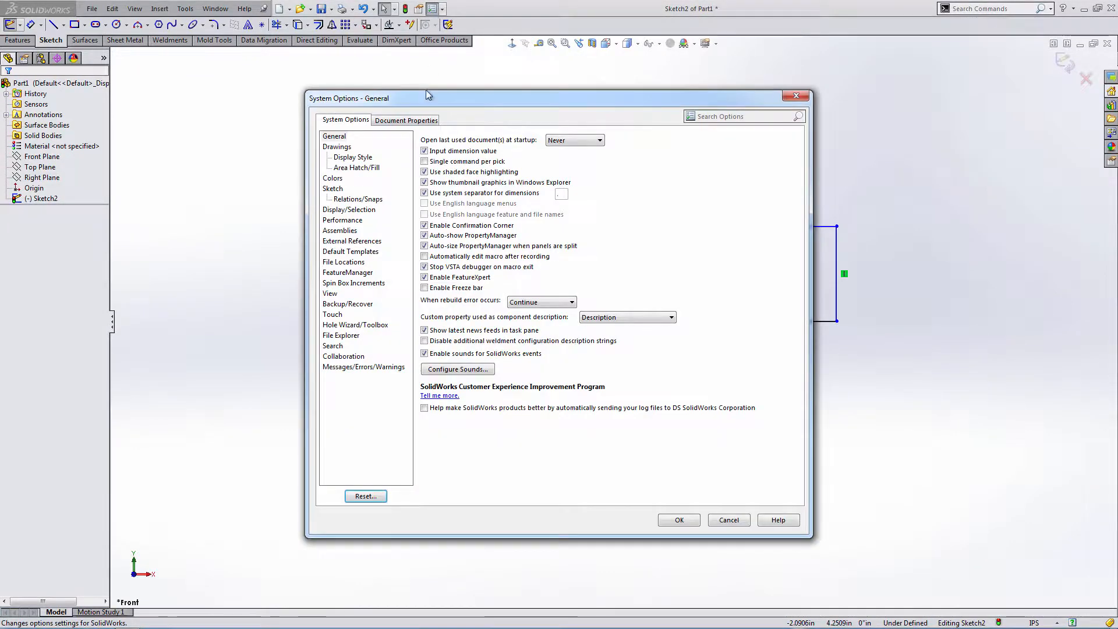
pyautogui.click(333, 178)
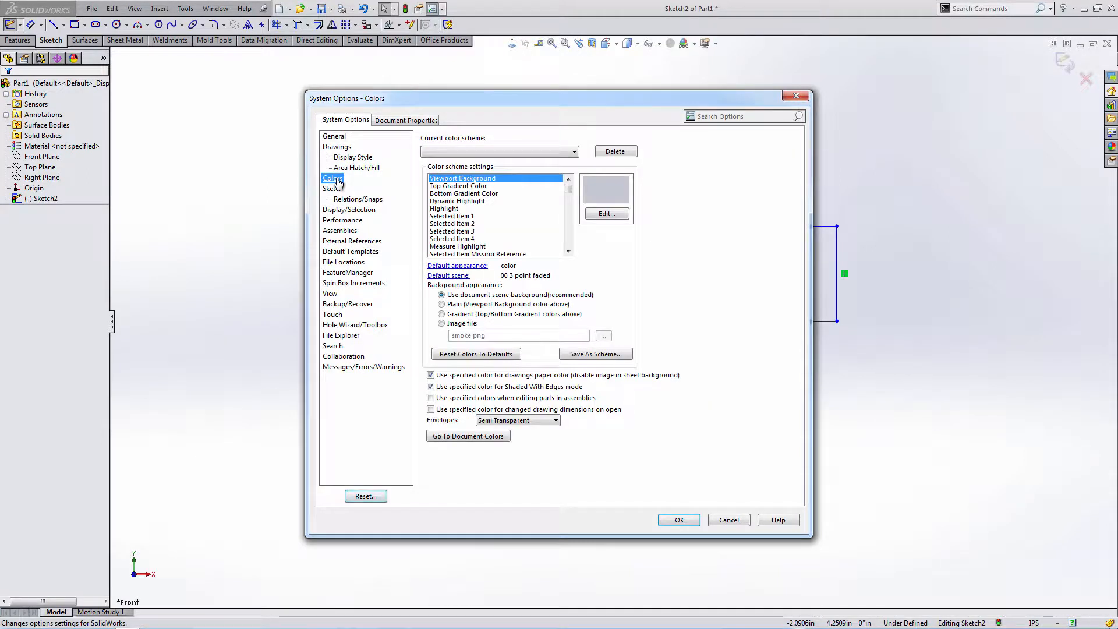
pyautogui.click(567, 251)
pyautogui.click(568, 251)
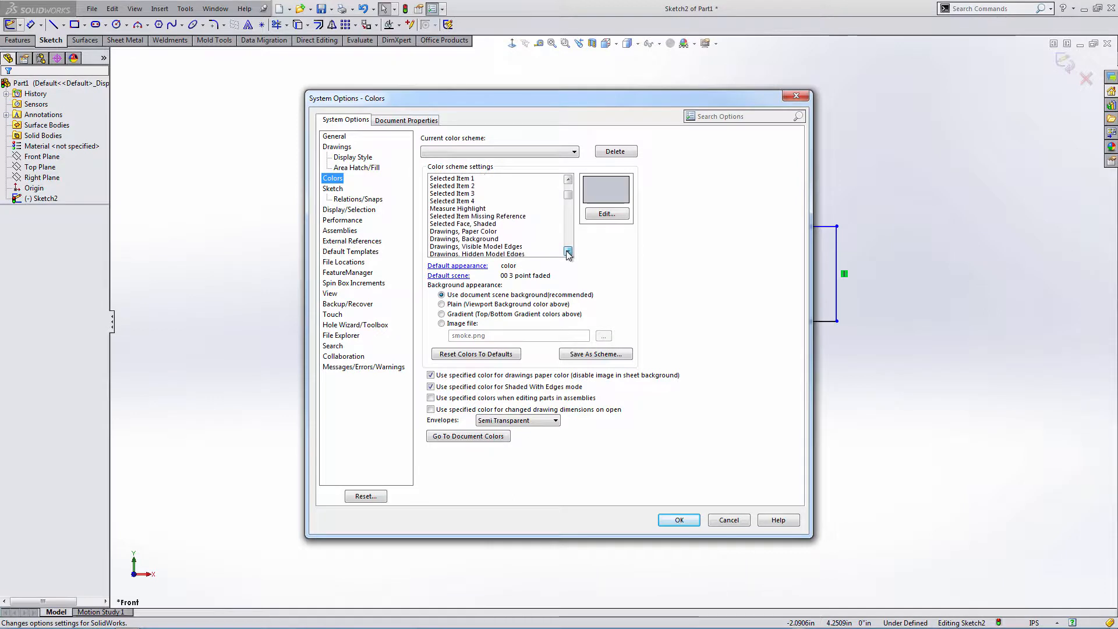
pyautogui.click(568, 251)
pyautogui.click(568, 251)
pyautogui.click(568, 251)
pyautogui.click(568, 251)
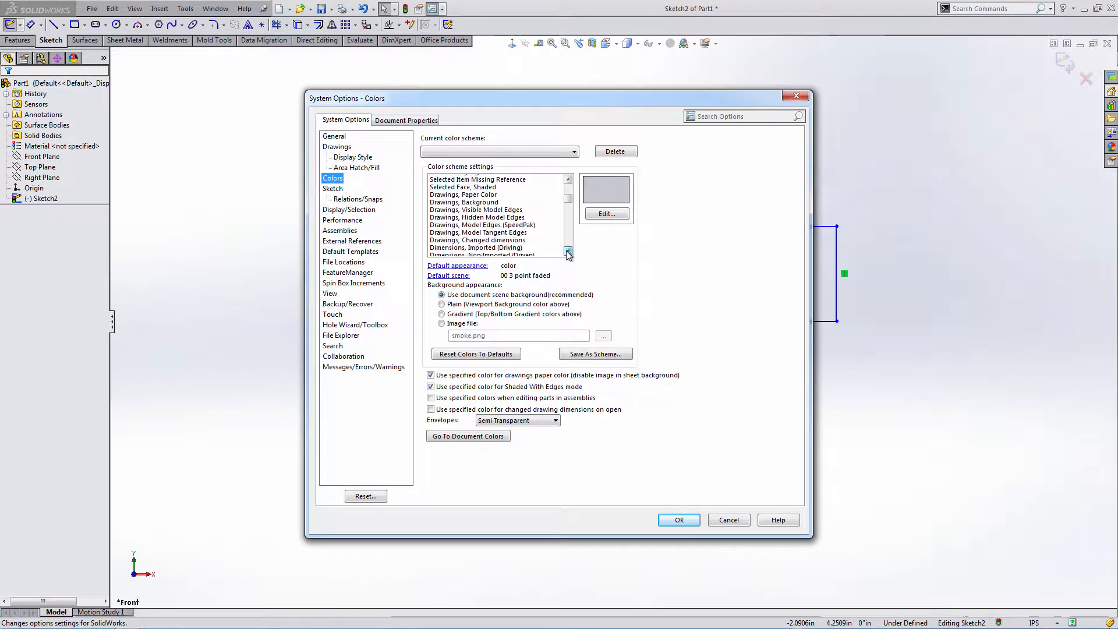
pyautogui.click(568, 251)
pyautogui.click(568, 251)
pyautogui.click(567, 251)
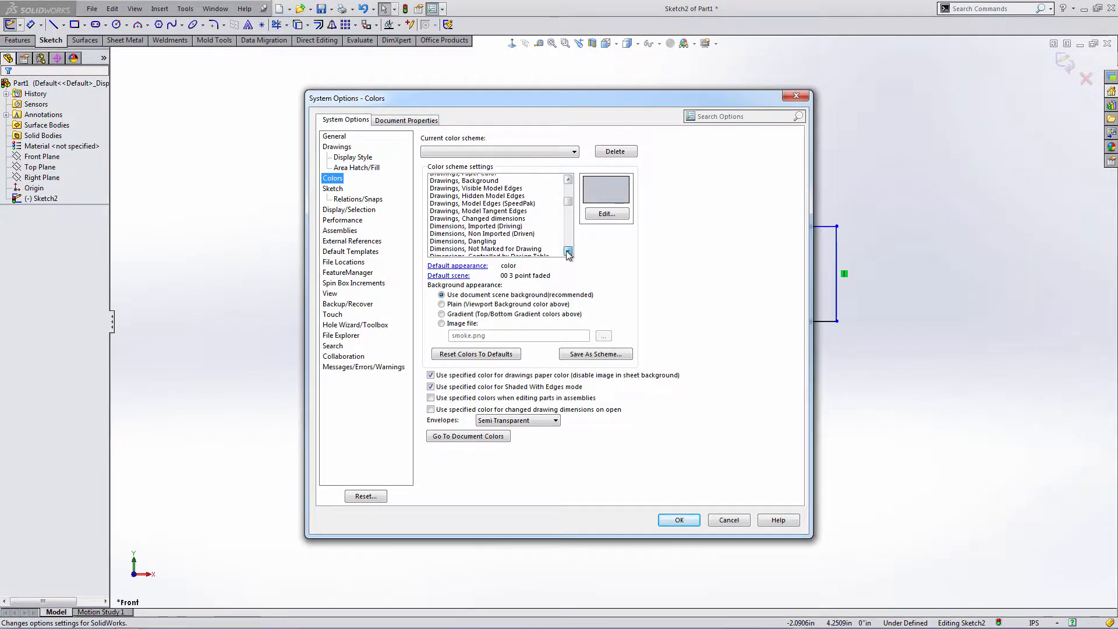
pyautogui.click(568, 251)
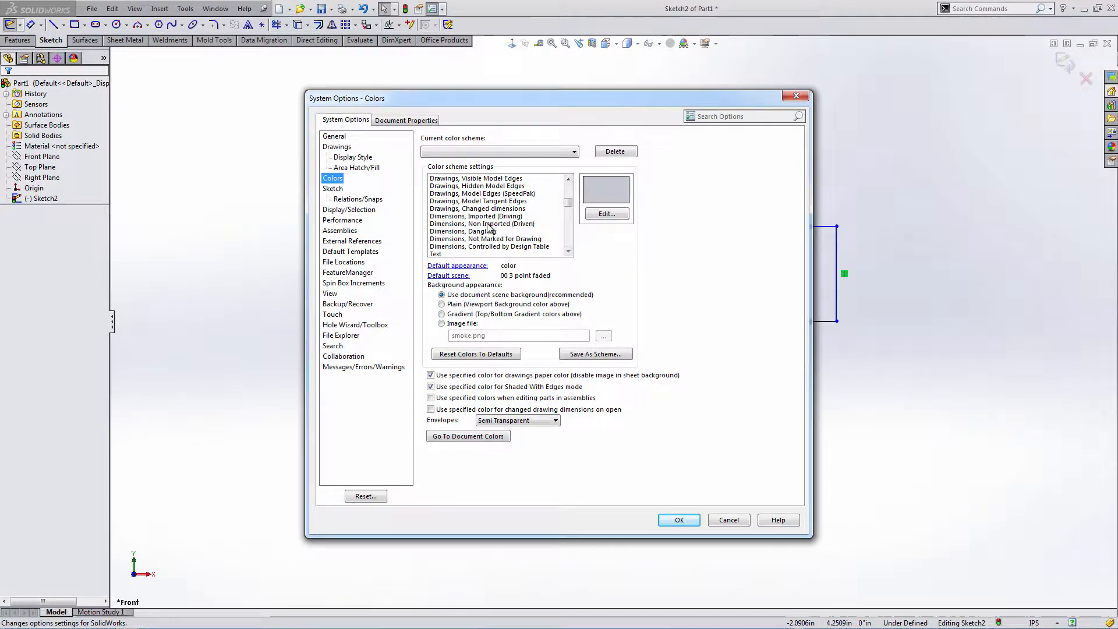
pyautogui.click(526, 226)
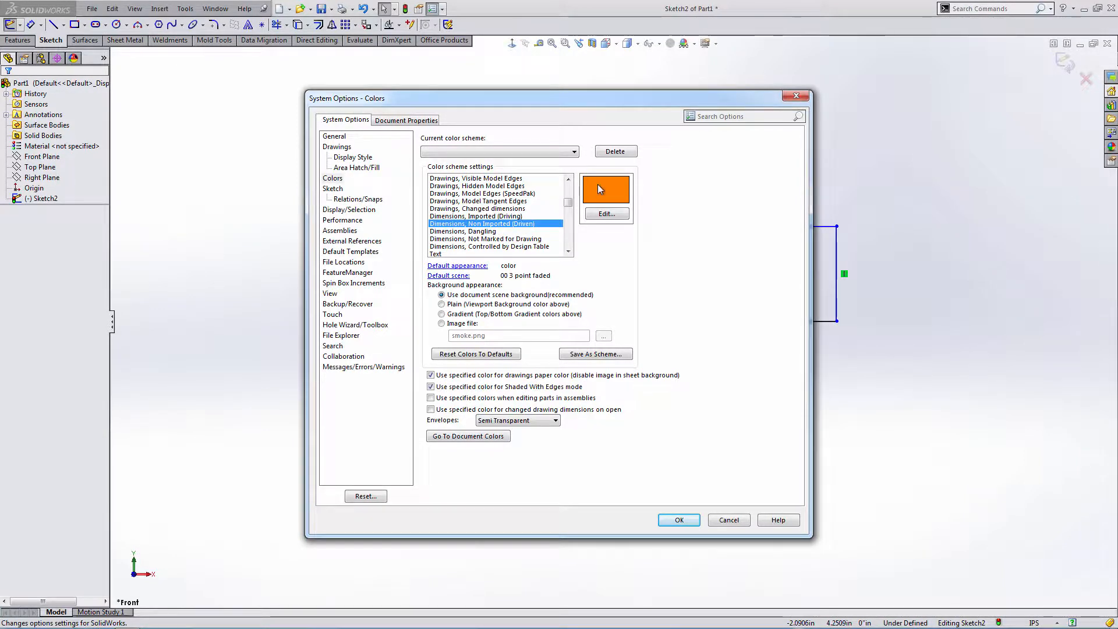
pyautogui.click(674, 523)
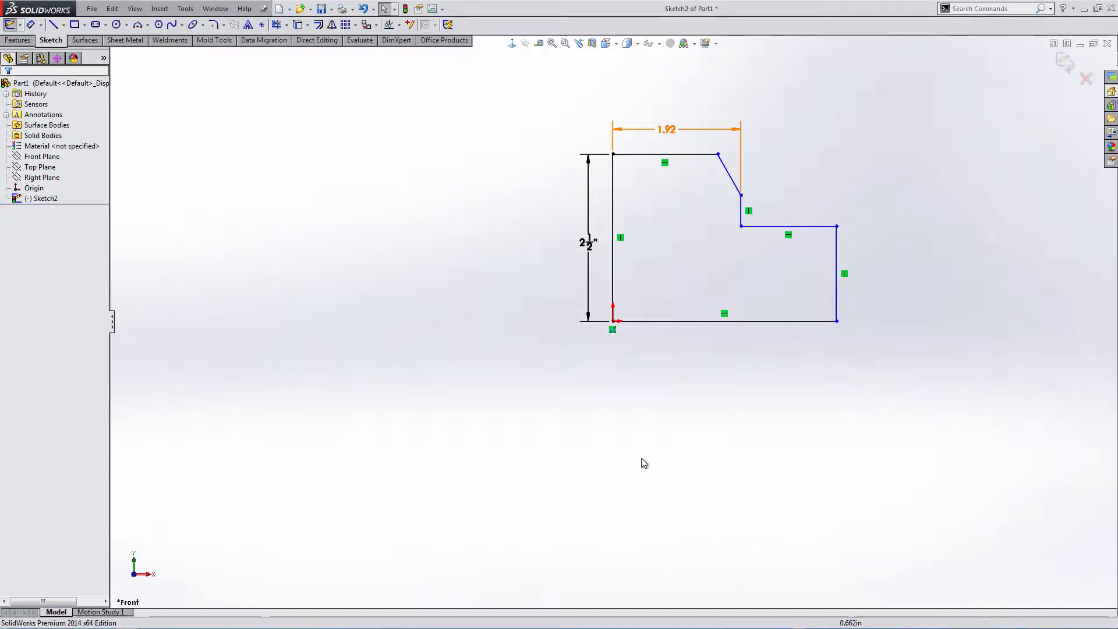
# Switch the horizontal dimension above the profile from driven to driving
pyautogui.click(670, 129)
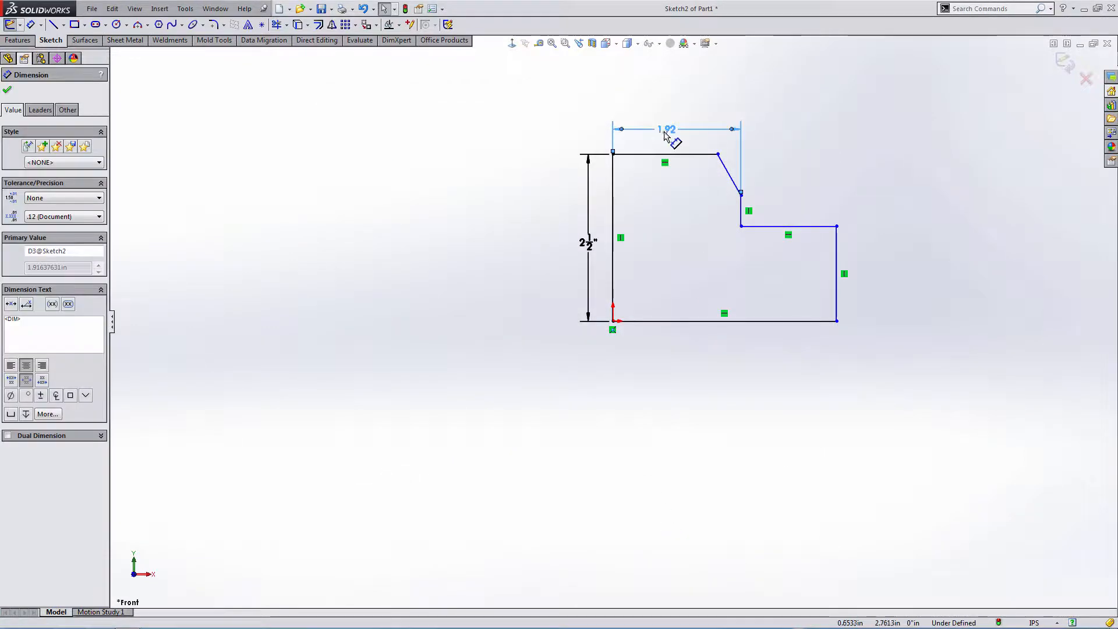
pyautogui.click(618, 93)
pyautogui.click(668, 132)
pyautogui.rightClick(668, 131)
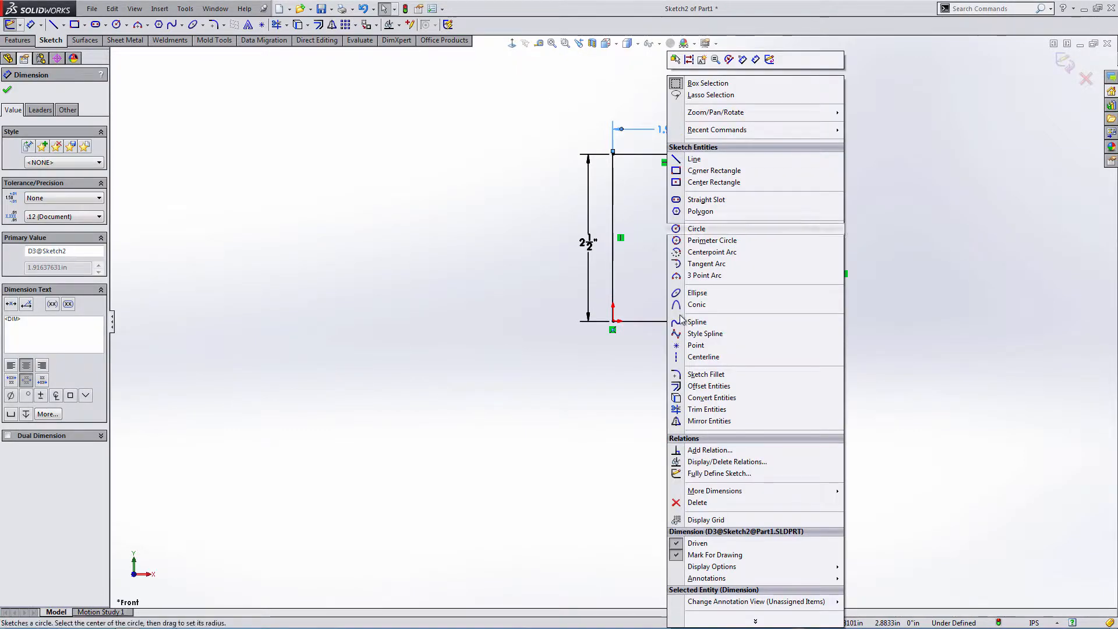
pyautogui.click(676, 544)
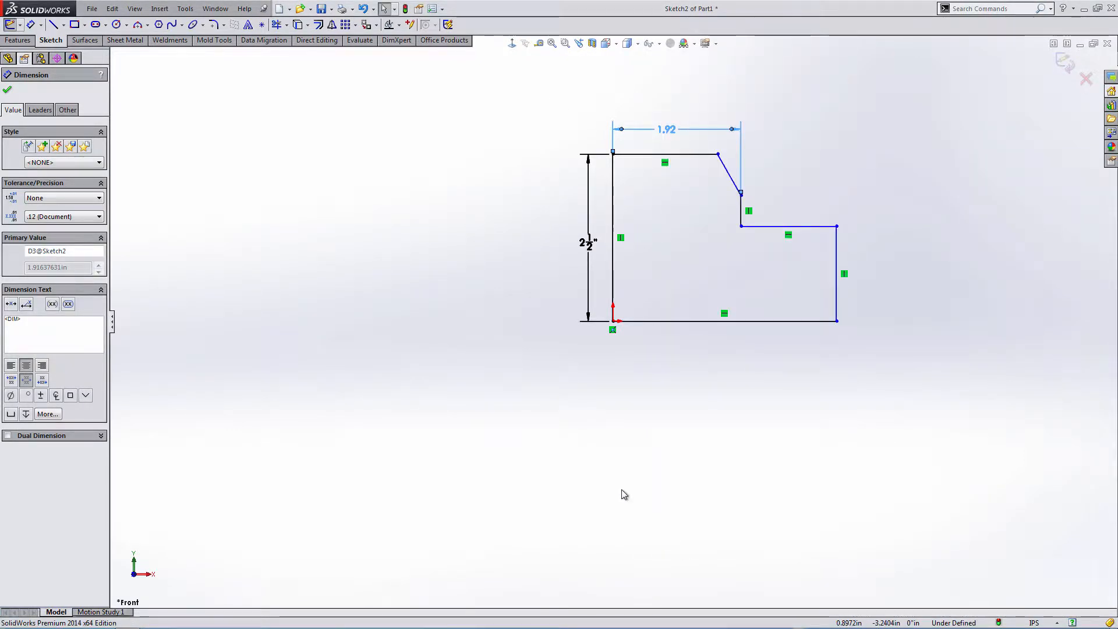
pyautogui.click(621, 489)
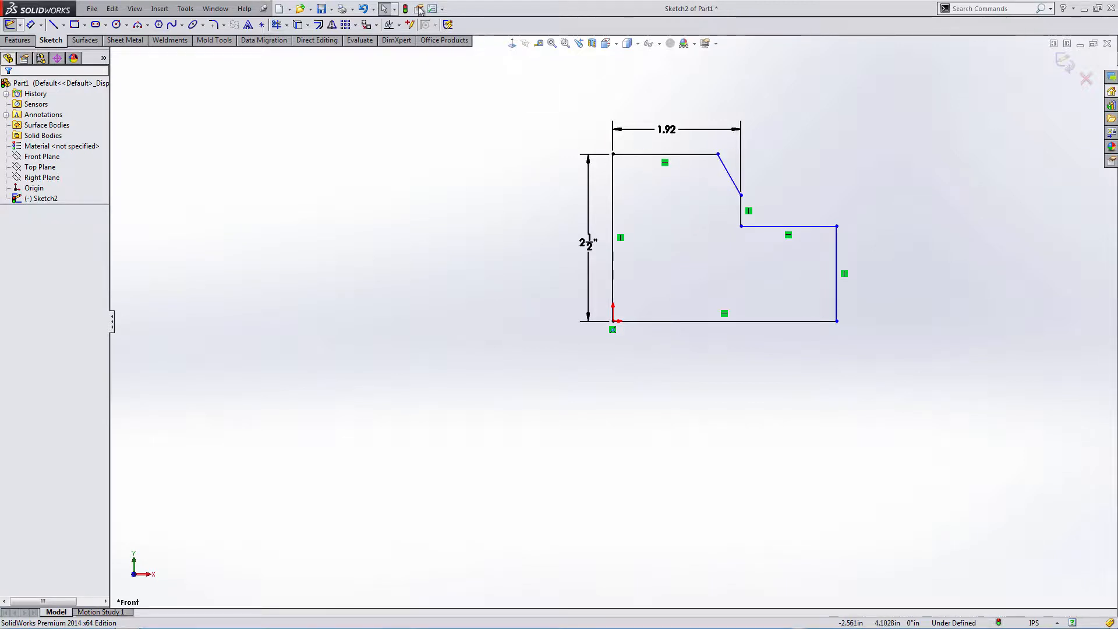
# Undo the driving-dimension change, the edge moves, the corner trim and the added driven horizontal dimension
pyautogui.click(364, 9)
pyautogui.click(365, 9)
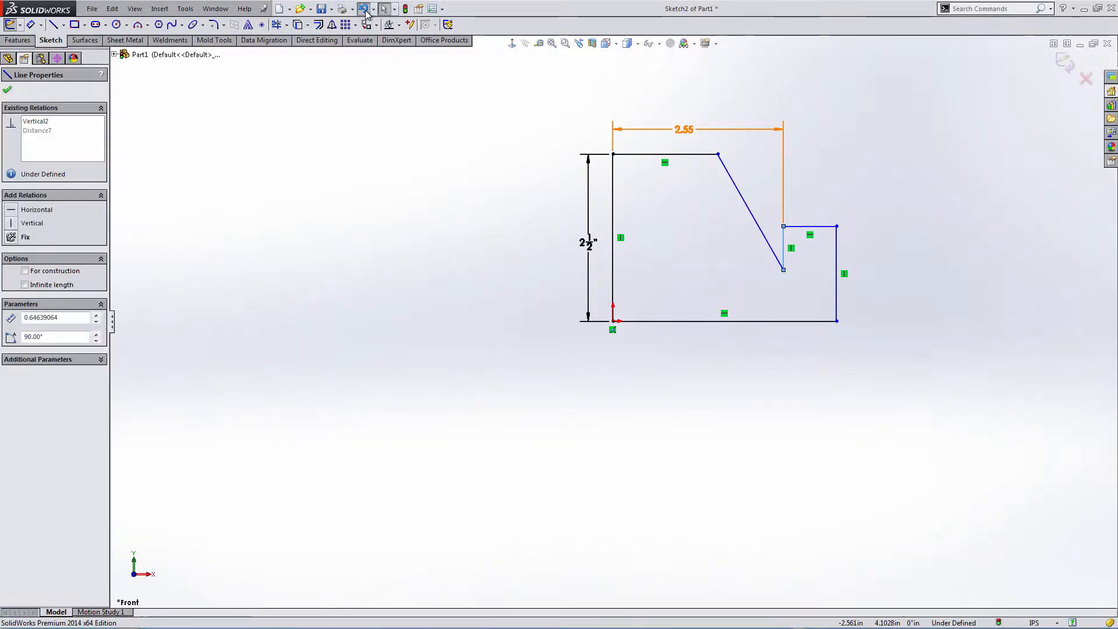
pyautogui.click(365, 9)
pyautogui.click(364, 10)
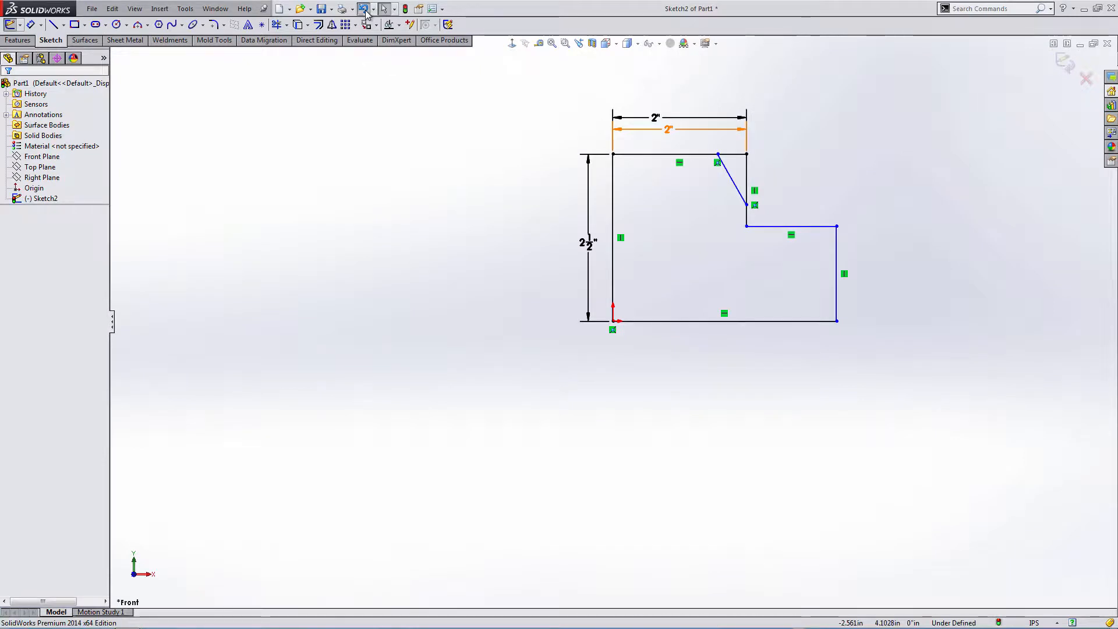
pyautogui.click(365, 9)
# Delete the top edge's 2 in dimension and the diagonal line across the upper corner
pyautogui.click(658, 124)
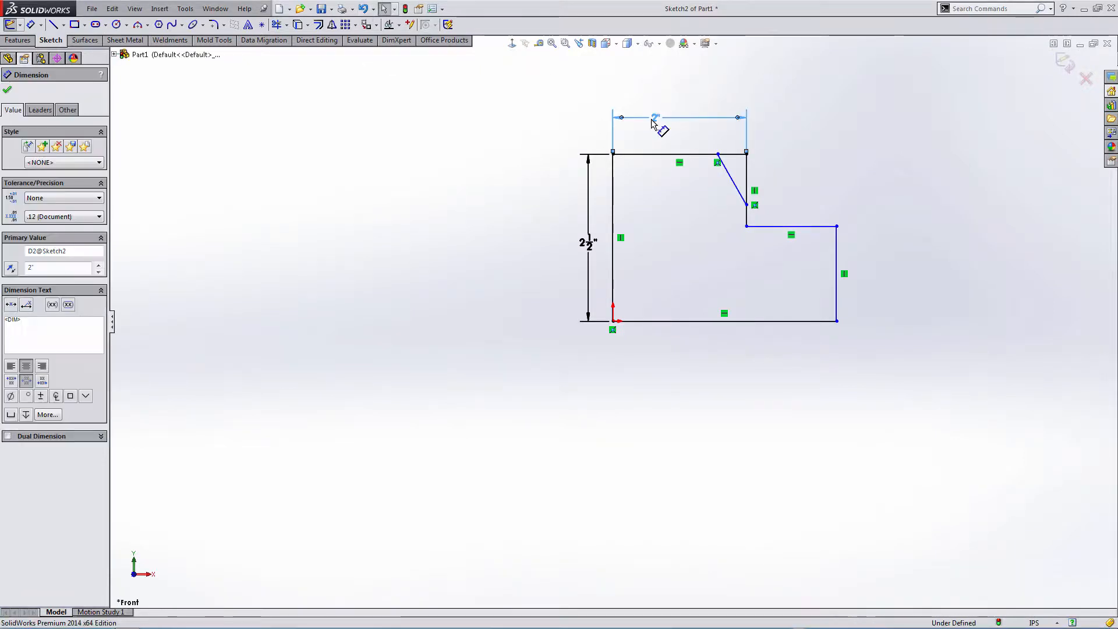
pyautogui.press('Delete')
pyautogui.click(735, 178)
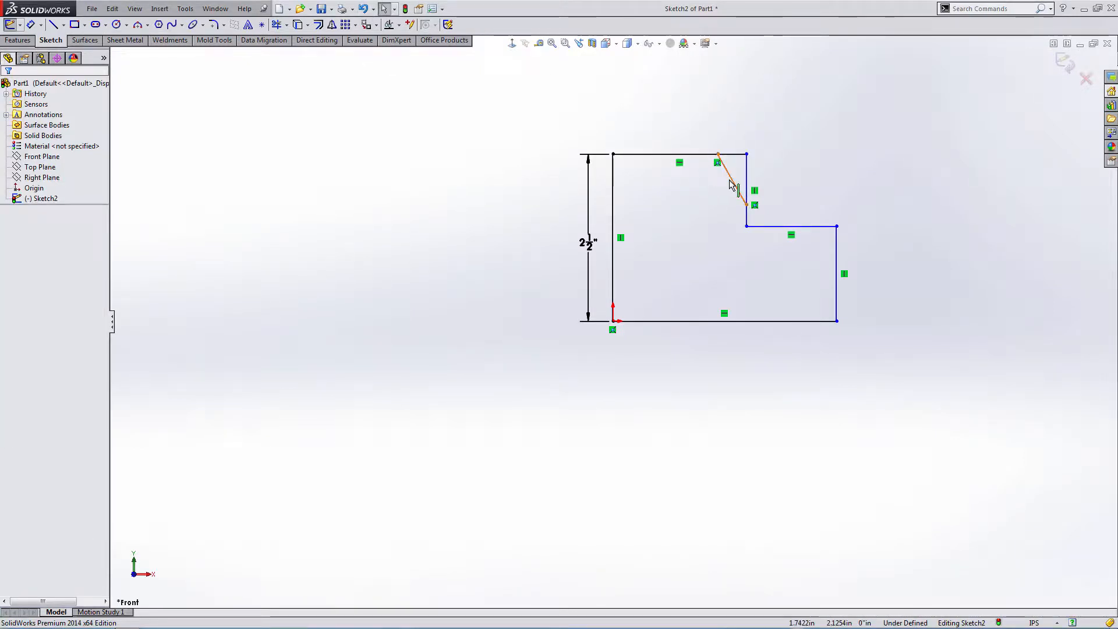
pyautogui.press('Delete')
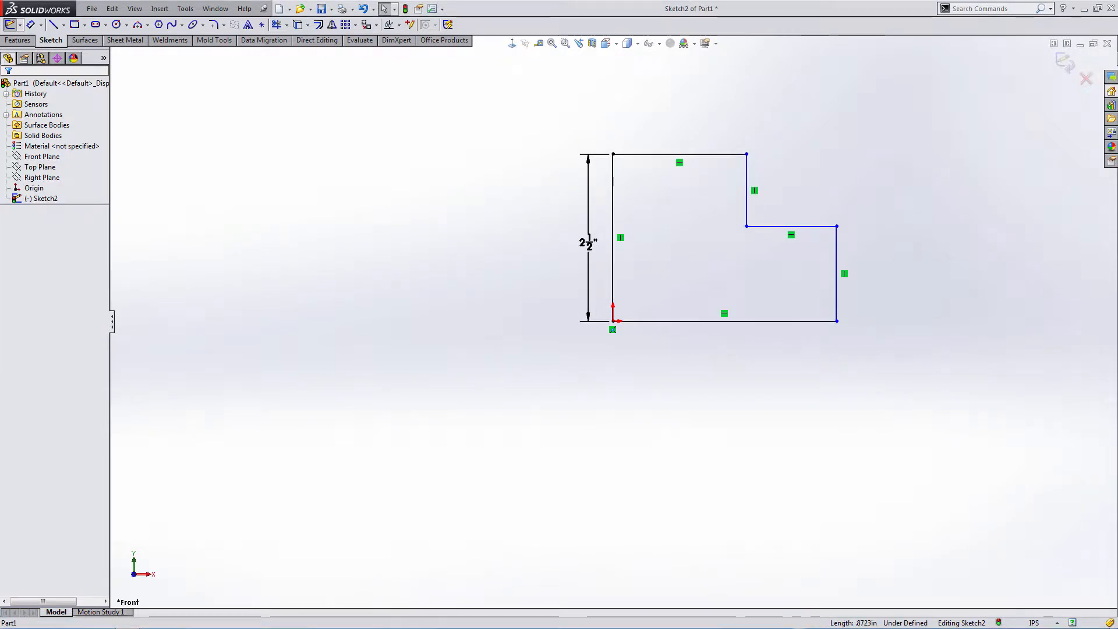
# Add a 2 in Smart Dimension between the left edge and the step's upper vertical edge, placed above the profile
pyautogui.click(40, 24)
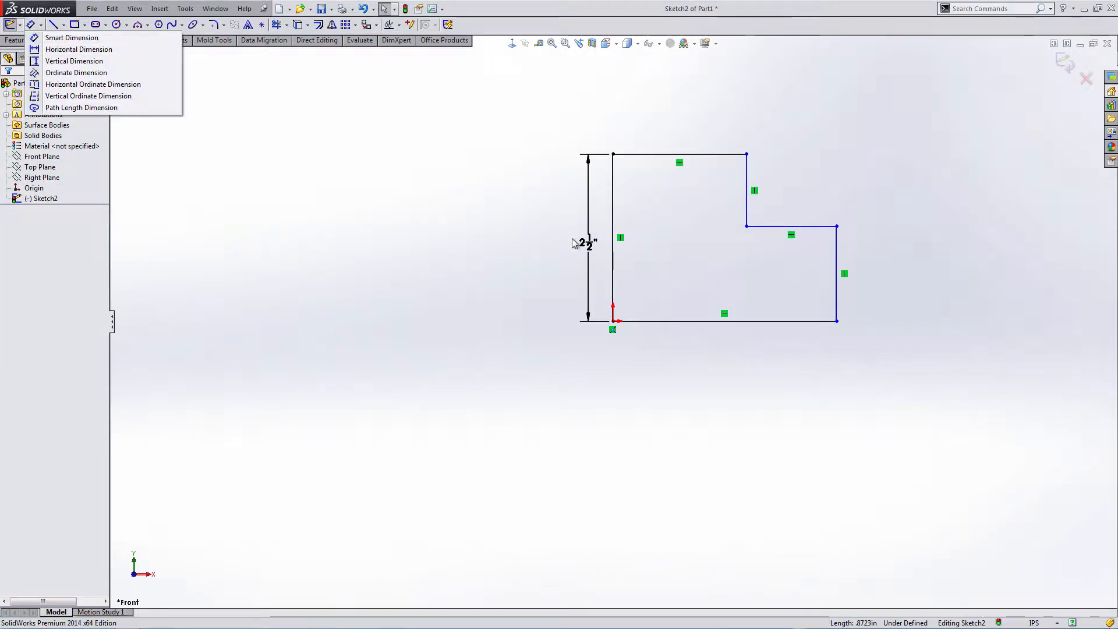
pyautogui.click(40, 24)
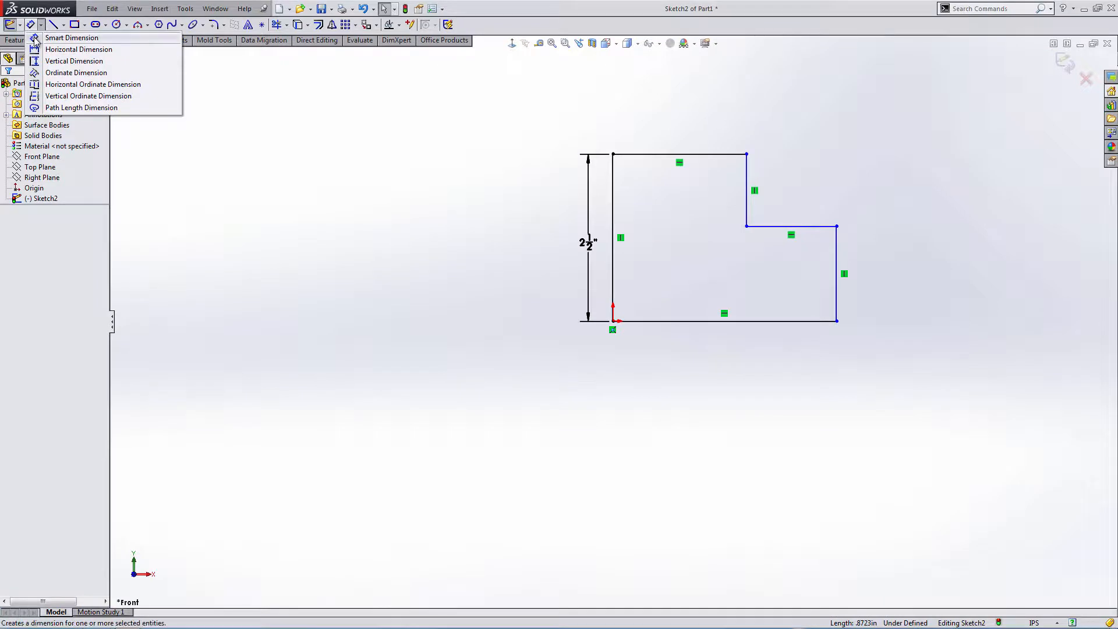
pyautogui.click(35, 39)
pyautogui.click(613, 176)
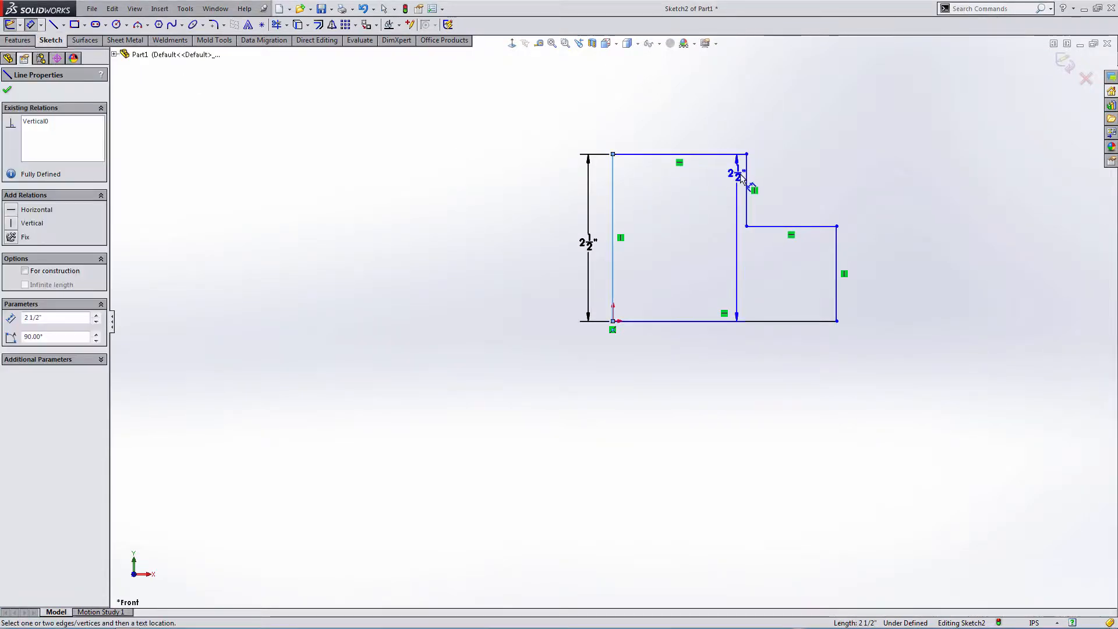
pyautogui.click(747, 174)
pyautogui.click(680, 116)
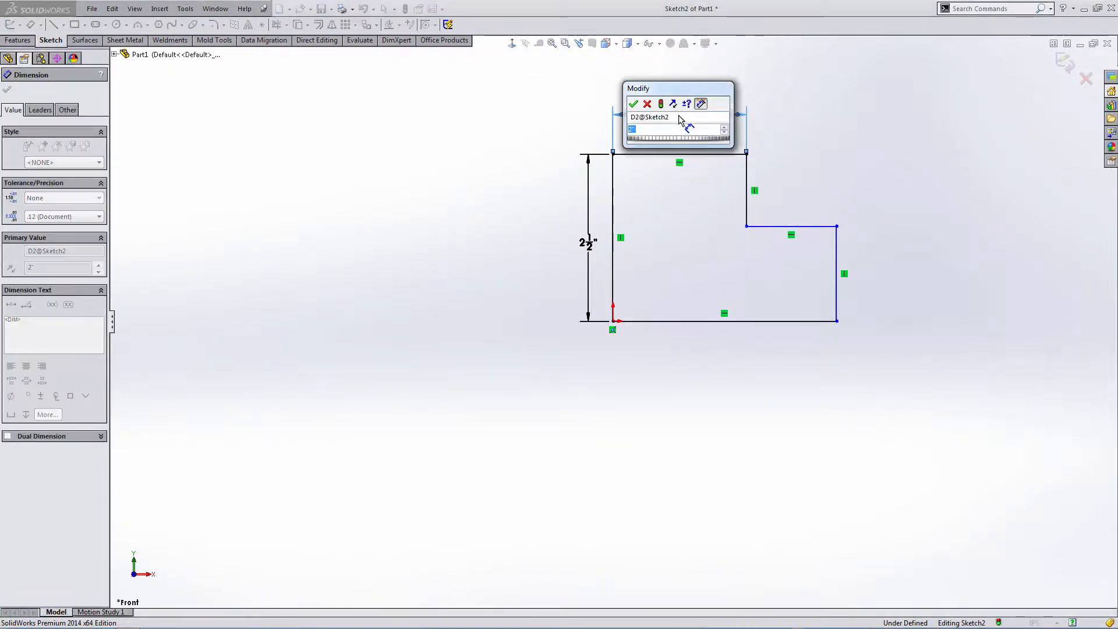
pyautogui.press('Return')
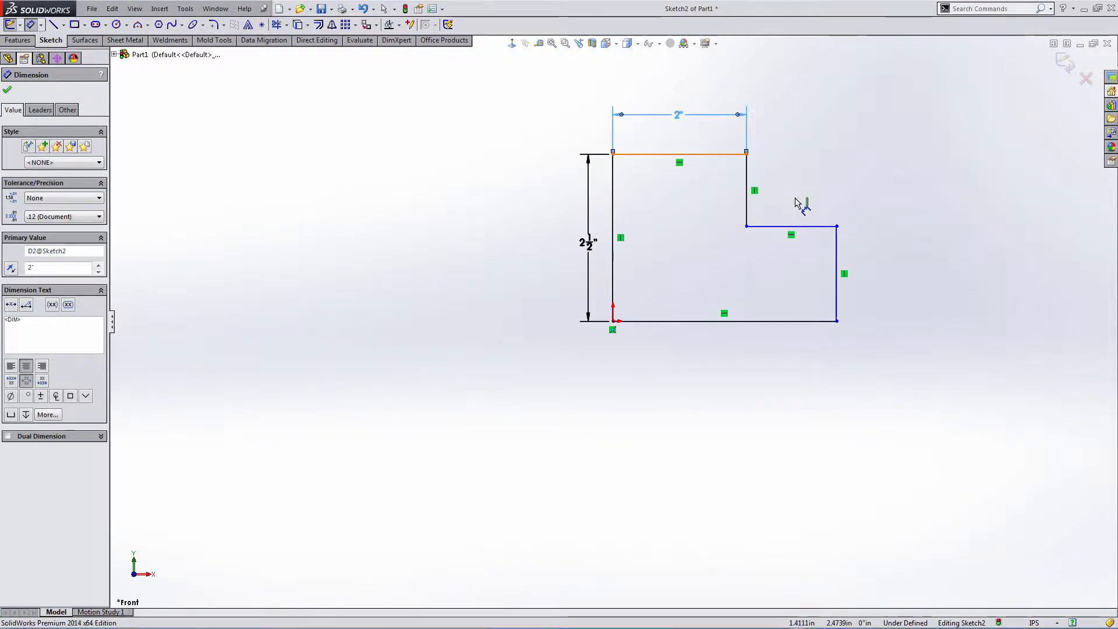
# Dimension the vertical distance from the step's horizontal edge up to the top edge's end corner as 1 in
pyautogui.click(798, 226)
pyautogui.click(747, 154)
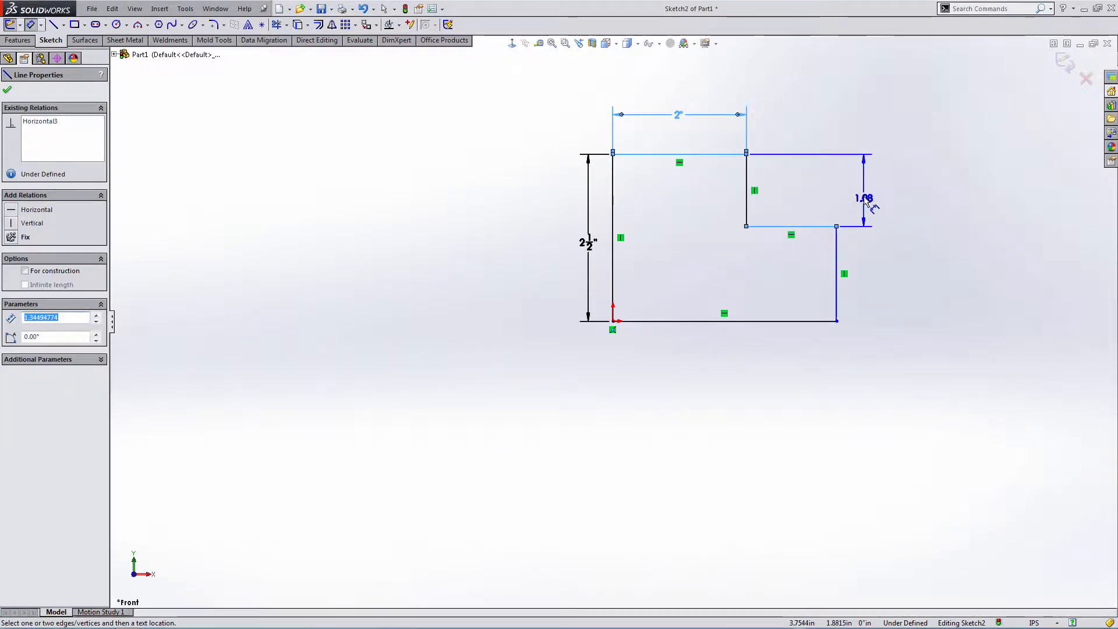
pyautogui.click(865, 198)
pyautogui.write('1.08013937in')
pyautogui.press('Return')
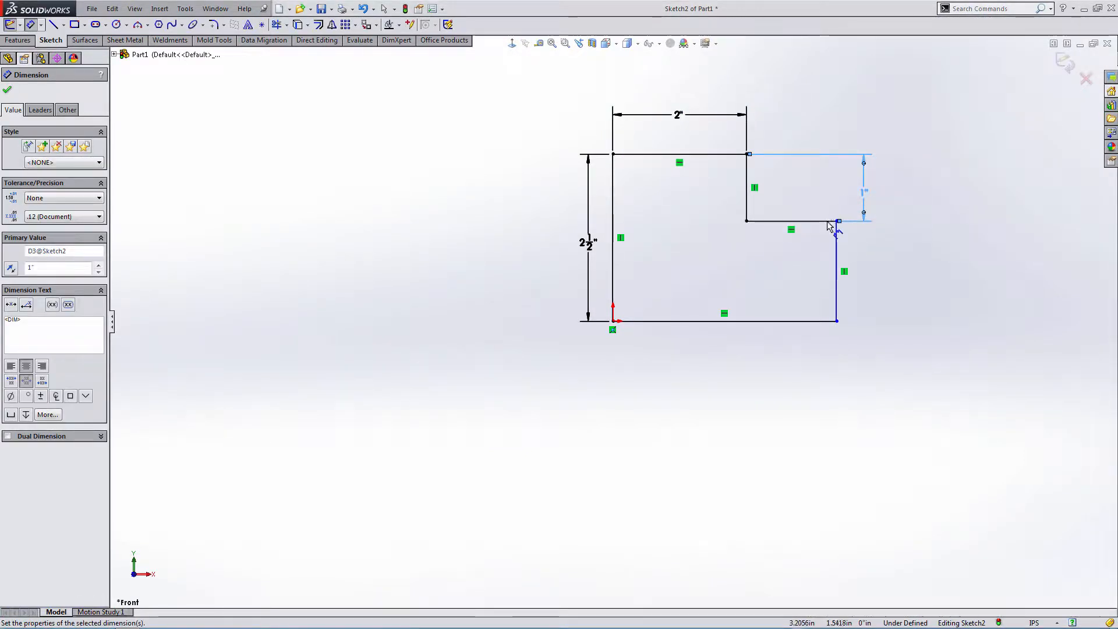
# Add a driven vertical dimension between the step's horizontal edge and the bottom edge, placed beside the profile
pyautogui.click(827, 222)
pyautogui.click(827, 322)
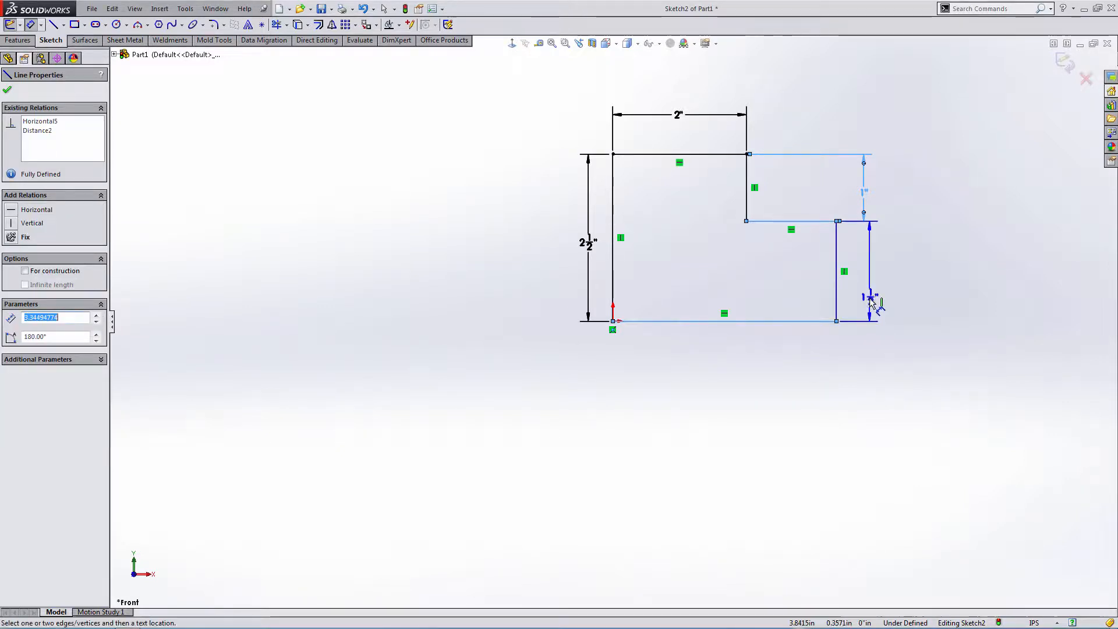
pyautogui.click(871, 282)
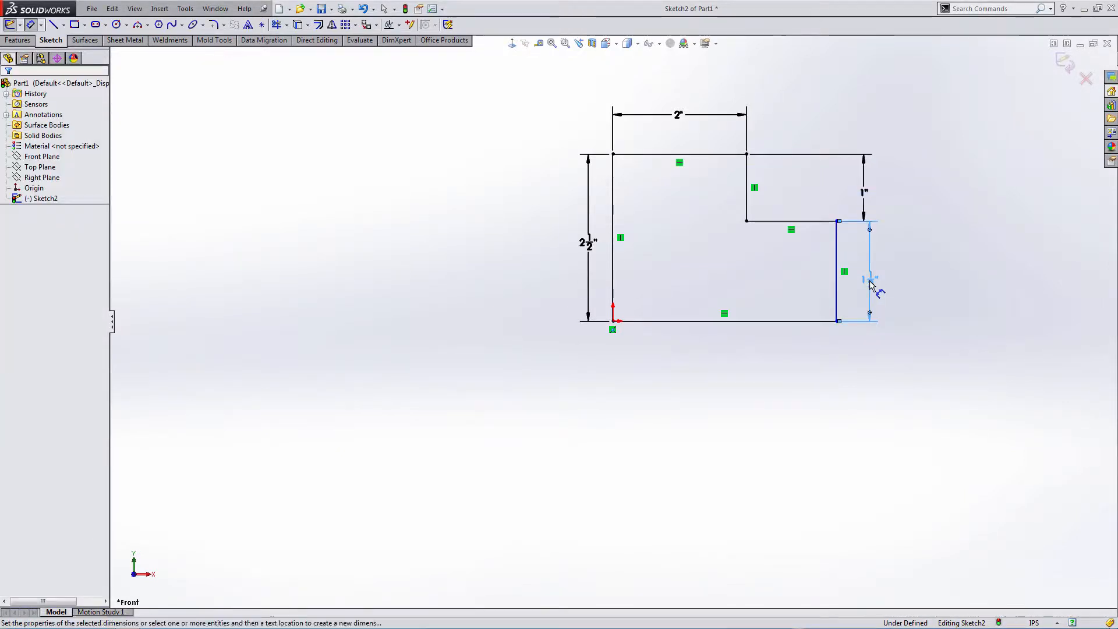
# Dimension the overall width between the left edge and the outer right edge below the profile as 3 in
pyautogui.click(614, 270)
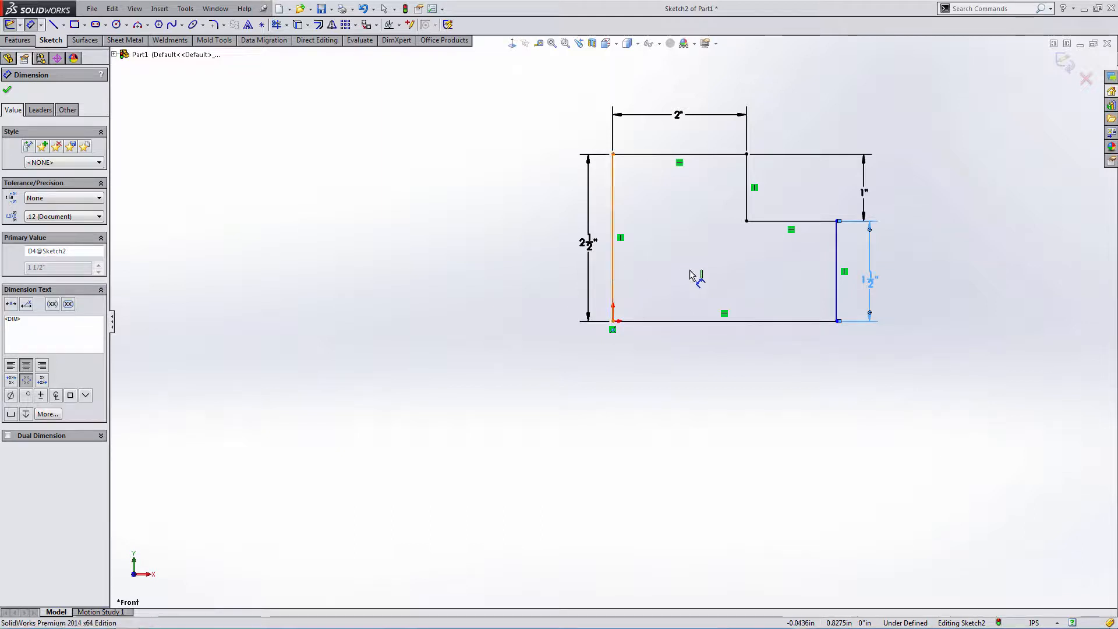
pyautogui.click(836, 285)
pyautogui.click(737, 364)
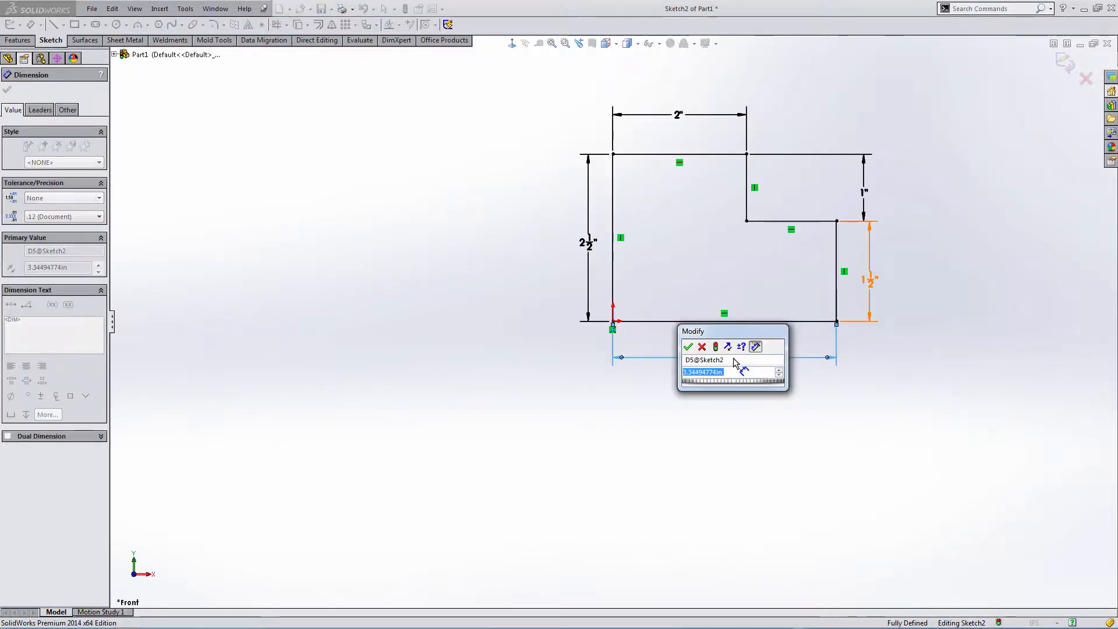
pyautogui.write('3')
pyautogui.press('Return')
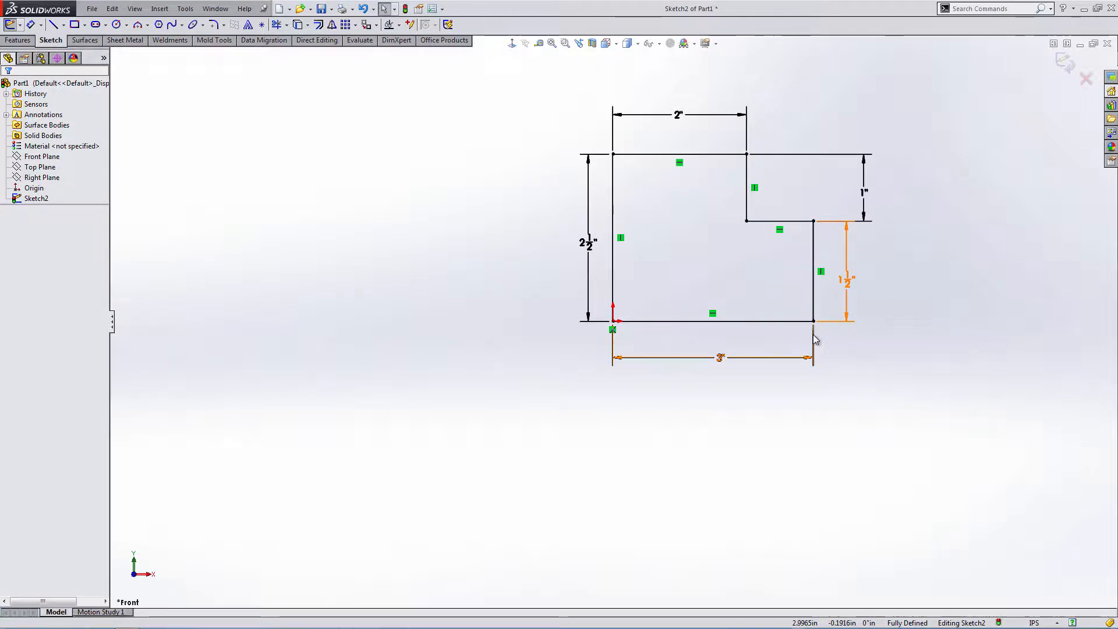
# Try to change the driven 1 1/2 in vertical dimension into a driving one and undo the change
pyautogui.click(848, 283)
pyautogui.rightClick(848, 283)
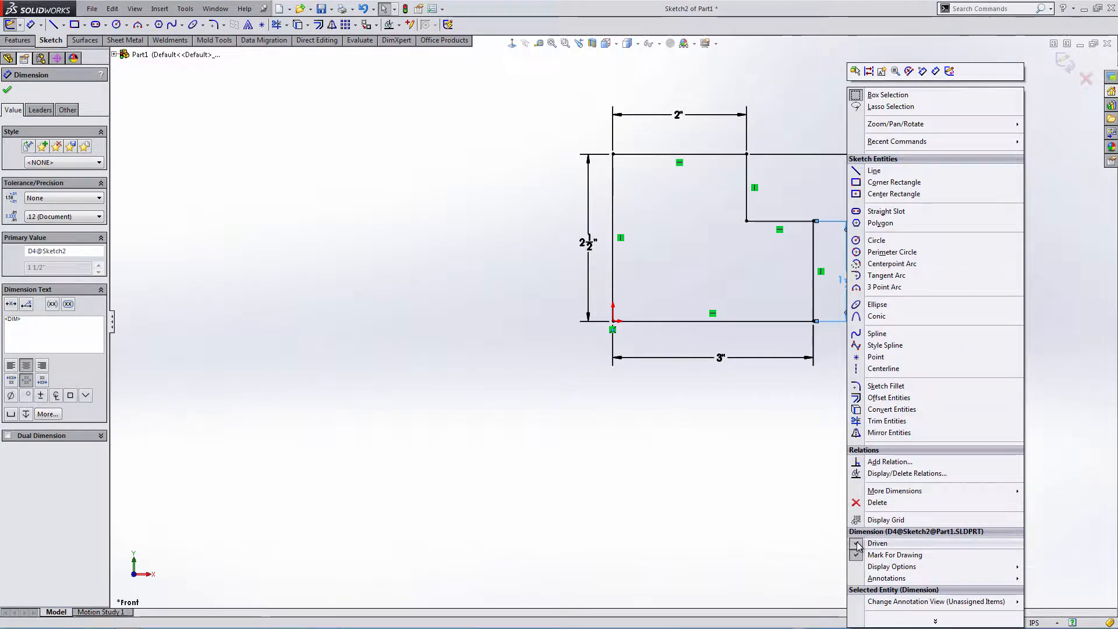
pyautogui.click(877, 544)
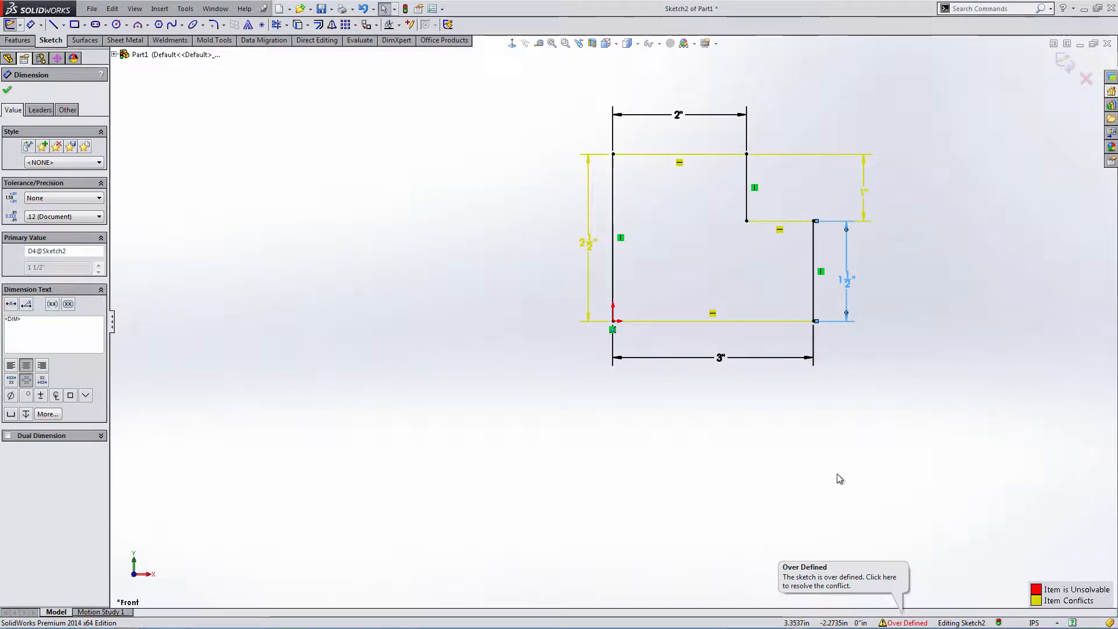
pyautogui.click(872, 445)
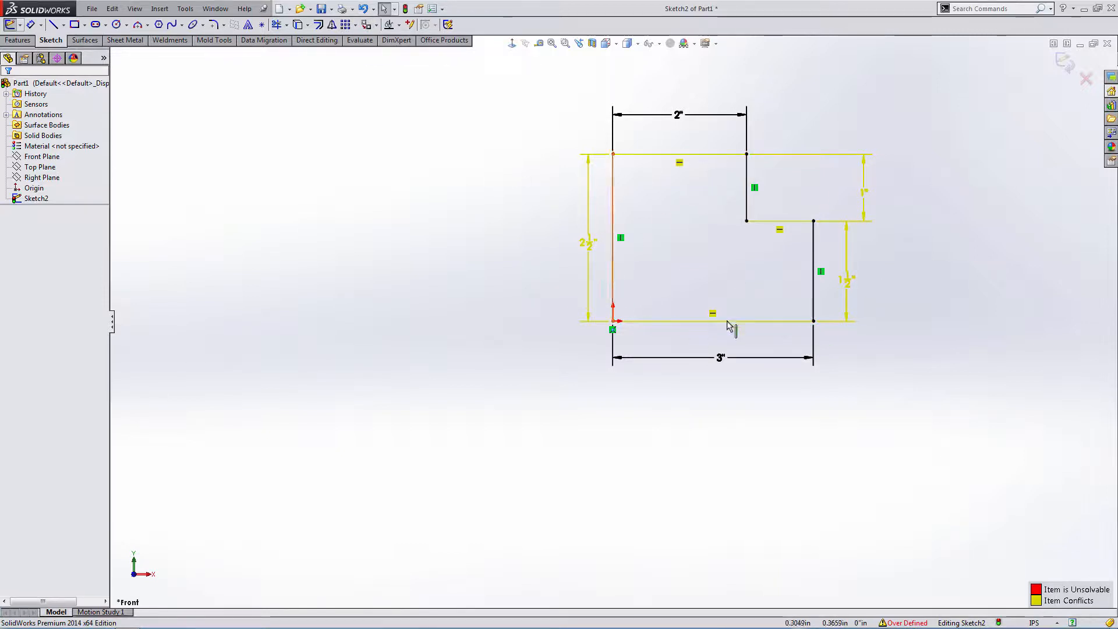
pyautogui.click(363, 9)
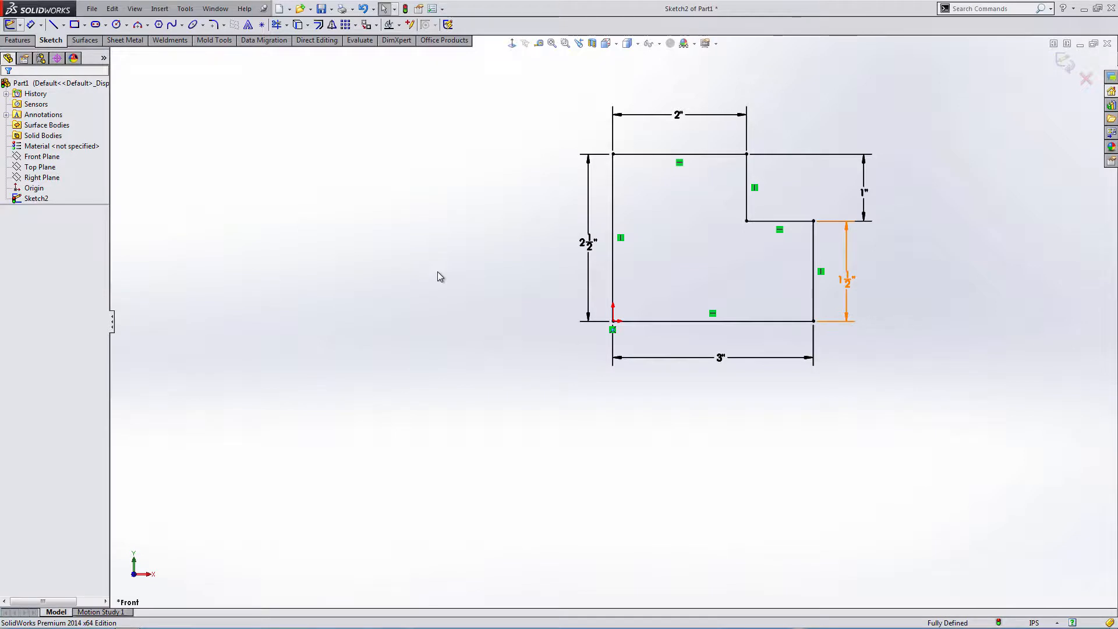
# Round the profile's upper-left corner with a 1/2 in Sketch Fillet
pyautogui.click(215, 27)
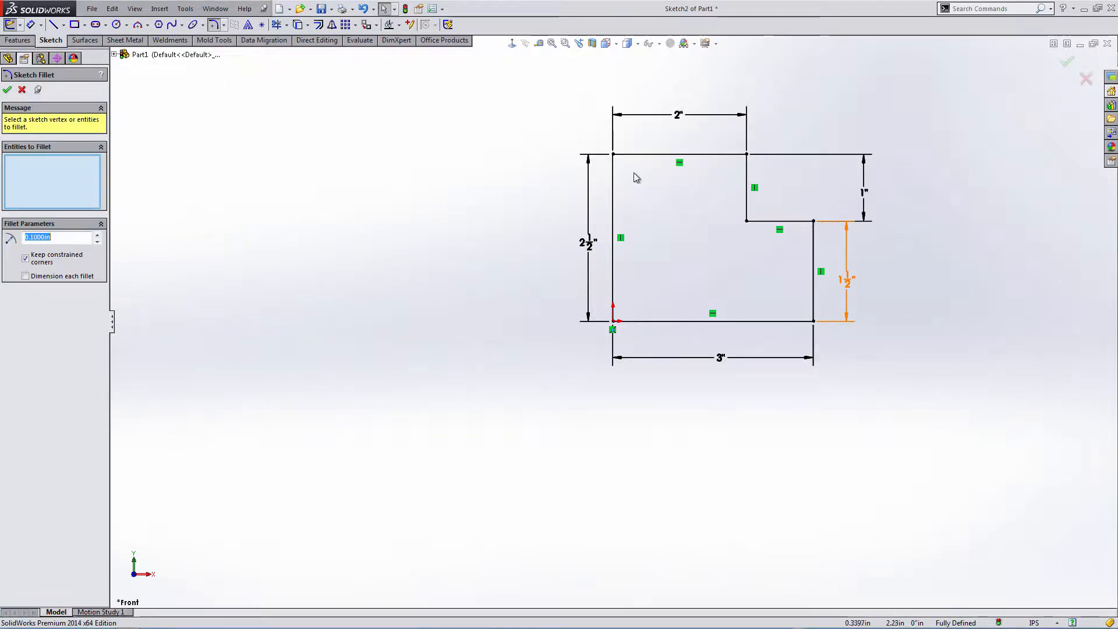
pyautogui.click(622, 157)
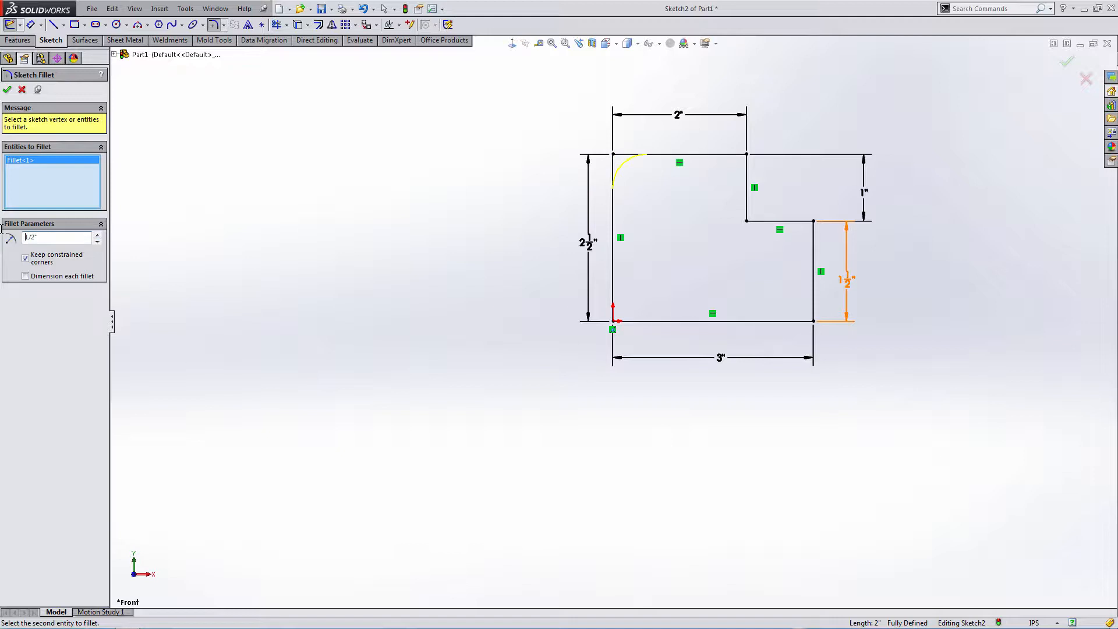
pyautogui.click(7, 89)
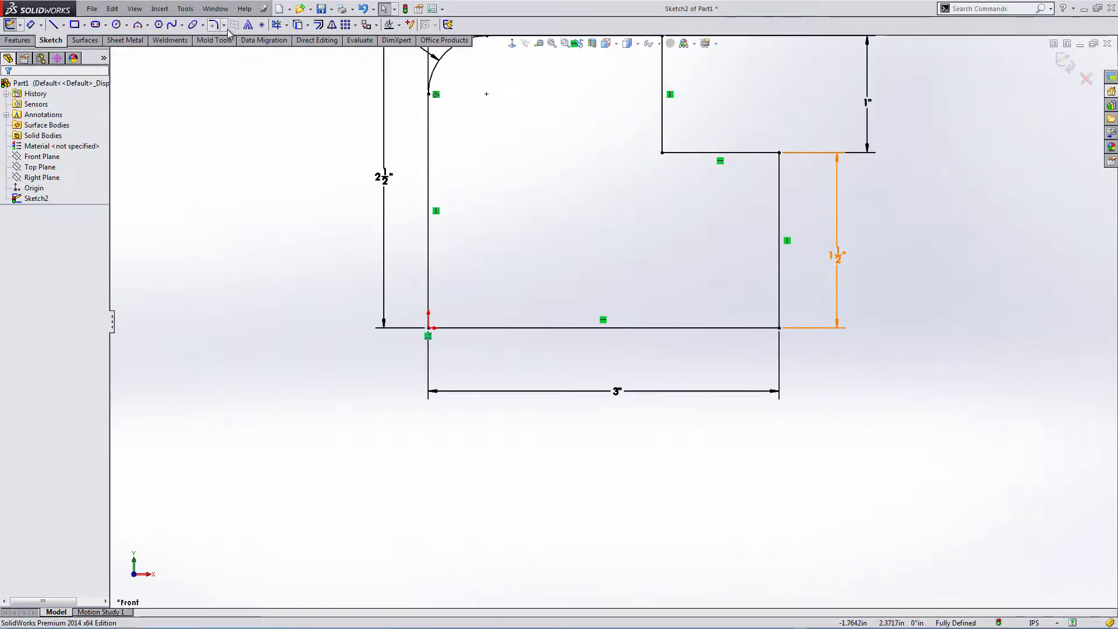
# Try a 3/8 in, 45° Sketch Chamfer on the profile's lower-right corner, measured along the vertical edge, and undo it
pyautogui.click(223, 25)
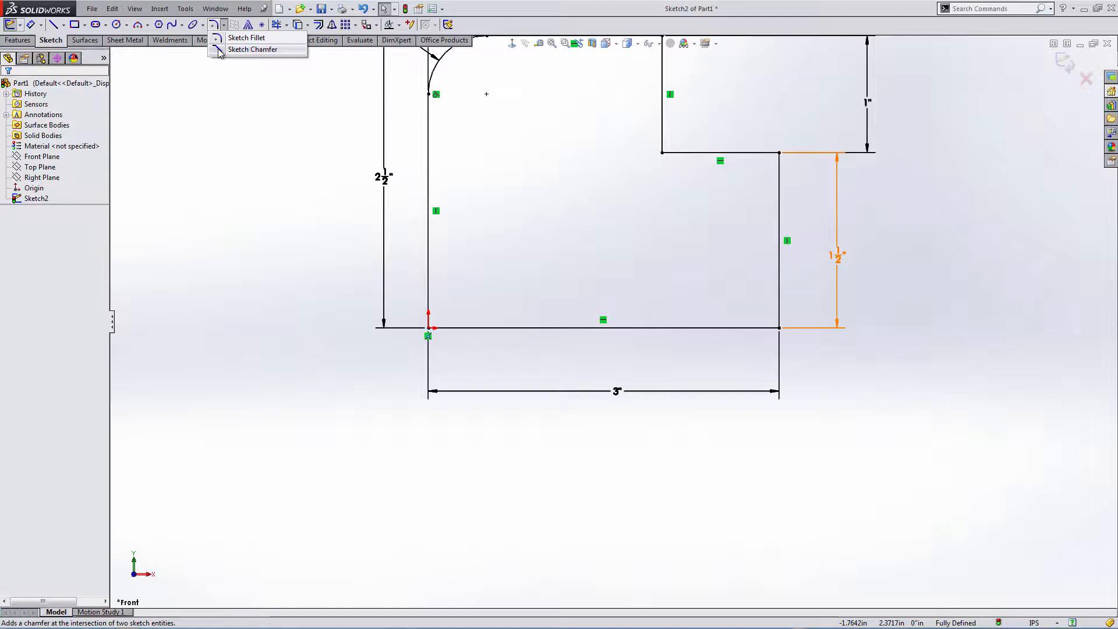
pyautogui.click(220, 49)
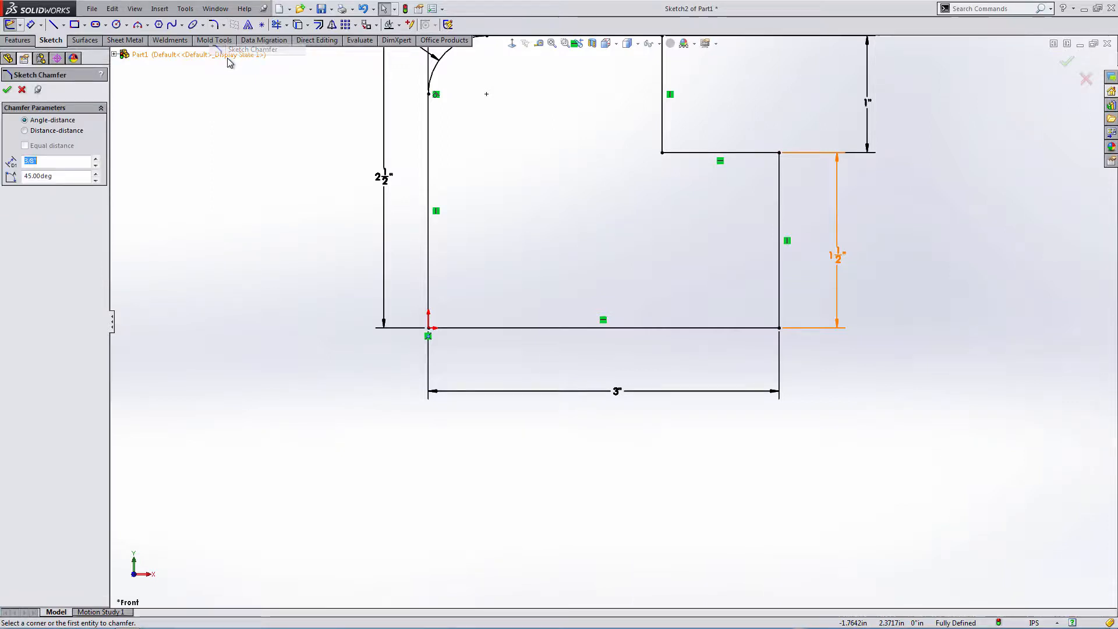
pyautogui.click(779, 289)
pyautogui.click(732, 329)
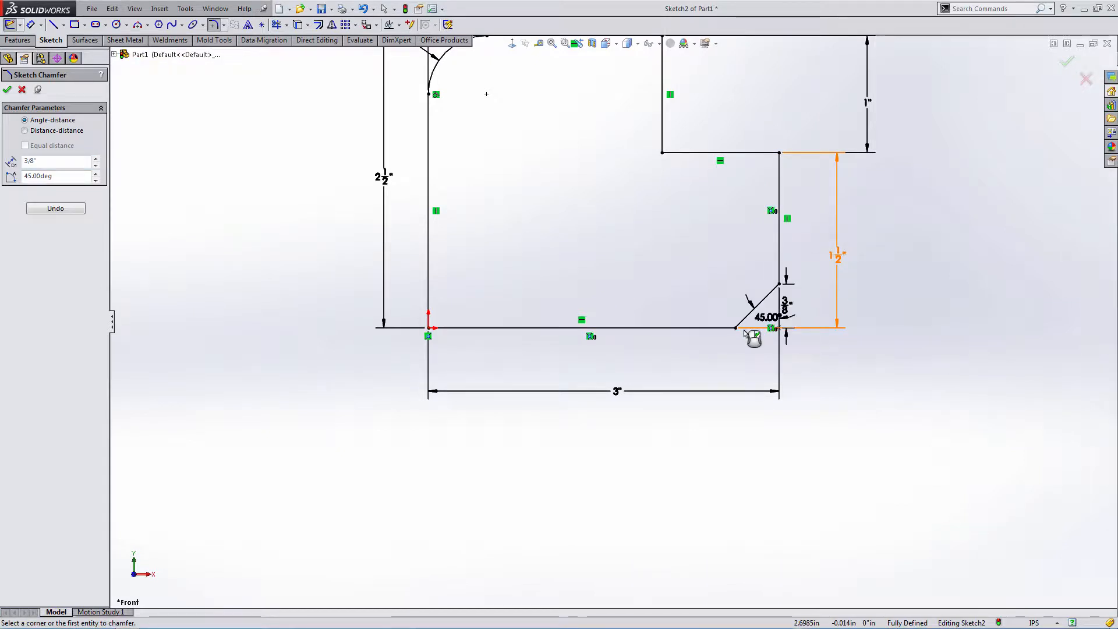
pyautogui.moveTo(767, 320); pyautogui.dragTo(750, 366)
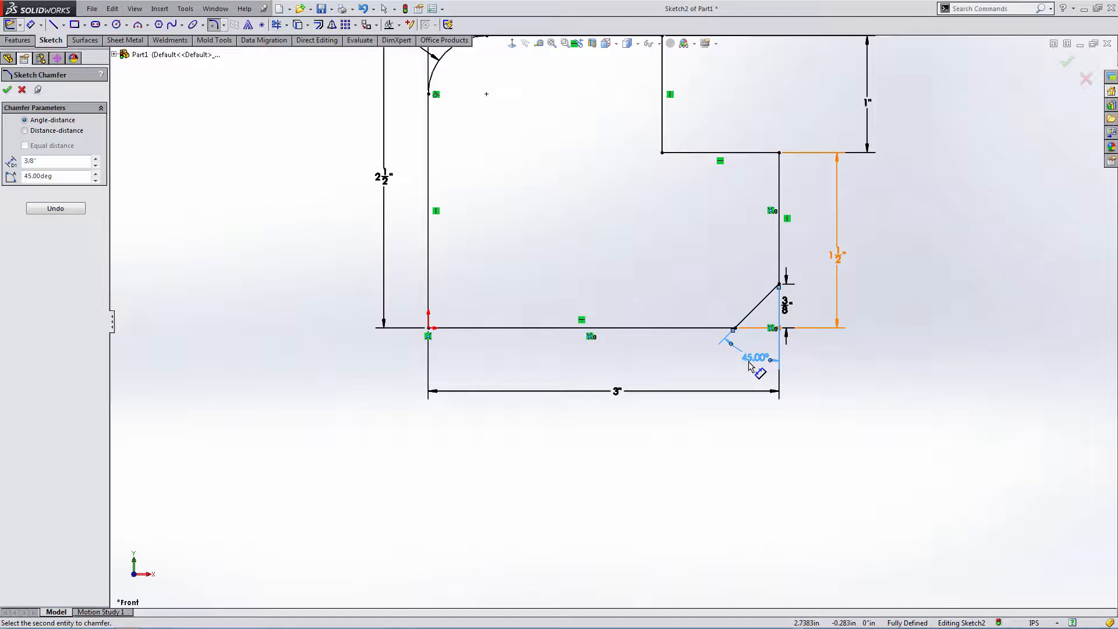
pyautogui.press('Escape')
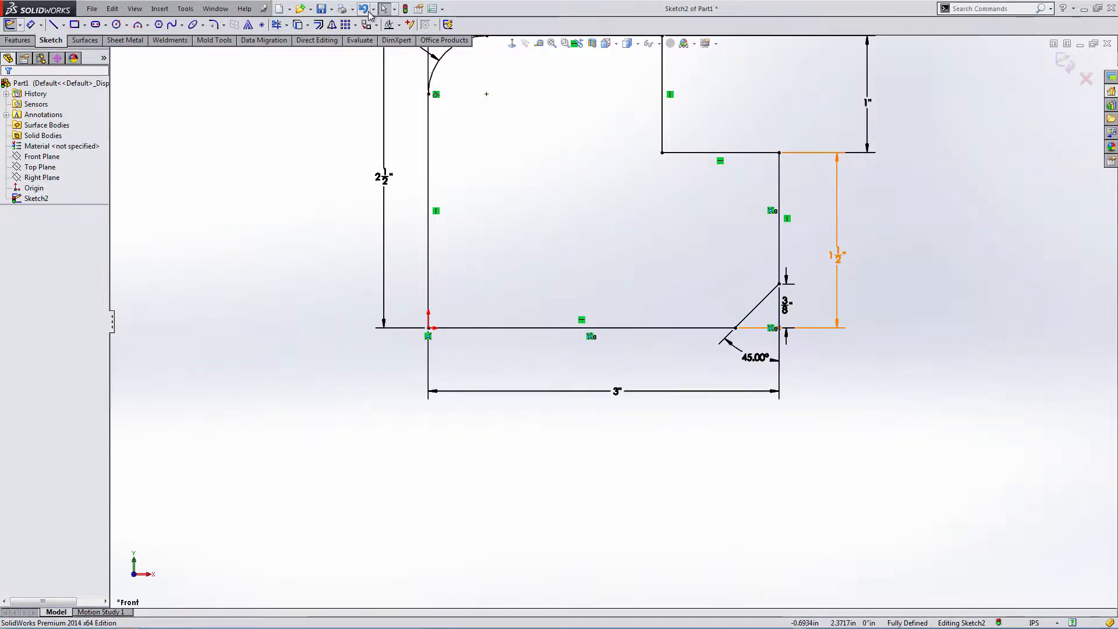
pyautogui.click(365, 9)
pyautogui.click(204, 132)
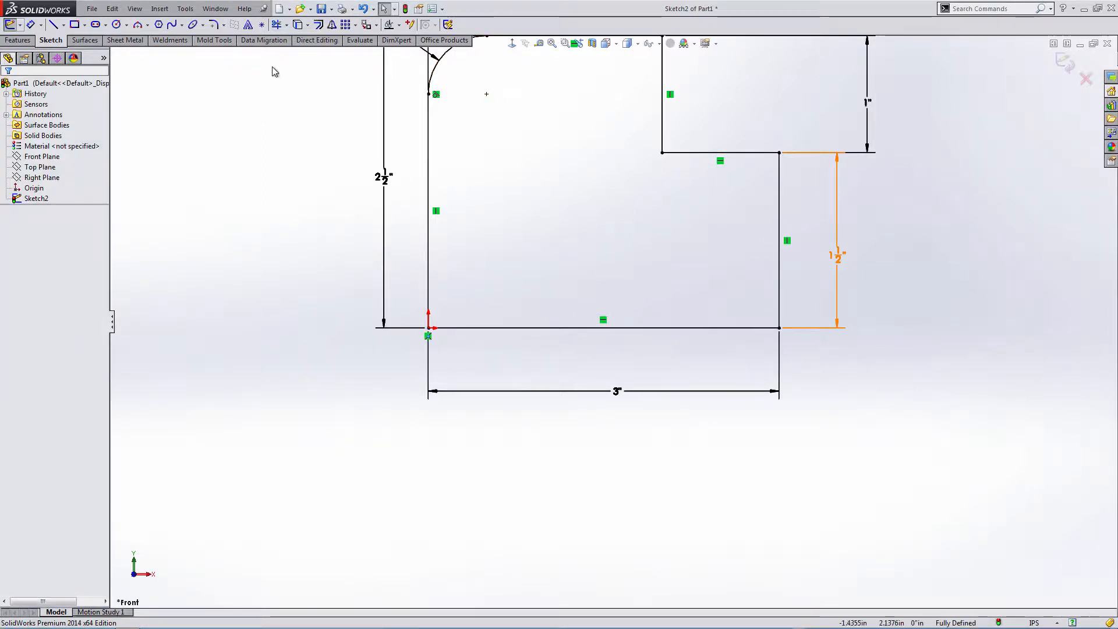
# Chamfer the lower-right corner 3/8 in at 45° with the distance along the bottom edge, and place its dimensions outside the profile
pyautogui.click(223, 24)
pyautogui.click(252, 50)
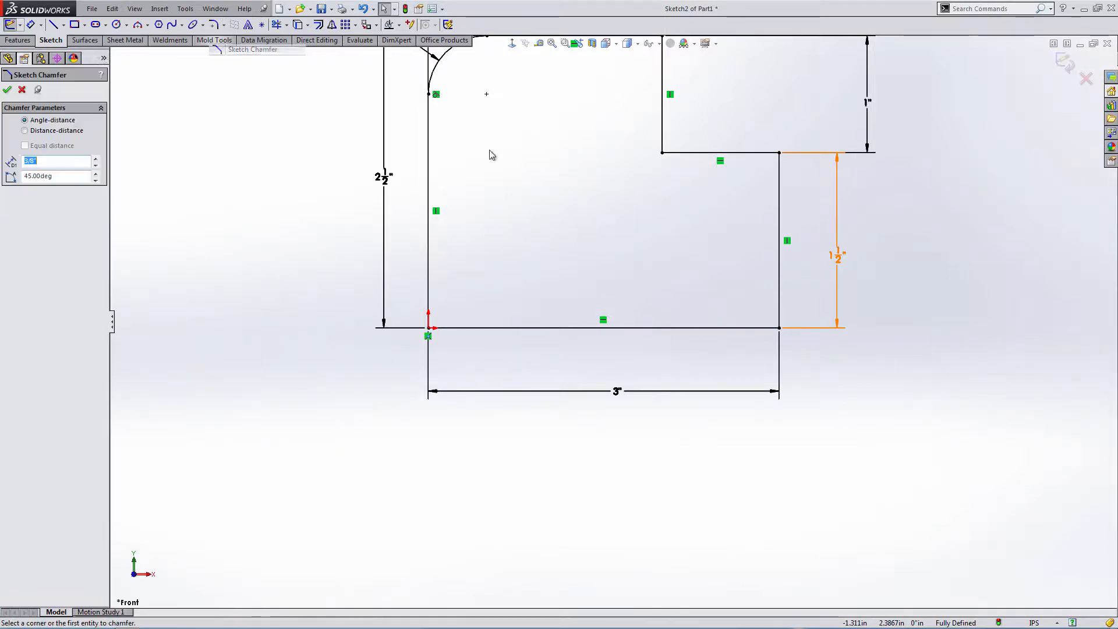
pyautogui.click(737, 329)
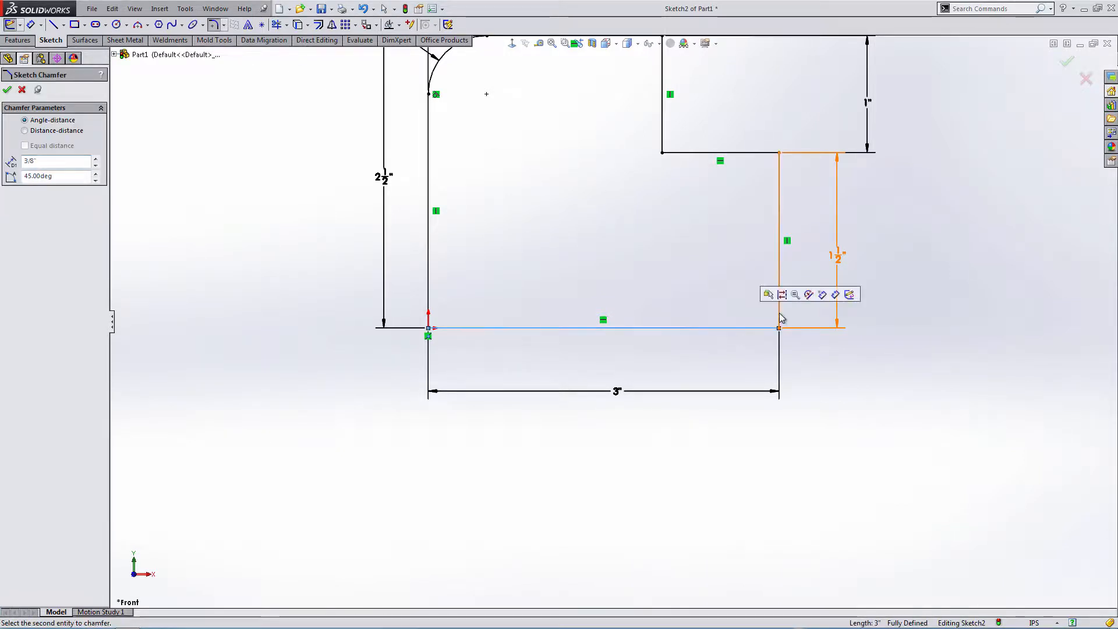
pyautogui.click(781, 307)
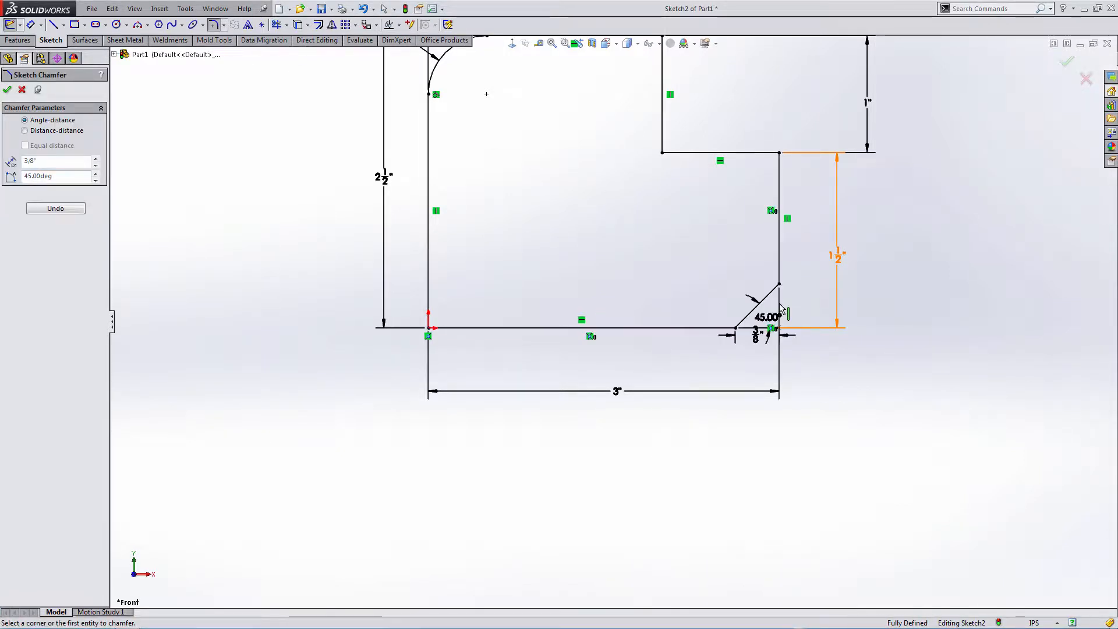
pyautogui.moveTo(824, 304); pyautogui.dragTo(803, 300)
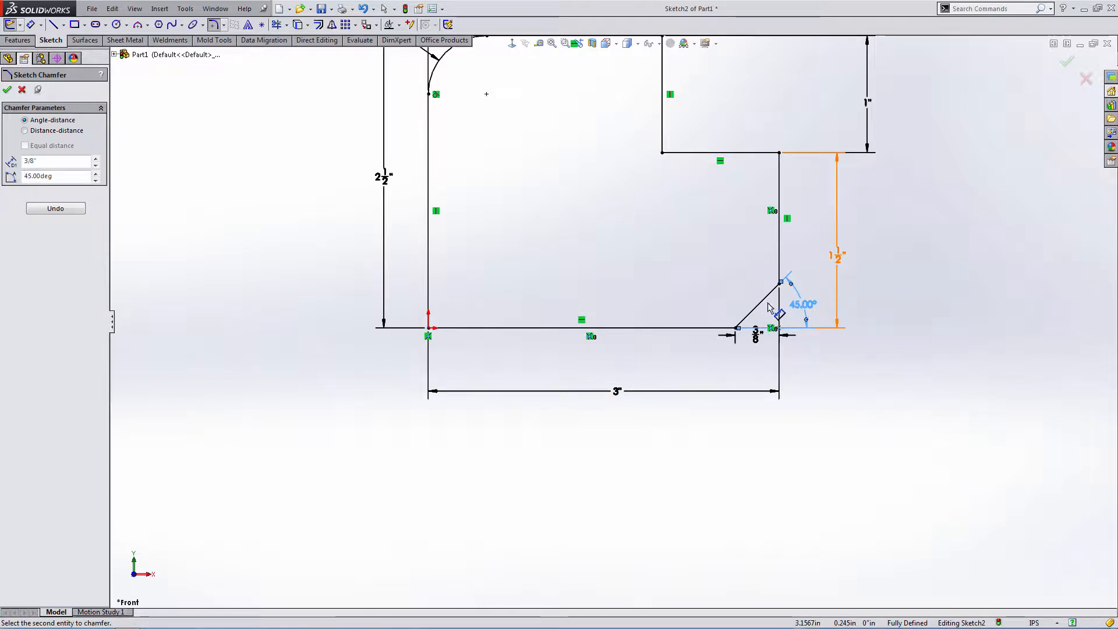
pyautogui.moveTo(759, 348); pyautogui.dragTo(760, 360)
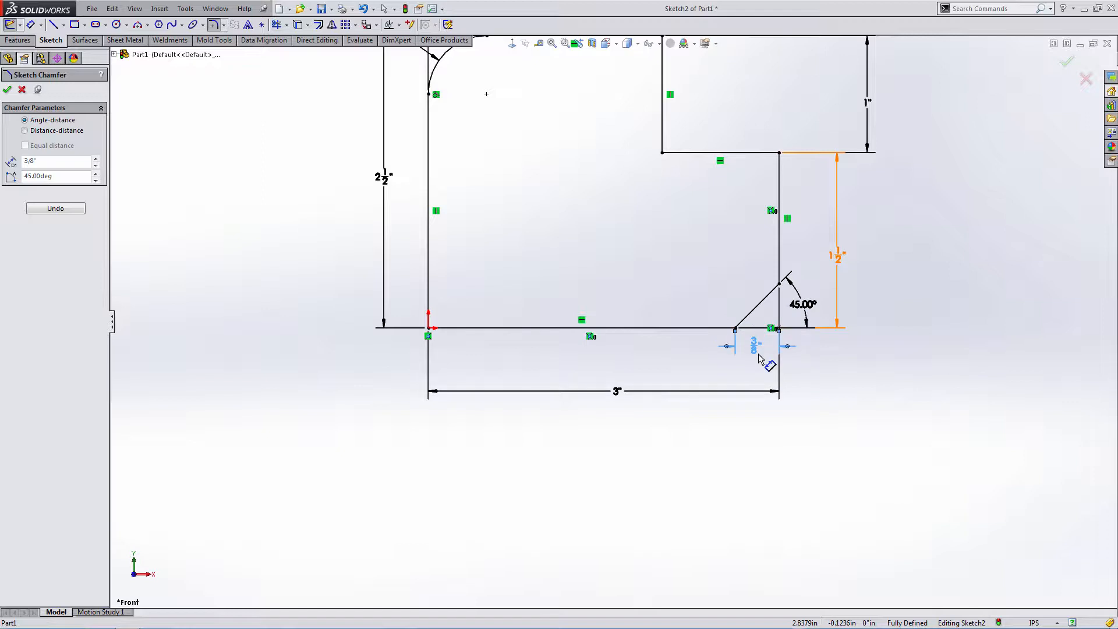
pyautogui.press('Escape')
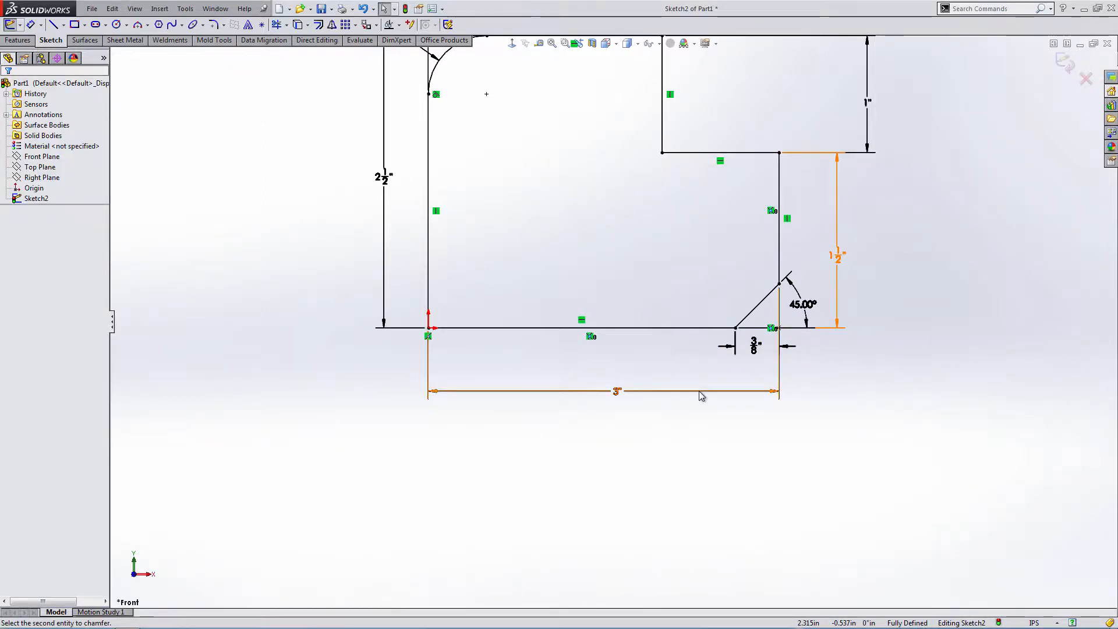
# Delete the entire stepped profile with all its dimensions from the sketch
pyautogui.scroll(3, 701, 391)
pyautogui.scroll(-2, 714, 213)
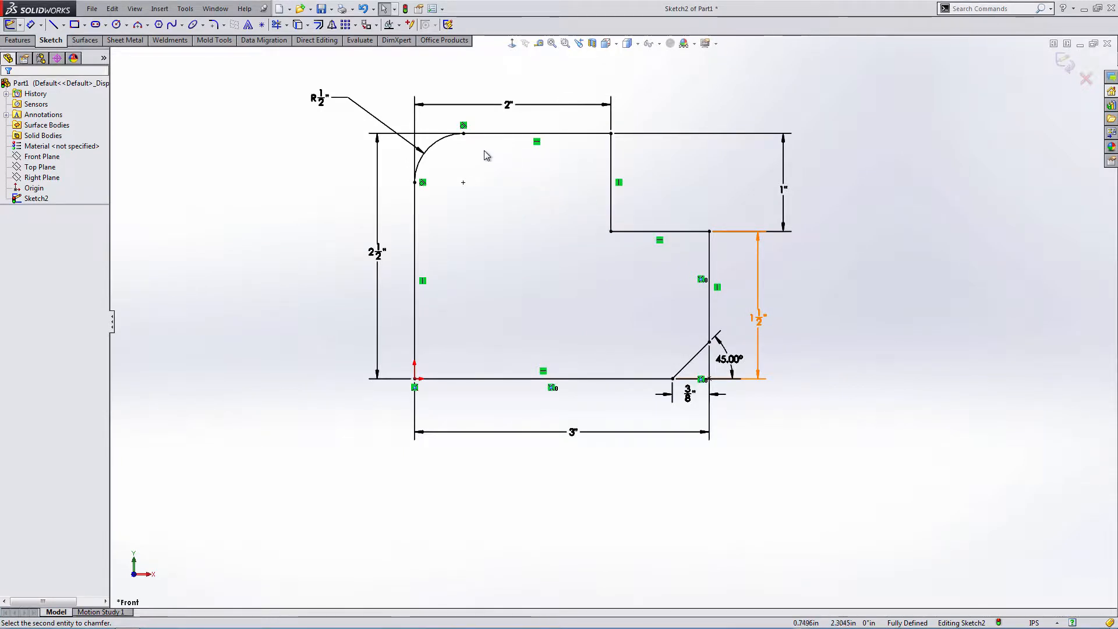
pyautogui.moveTo(285, 70)
pyautogui.mouseDown()
pyautogui.moveTo(639, 269)
pyautogui.moveTo(891, 466)
pyautogui.moveTo(885, 449)
pyautogui.mouseUp()
pyautogui.press('Delete')
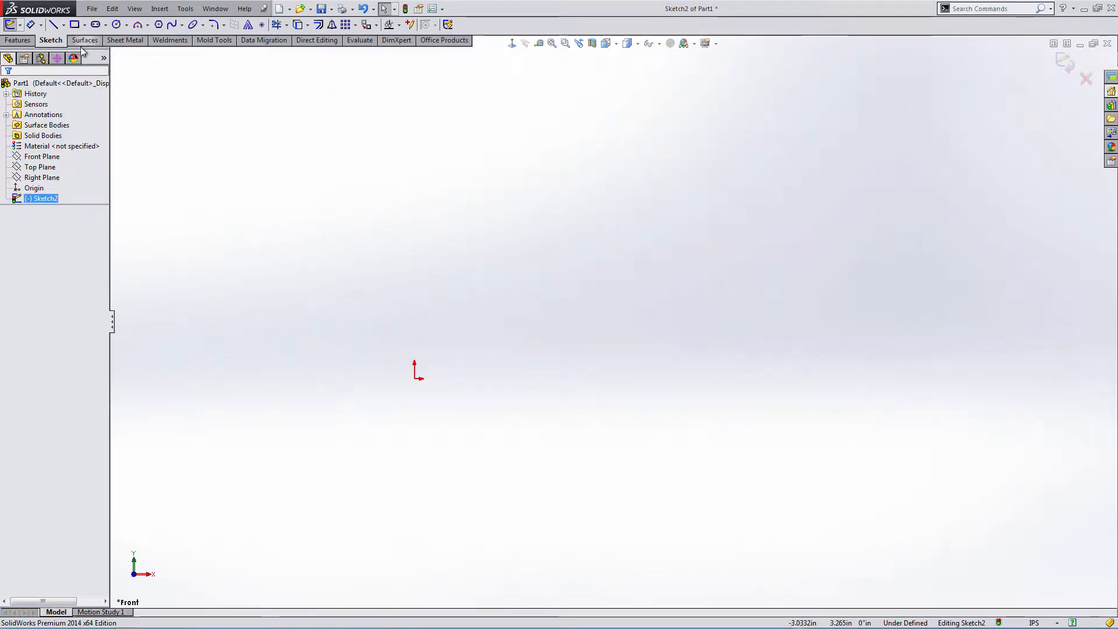
# Sketch a circle of about 1.3 in radius centred on the origin and a separate one of about 0.7 in radius up and to its right
pyautogui.click(116, 25)
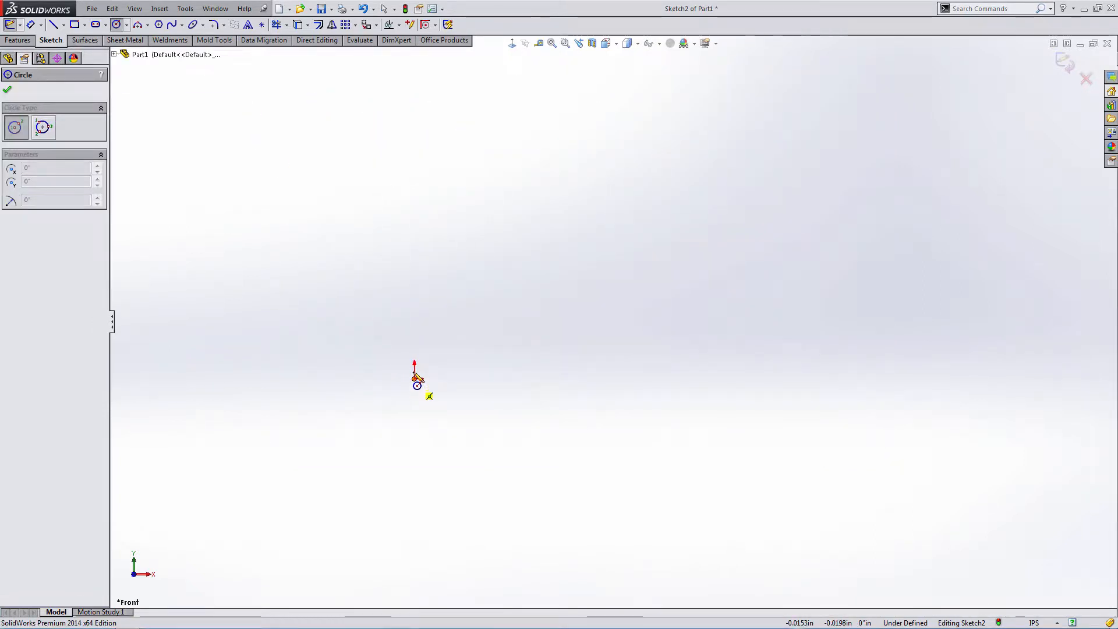
pyautogui.click(414, 379)
pyautogui.click(525, 316)
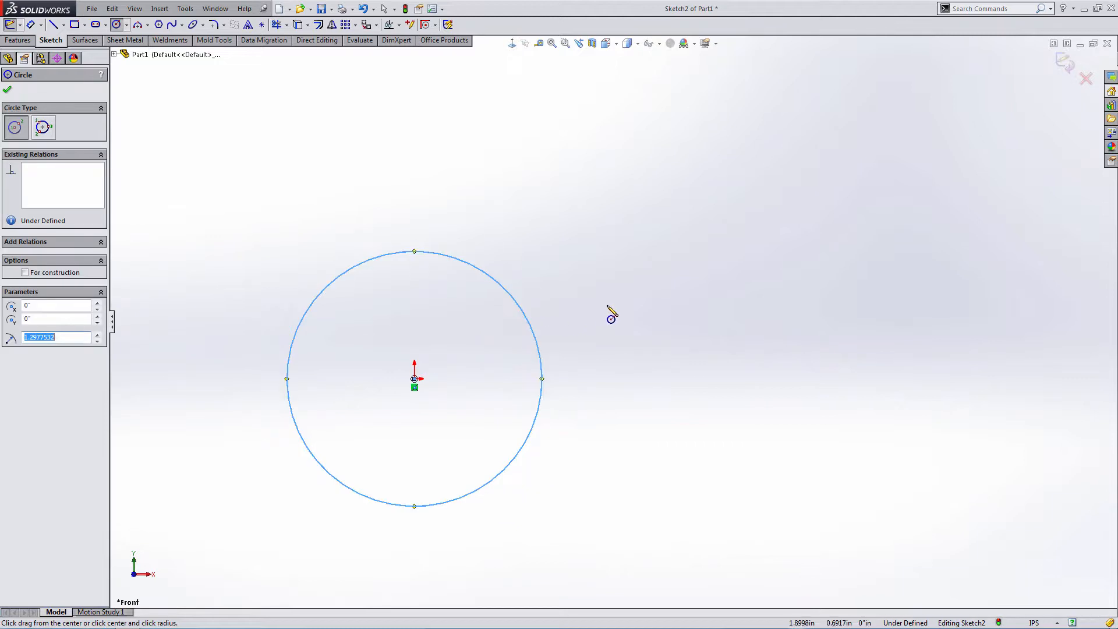
pyautogui.click(616, 290)
pyautogui.click(684, 277)
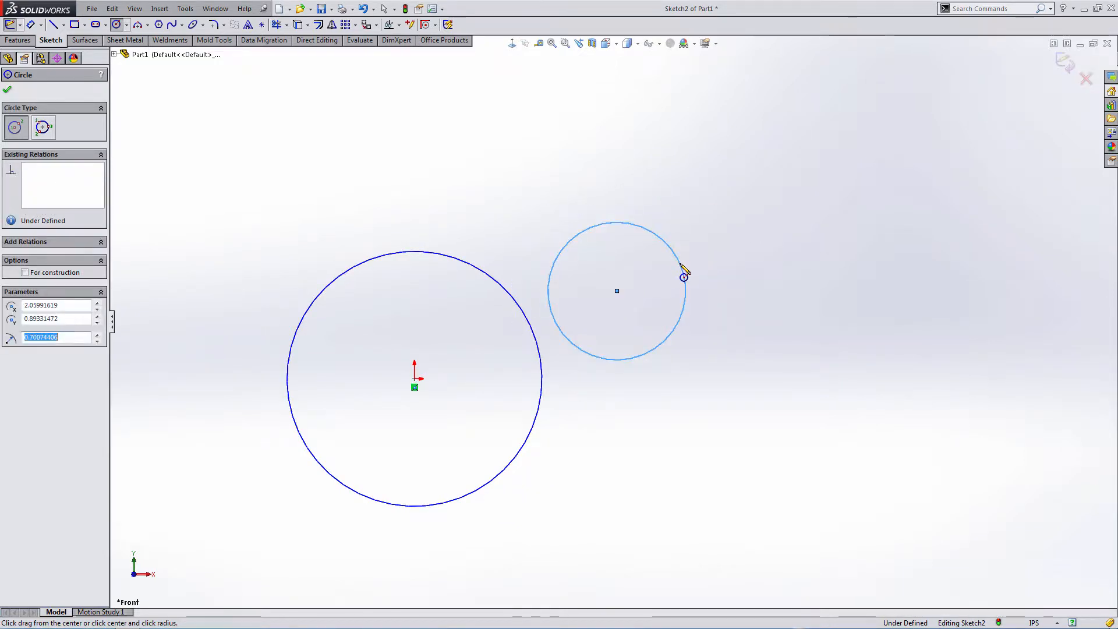
pyautogui.press('Escape')
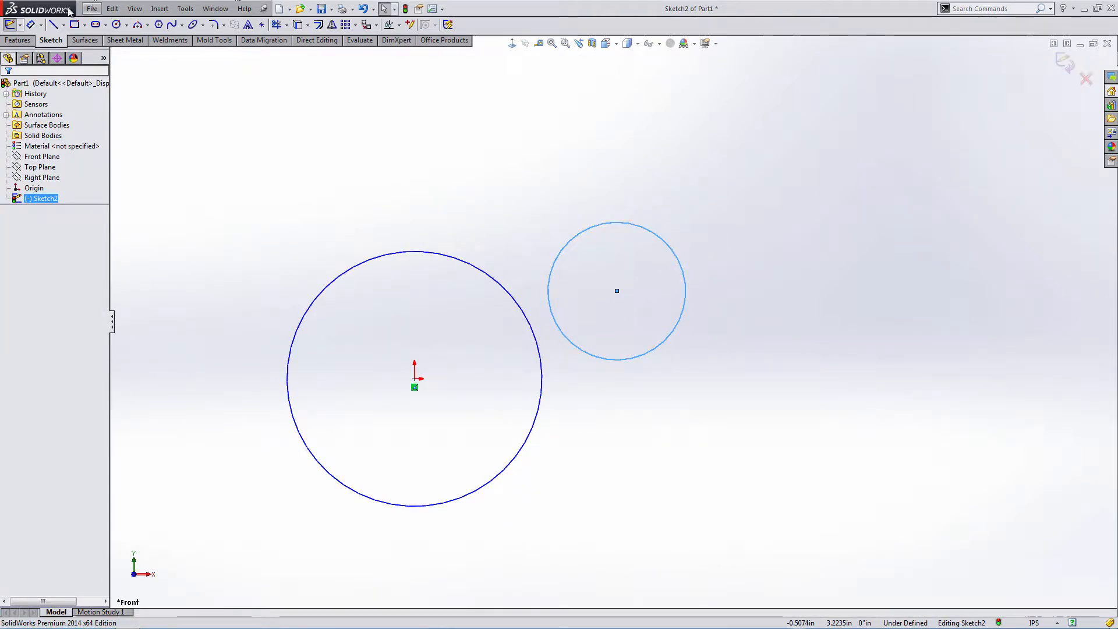
# Dimension the origin-centred circle's diameter as 2.5 in
pyautogui.click(30, 24)
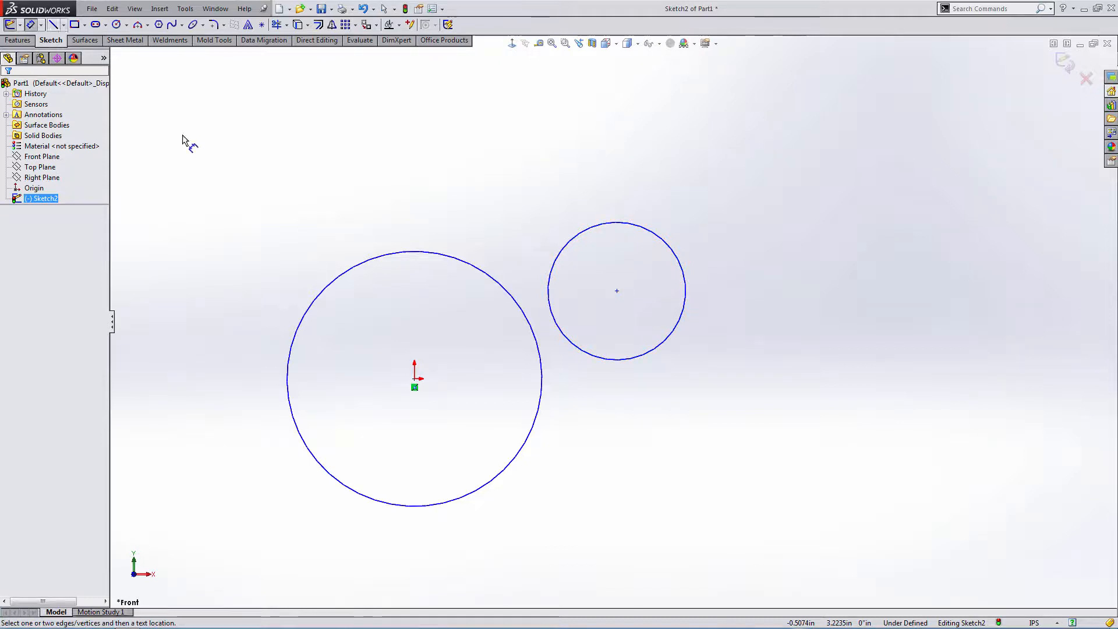
pyautogui.click(418, 250)
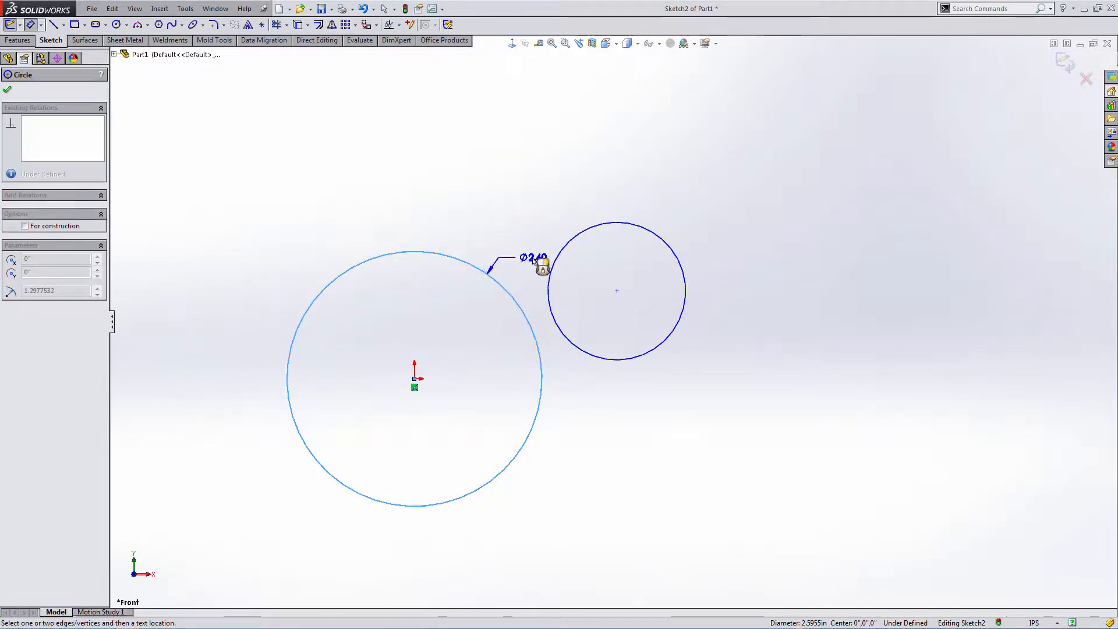
pyautogui.click(535, 261)
pyautogui.write('2.5')
pyautogui.press('Return')
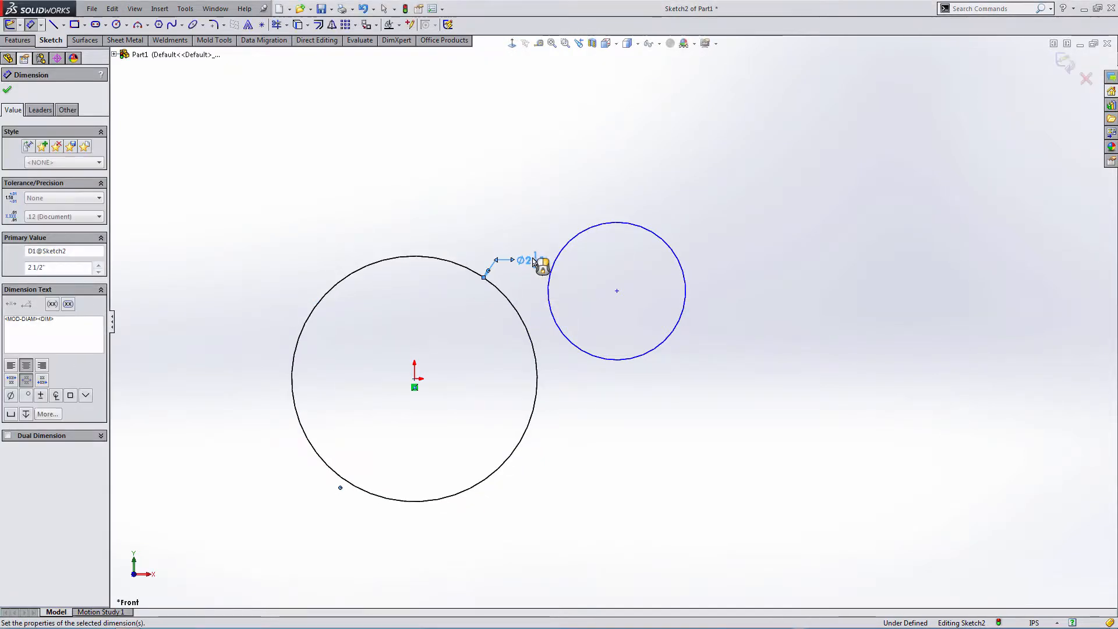
# Dimension the smaller circle's diameter as 1 in
pyautogui.click(639, 229)
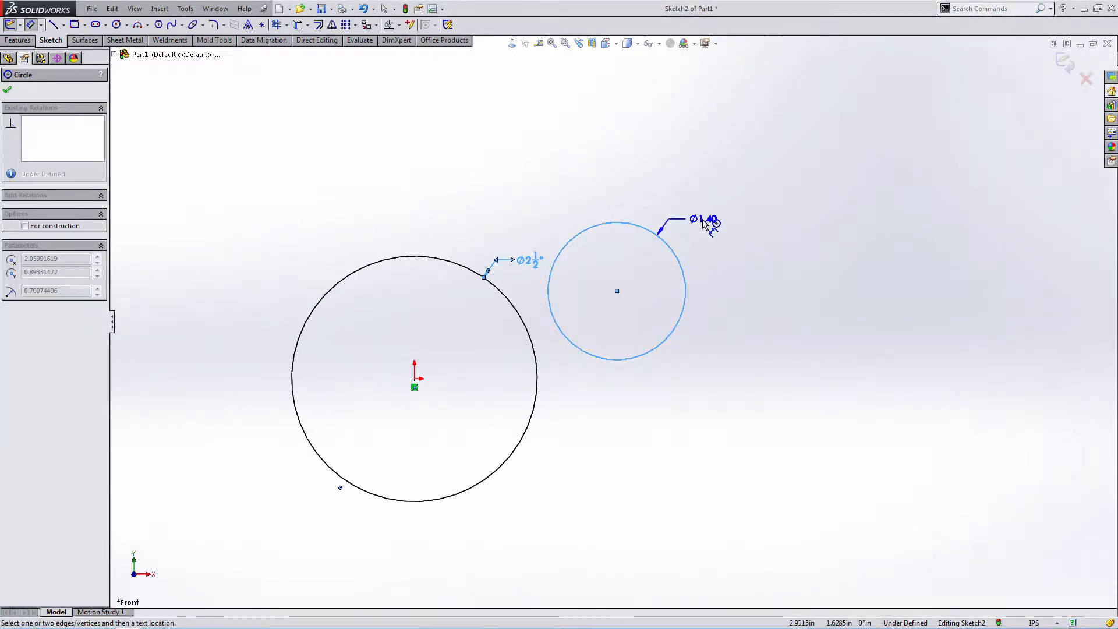
pyautogui.click(708, 221)
pyautogui.write('1')
pyautogui.press('Return')
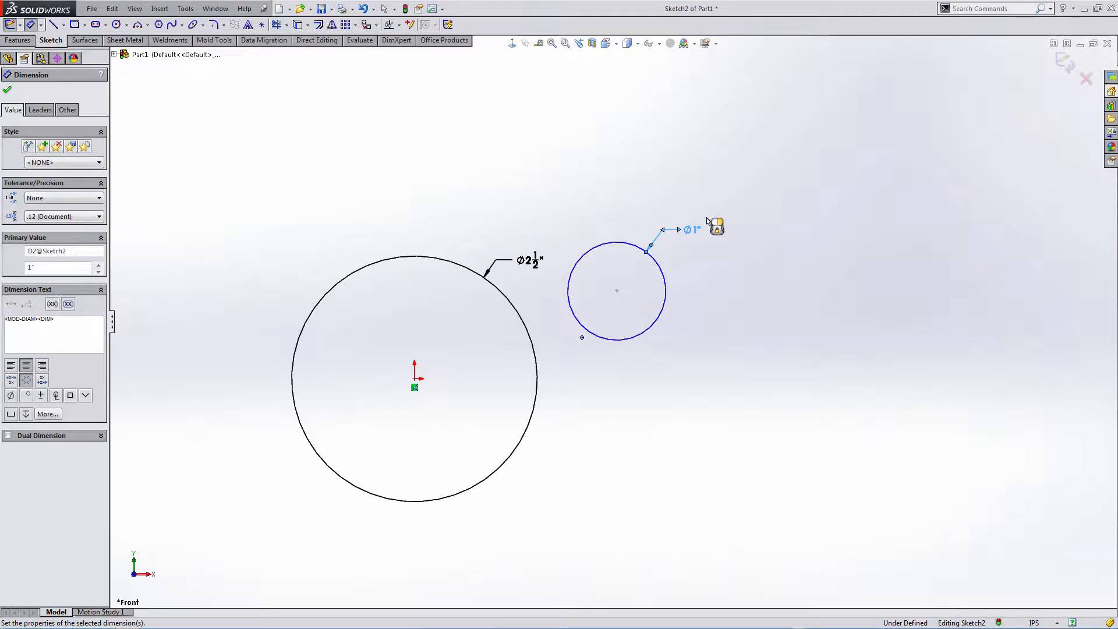
pyautogui.press('Escape')
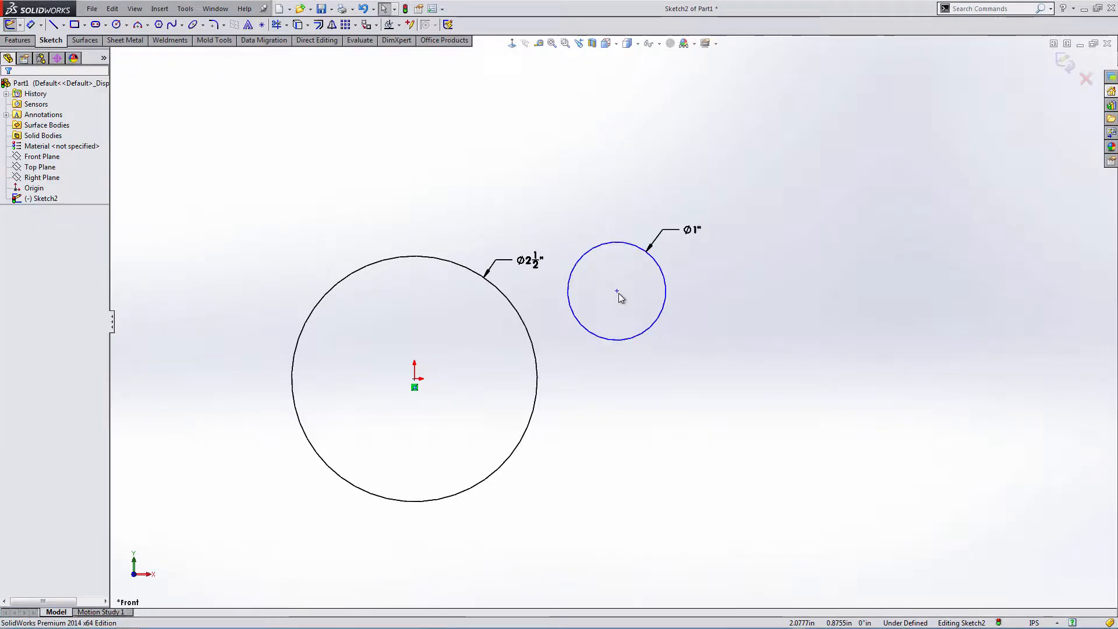
# Move the small circle's centre to about X 2.18 in, Y 1.47 in and connect it to the origin with a centerline
pyautogui.moveTo(617, 291); pyautogui.dragTo(629, 234)
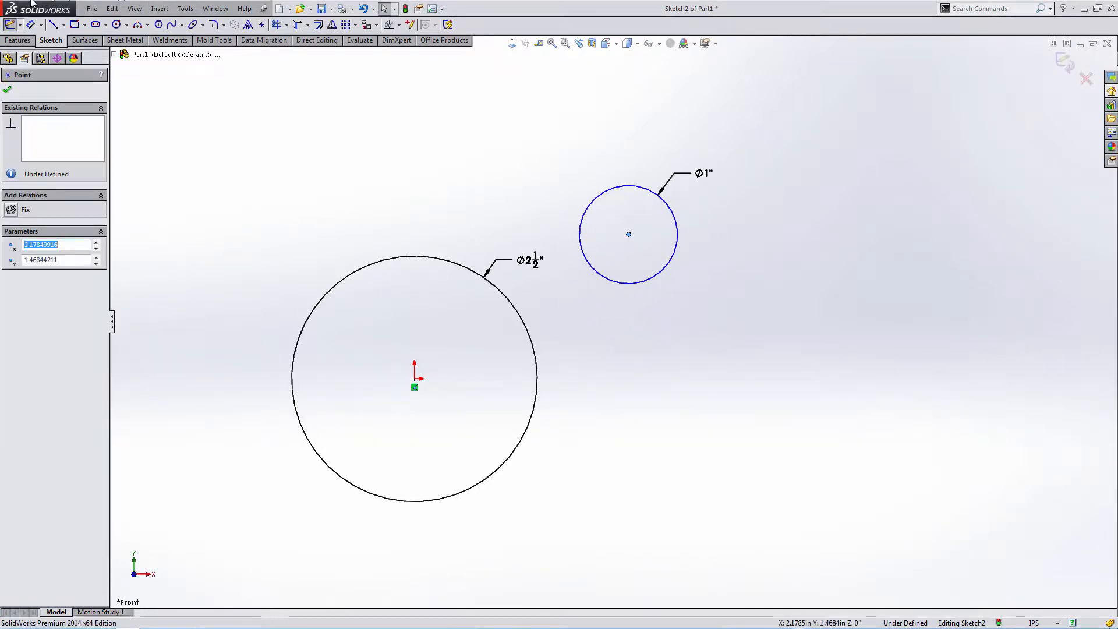
pyautogui.click(63, 25)
pyautogui.click(70, 49)
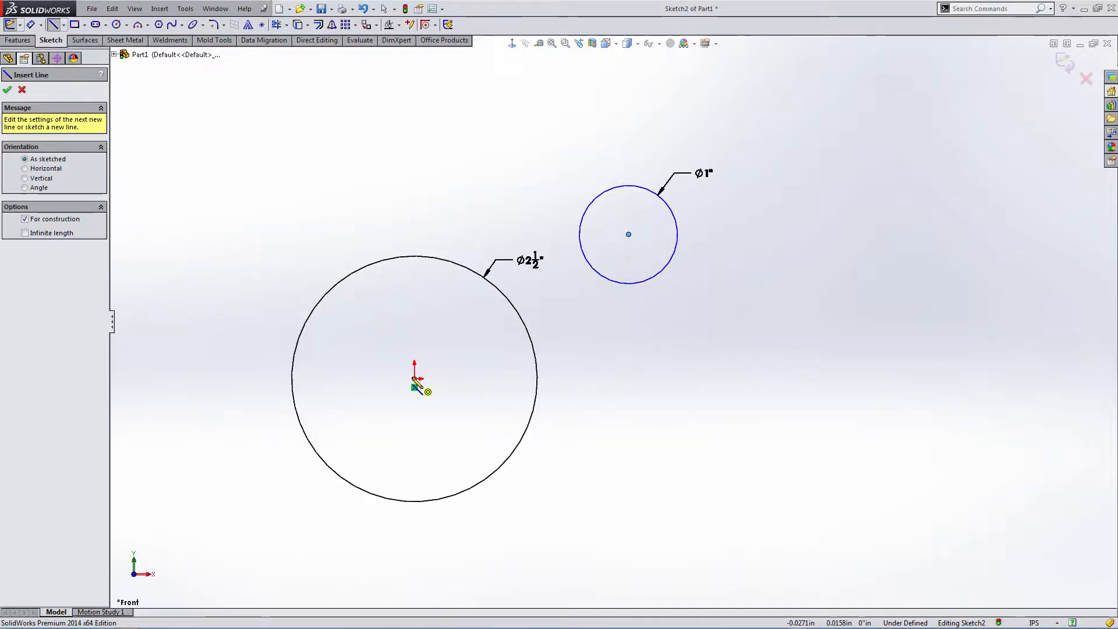
pyautogui.click(415, 379)
pyautogui.click(628, 234)
pyautogui.press('Escape')
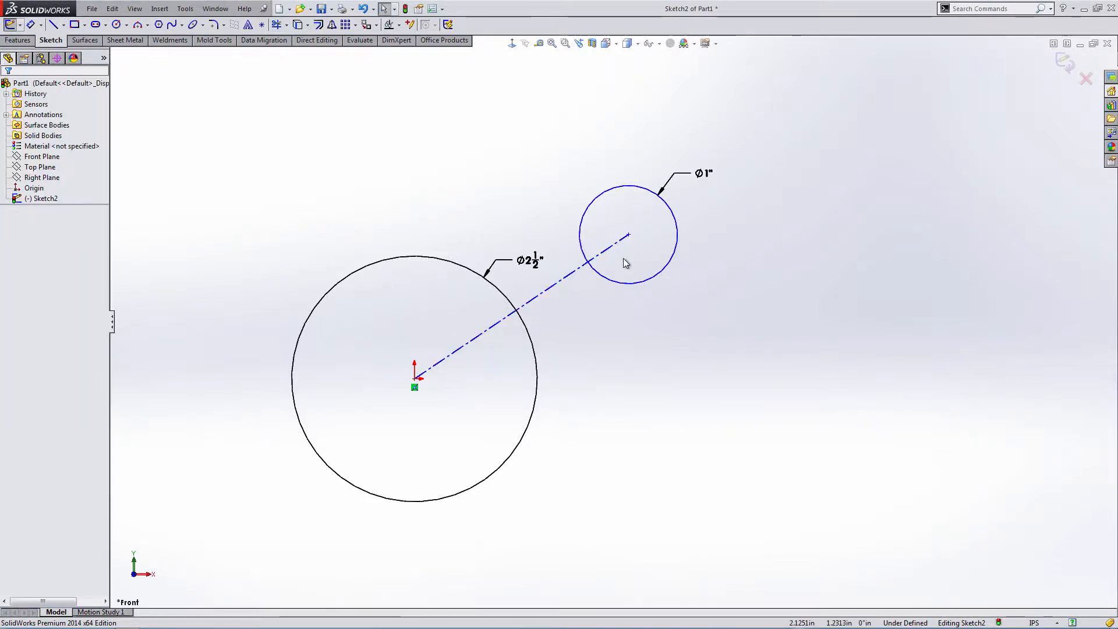
# Dimension the centre-to-centre distance between the two circles above the centerline, accepting the current value
pyautogui.click(30, 23)
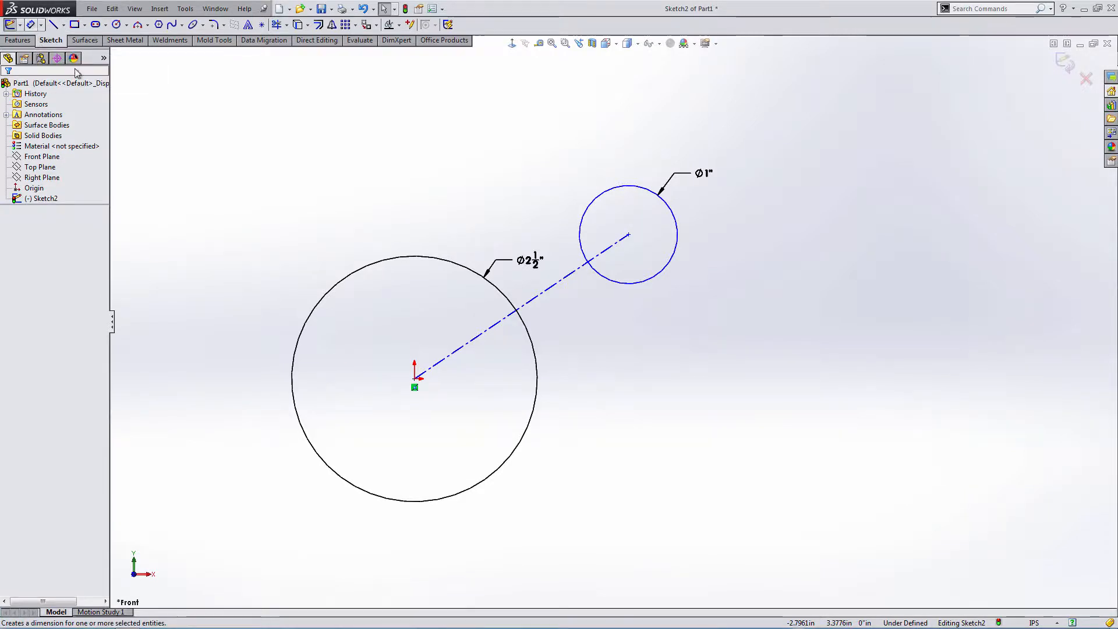
pyautogui.click(557, 216)
pyautogui.click(425, 256)
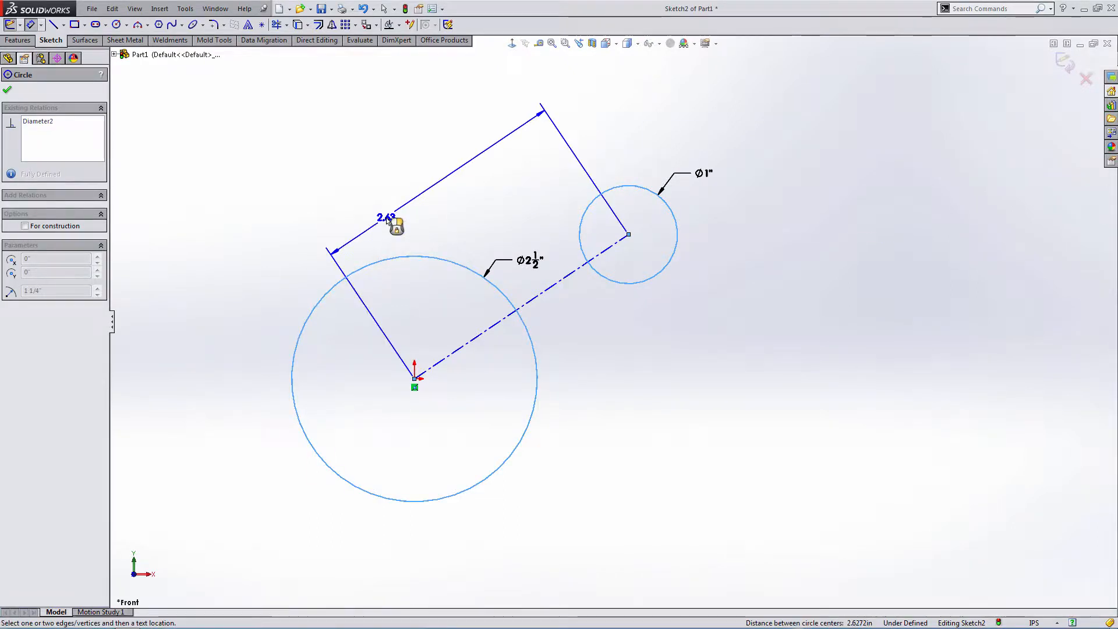
pyautogui.click(388, 219)
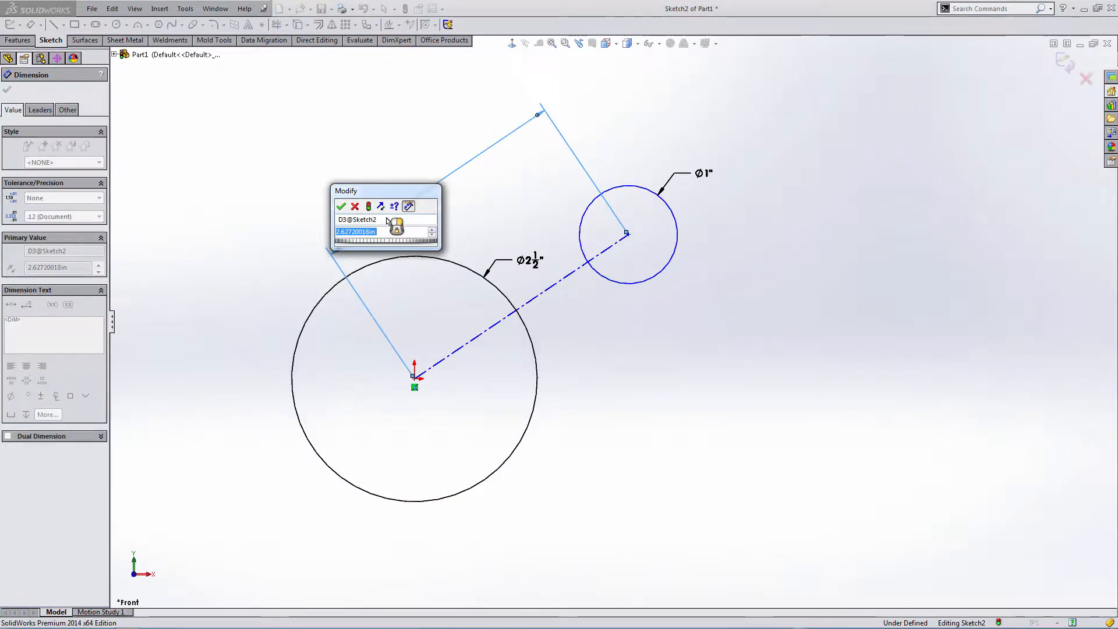
pyautogui.click(342, 206)
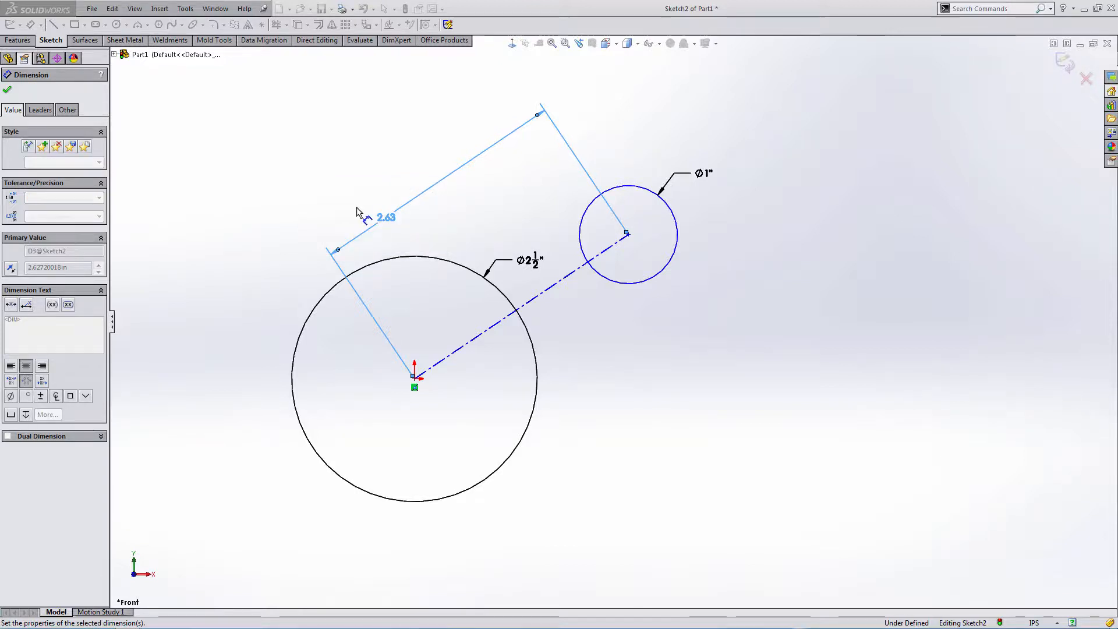
# Add a driven length dimension to the centerline joining the circles, placed below it
pyautogui.click(562, 287)
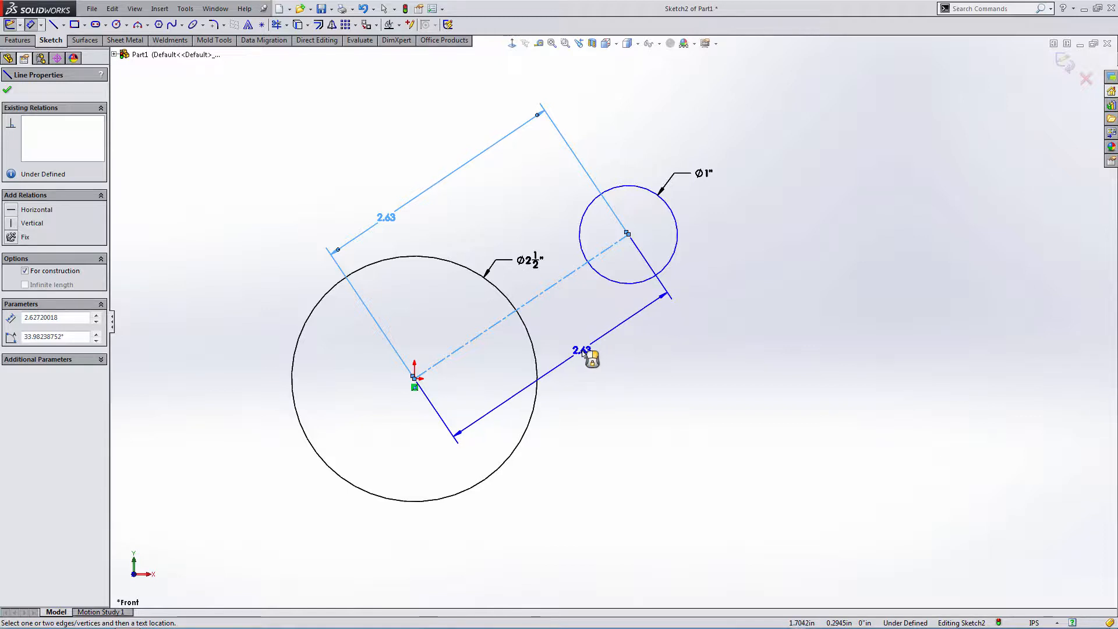
pyautogui.click(582, 352)
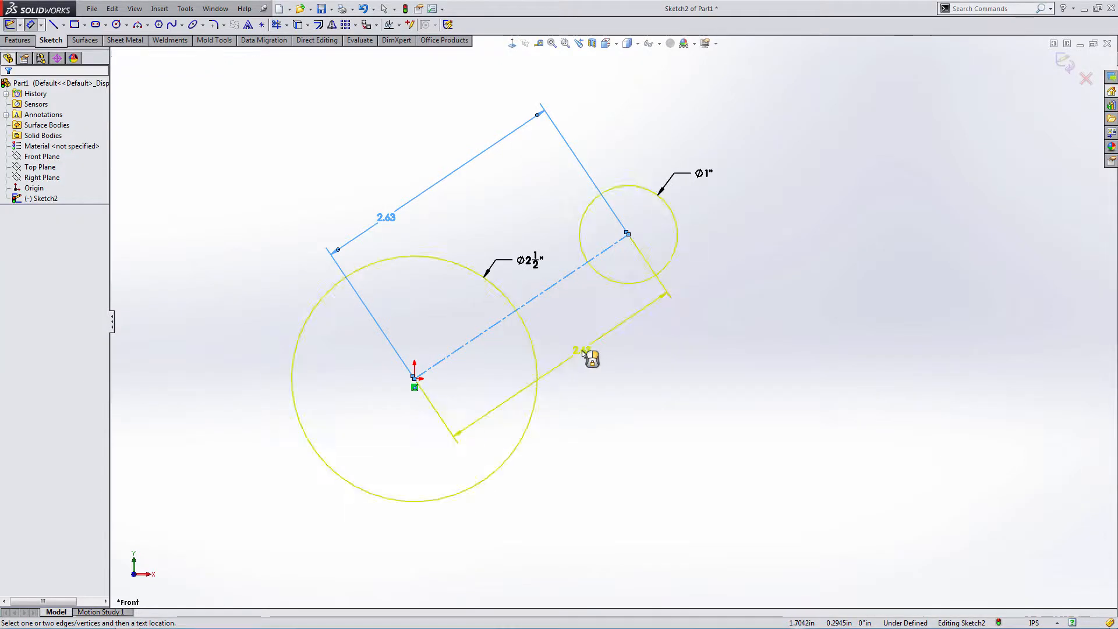
pyautogui.press('Escape')
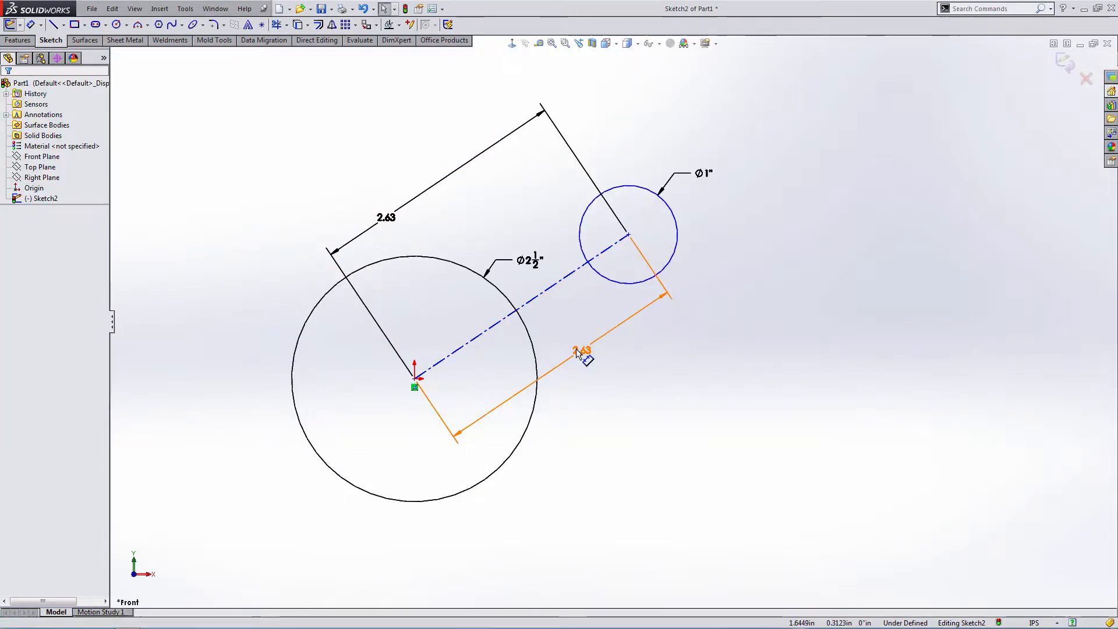
# Add a driven dimension for the minimum gap between the facing edges of the two circles
pyautogui.click(32, 24)
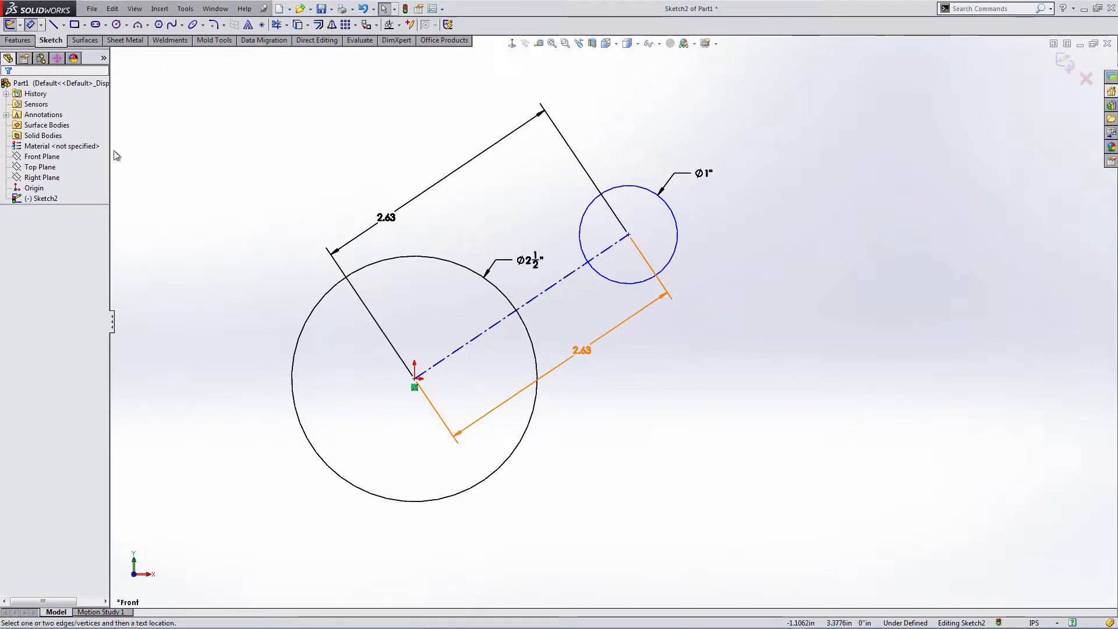
pyautogui.click(537, 291)
pyautogui.click(584, 245)
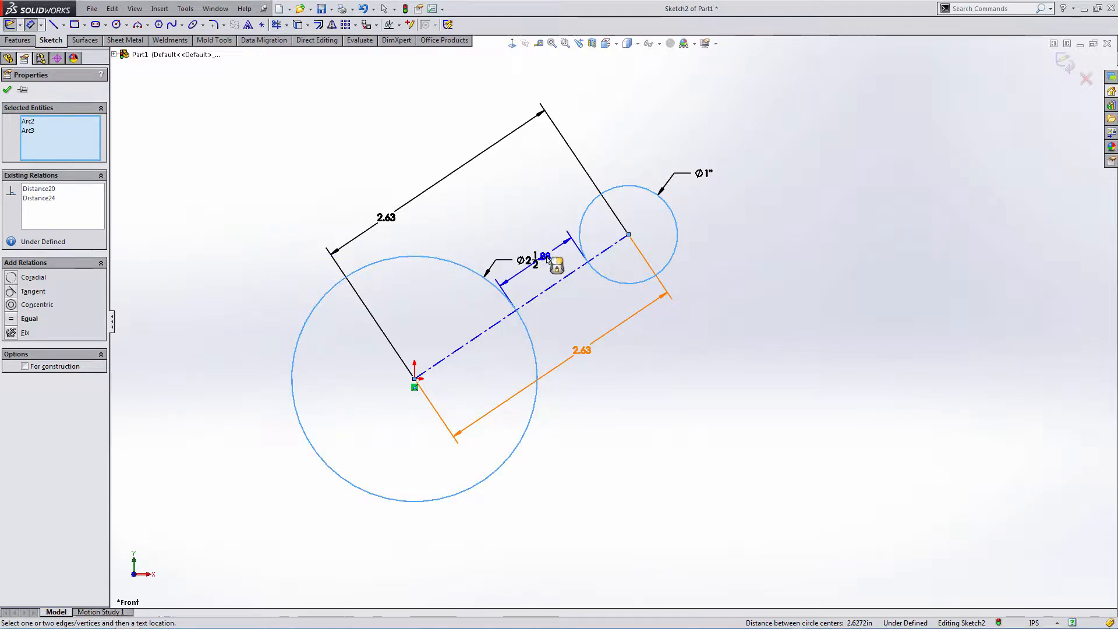
pyautogui.click(550, 261)
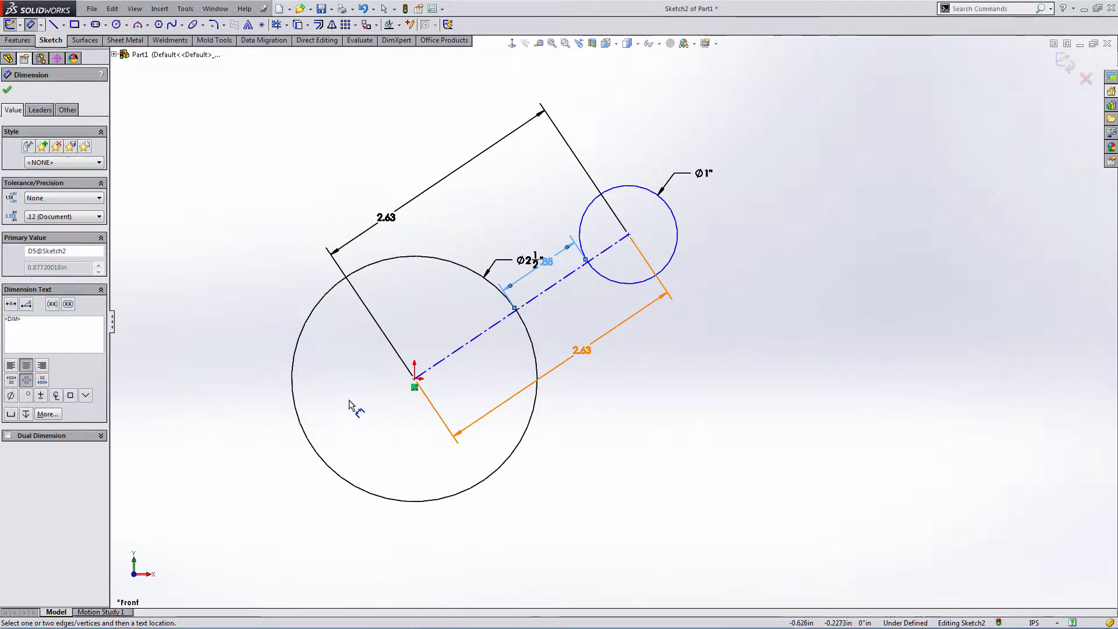
# Add a driven dimension for the maximum distance between the outer edges of the two circles, placed below them
pyautogui.click(295, 410)
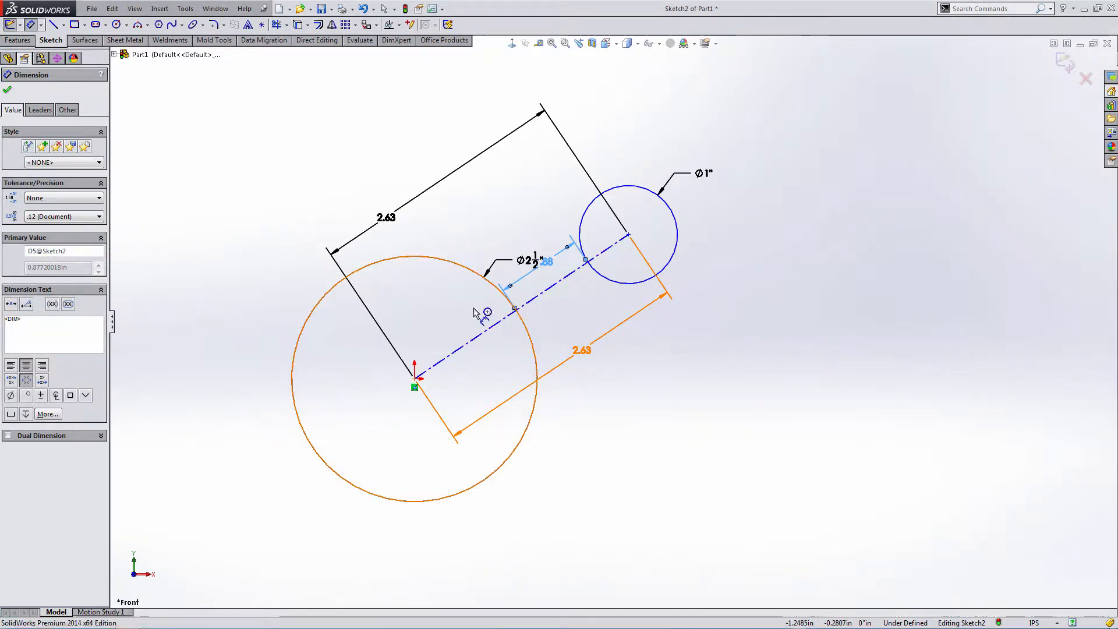
pyautogui.click(674, 219)
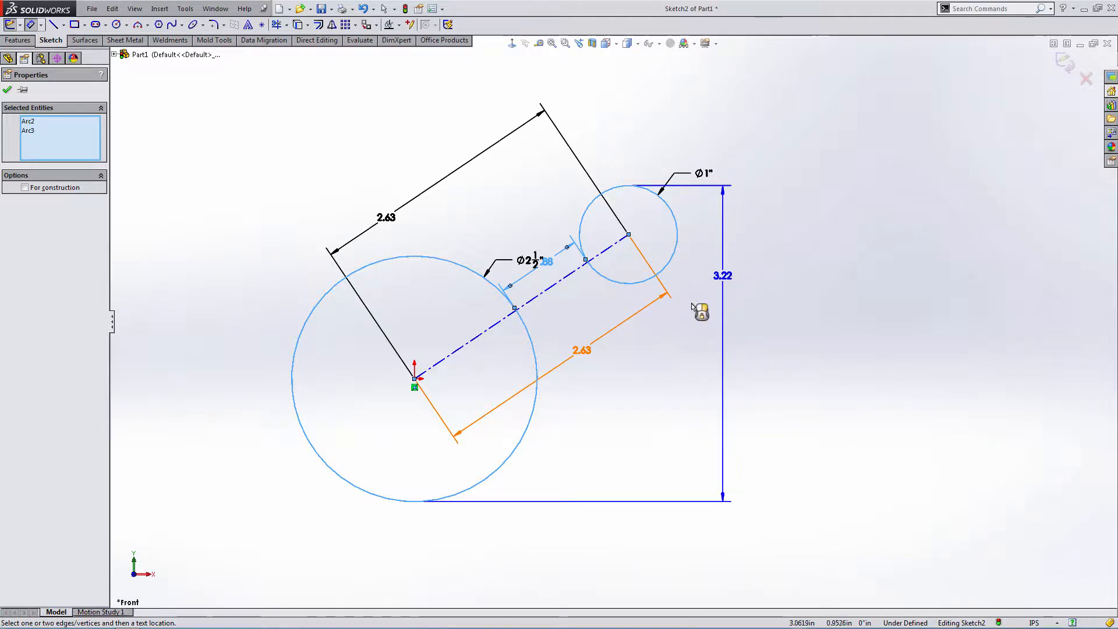
pyautogui.click(654, 401)
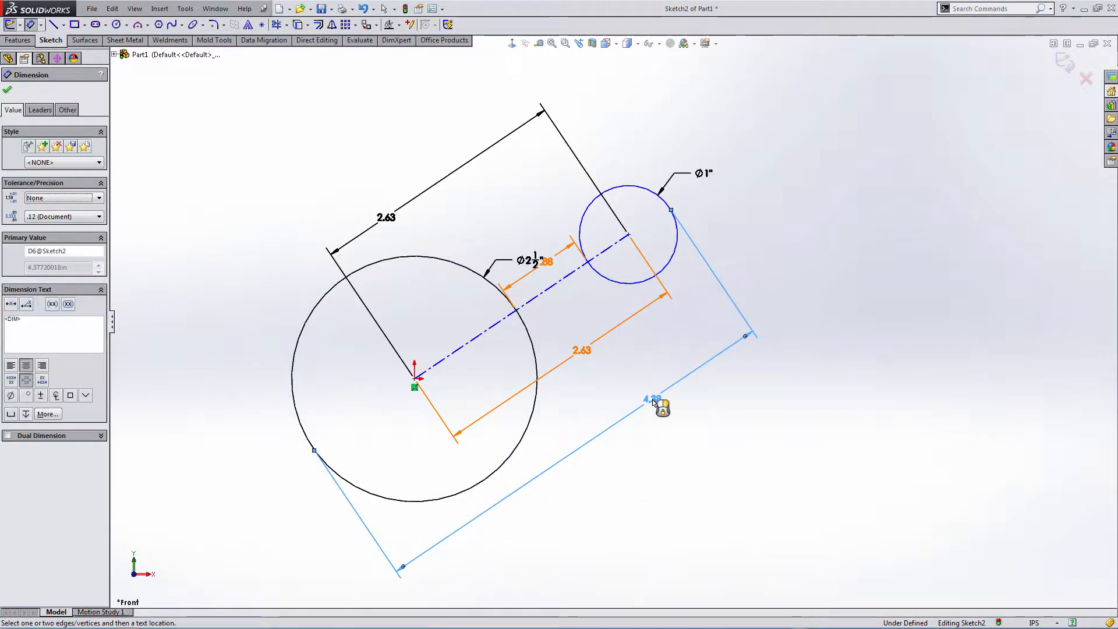
pyautogui.press('Escape')
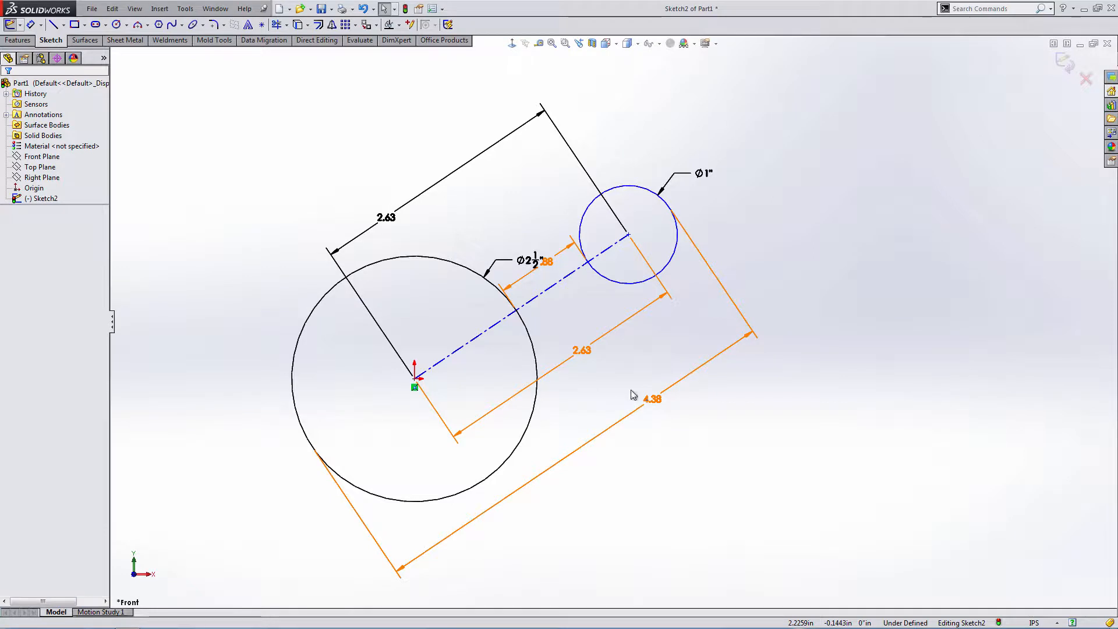
# Delete the three driven dimensions for the gap, centre distance and overall distance of the circles
pyautogui.click(548, 263)
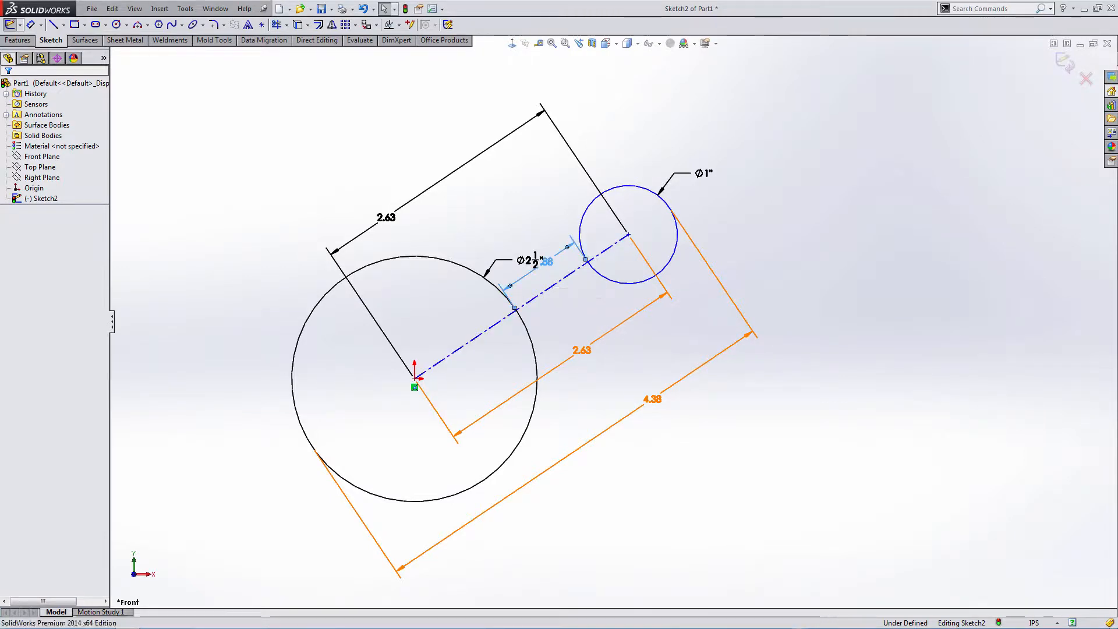
pyautogui.click(550, 263)
pyautogui.keyDown('ctrl'); pyautogui.click(585, 350); pyautogui.keyUp('ctrl')
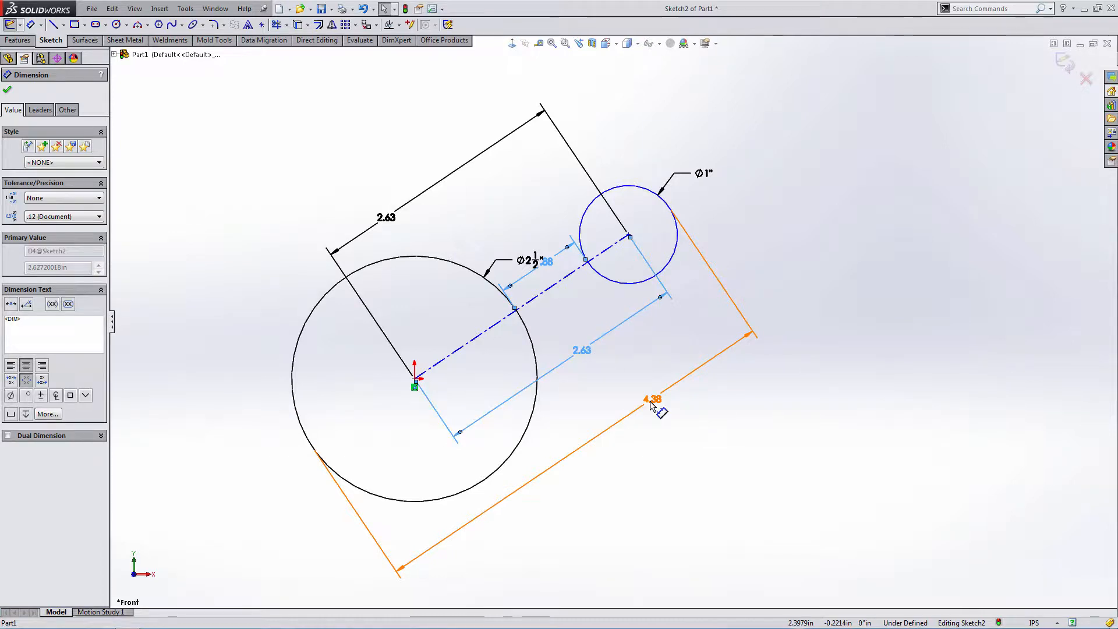
pyautogui.press('Delete')
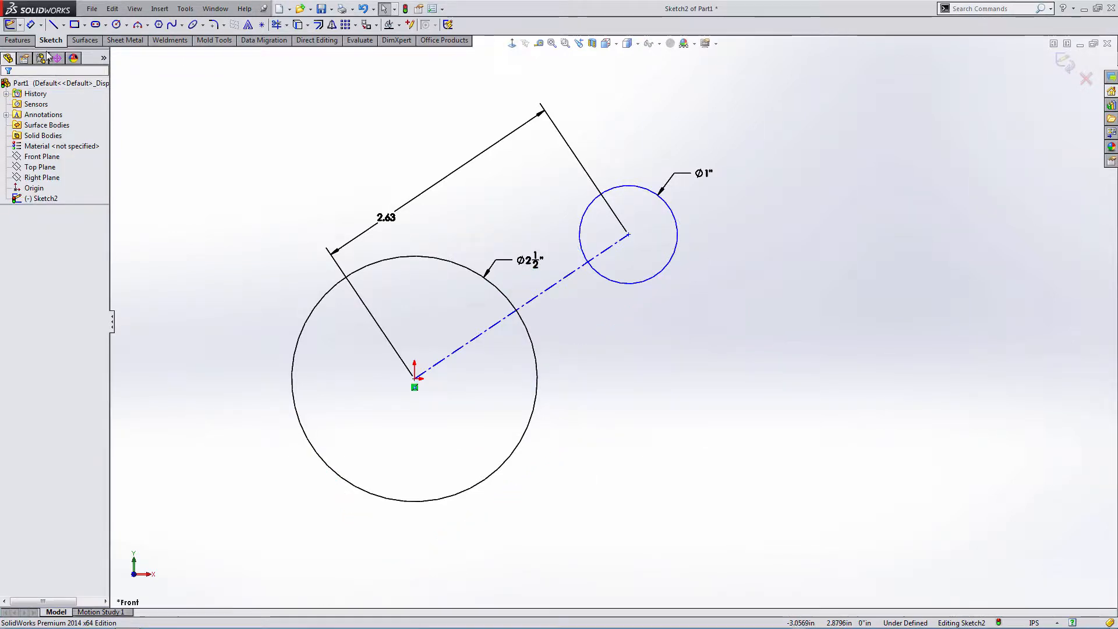
# Draw a horizontal centerline about 1.72 in long from the origin toward positive X
pyautogui.click(63, 25)
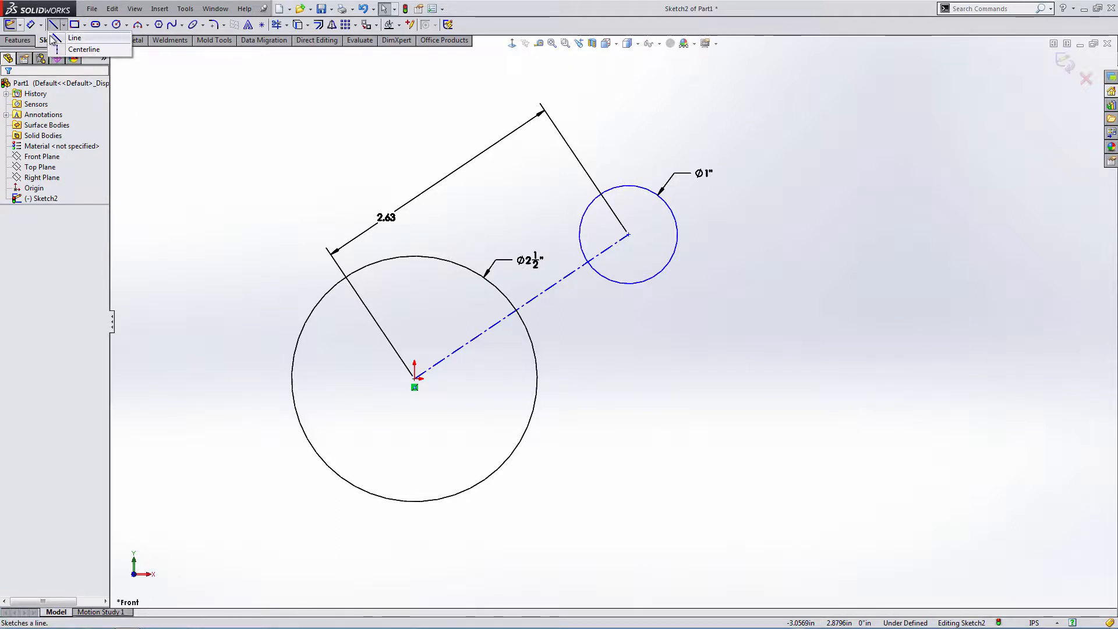
pyautogui.click(70, 51)
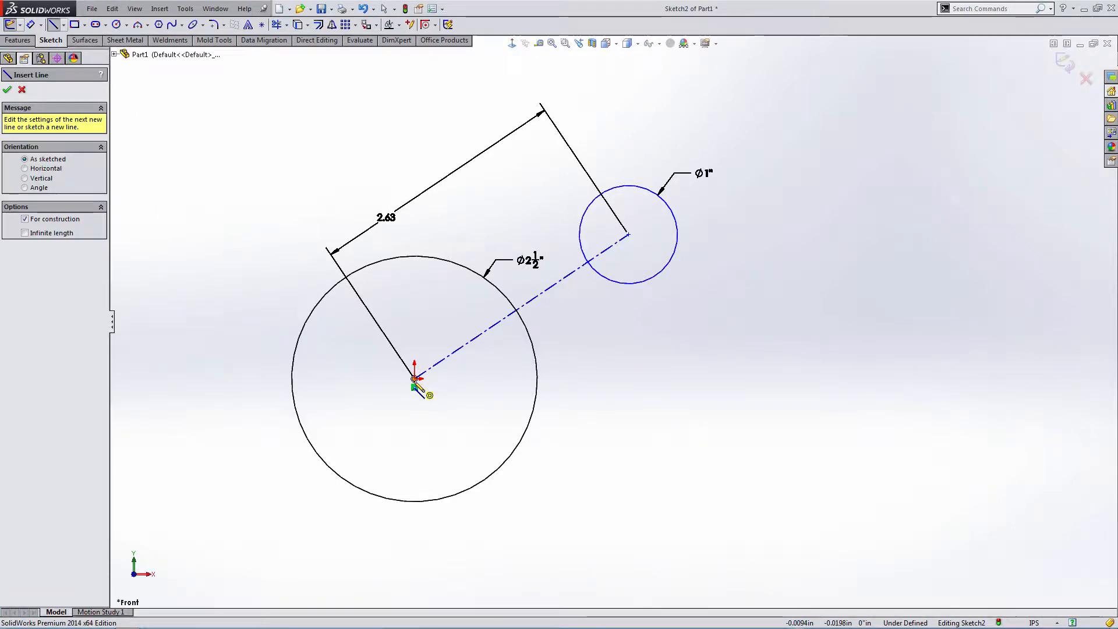
pyautogui.click(415, 379)
pyautogui.click(584, 380)
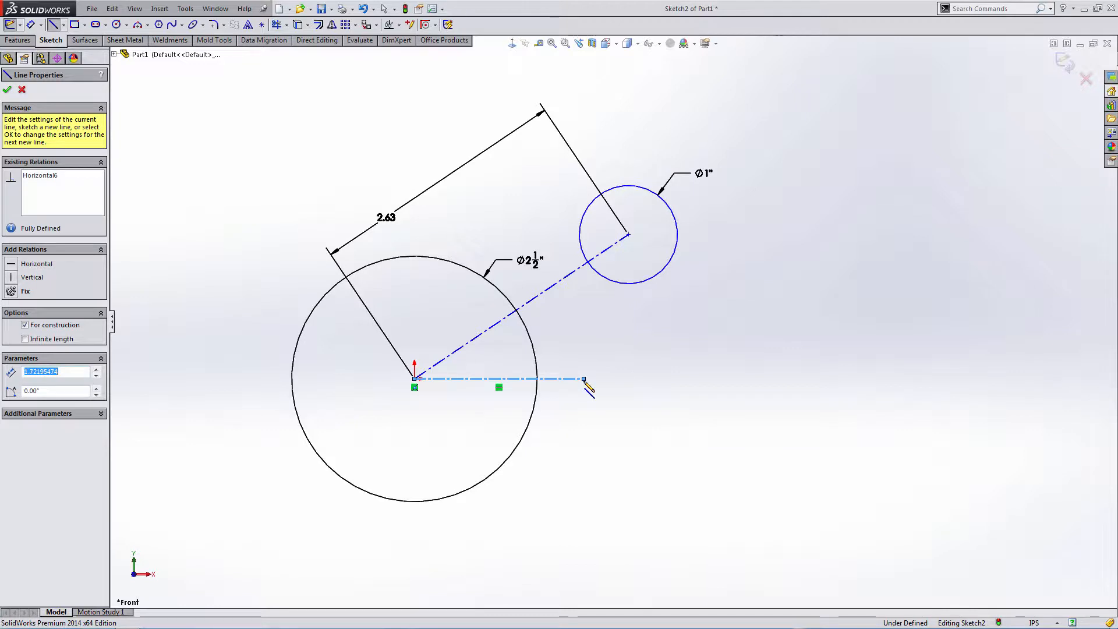
pyautogui.press('Escape')
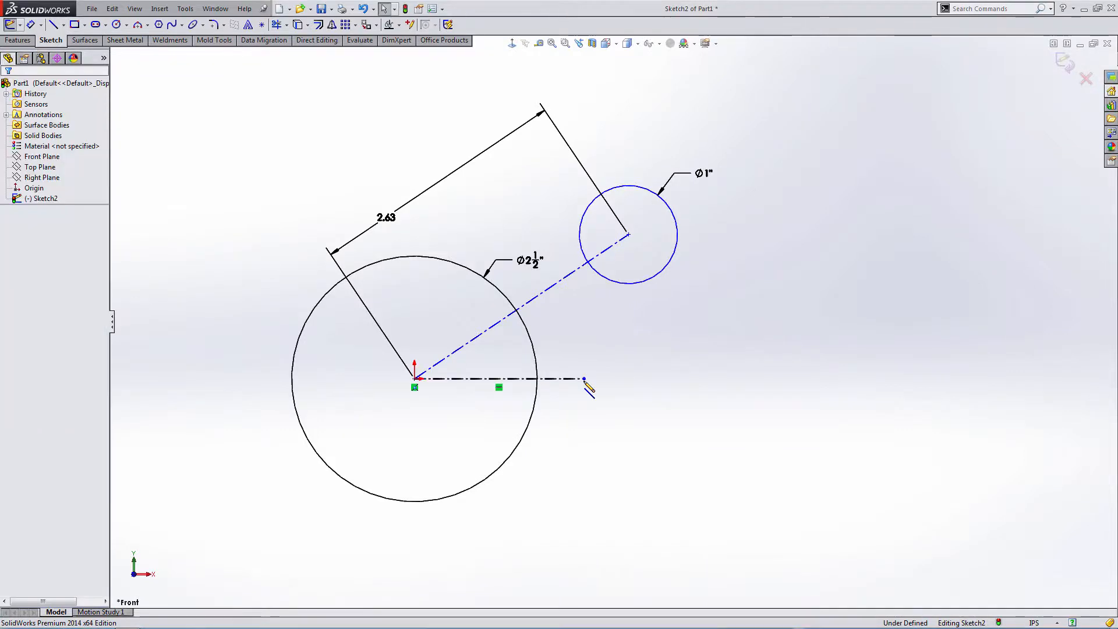
# Show the Top Plane and delete the horizontal centerline starting at the origin
pyautogui.rightClick(56, 169)
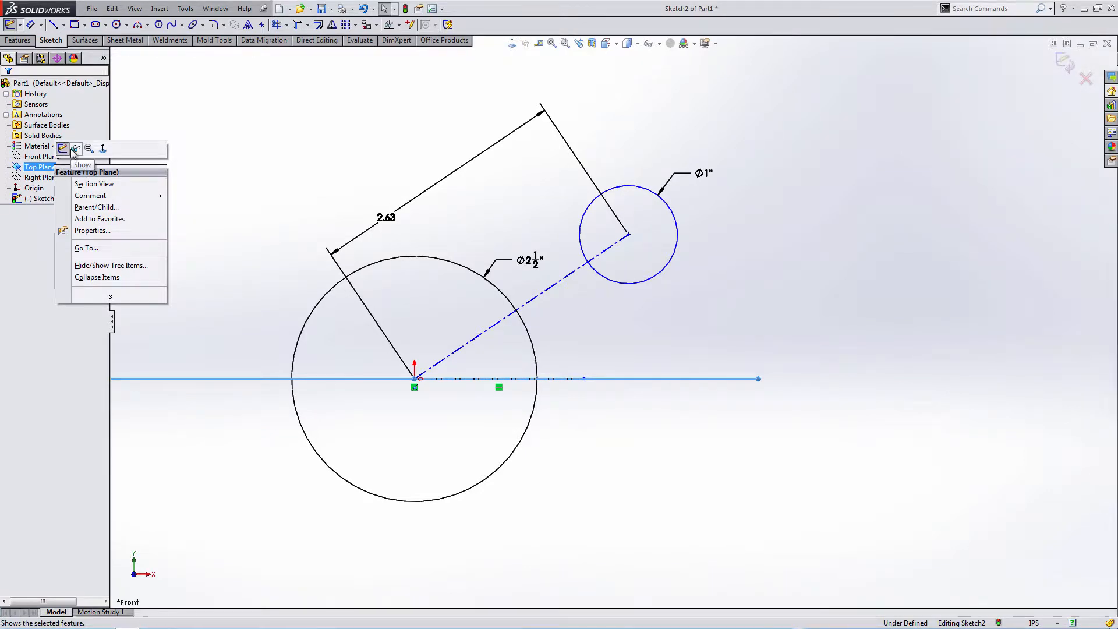
pyautogui.click(74, 150)
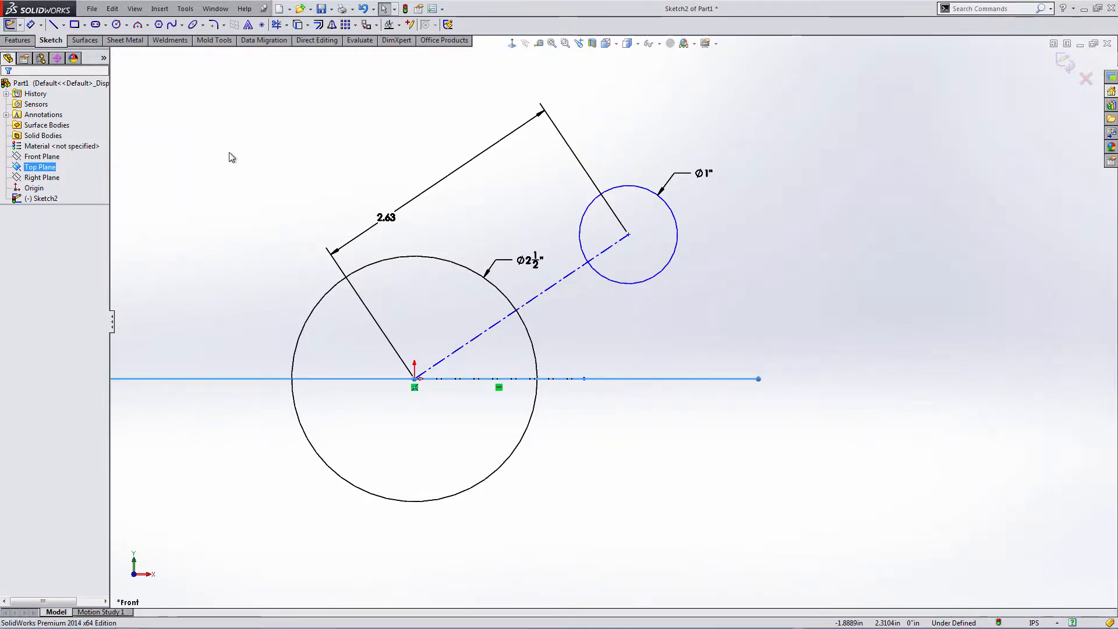
pyautogui.click(550, 380)
pyautogui.press('Delete')
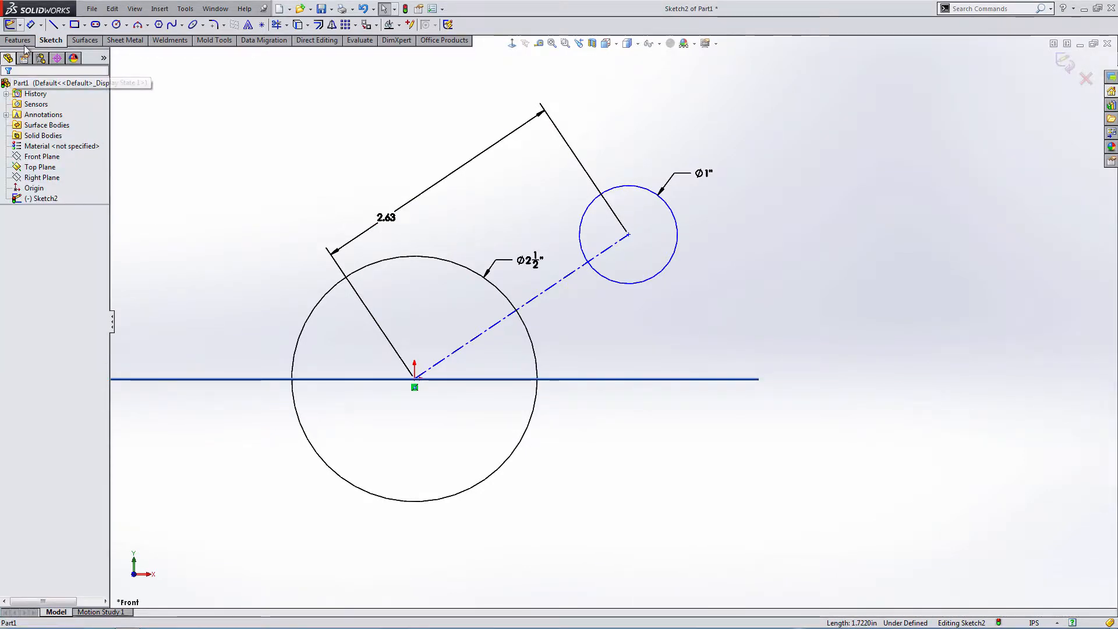
# Dimension the angle between the Top Plane and the centerline joining the circles as 45°
pyautogui.click(31, 25)
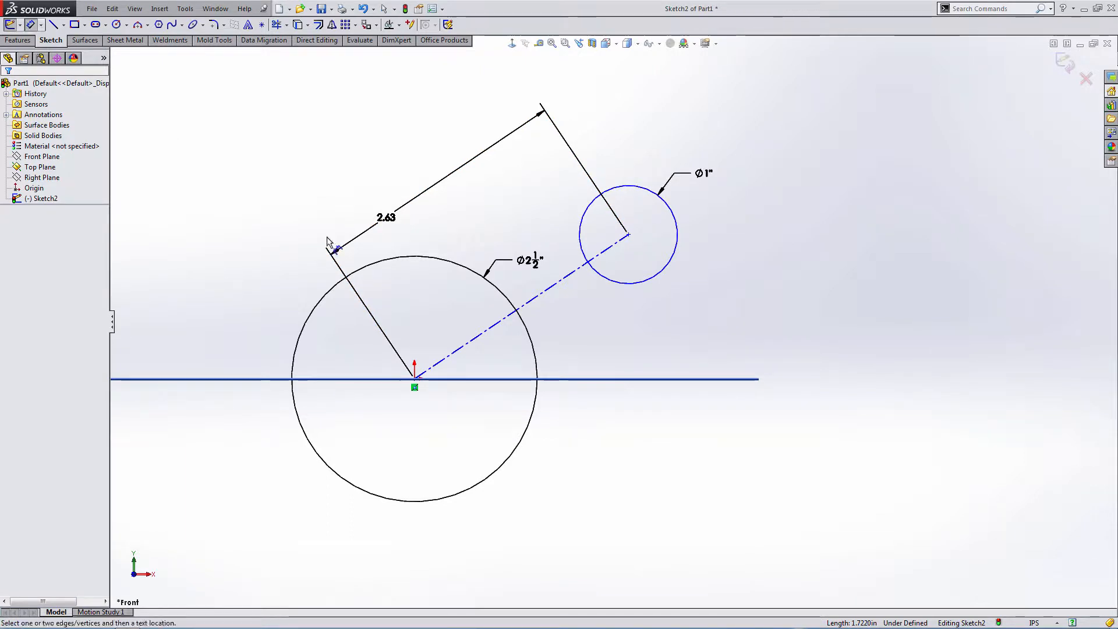
pyautogui.click(596, 379)
pyautogui.click(552, 287)
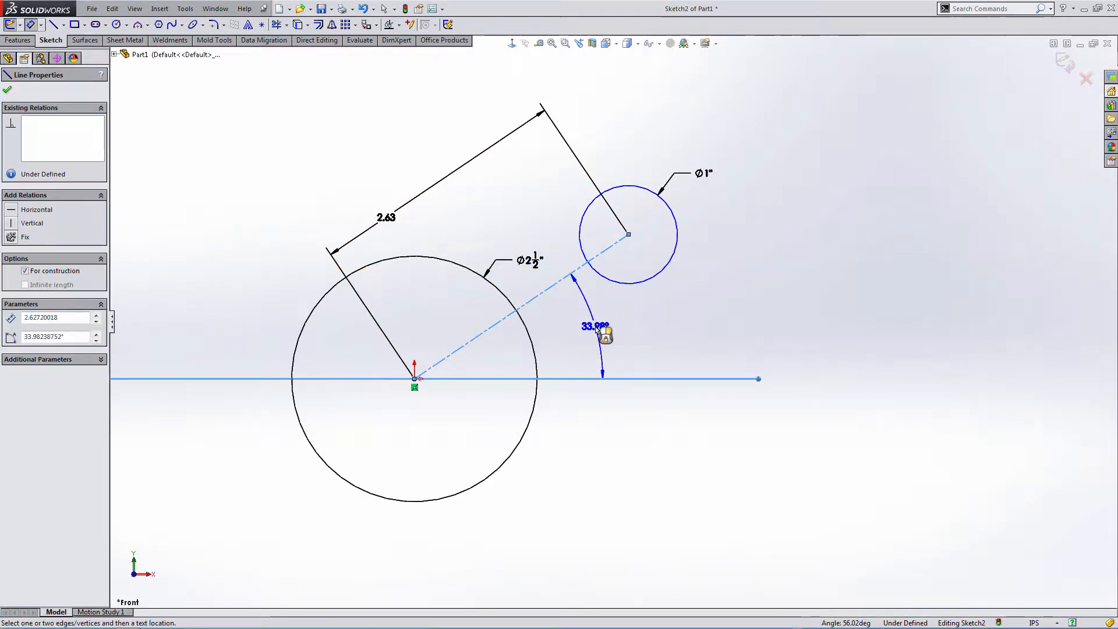
pyautogui.click(597, 329)
pyautogui.write('45')
pyautogui.press('Return')
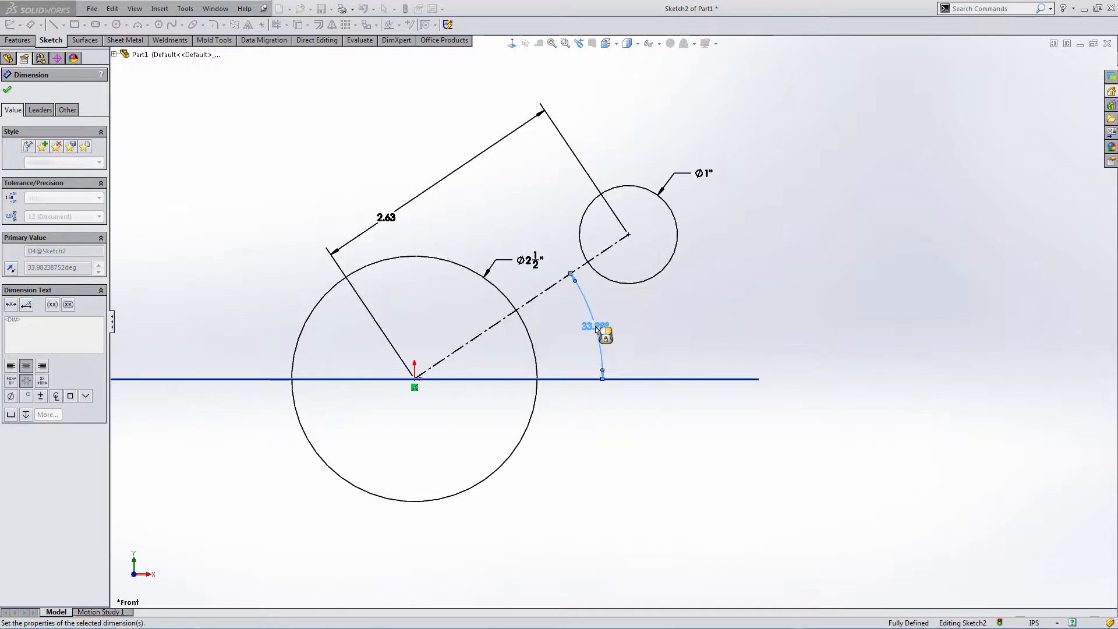
pyautogui.press('Escape')
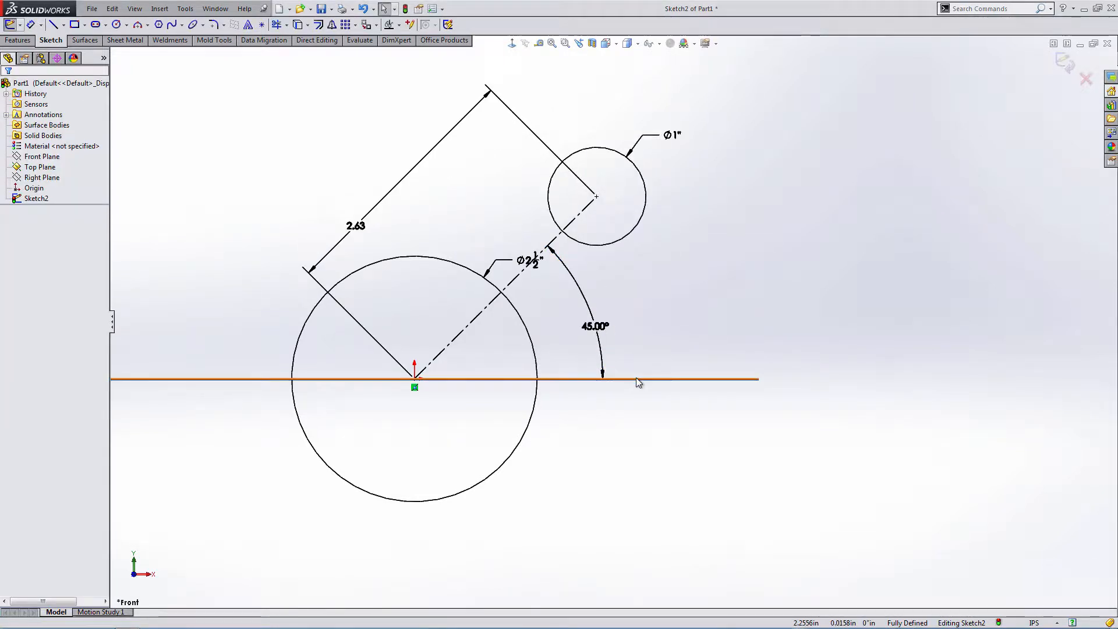
# Undo the 45° angle dimension and the deletion and creation of the horizontal centerline
pyautogui.moveTo(368, 11)
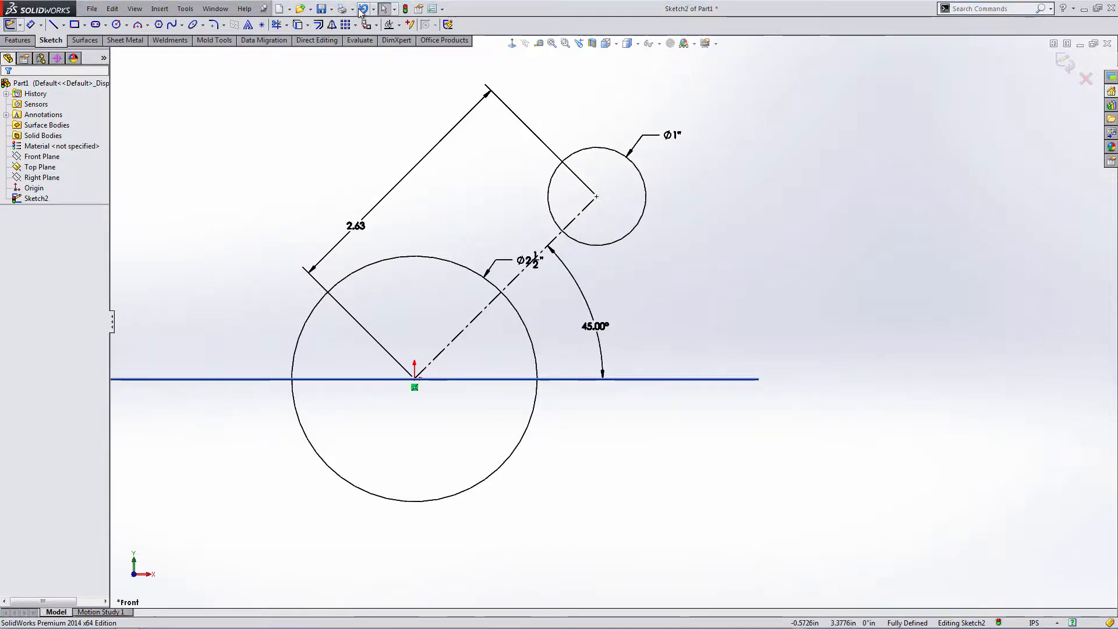
pyautogui.click(362, 8)
pyautogui.click(362, 10)
pyautogui.click(361, 9)
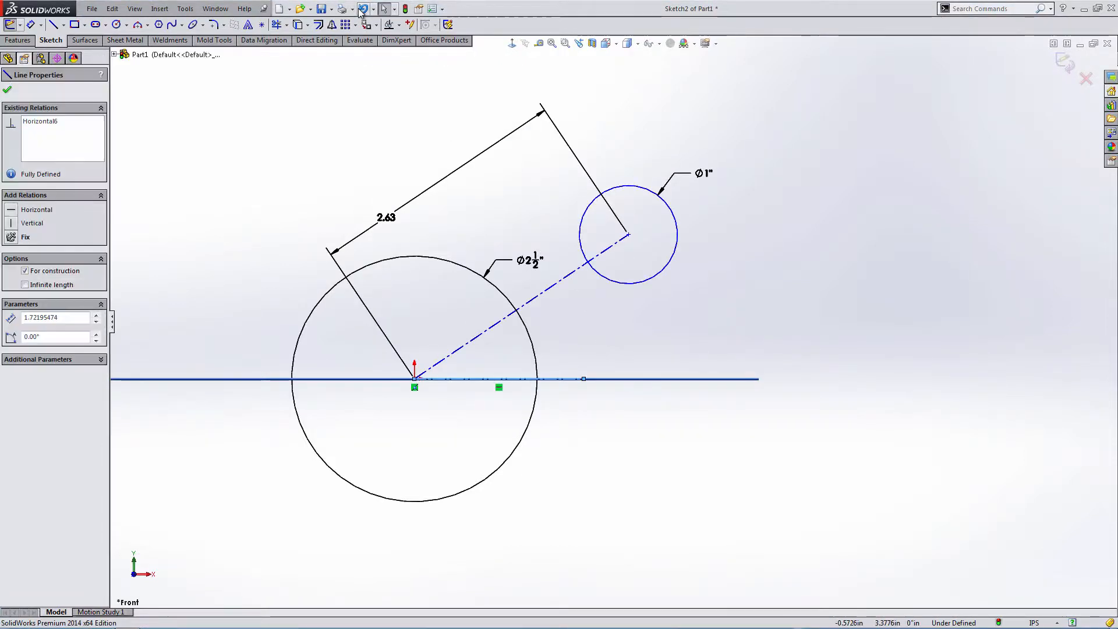
pyautogui.click(361, 10)
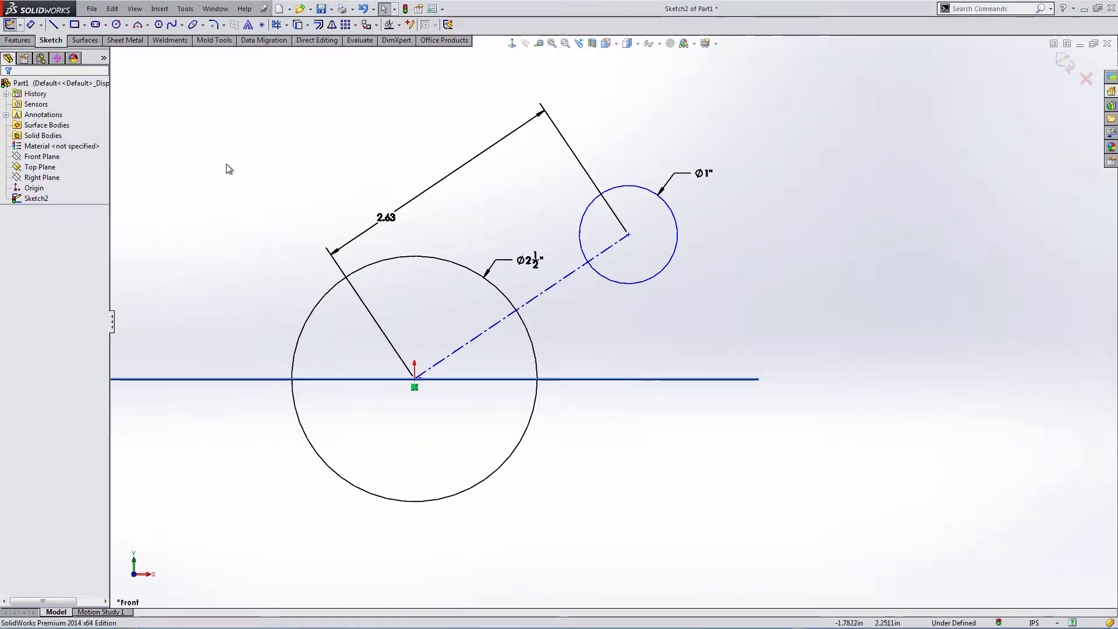
# Reopen Sketch2 for editing and hide the Top Plane
pyautogui.click(49, 169)
pyautogui.click(64, 150)
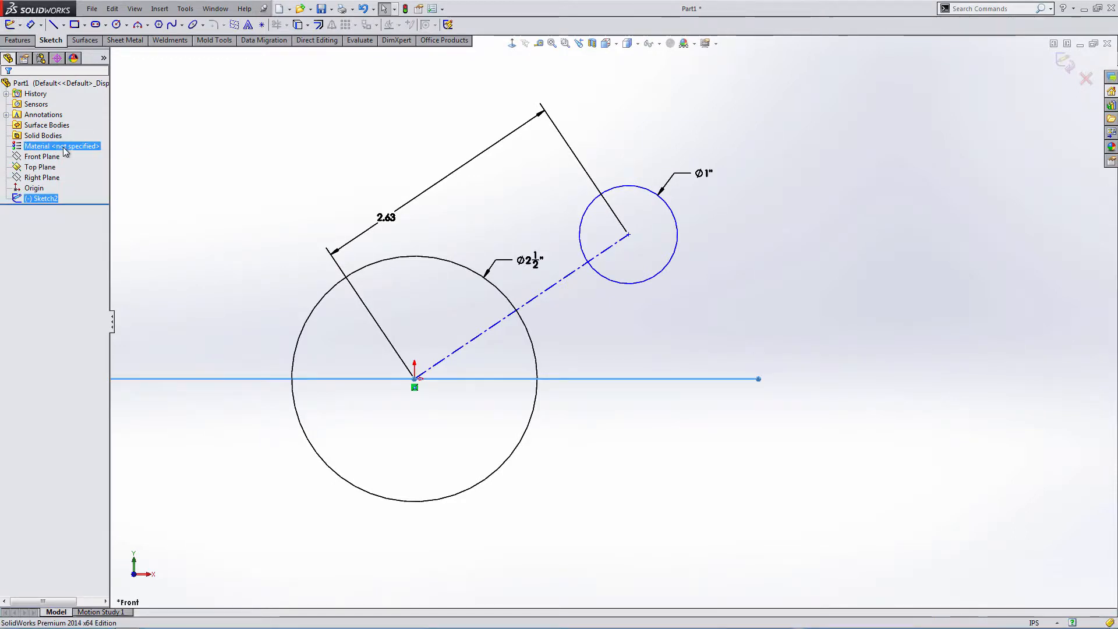
pyautogui.rightClick(51, 200)
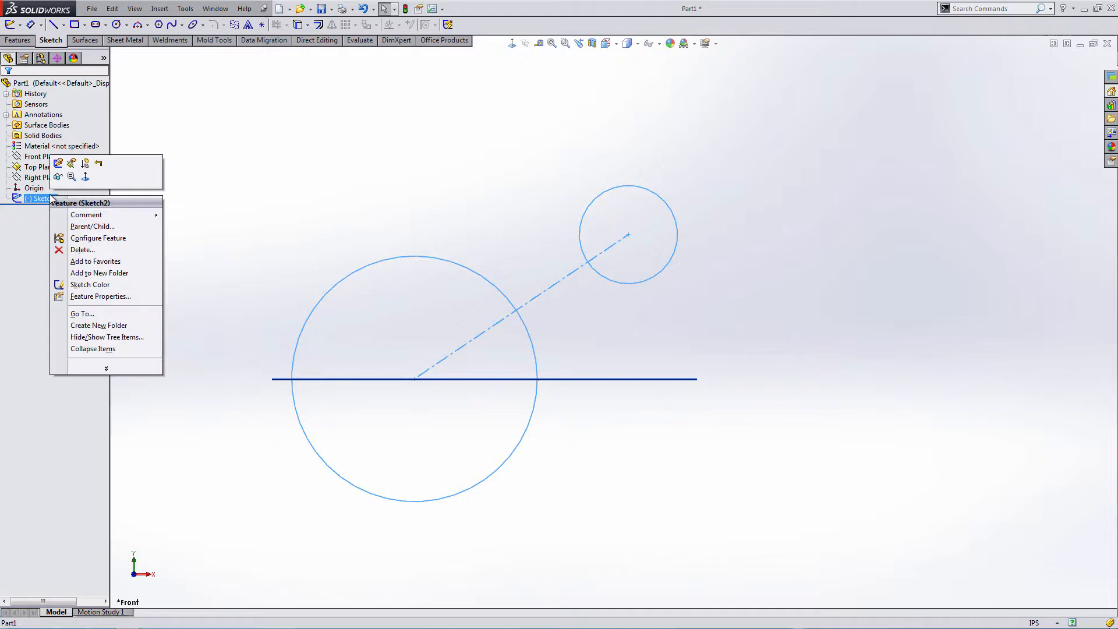
pyautogui.click(58, 165)
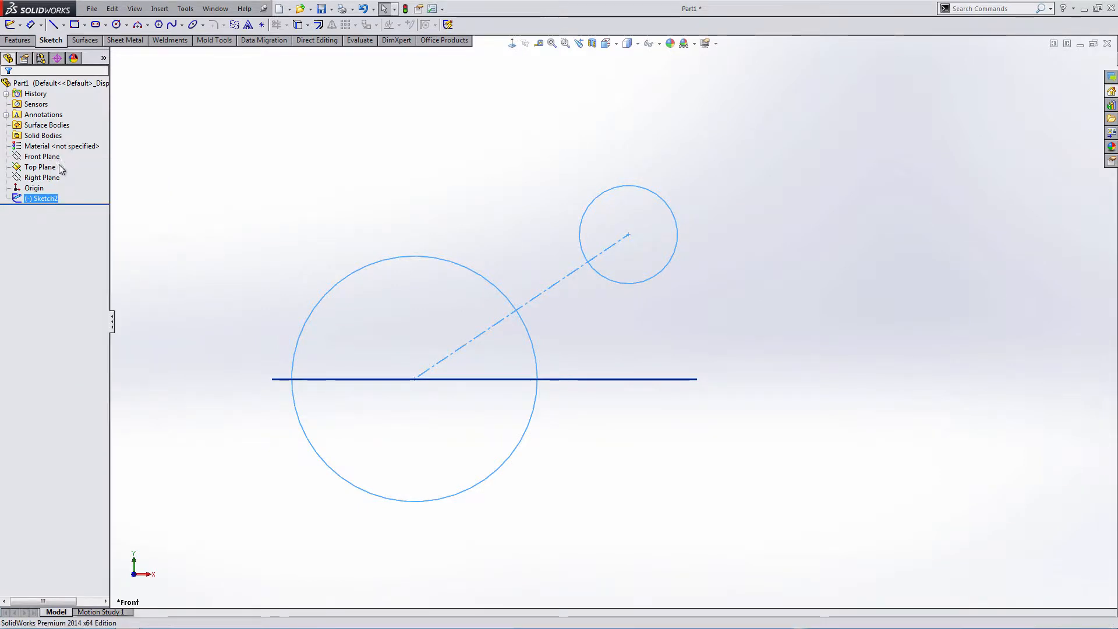
pyautogui.rightClick(331, 378)
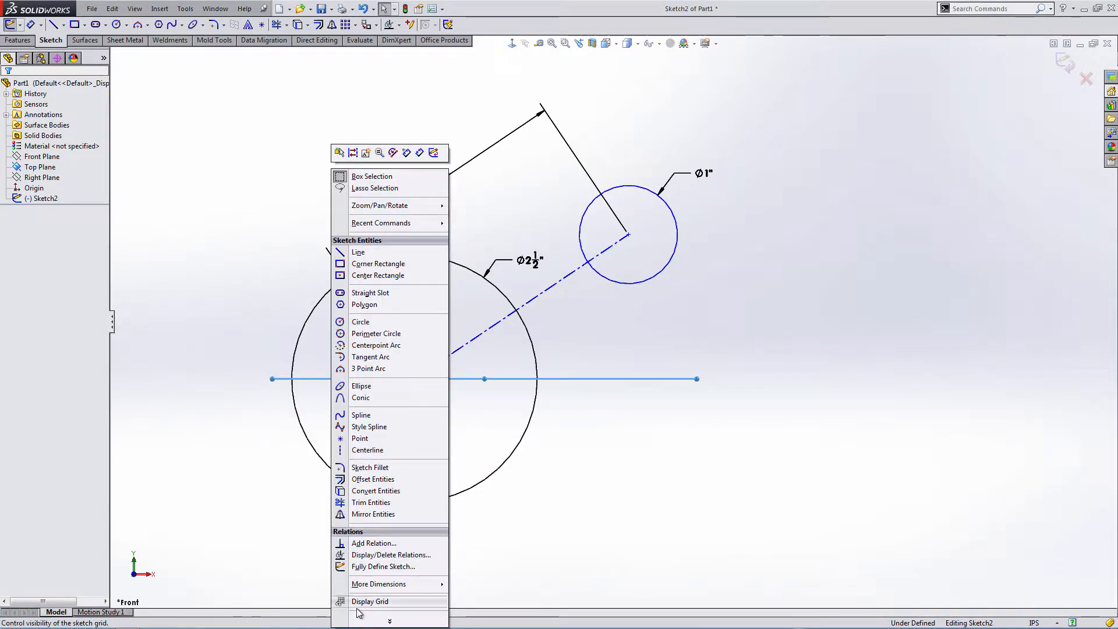
pyautogui.rightClick(50, 166)
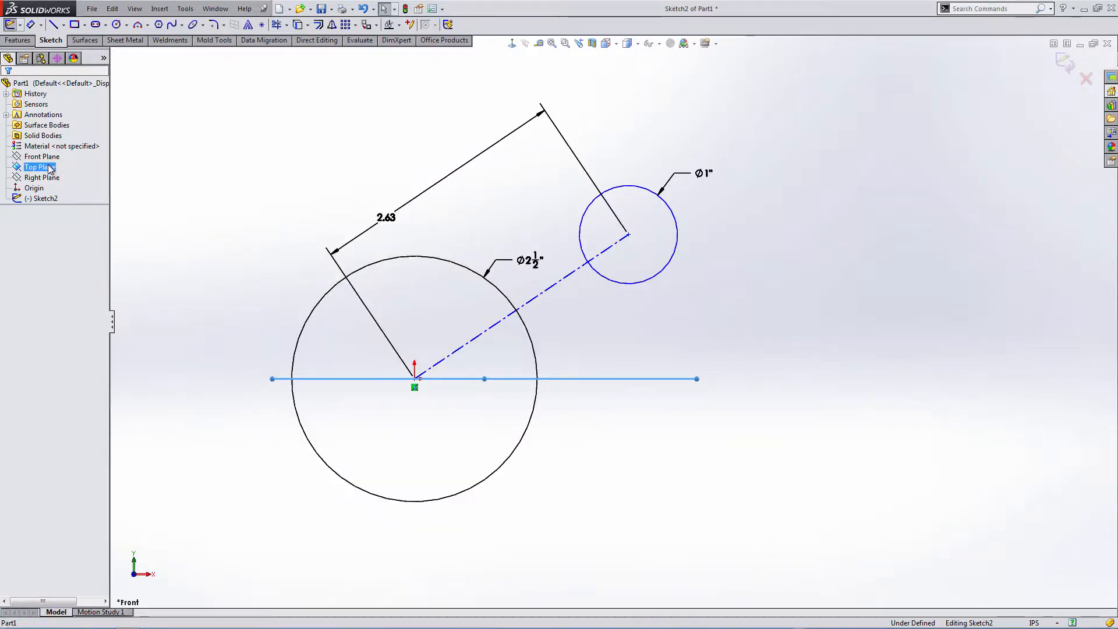
pyautogui.click(67, 148)
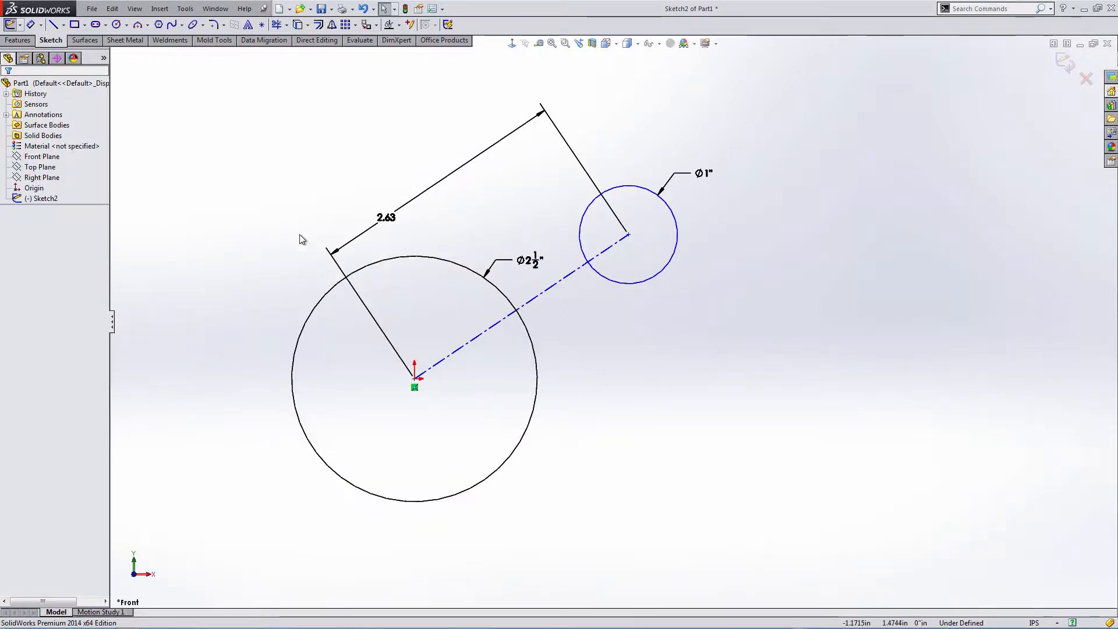
# Draw a horizontal centerline about 1.92 in long from the origin toward positive X
pyautogui.click(63, 26)
pyautogui.click(87, 49)
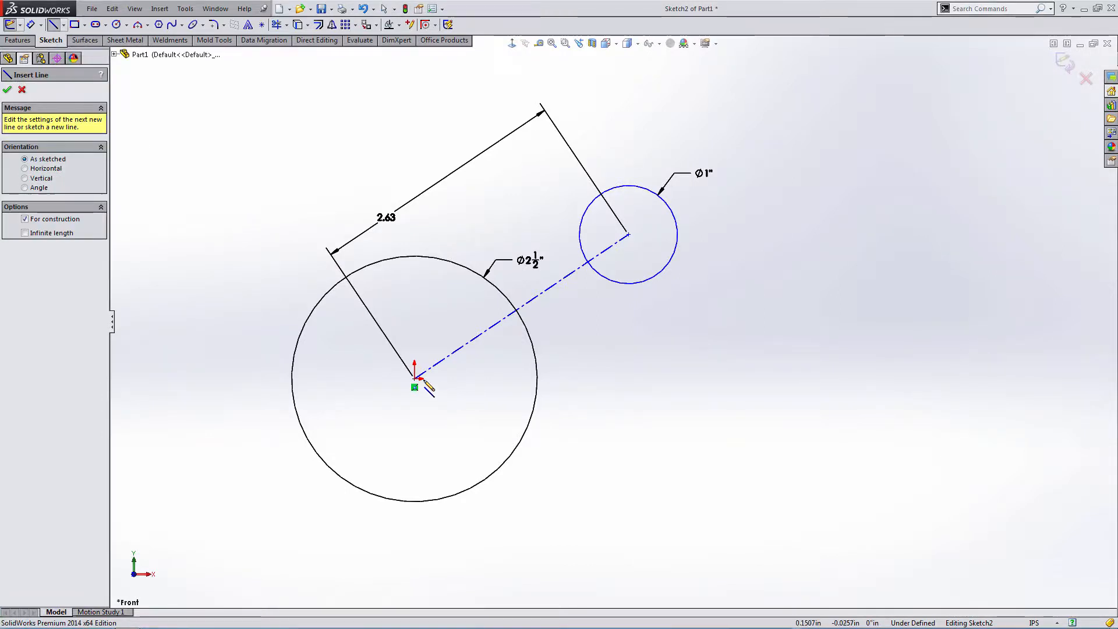
pyautogui.click(414, 379)
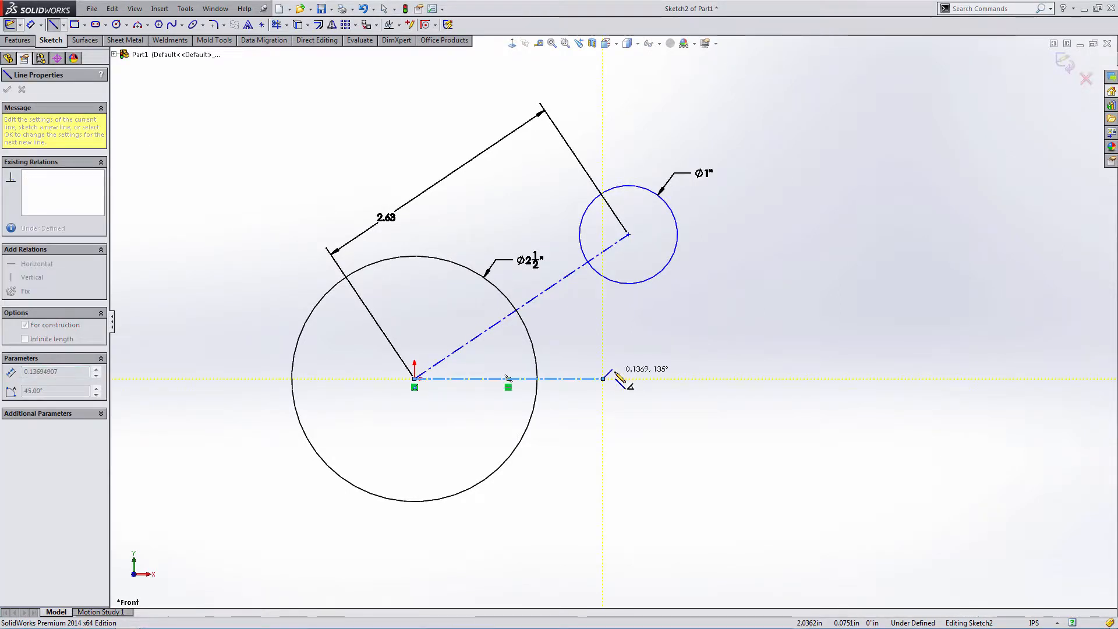
pyautogui.click(602, 378)
pyautogui.press('Escape')
pyautogui.click(557, 379)
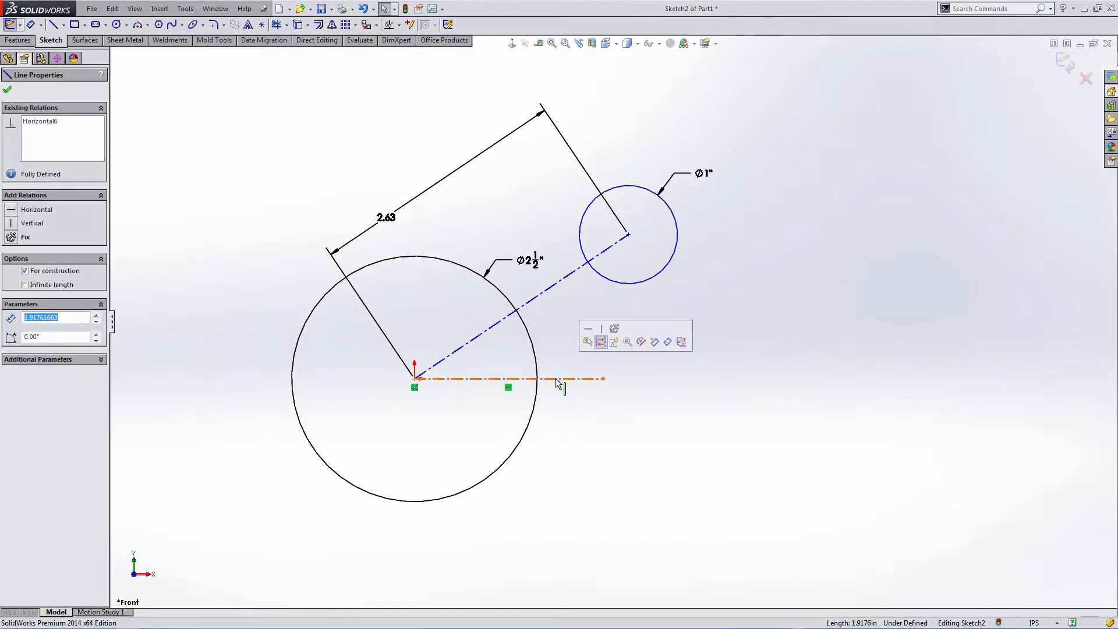
pyautogui.press('Escape')
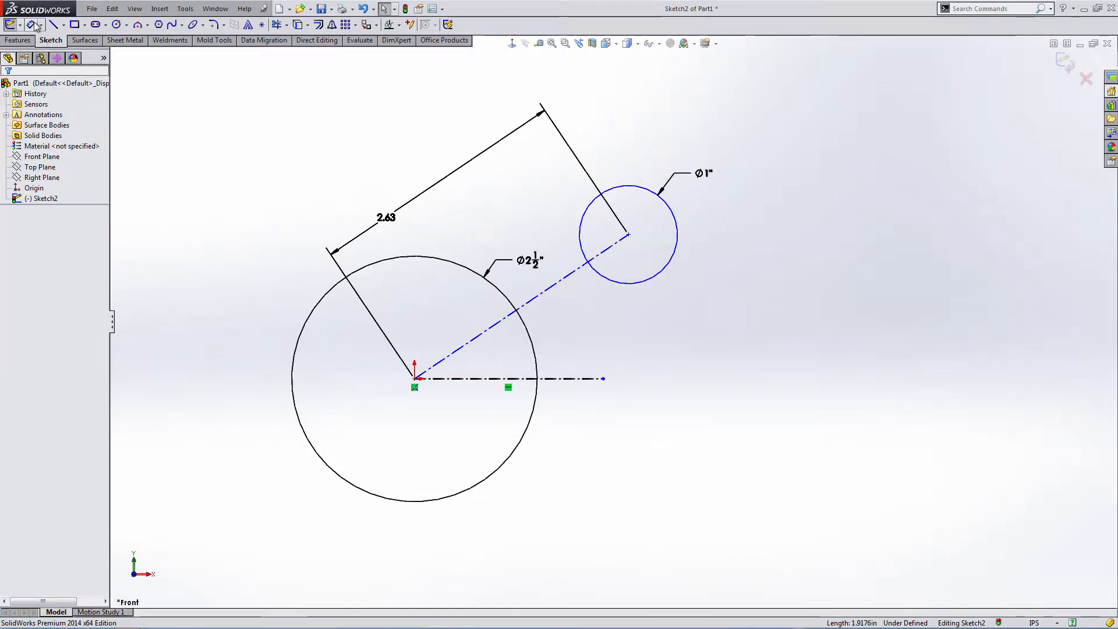
# Dimension the angle between the horizontal centerline and the centerline joining the circles as 45°
pyautogui.click(527, 305)
pyautogui.click(573, 380)
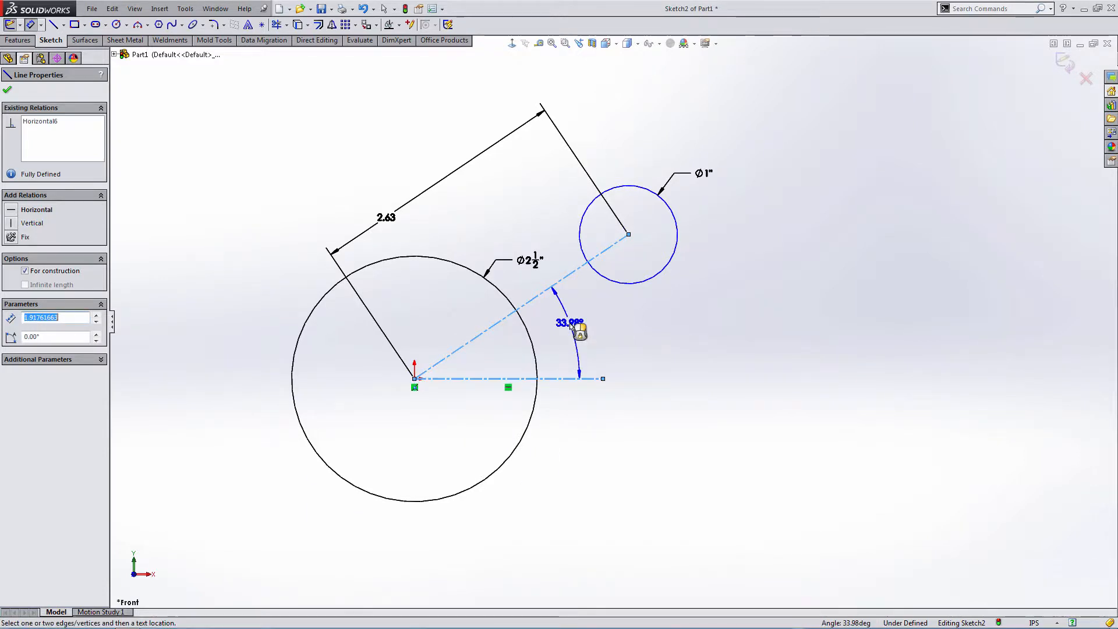
pyautogui.click(571, 325)
pyautogui.write('45')
pyautogui.press('Return')
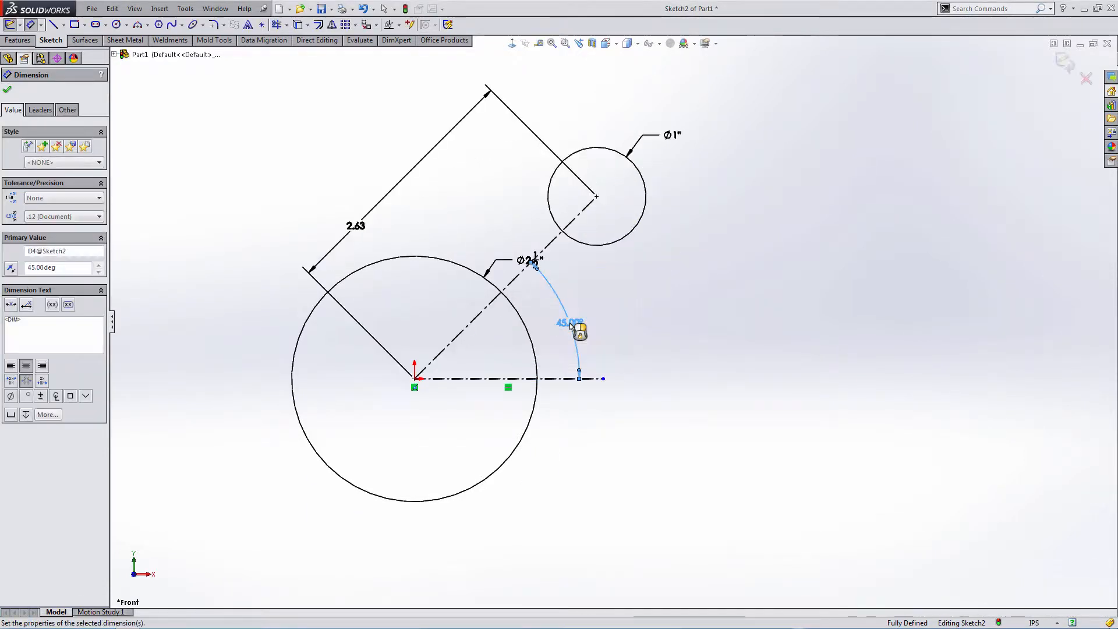
pyautogui.press('Escape')
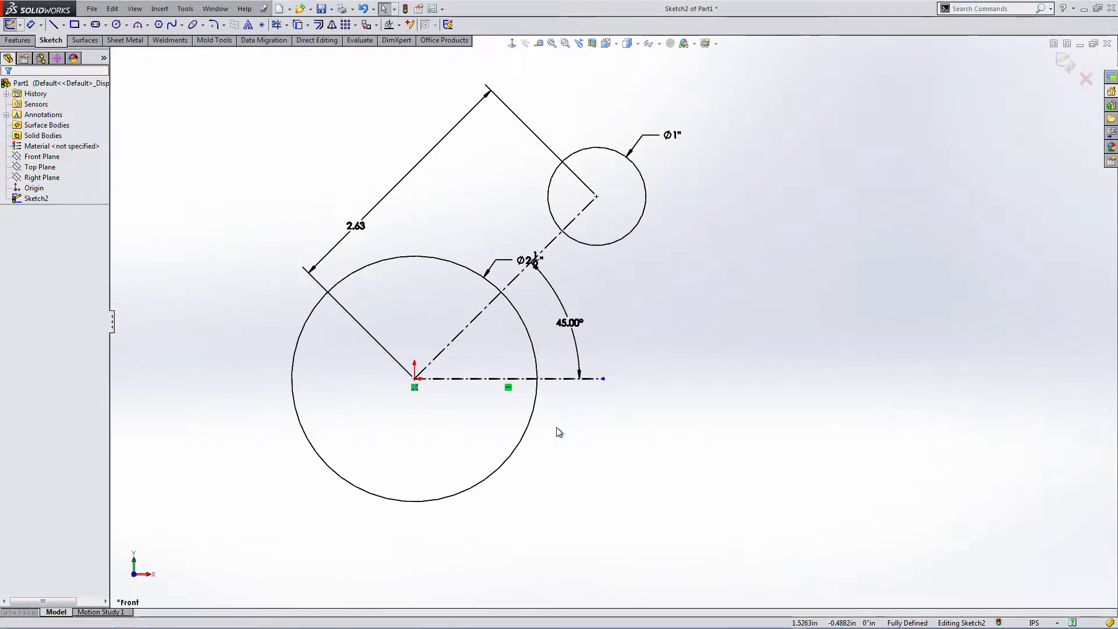
# Delete the centerline's horizontal relation and move its free endpoint up to about X 1.91, Y 0.65 in
pyautogui.click(512, 387)
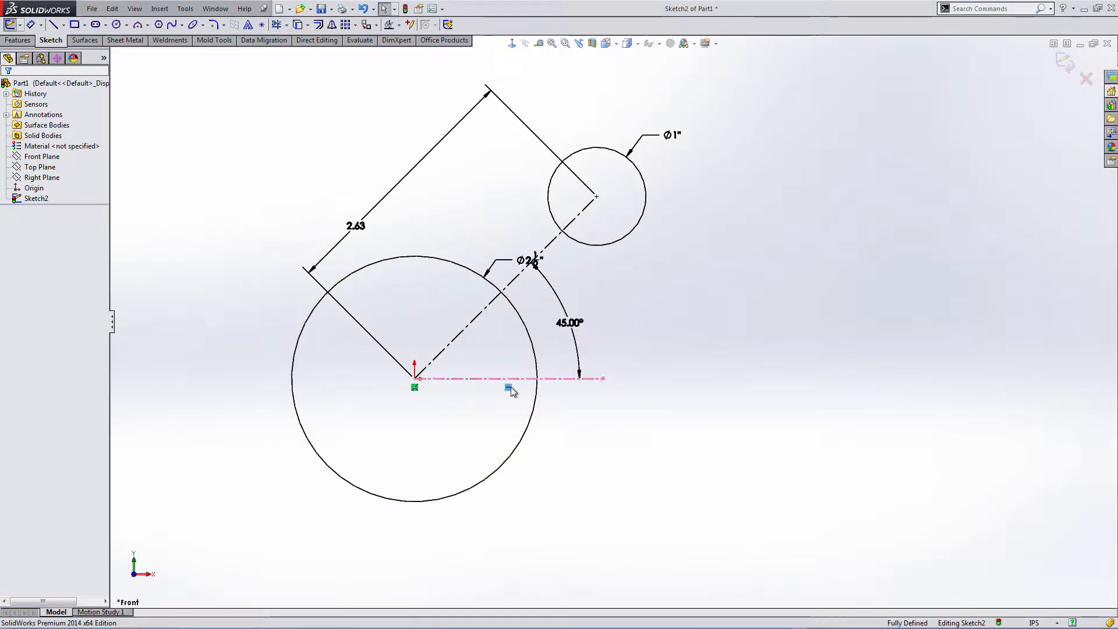
pyautogui.press('Delete')
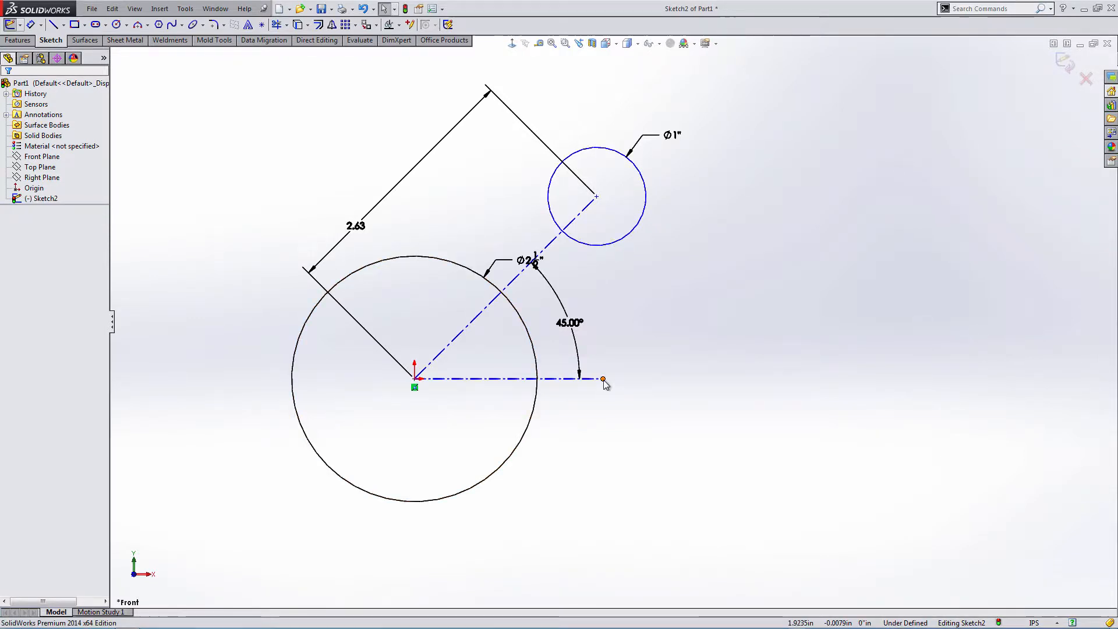
pyautogui.moveTo(603, 379); pyautogui.dragTo(601, 315)
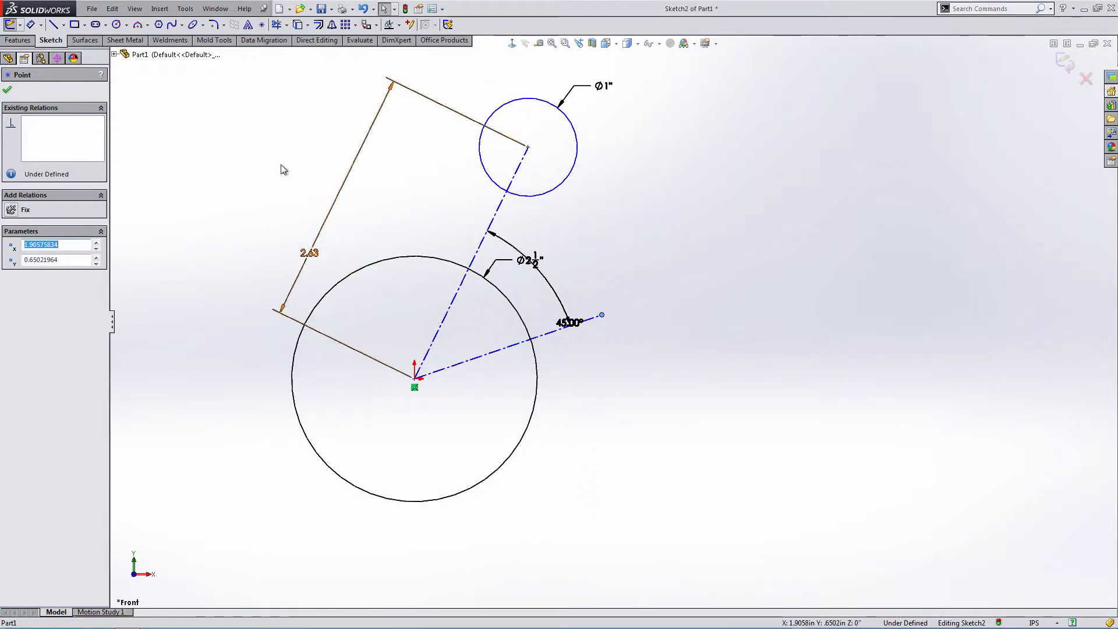
# Draw a very short centerline from the origin along the tilted centerline and pull the tilted centerline's end to about X 1.91, Y 1.05 in
pyautogui.click(63, 25)
pyautogui.click(76, 44)
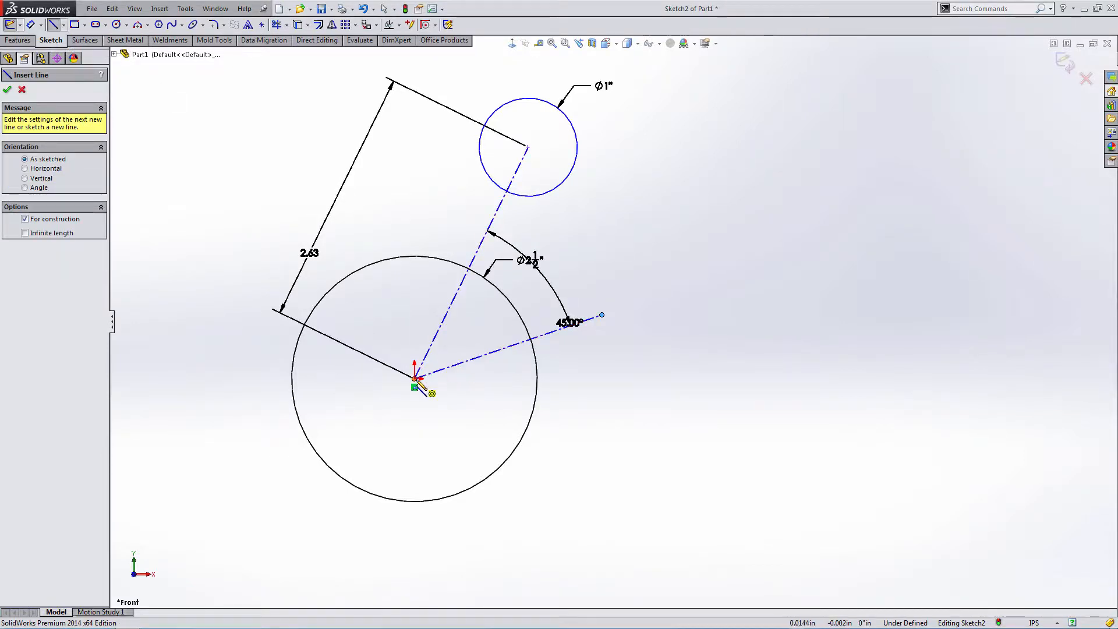
pyautogui.moveTo(415, 379); pyautogui.dragTo(422, 376)
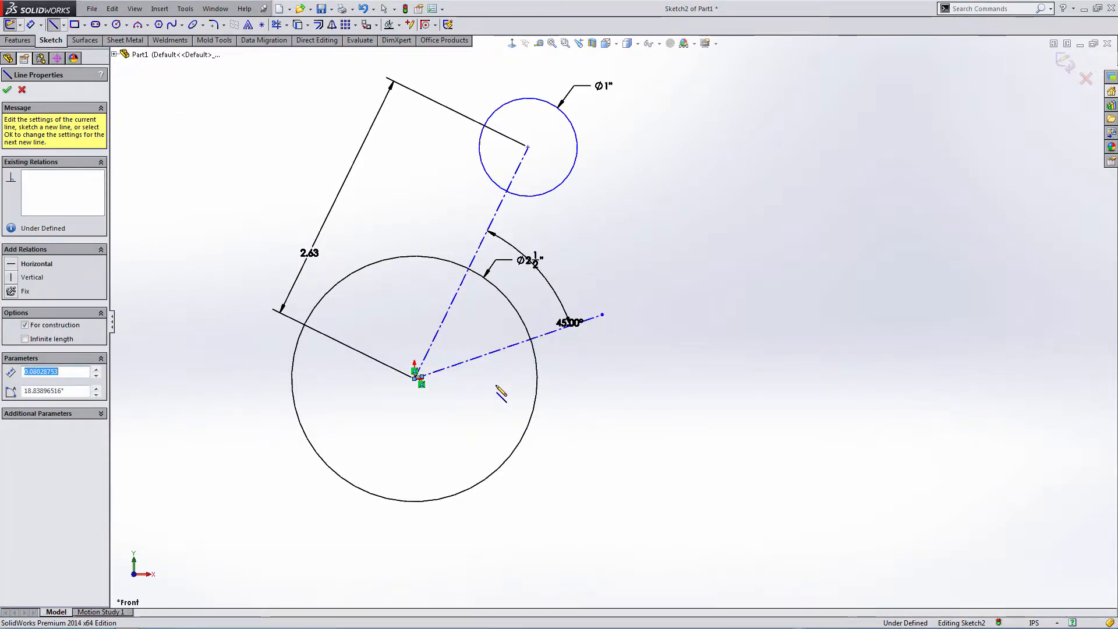
pyautogui.press('Escape')
pyautogui.moveTo(422, 377)
pyautogui.mouseDown()
pyautogui.moveTo(606, 378)
pyautogui.moveTo(603, 274)
pyautogui.mouseUp()
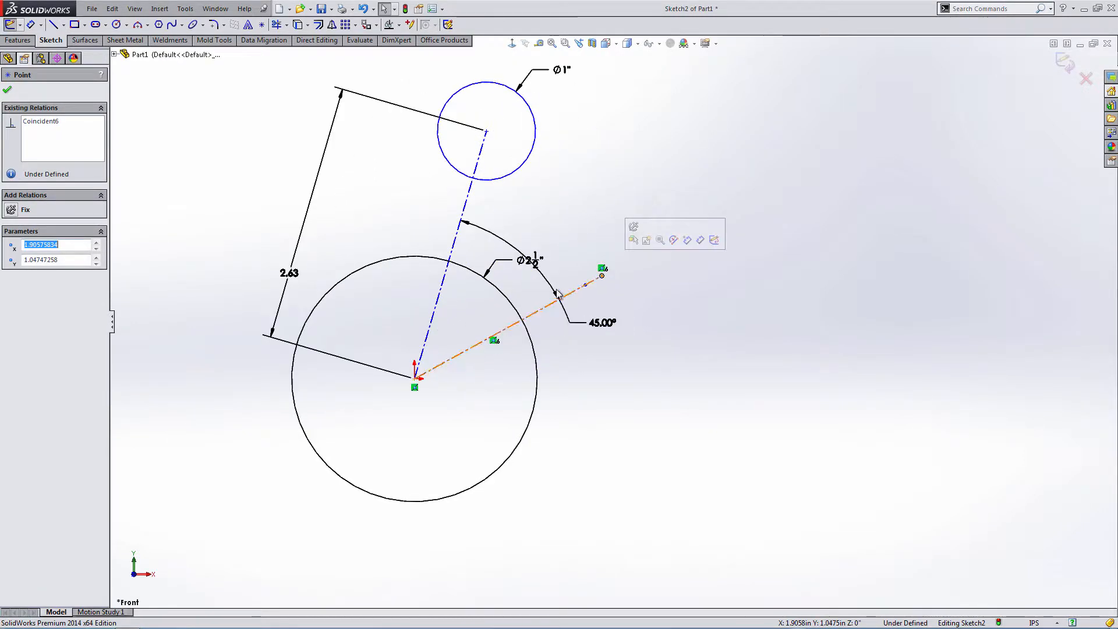
# Draw a vertical centerline about 1.67 in long downward from the origin
pyautogui.click(63, 25)
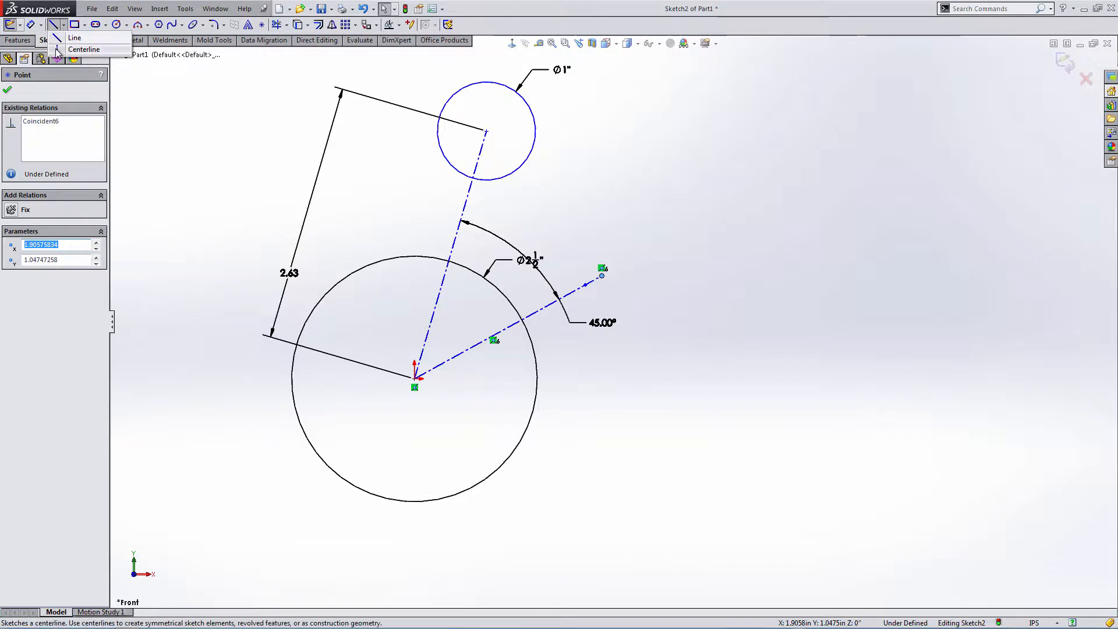
pyautogui.click(78, 49)
pyautogui.click(415, 378)
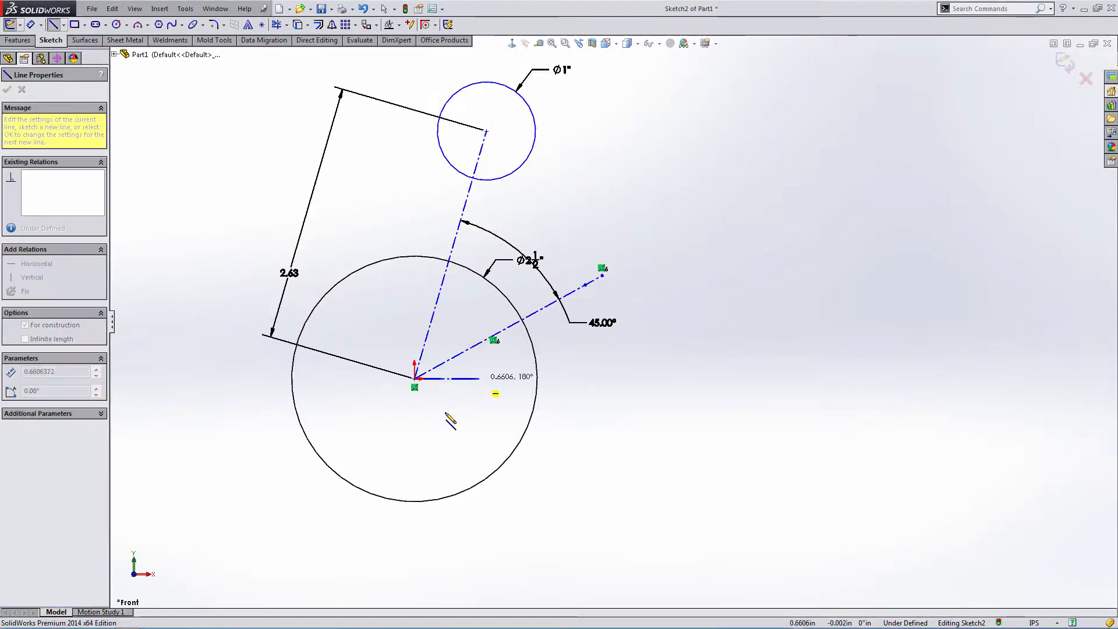
pyautogui.click(415, 543)
pyautogui.press('Escape')
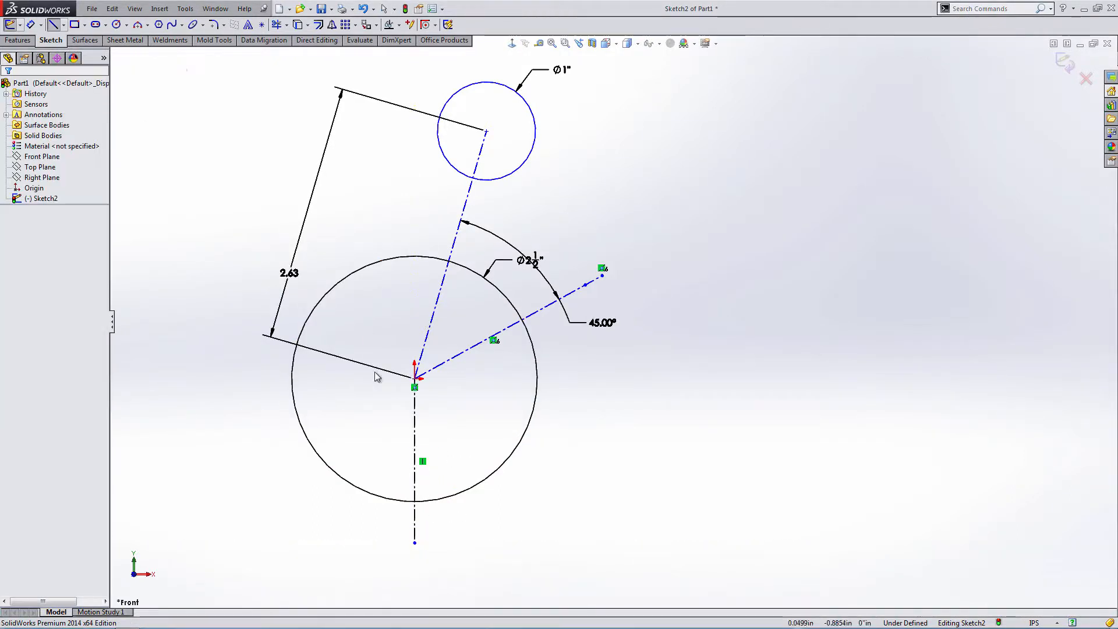
# Dimension the angle between the vertical centerline and the tilted reference centerline as 135°
pyautogui.click(31, 25)
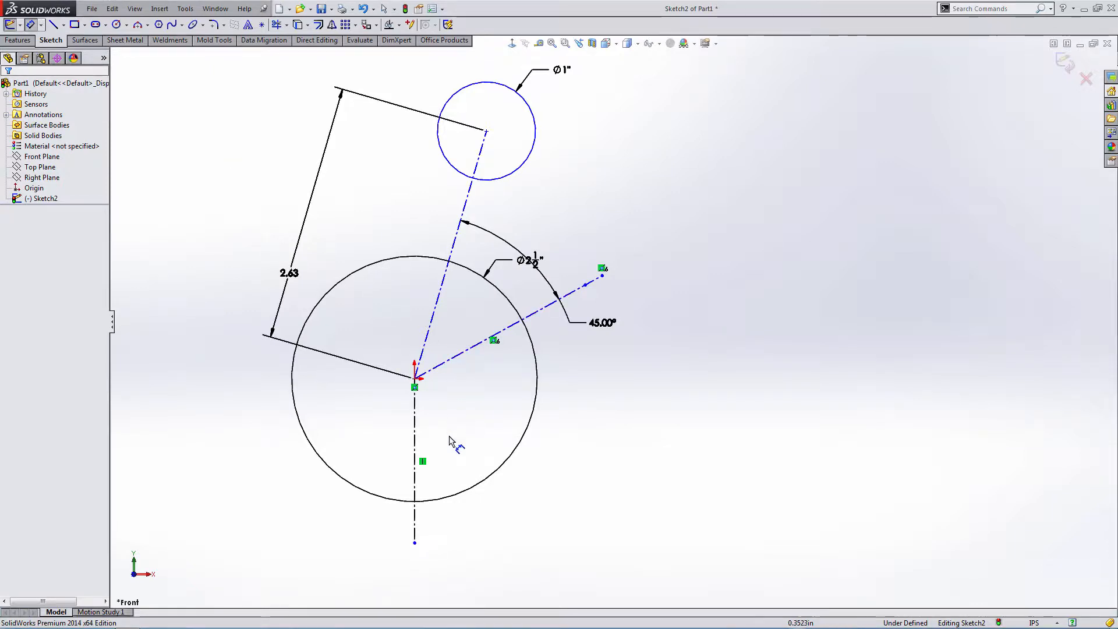
pyautogui.click(414, 440)
pyautogui.click(478, 350)
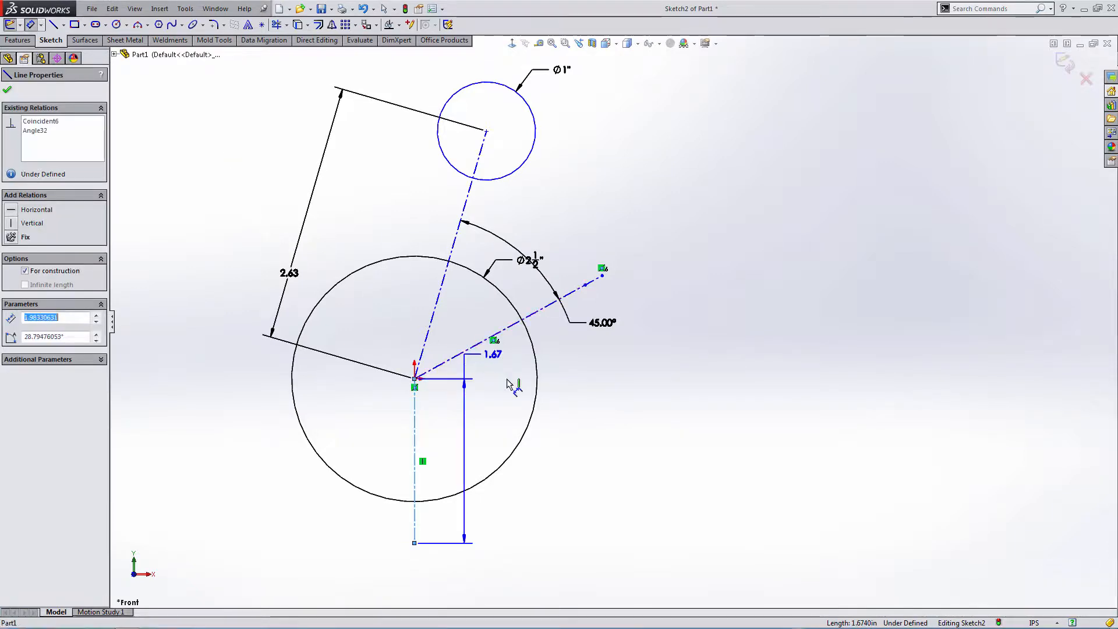
pyautogui.click(573, 423)
pyautogui.write('135')
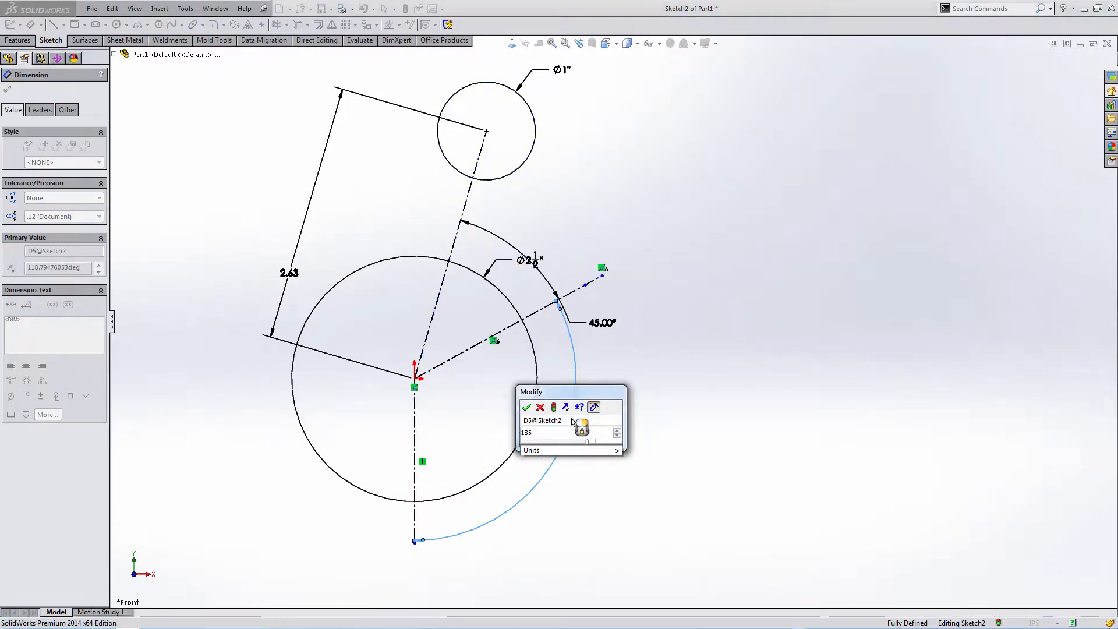
pyautogui.press('Return')
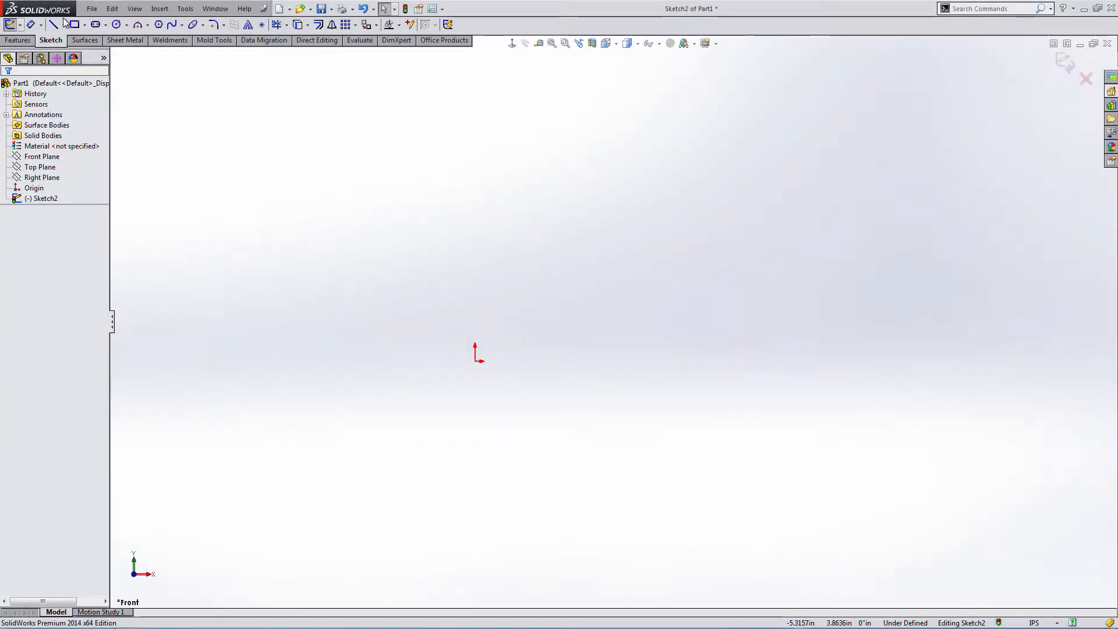
# Draw a corner rectangle about 1.96 by 1.37 in from the origin and a second one about 1.48 by 1.05 in below it
pyautogui.click(74, 24)
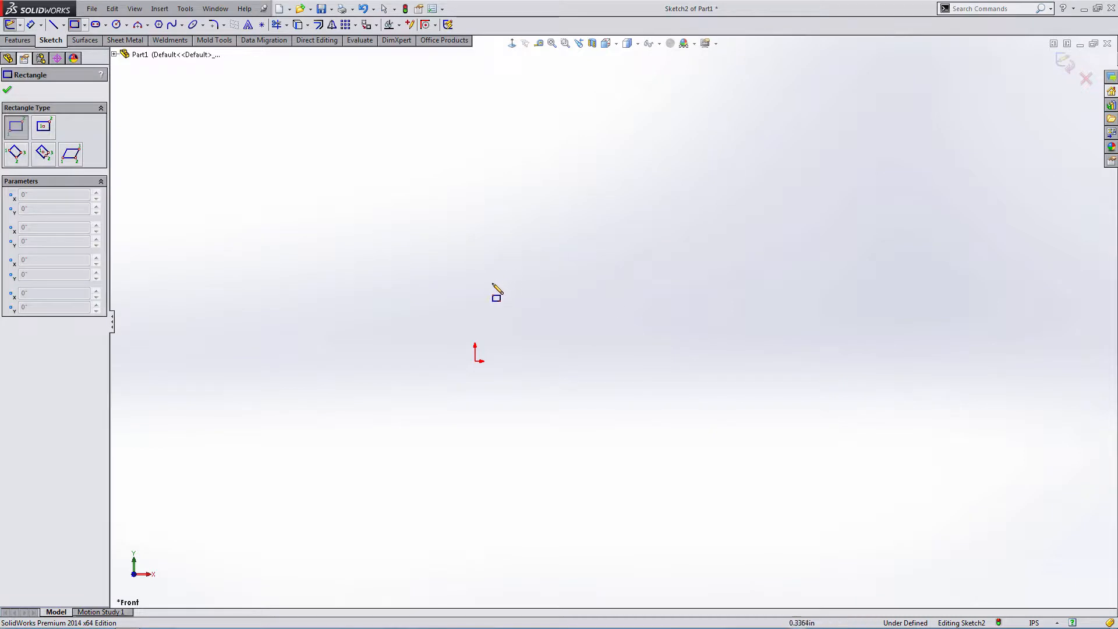
pyautogui.moveTo(477, 362); pyautogui.dragTo(608, 268)
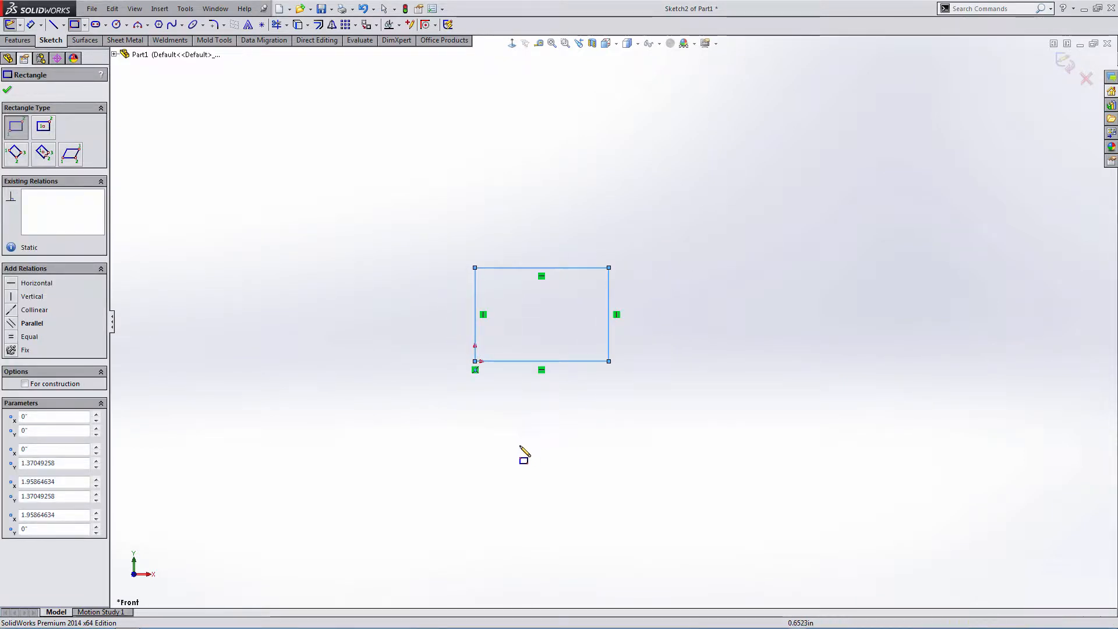
pyautogui.moveTo(475, 518); pyautogui.dragTo(577, 446)
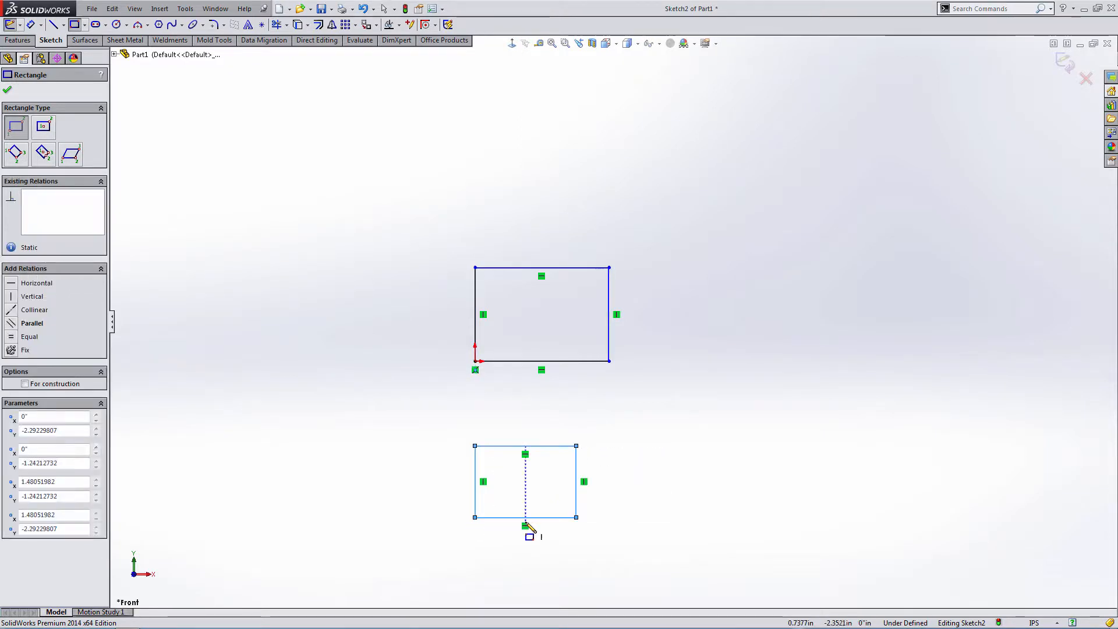
pyautogui.press('Escape')
# Try to add a midpoint relation between the lower rectangle's bottom edge and the upper rectangle's corner at the origin
pyautogui.click(525, 518)
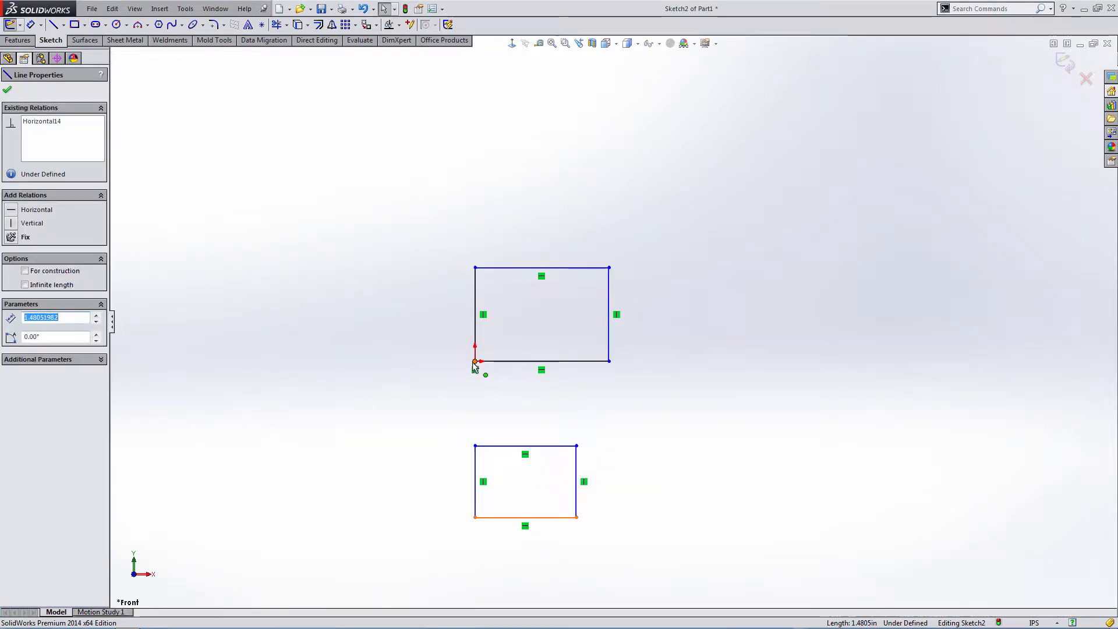
pyautogui.keyDown('ctrl'); pyautogui.click(475, 361); pyautogui.keyUp('ctrl')
pyautogui.click(506, 310)
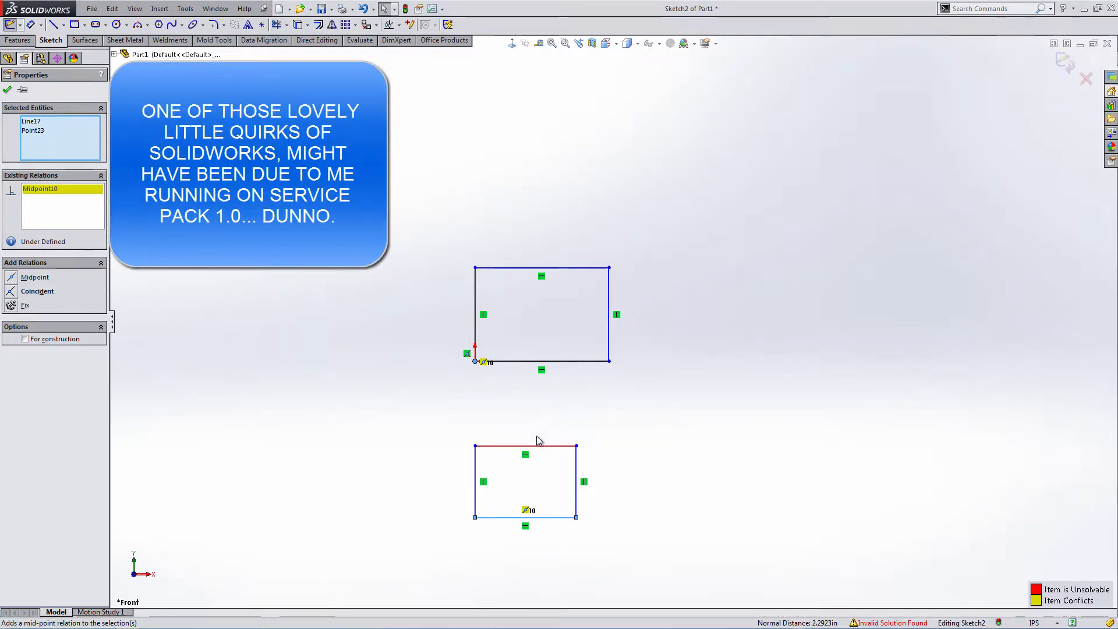
# Select all four lines of the upper rectangle and delete them
pyautogui.click(532, 332)
pyautogui.moveTo(651, 394); pyautogui.dragTo(656, 392)
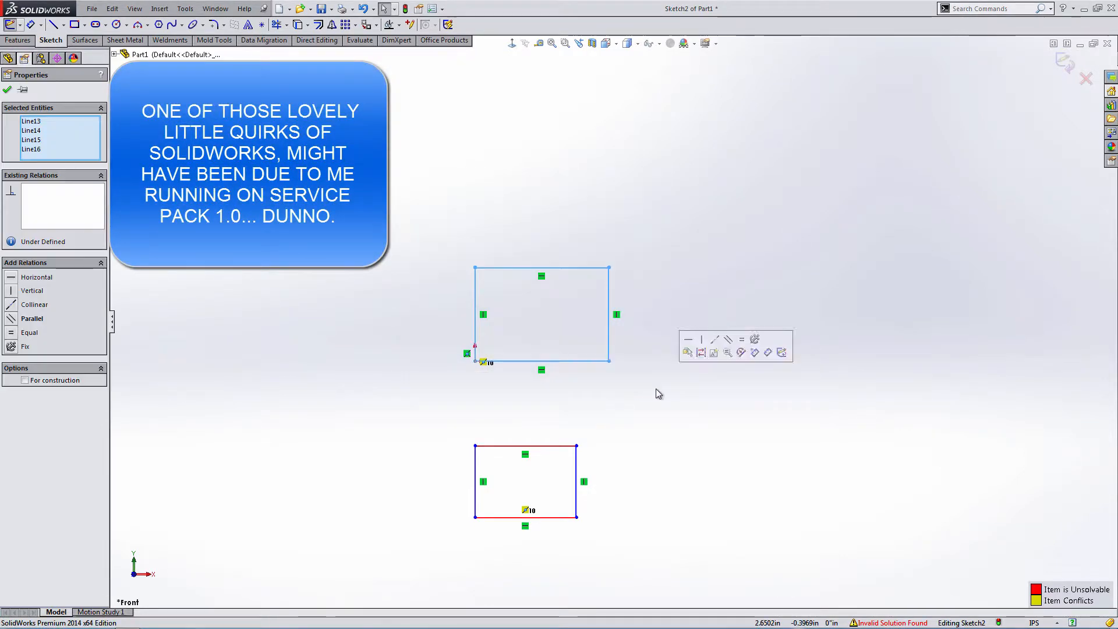
pyautogui.press('Delete')
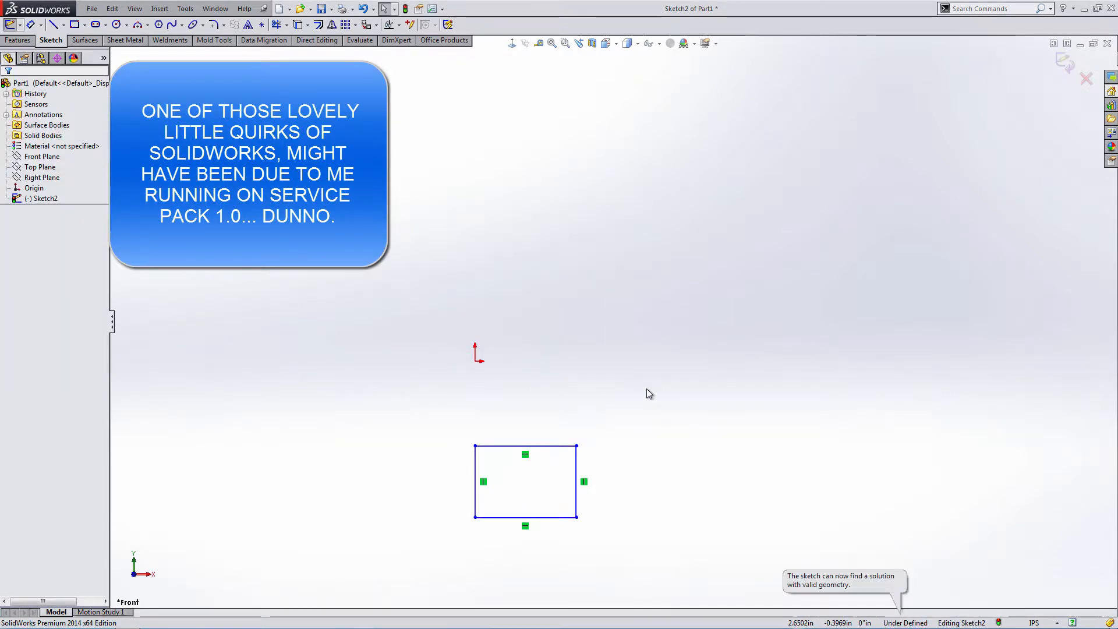
# Try to add a midpoint relation between the remaining rectangle's bottom edge and the origin
pyautogui.click(511, 517)
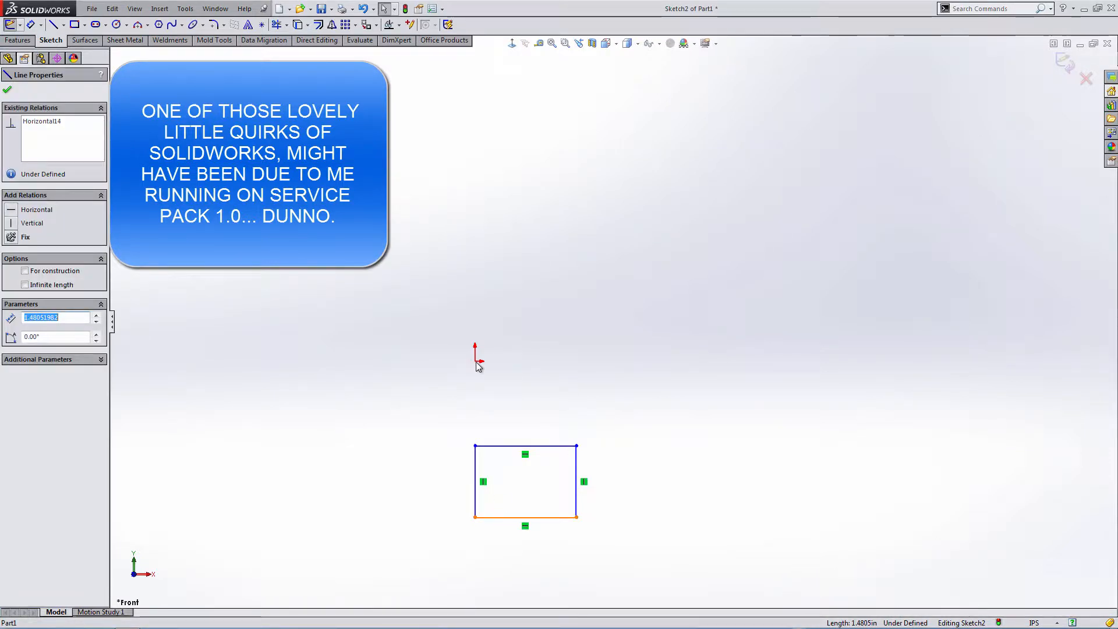
pyautogui.keyDown('ctrl'); pyautogui.click(477, 362); pyautogui.keyUp('ctrl')
pyautogui.click(513, 320)
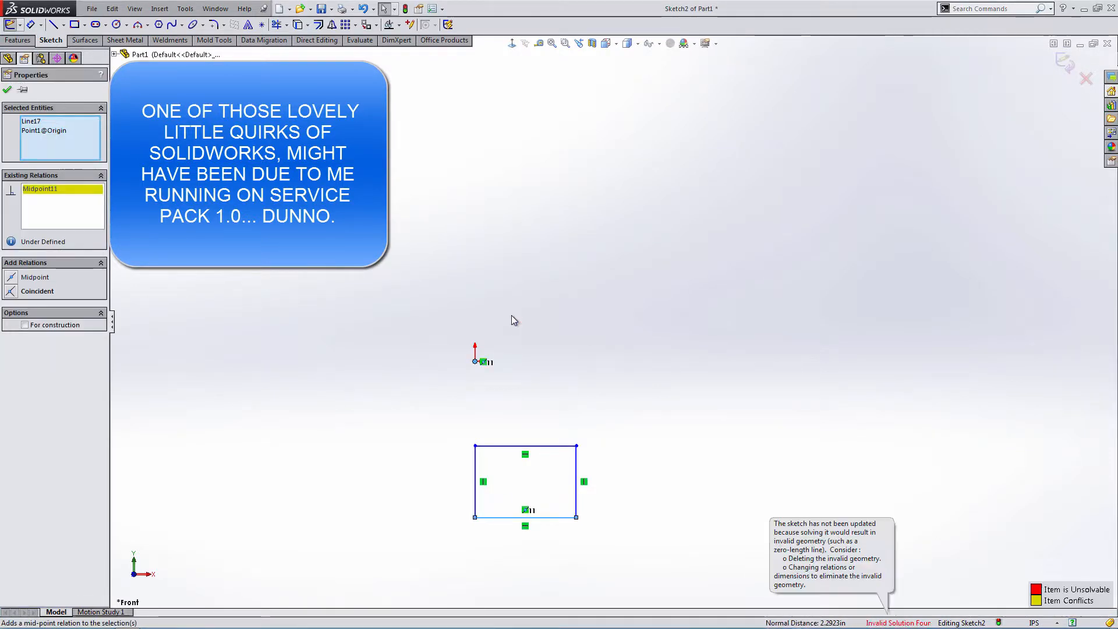
# Delete the conflicting midpoint relation between the rectangle's bottom edge and the origin
pyautogui.click(539, 447)
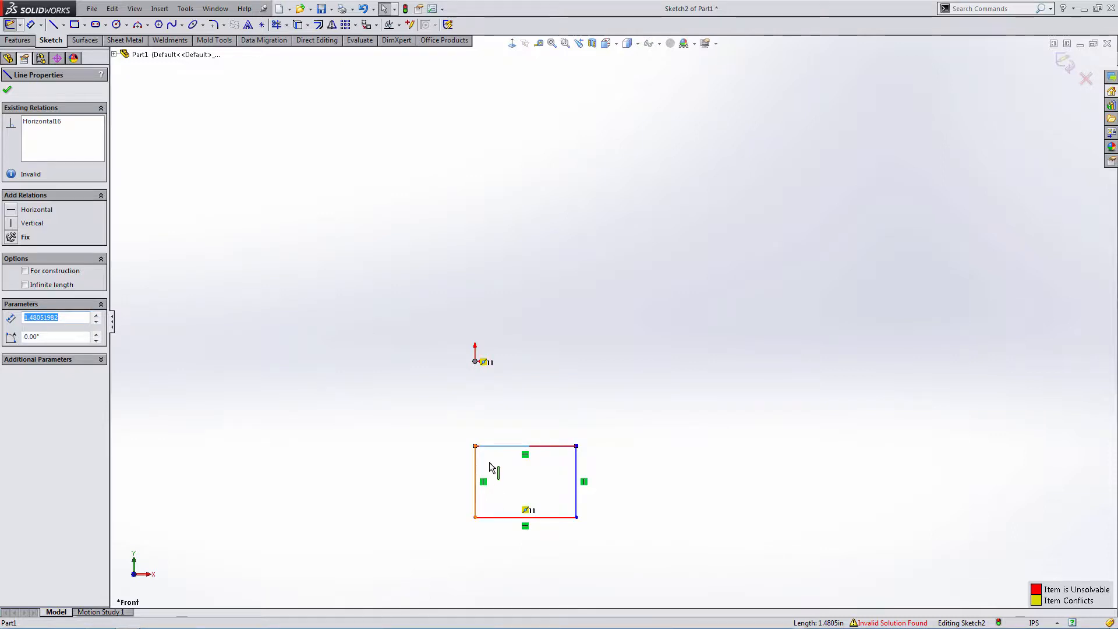
pyautogui.click(509, 466)
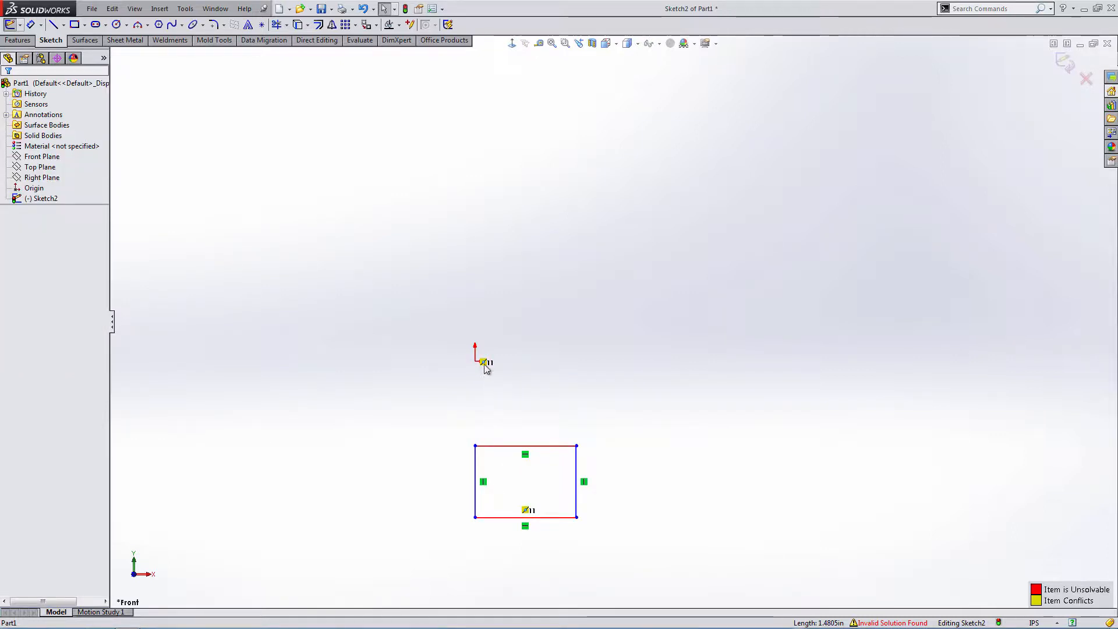
pyautogui.click(486, 363)
pyautogui.press('Delete')
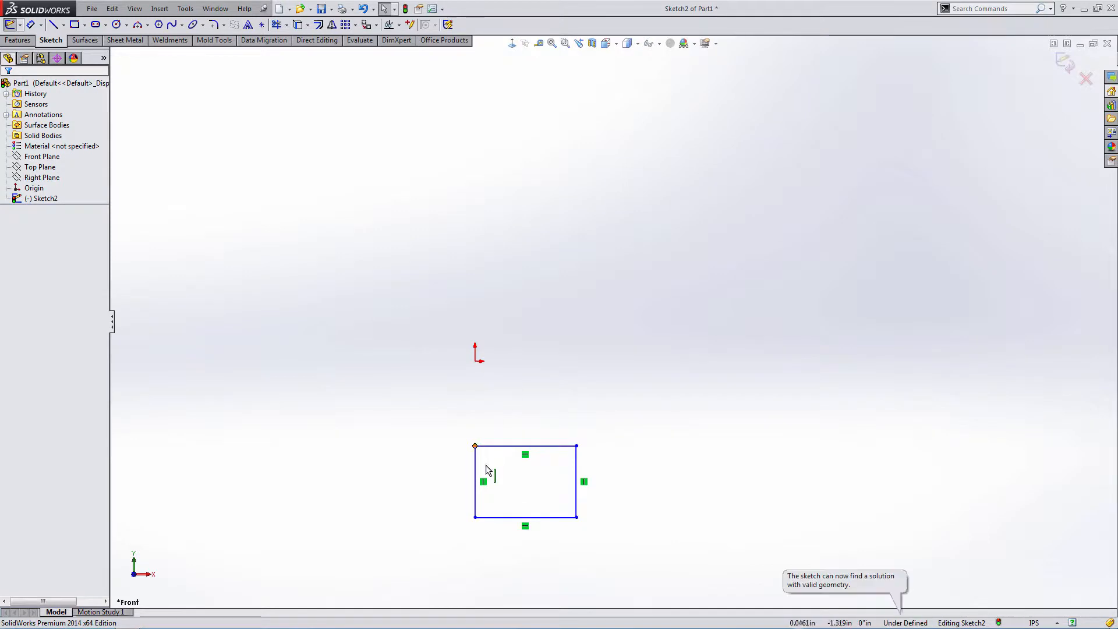
# Resize the rectangle to about 2.64 by 1.2 in around the origin and add a midpoint relation between its bottom edge and the origin
pyautogui.moveTo(476, 447); pyautogui.dragTo(396, 273)
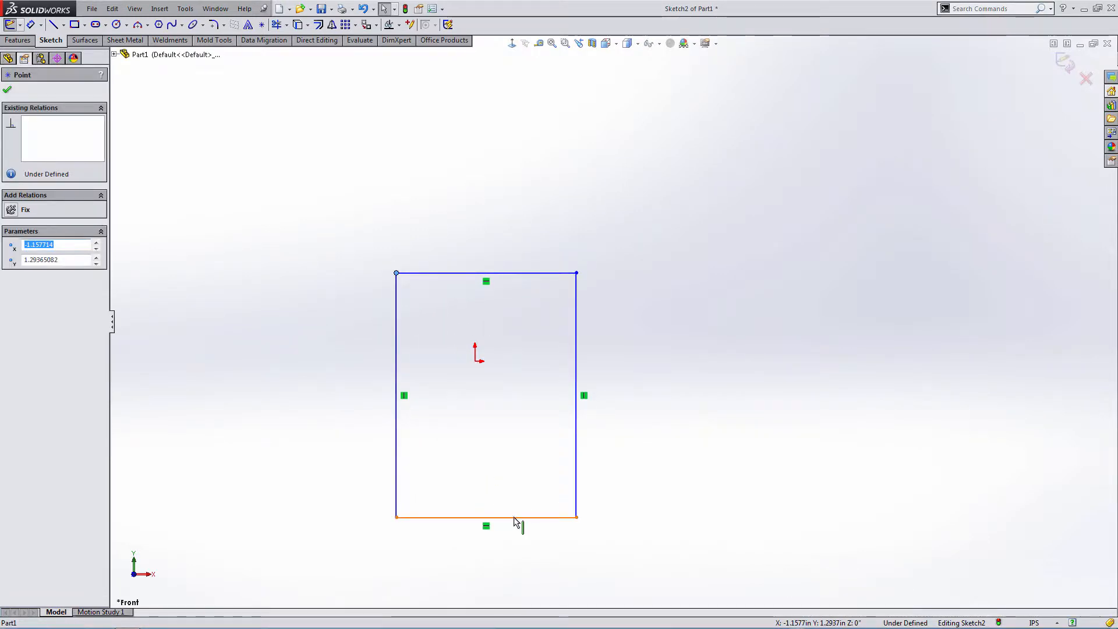
pyautogui.moveTo(517, 518); pyautogui.dragTo(477, 358)
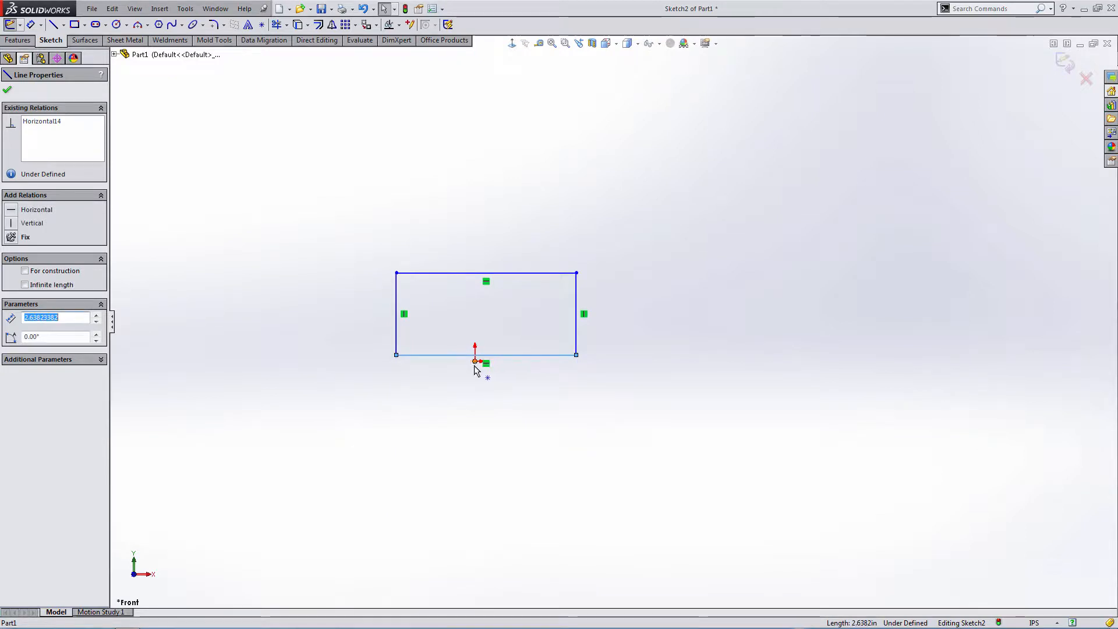
pyautogui.keyDown('ctrl'); pyautogui.click(476, 361); pyautogui.keyUp('ctrl')
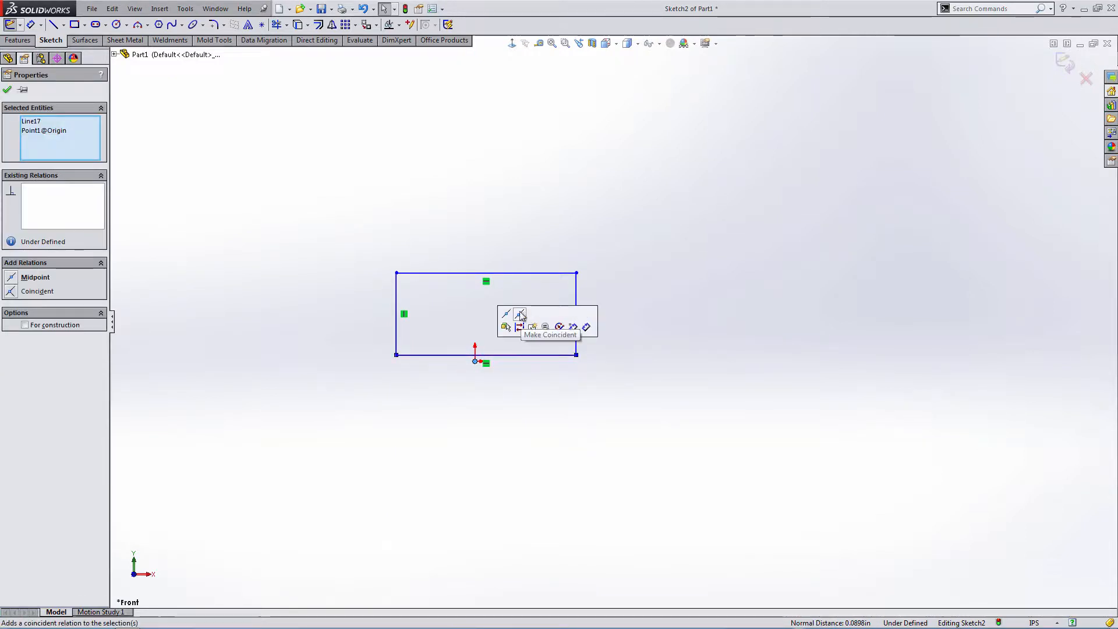
pyautogui.click(507, 314)
pyautogui.click(589, 295)
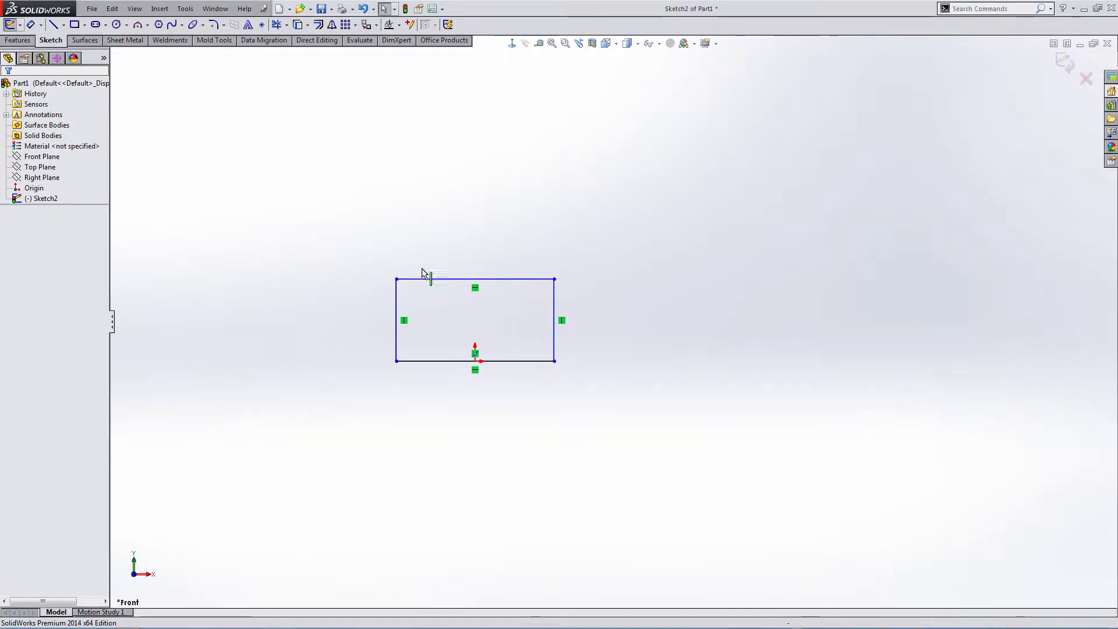
pyautogui.click(30, 24)
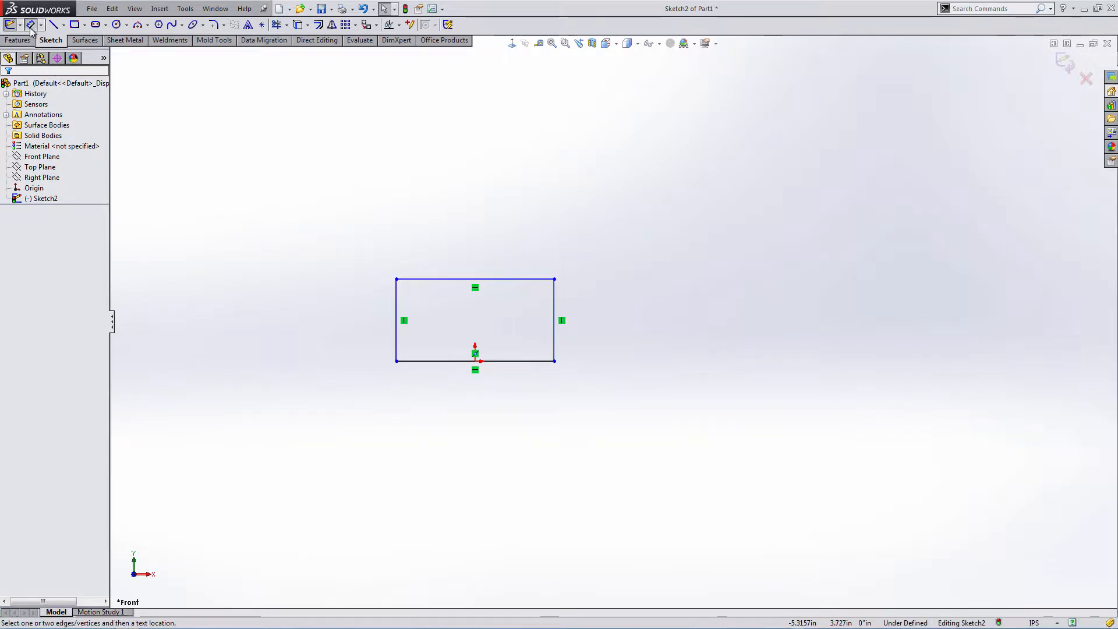
pyautogui.click(396, 361)
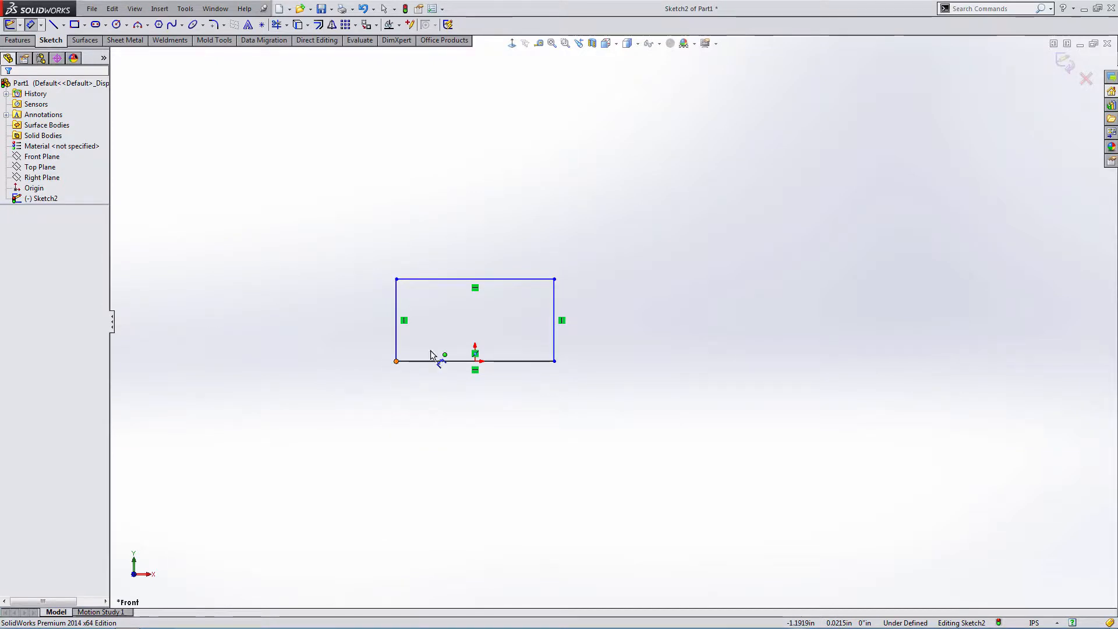
pyautogui.click(554, 279)
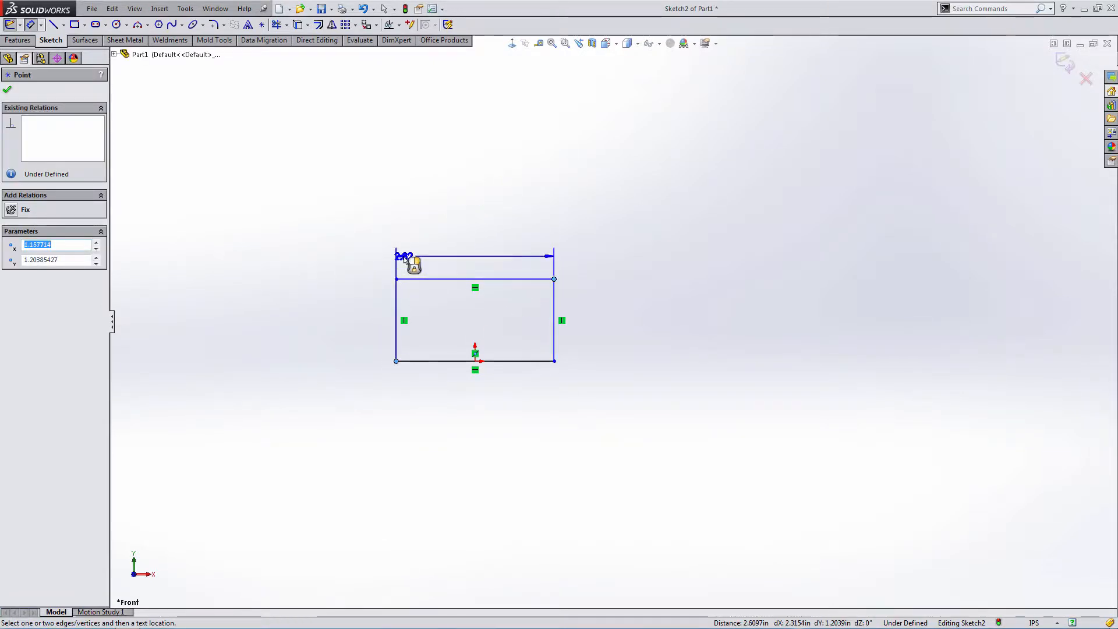
pyautogui.press('Escape')
pyautogui.click(397, 298)
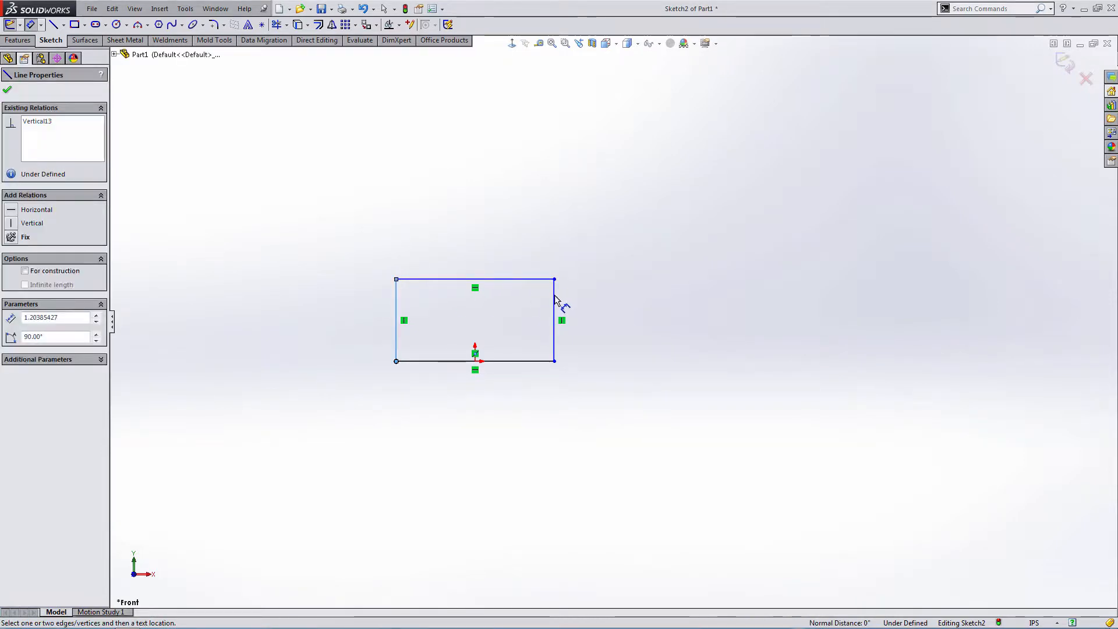
pyautogui.click(555, 294)
pyautogui.press('Return')
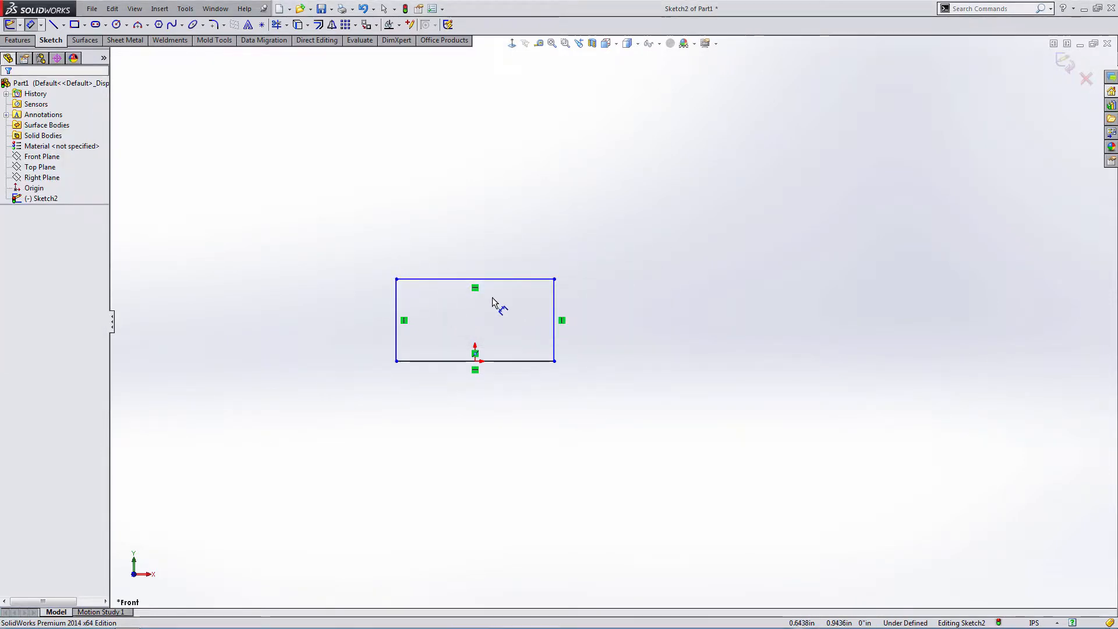
# Dimension the rectangle's width between its left and right edges and set it to 2 in
pyautogui.click(396, 299)
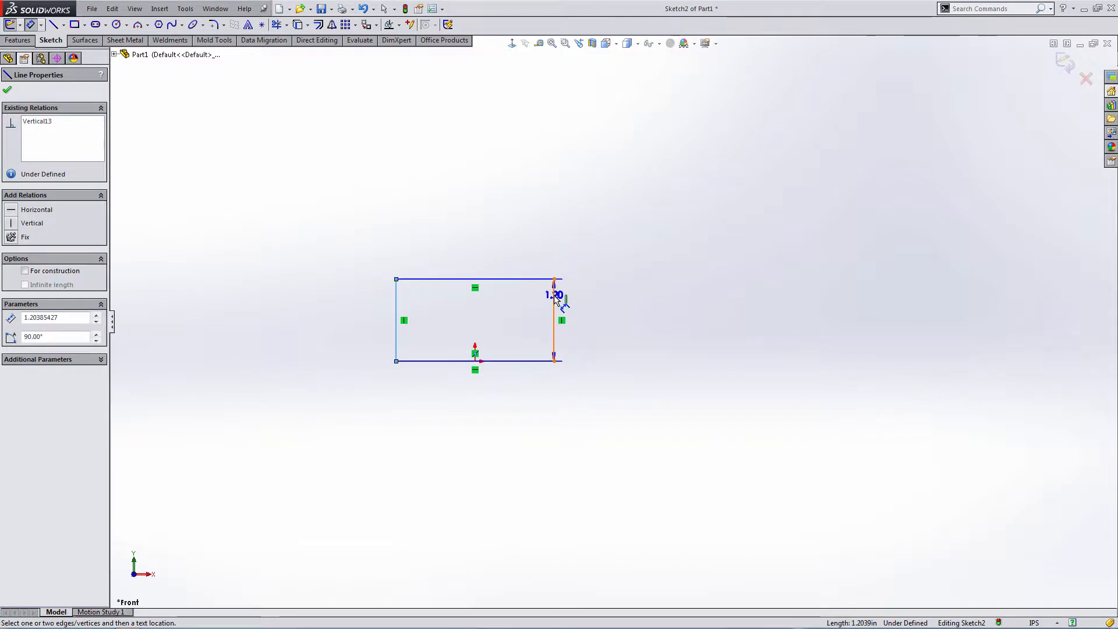
pyautogui.click(554, 294)
pyautogui.click(502, 251)
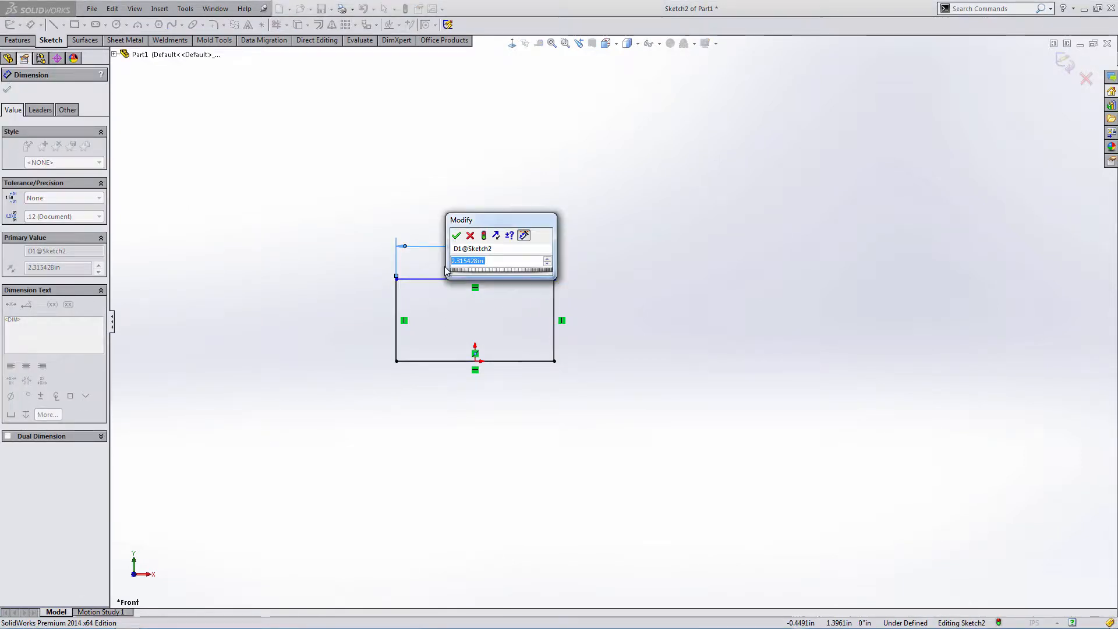
pyautogui.write('2')
pyautogui.press('Return')
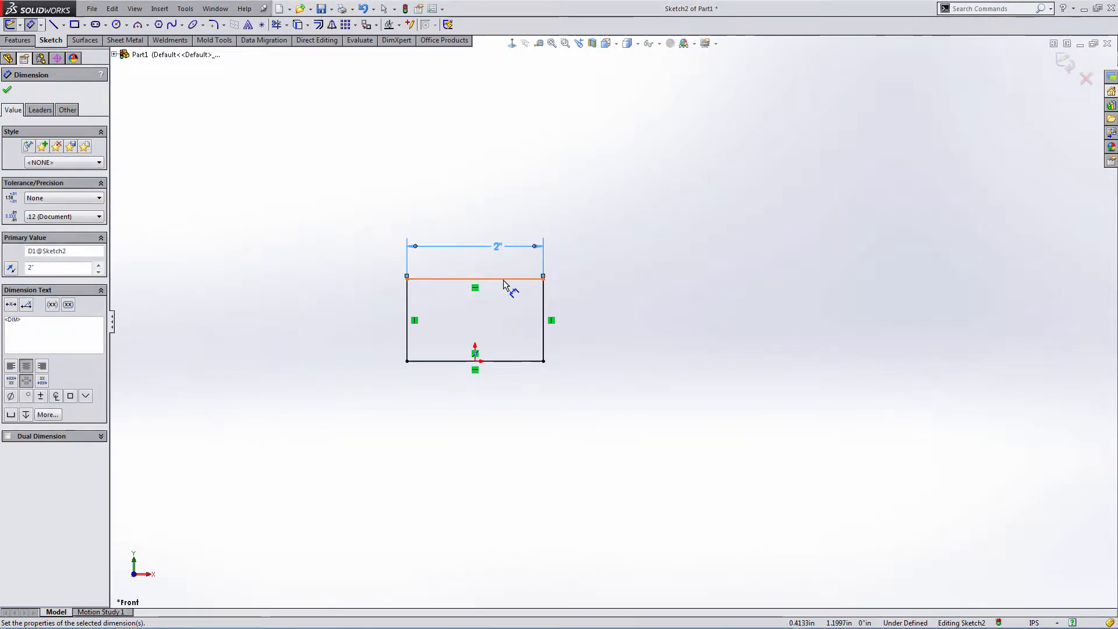
# Dimension the rectangle's height beside its right edge and set it to 1 in
pyautogui.click(512, 362)
pyautogui.click(513, 363)
pyautogui.click(587, 322)
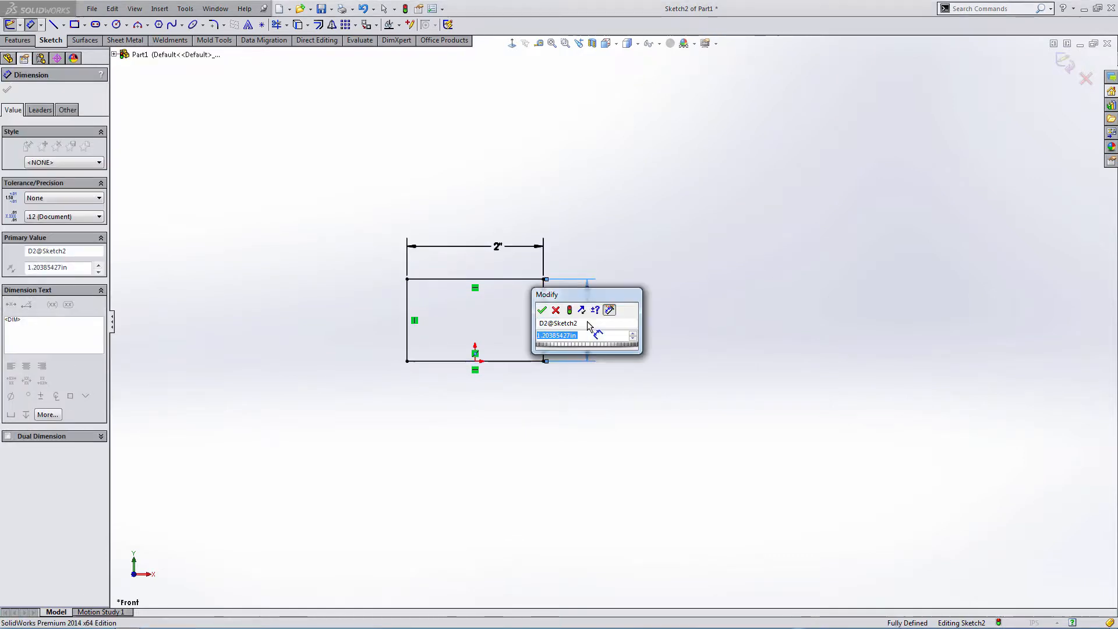
pyautogui.write('1')
pyautogui.press('Return')
pyautogui.press('Escape')
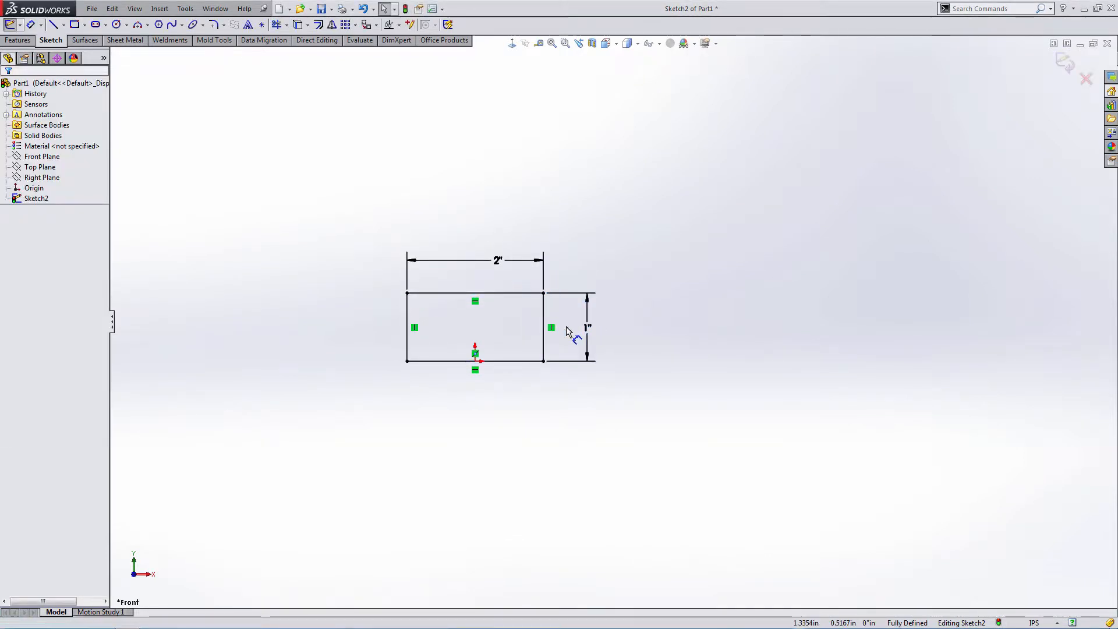
# Delete the rectangle with its dimensions and draw a center rectangle about 2.79 by 2.13 in centered on the origin
pyautogui.moveTo(375, 197)
pyautogui.mouseDown()
pyautogui.moveTo(587, 408)
pyautogui.moveTo(627, 417)
pyautogui.mouseUp()
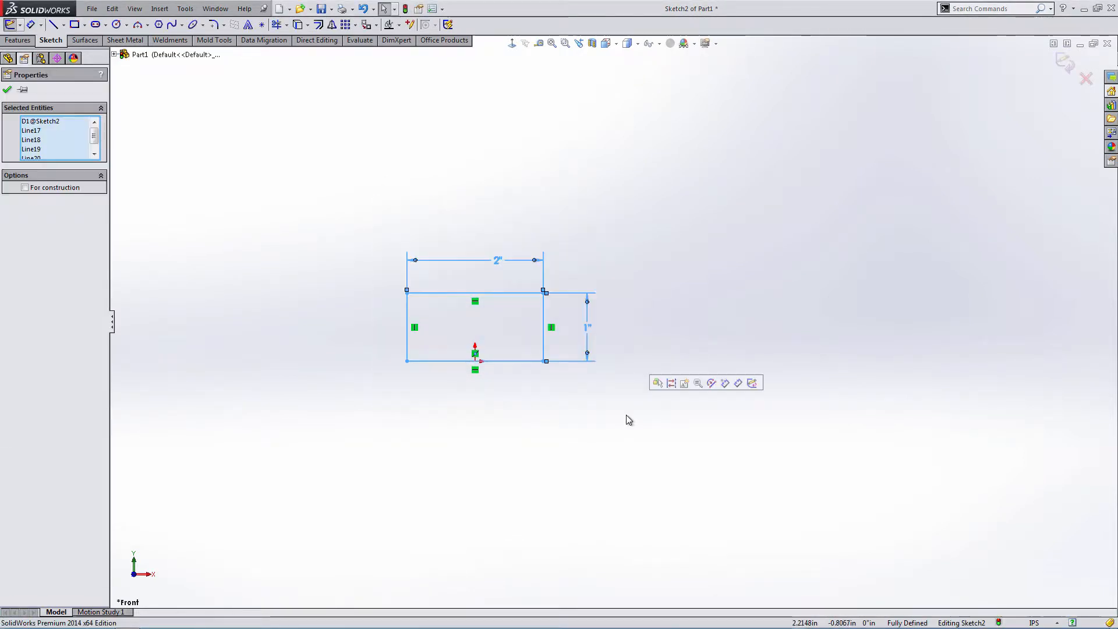
pyautogui.press('Delete')
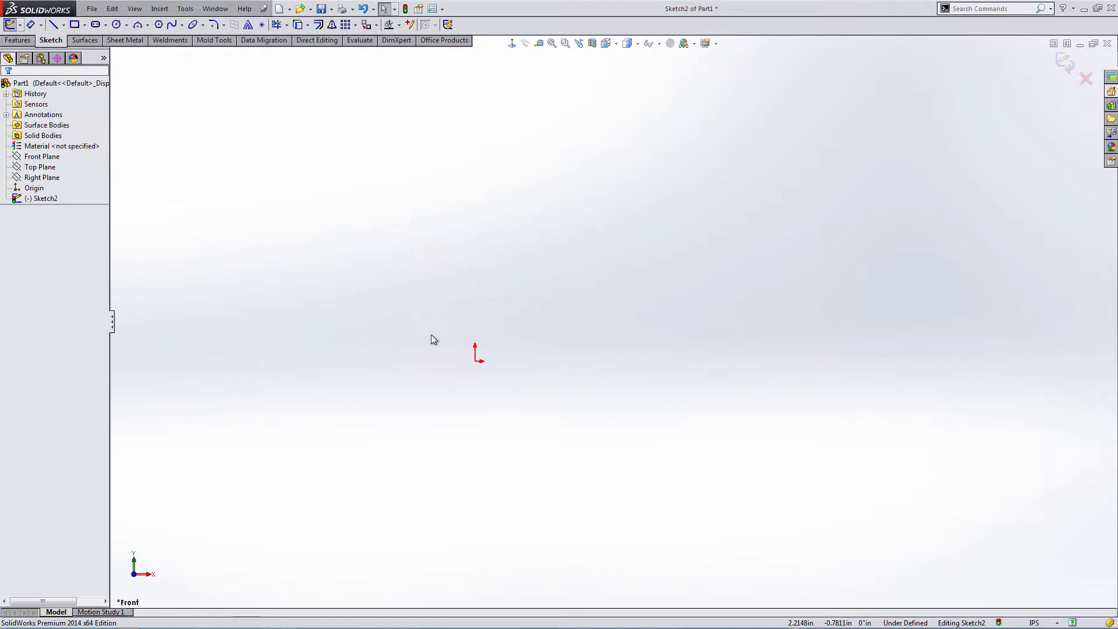
pyautogui.click(84, 25)
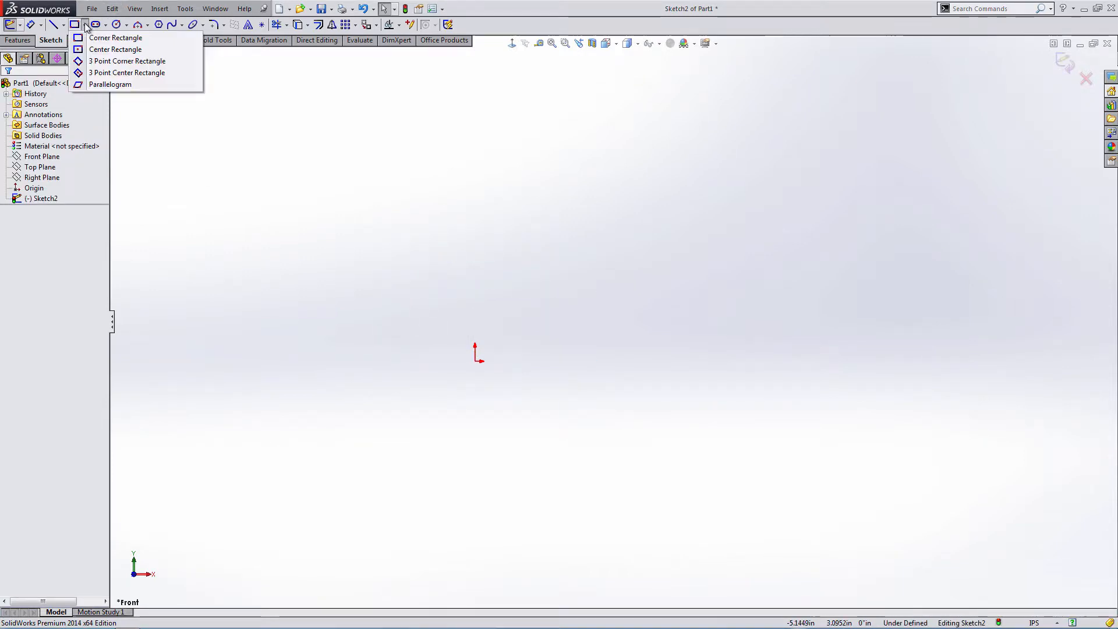
pyautogui.click(93, 49)
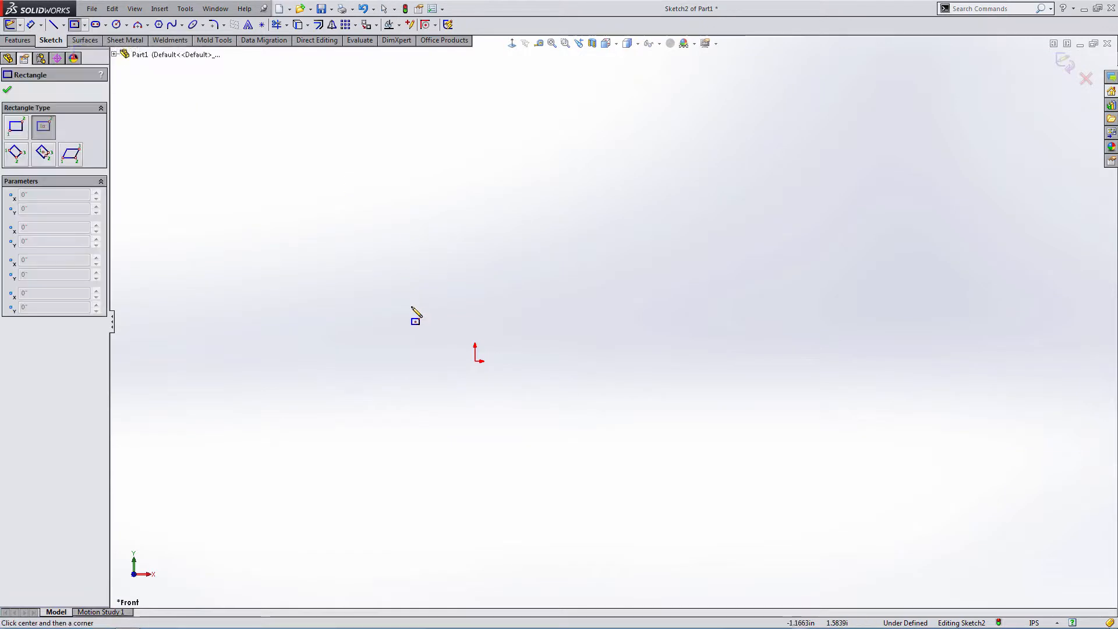
pyautogui.click(474, 362)
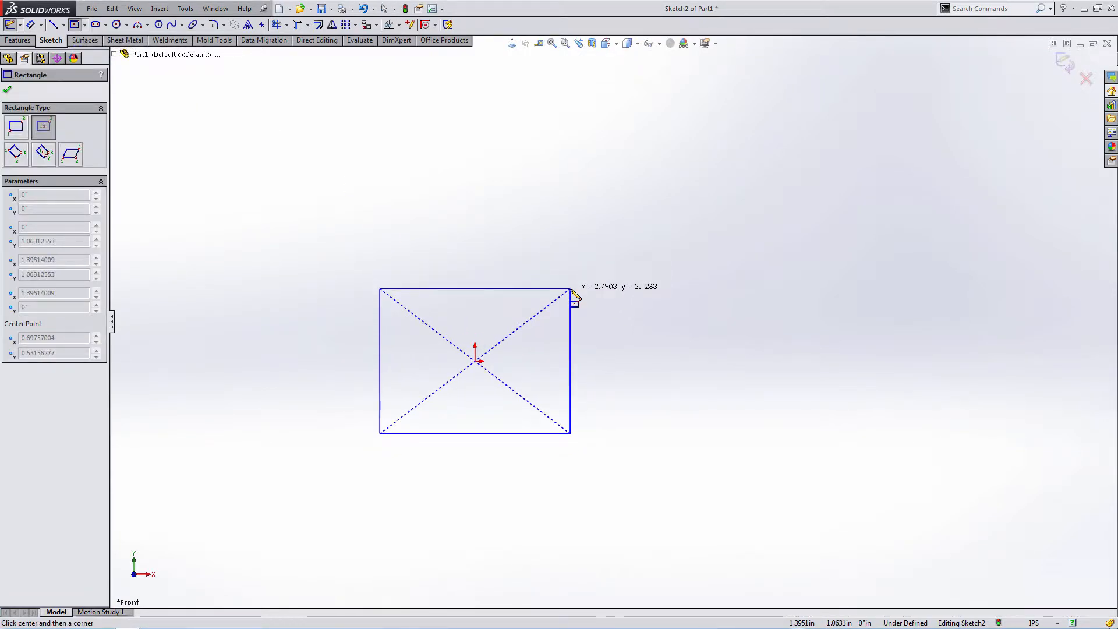
pyautogui.click(571, 289)
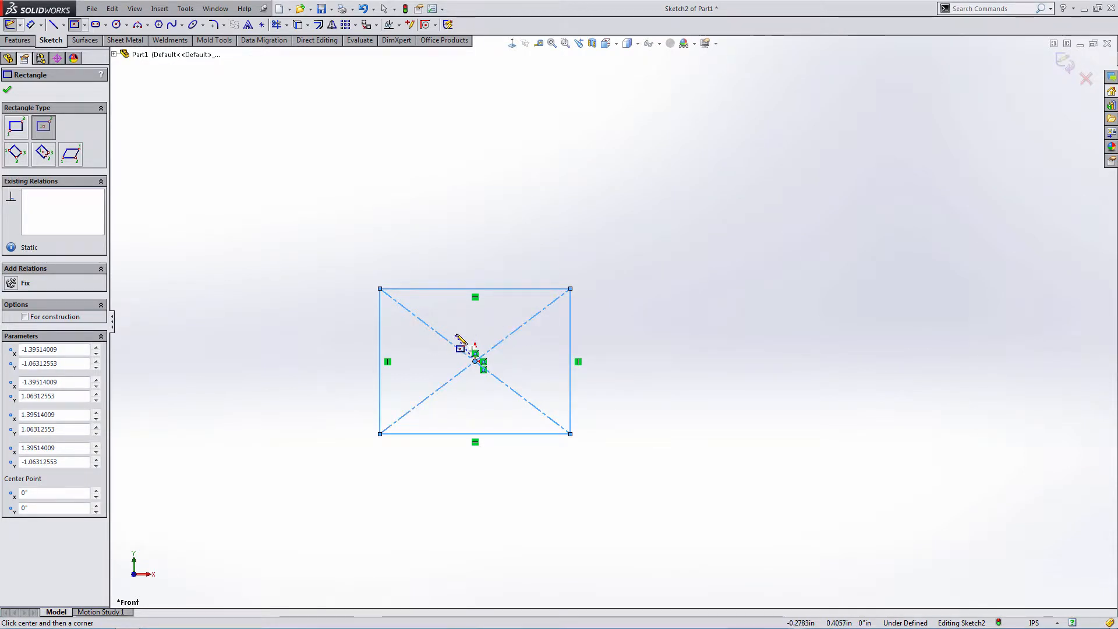
pyautogui.press('Escape')
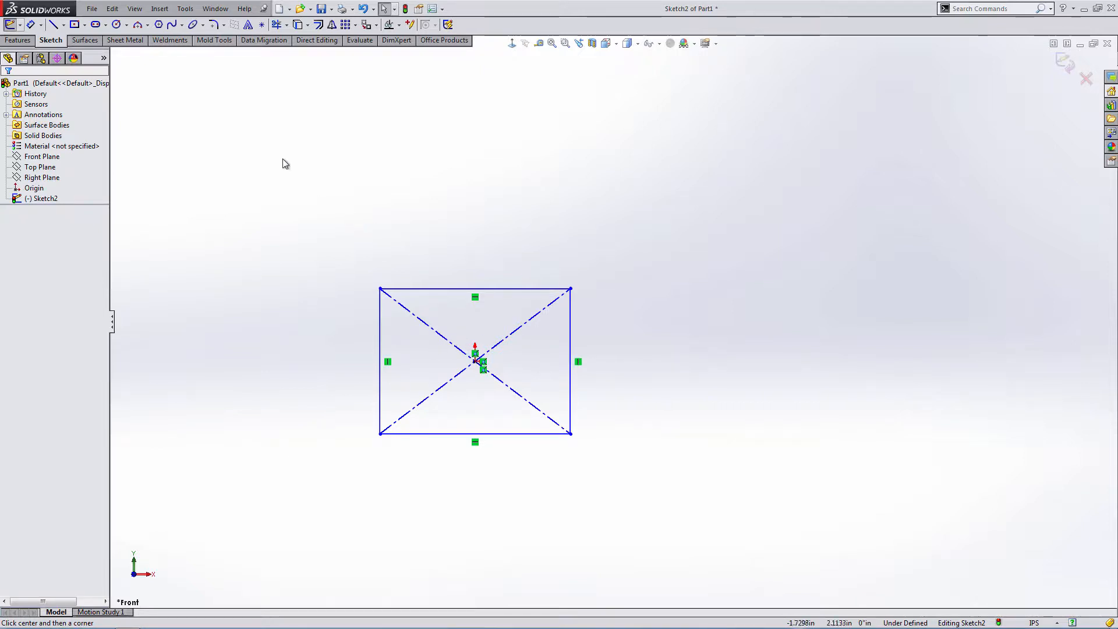
pyautogui.click(137, 25)
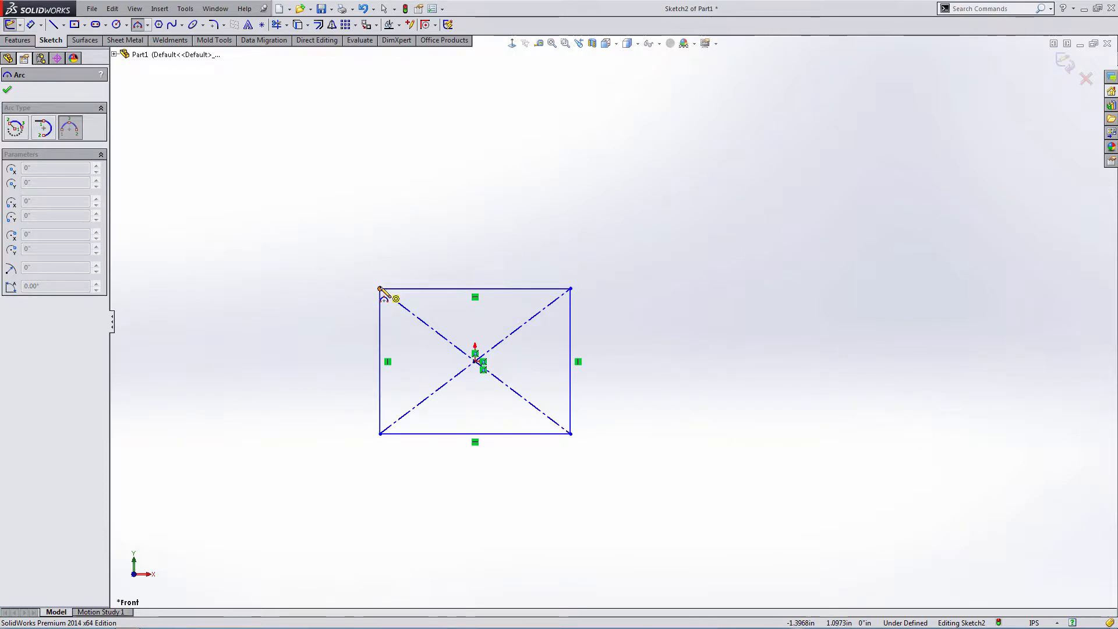
pyautogui.moveTo(380, 288); pyautogui.dragTo(380, 362)
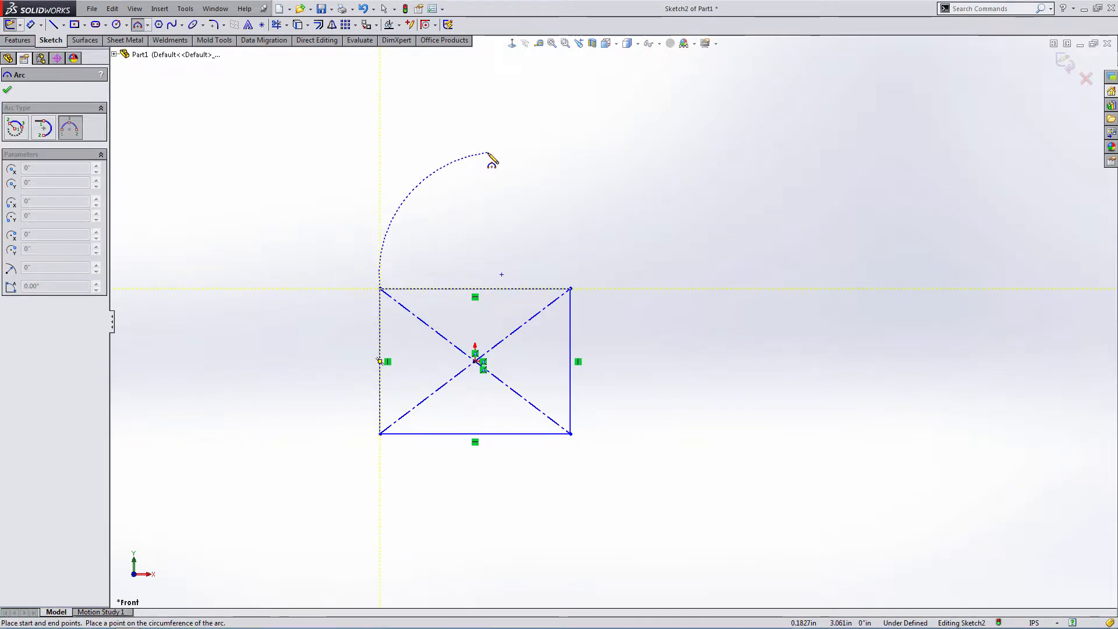
pyautogui.press('Escape')
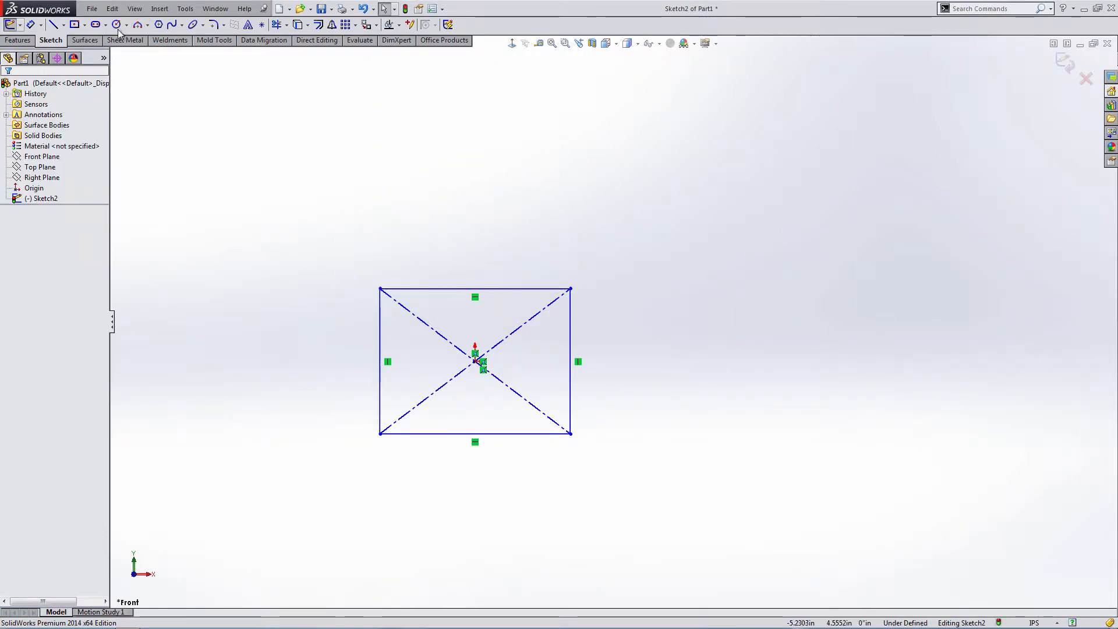
# Draw a three-point arc of about 1.4 in radius from the rectangle's upper-left corner to a point above the origin, bulging outward
pyautogui.click(137, 24)
pyautogui.moveTo(380, 289); pyautogui.dragTo(380, 361)
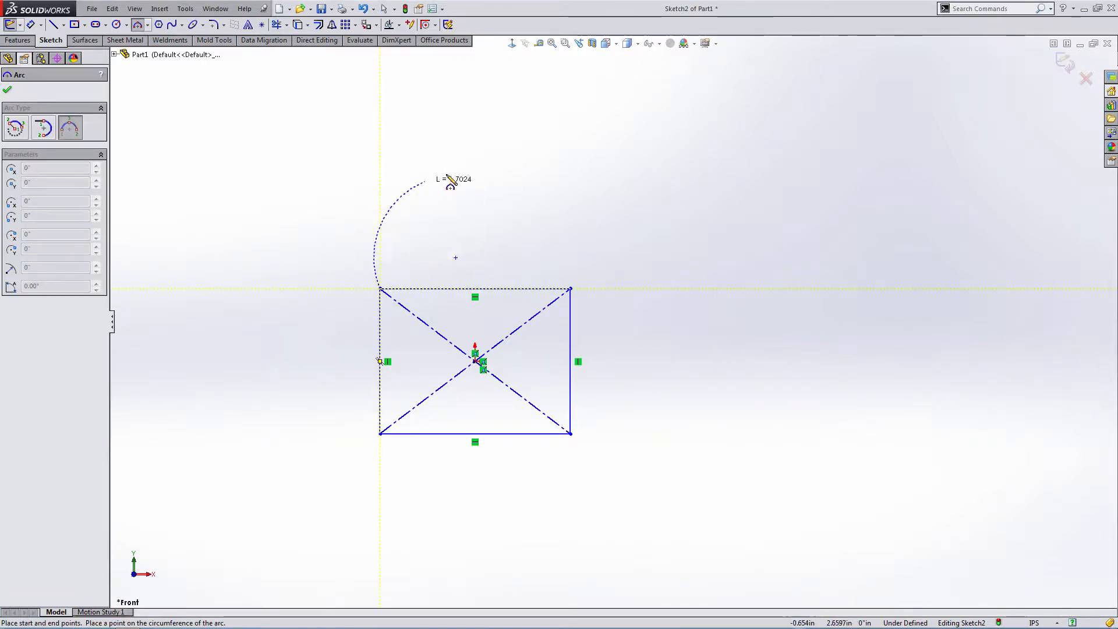
pyautogui.moveTo(478, 172); pyautogui.dragTo(475, 170)
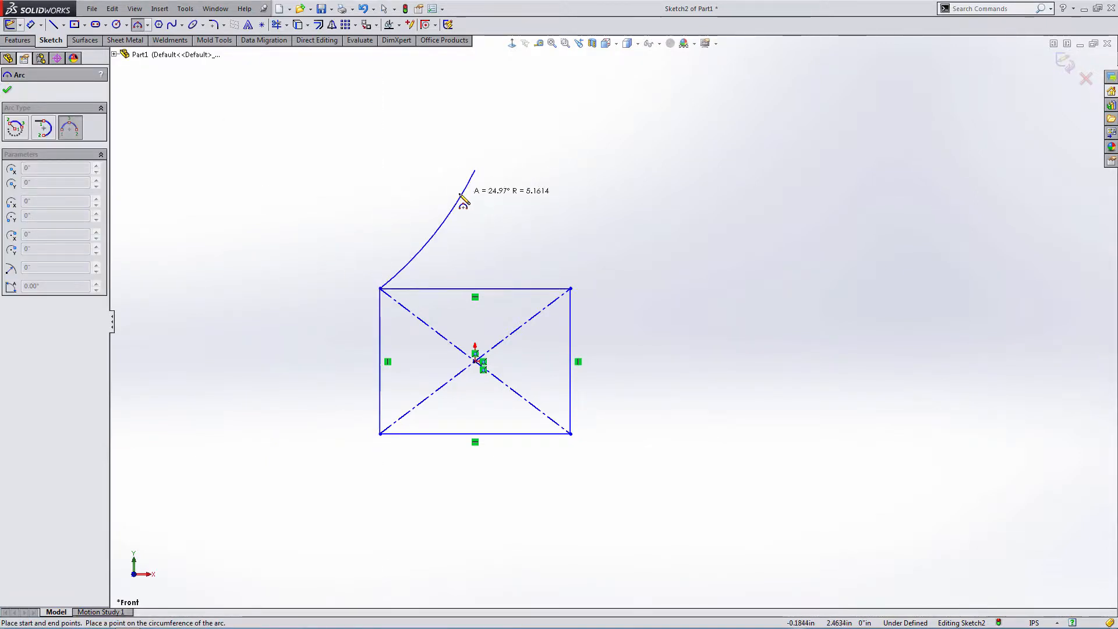
pyautogui.click(444, 184)
pyautogui.press('Escape')
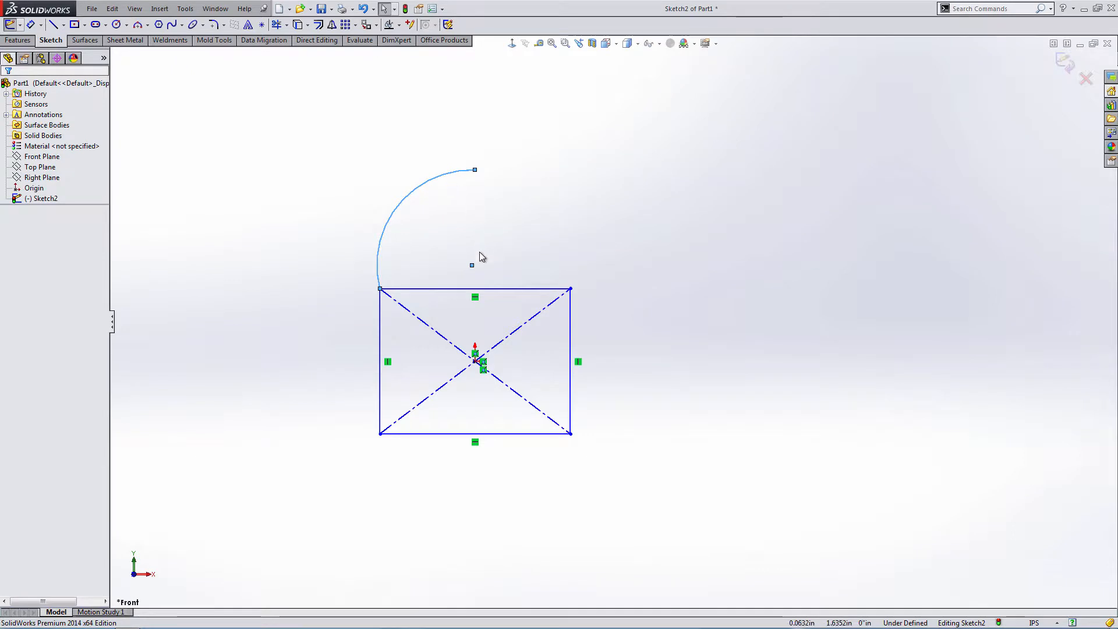
# Add a vertical relation between the arc's center and its upper endpoint, and shift that endpoint slightly to the right
pyautogui.click(472, 265)
pyautogui.keyDown('ctrl'); pyautogui.click(475, 170); pyautogui.keyUp('ctrl')
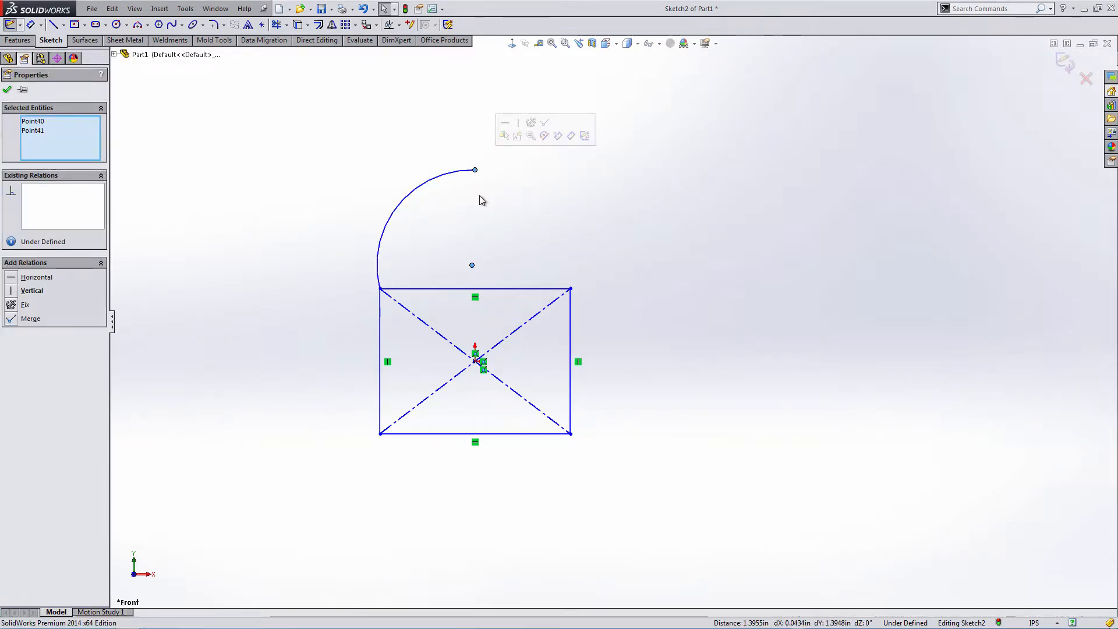
pyautogui.click(522, 124)
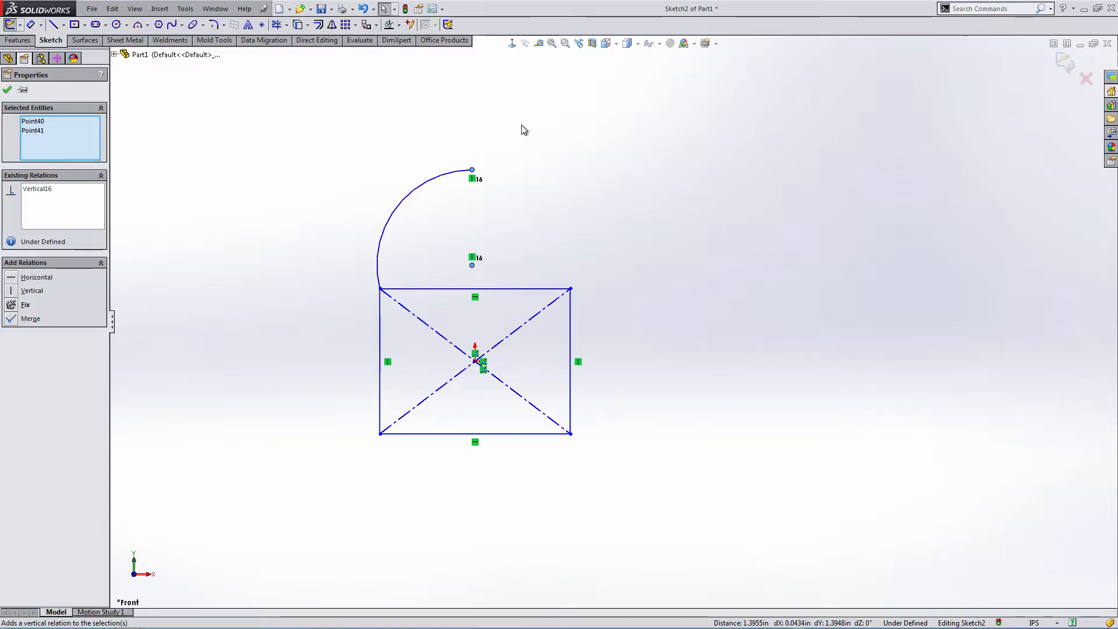
pyautogui.click(527, 203)
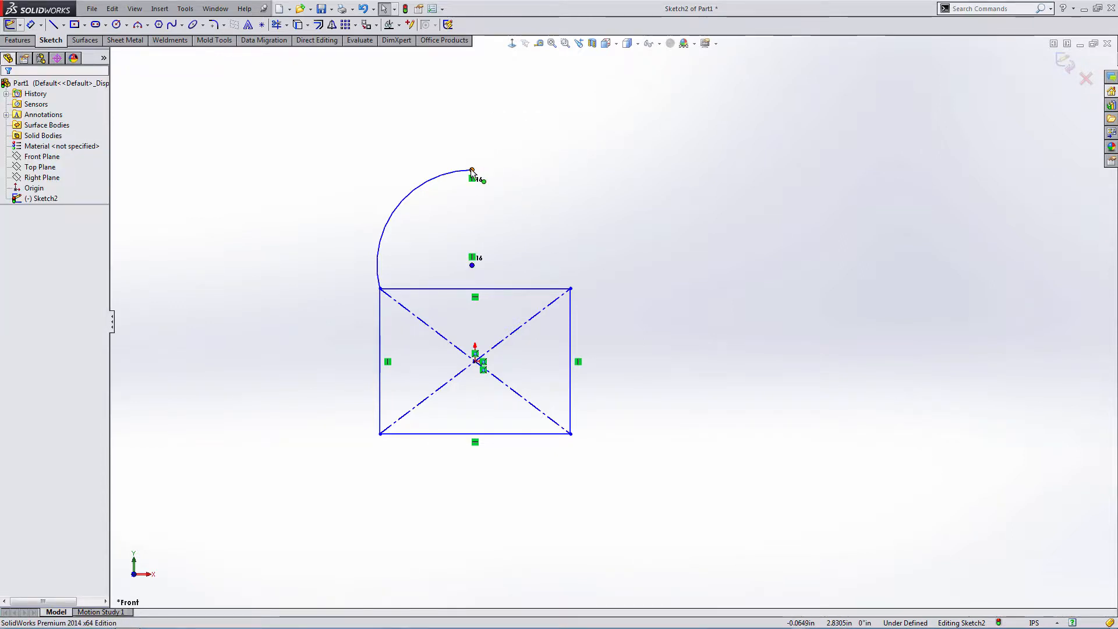
pyautogui.moveTo(474, 170)
pyautogui.mouseDown()
pyautogui.moveTo(505, 175)
pyautogui.moveTo(499, 145)
pyautogui.moveTo(477, 170)
pyautogui.mouseUp()
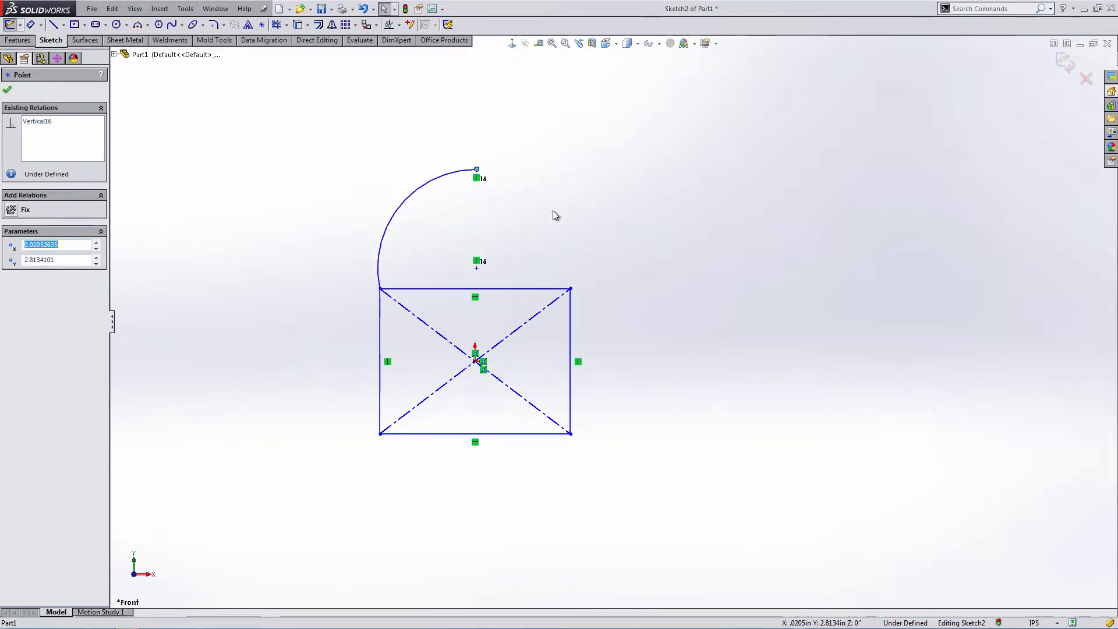
# Make the arc tangent to the rectangle's left edge, and move the arc's upper endpoint upward to enlarge the profile
pyautogui.click(381, 286)
pyautogui.keyDown('ctrl'); pyautogui.click(381, 259); pyautogui.keyUp('ctrl')
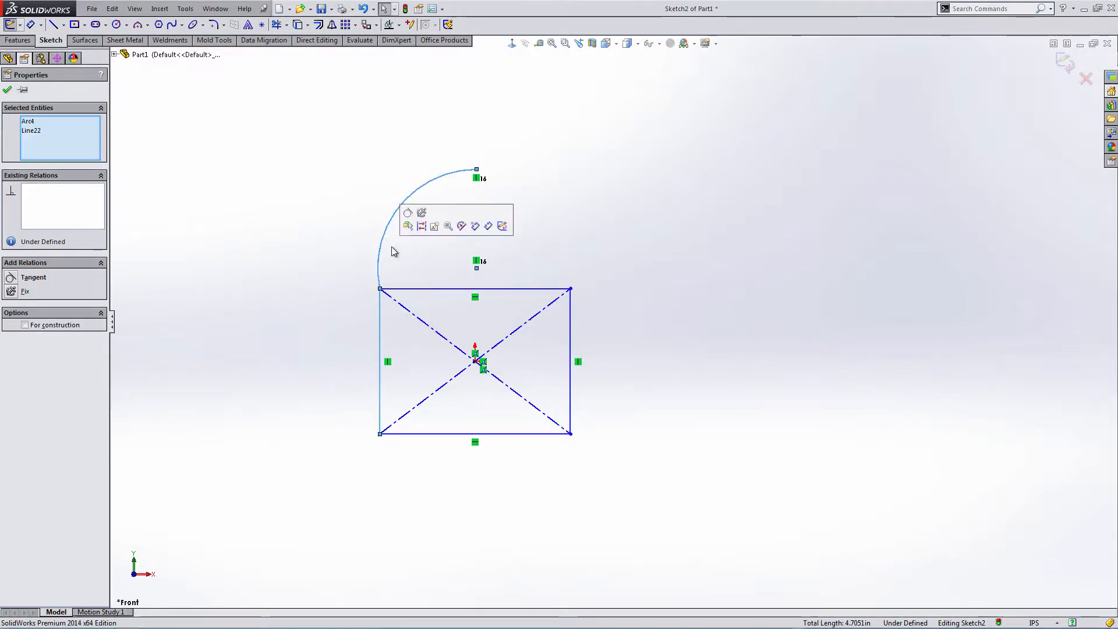
pyautogui.click(409, 216)
pyautogui.click(349, 219)
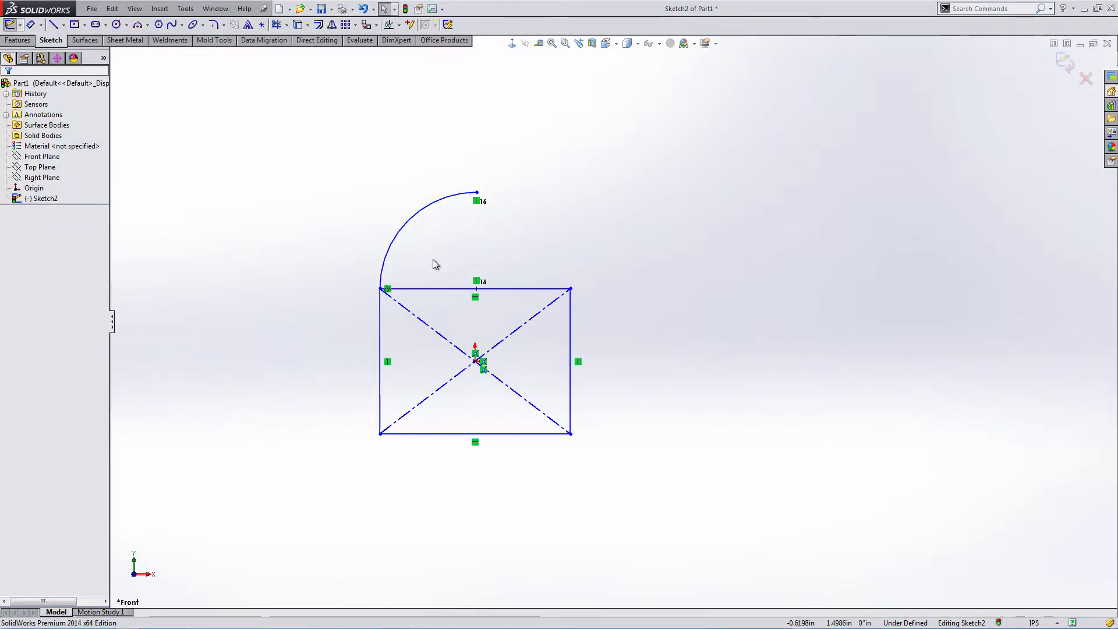
pyautogui.moveTo(476, 192)
pyautogui.mouseDown()
pyautogui.moveTo(457, 145)
pyautogui.moveTo(541, 145)
pyautogui.moveTo(469, 129)
pyautogui.moveTo(426, 141)
pyautogui.moveTo(499, 151)
pyautogui.moveTo(470, 94)
pyautogui.moveTo(455, 144)
pyautogui.moveTo(516, 136)
pyautogui.moveTo(499, 169)
pyautogui.moveTo(477, 158)
pyautogui.mouseUp()
pyautogui.press('Escape')
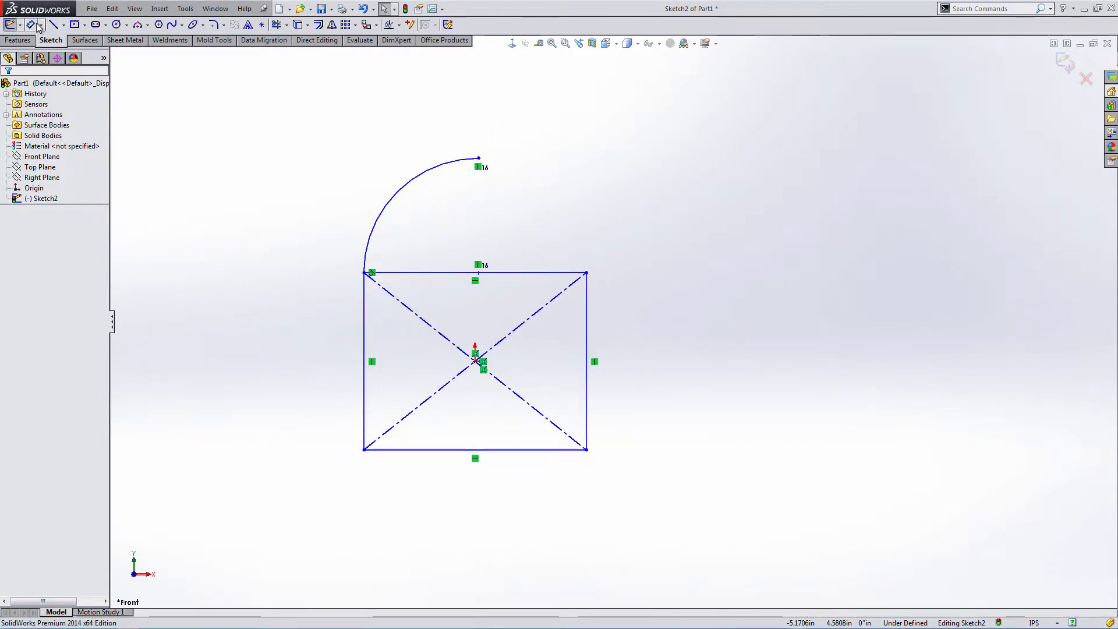
# Dimension the arc's radius outside its upper left and set it to 1.5 in
pyautogui.click(403, 188)
pyautogui.click(315, 157)
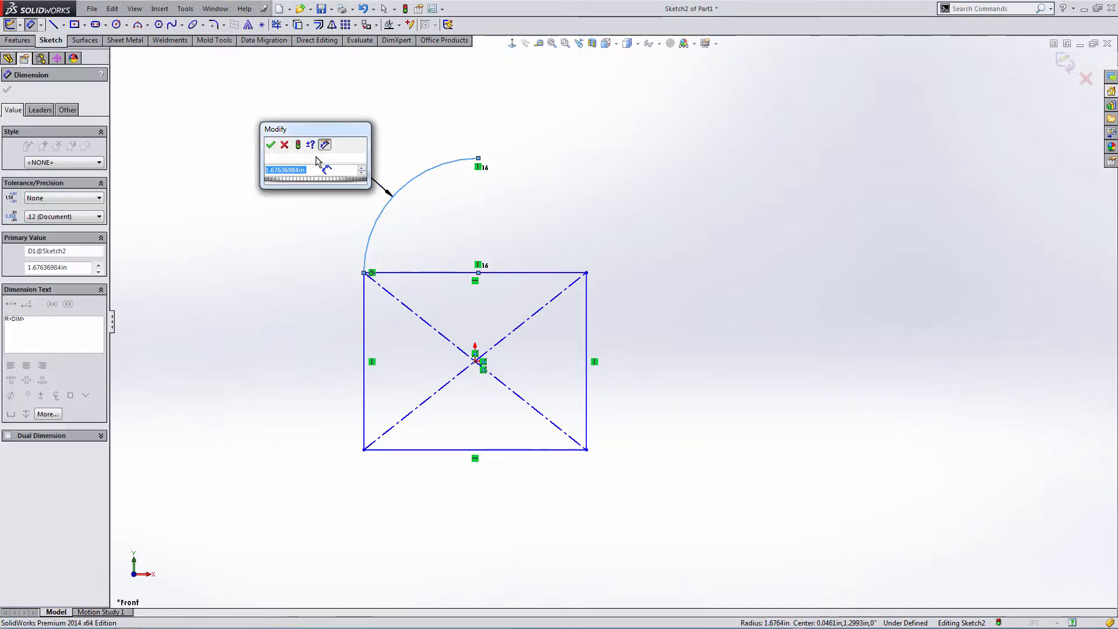
pyautogui.write('1.5')
pyautogui.click(270, 145)
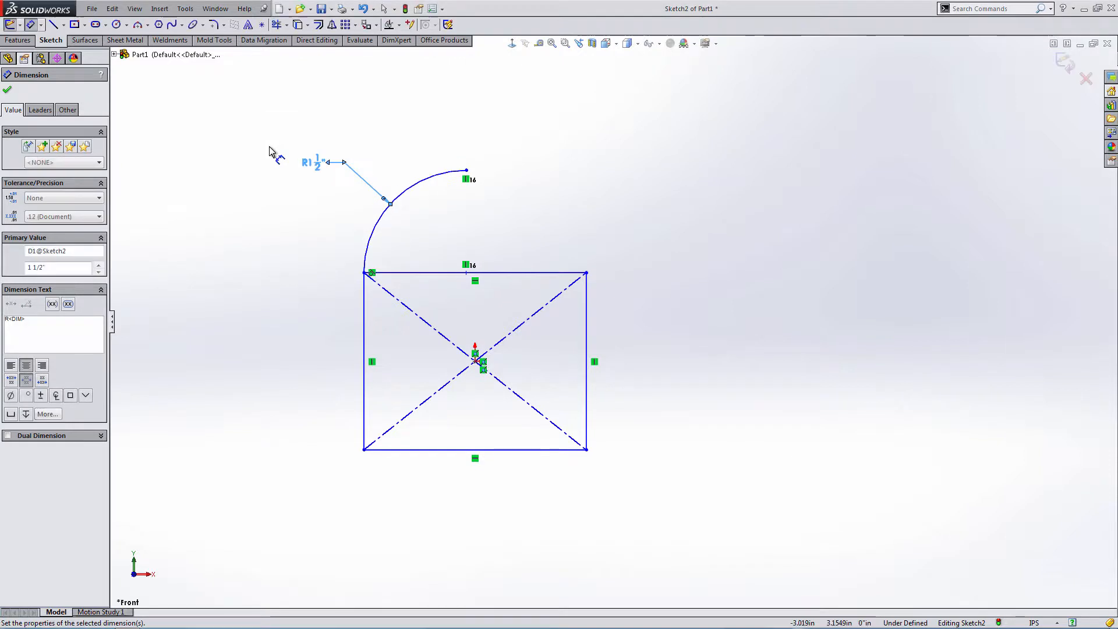
# Display the arc's radius dimension as a diameter
pyautogui.click(313, 165)
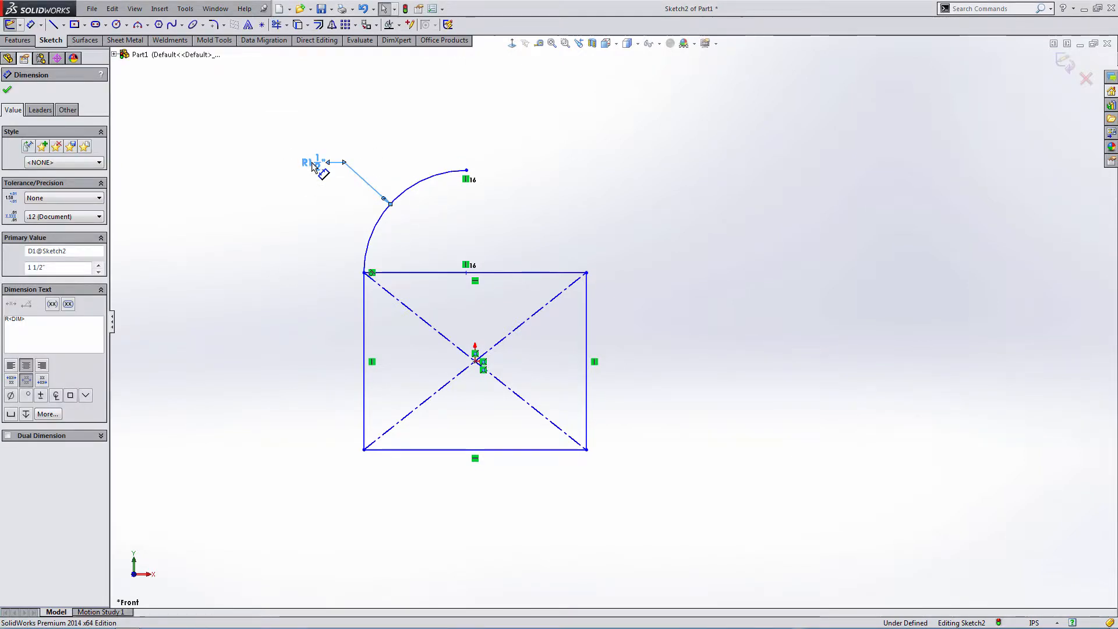
pyautogui.rightClick(313, 164)
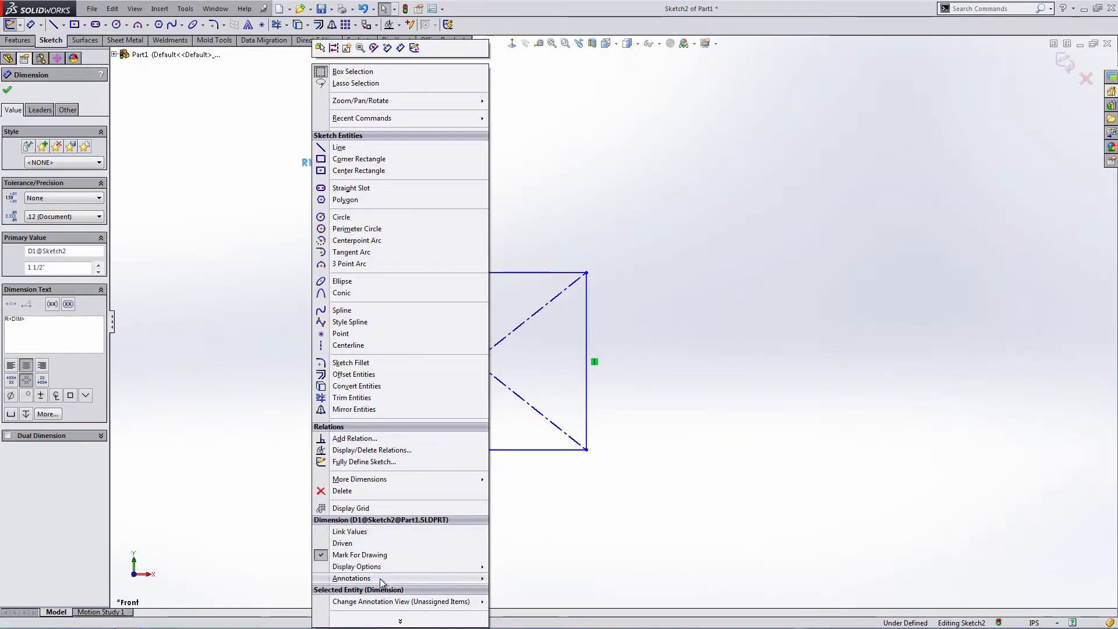
pyautogui.moveTo(384, 572)
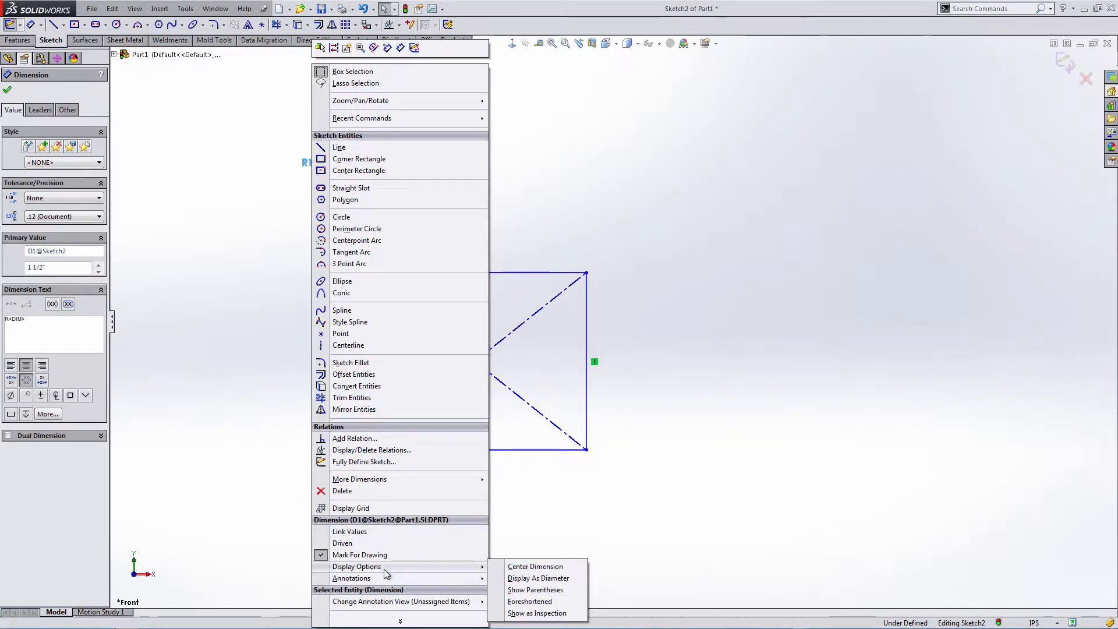
pyautogui.click(524, 579)
pyautogui.click(327, 270)
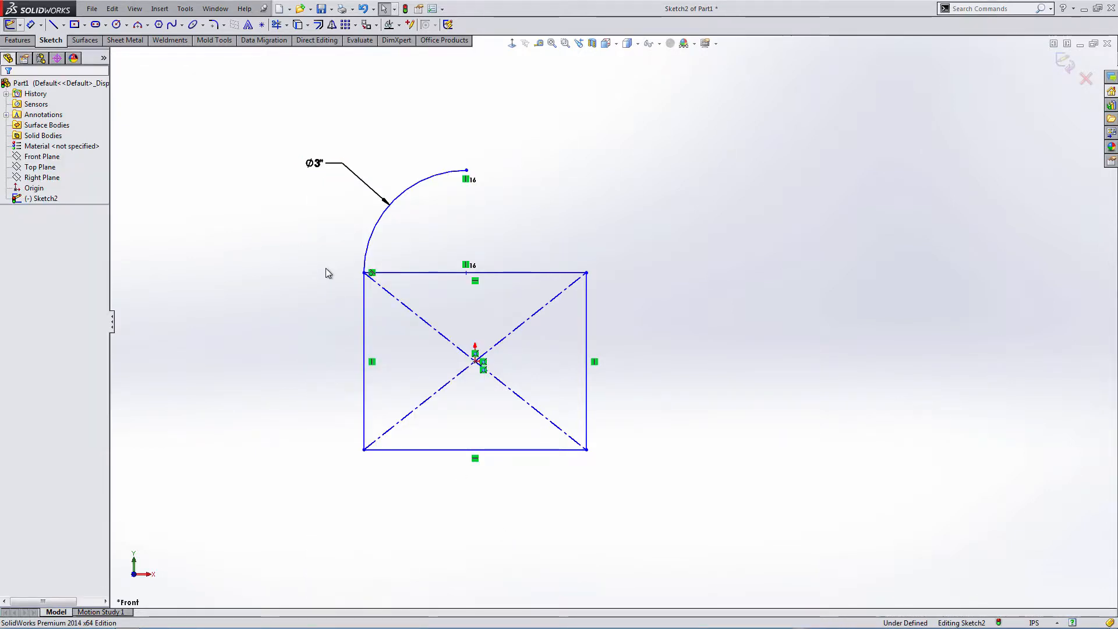
# Switch the arc's diameter dimension back to a radius display
pyautogui.click(329, 174)
pyautogui.rightClick(325, 173)
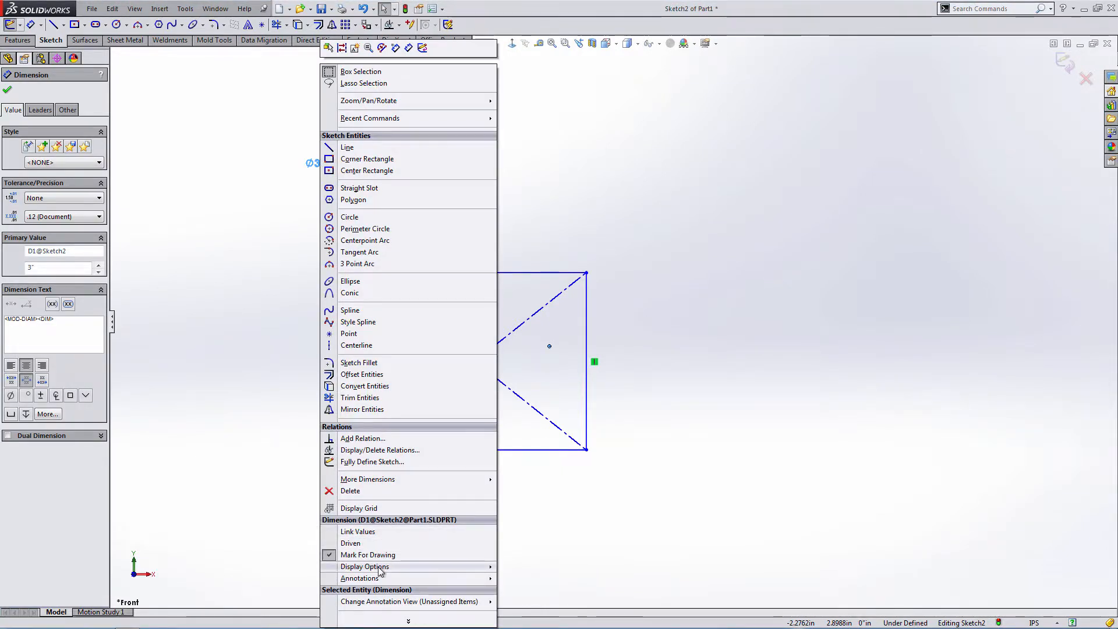
pyautogui.moveTo(373, 566)
pyautogui.click(542, 578)
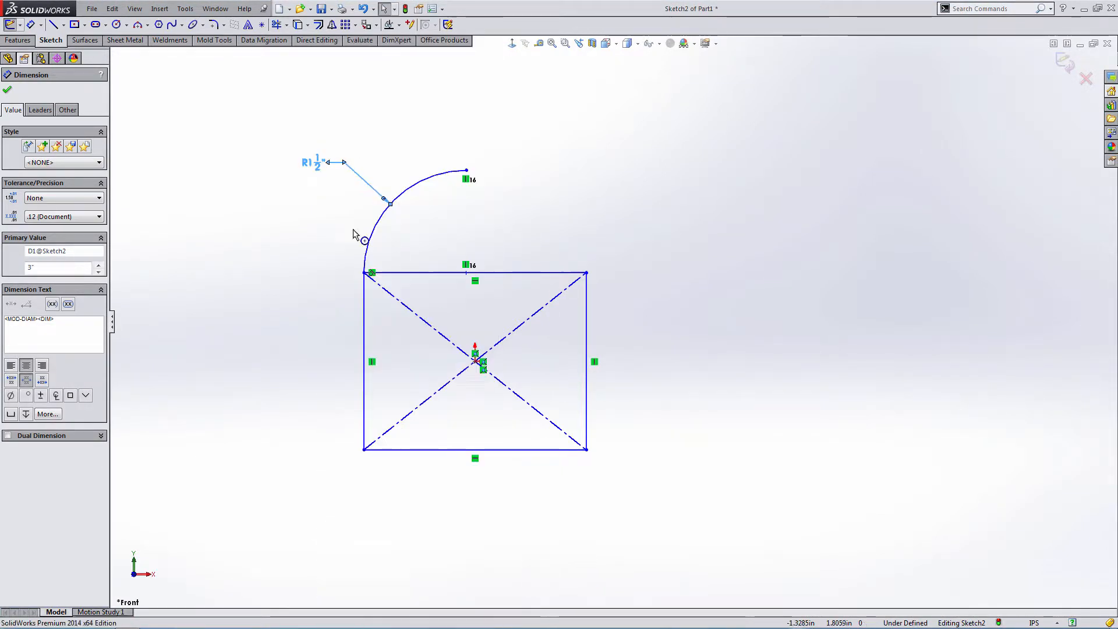
pyautogui.press('Escape')
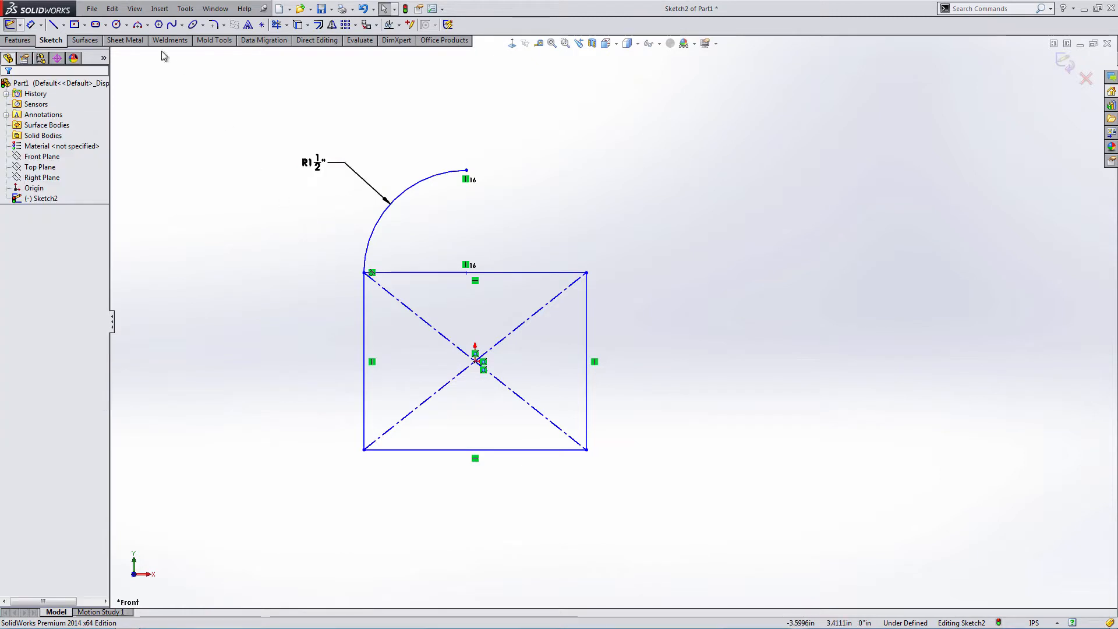
pyautogui.click(53, 24)
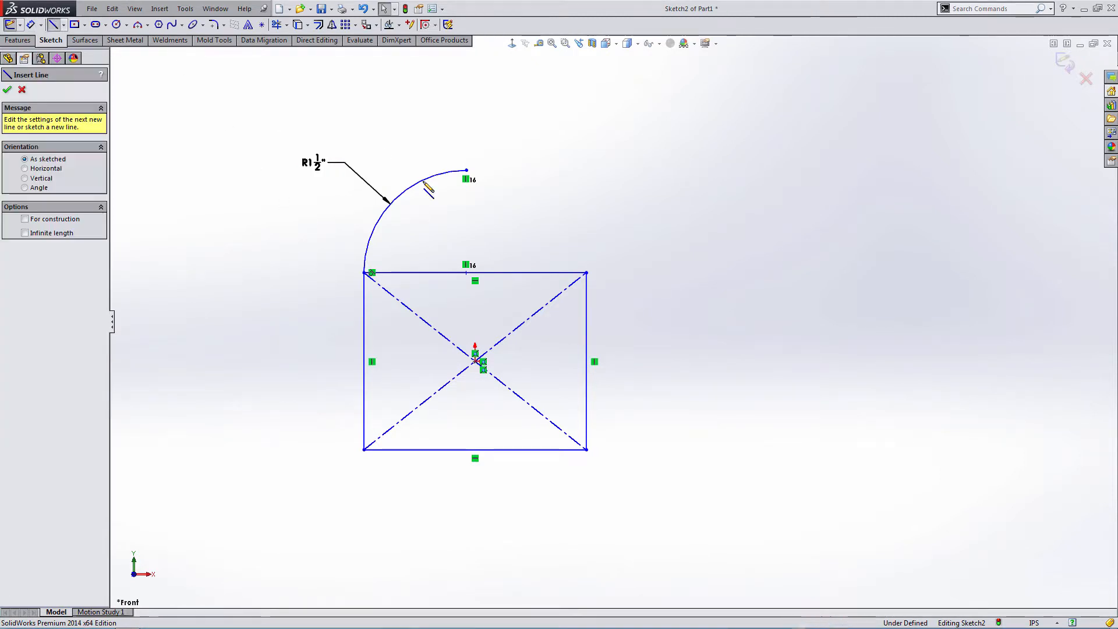
pyautogui.click(466, 171)
pyautogui.press('Escape')
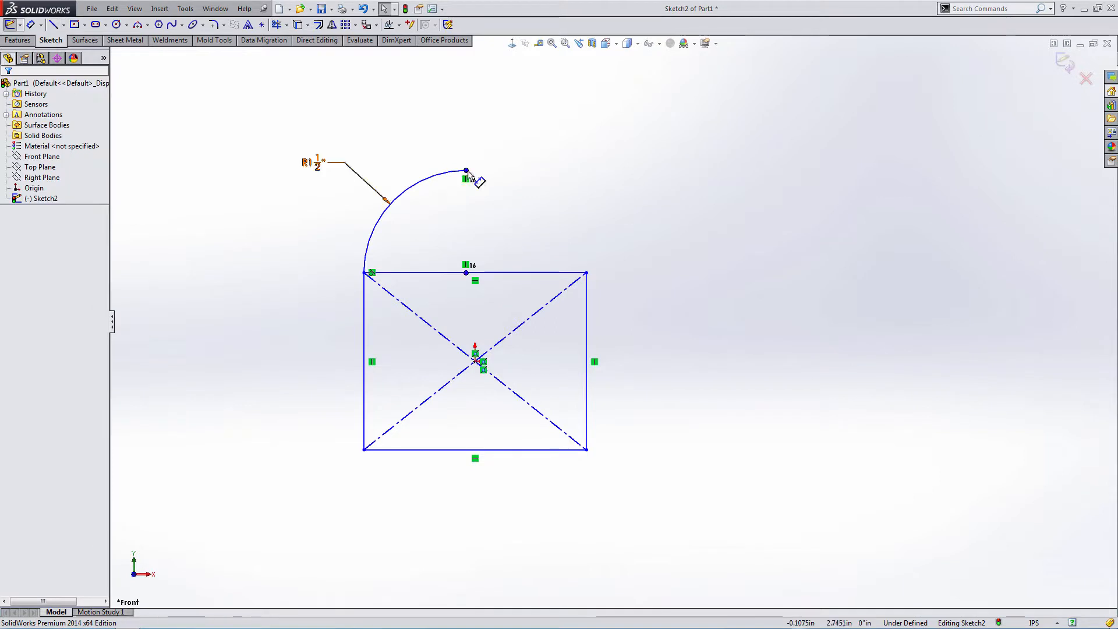
# Draw a stair-step line chain from the arc's upper endpoint: down, horizontally right, and down to the rectangle's top edge
pyautogui.press('l')
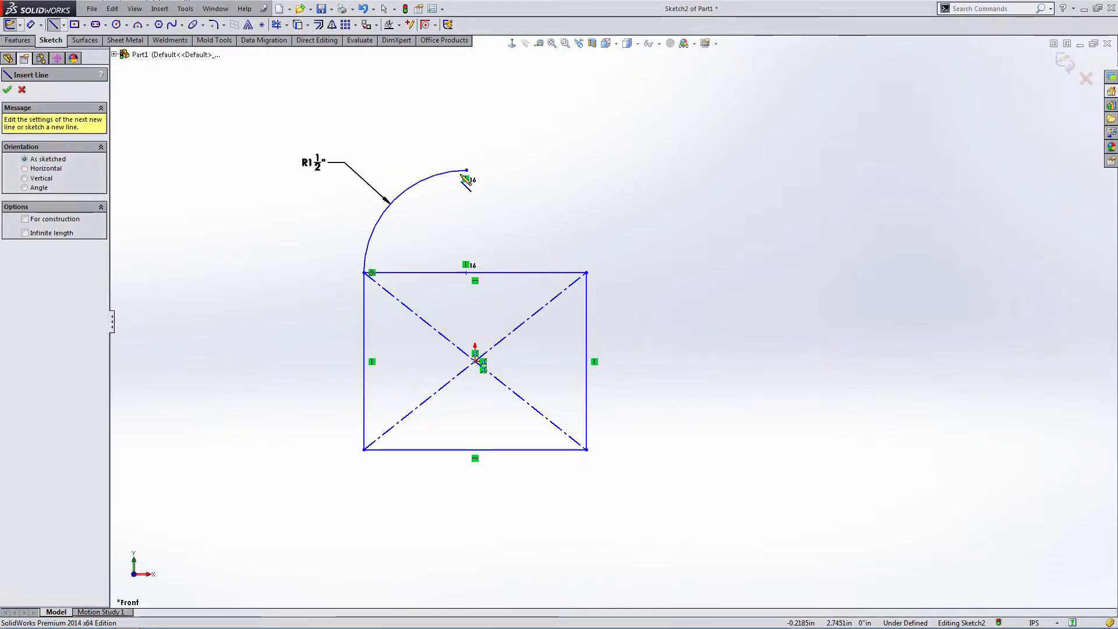
pyautogui.click(466, 171)
pyautogui.click(467, 230)
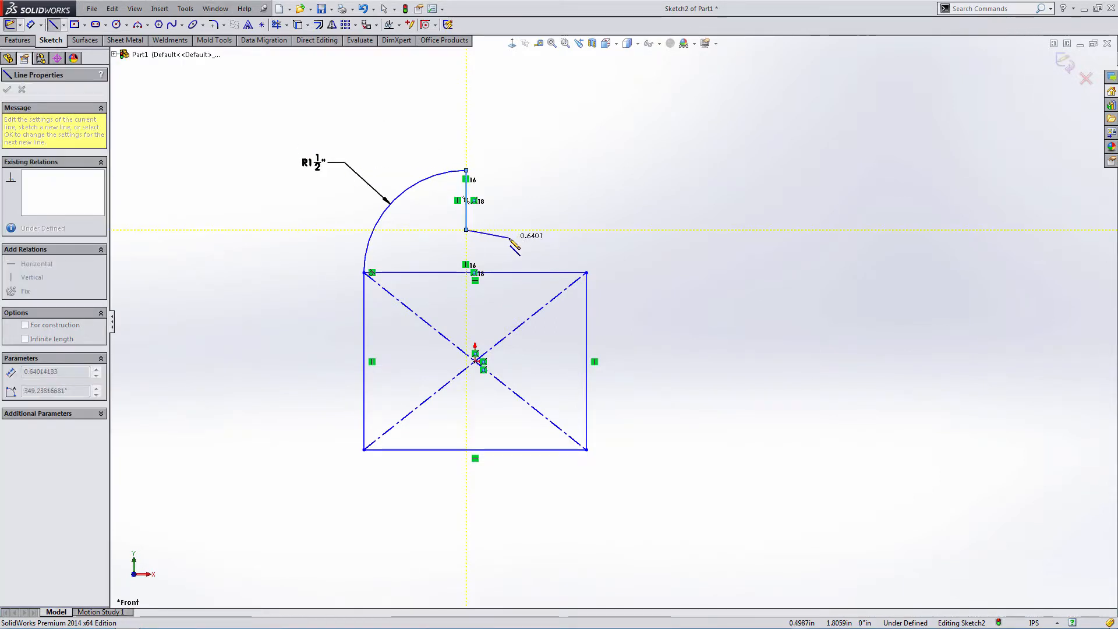
pyautogui.click(532, 272)
pyautogui.press('Escape')
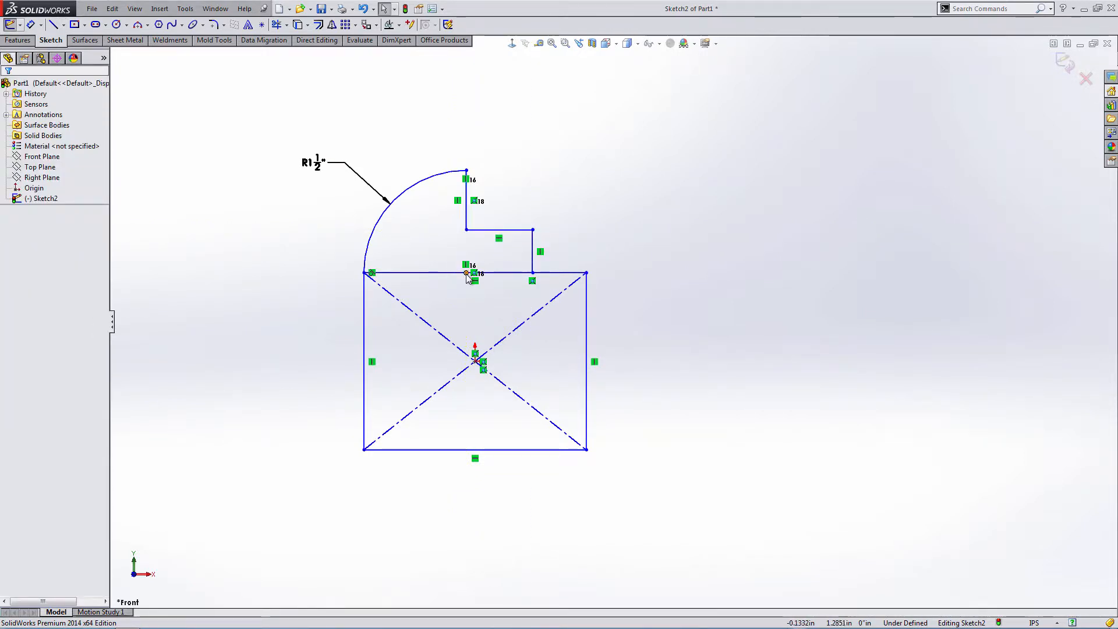
# Trim the rectangle's top edge between its upper-left corner and the lower end of the stair-step chain
pyautogui.click(275, 27)
pyautogui.click(434, 272)
pyautogui.press('Escape')
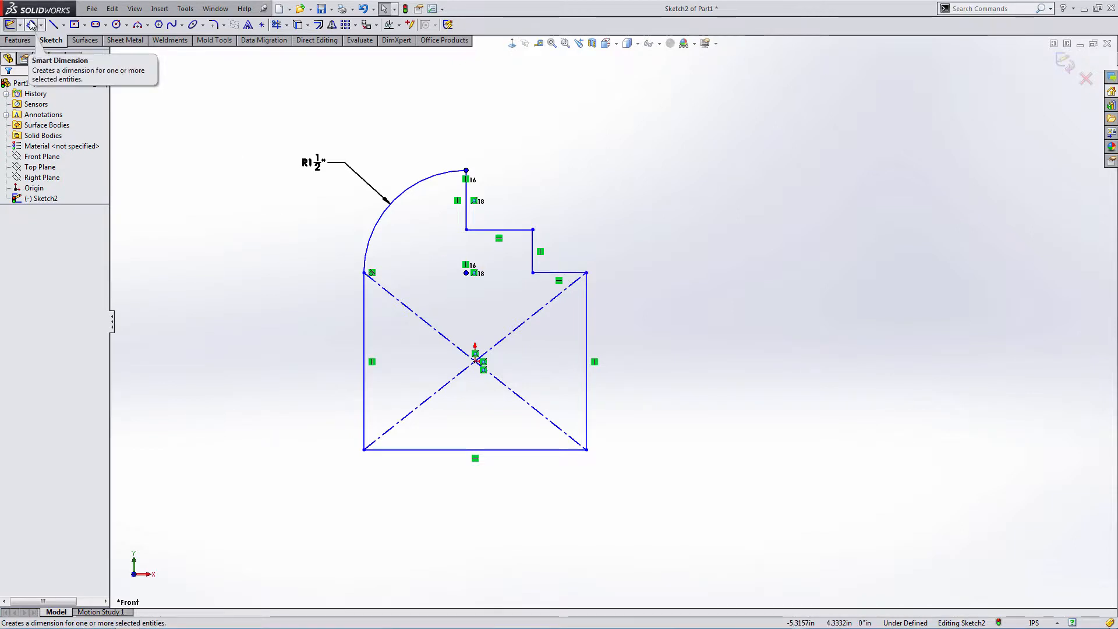
# Add an equal relation to the two horizontal step lines and the short vertical line between them
pyautogui.click(559, 276)
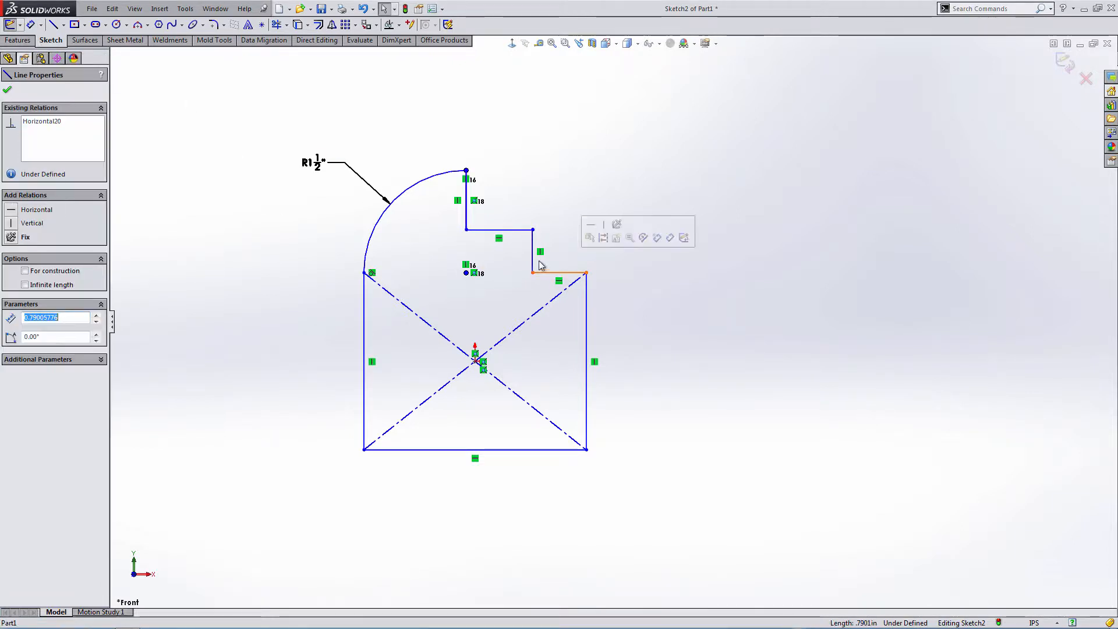
pyautogui.keyDown('ctrl'); pyautogui.click(508, 231); pyautogui.keyUp('ctrl')
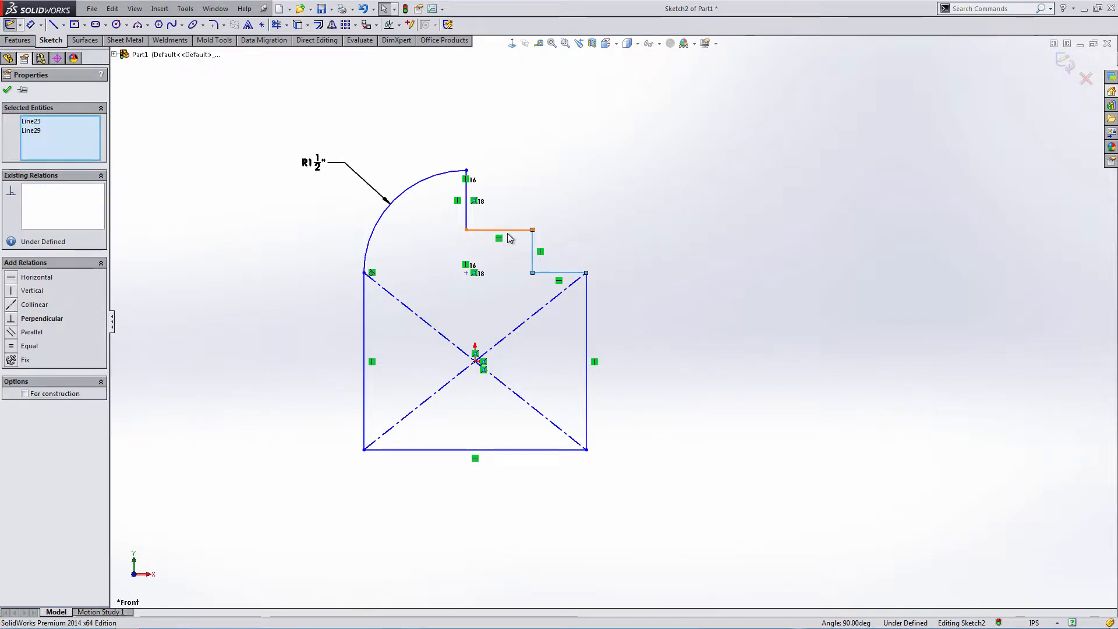
pyautogui.keyDown('ctrl'); pyautogui.click(533, 250); pyautogui.keyUp('ctrl')
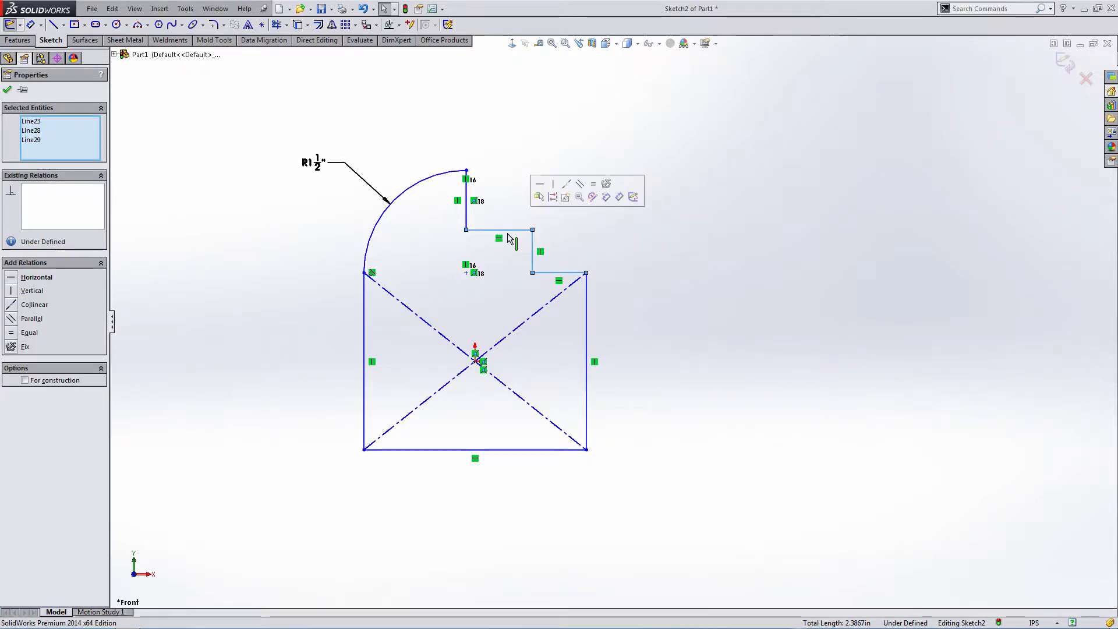
pyautogui.click(588, 185)
pyautogui.click(584, 182)
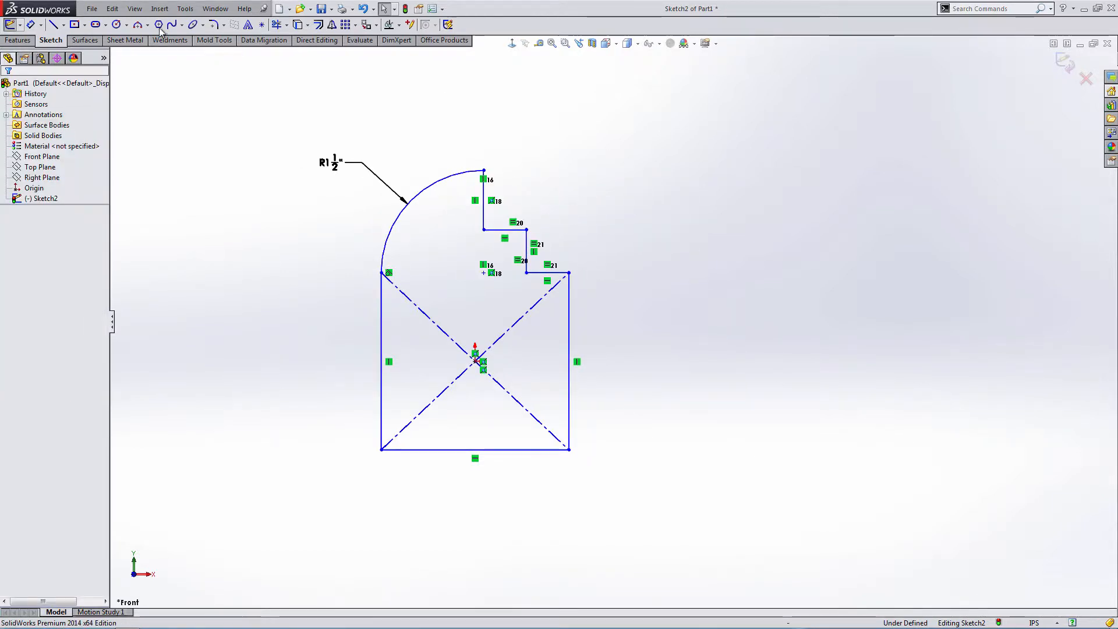
# Dimension the width between the rectangle's left and right edges below the sketch and set it to 2.75 in
pyautogui.click(32, 24)
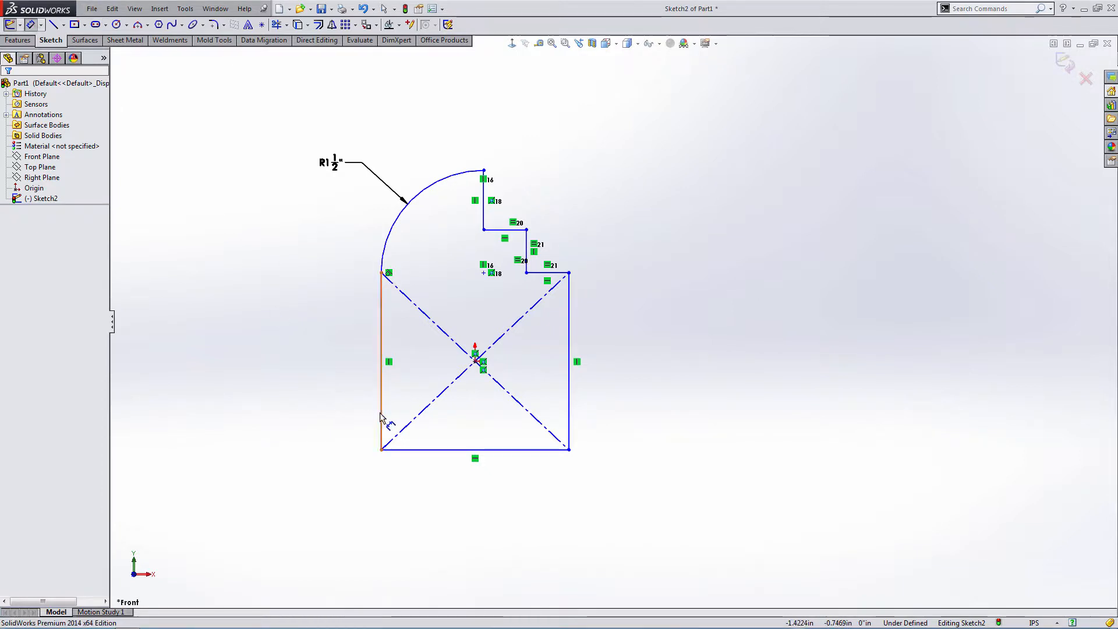
pyautogui.click(381, 422)
pyautogui.click(564, 389)
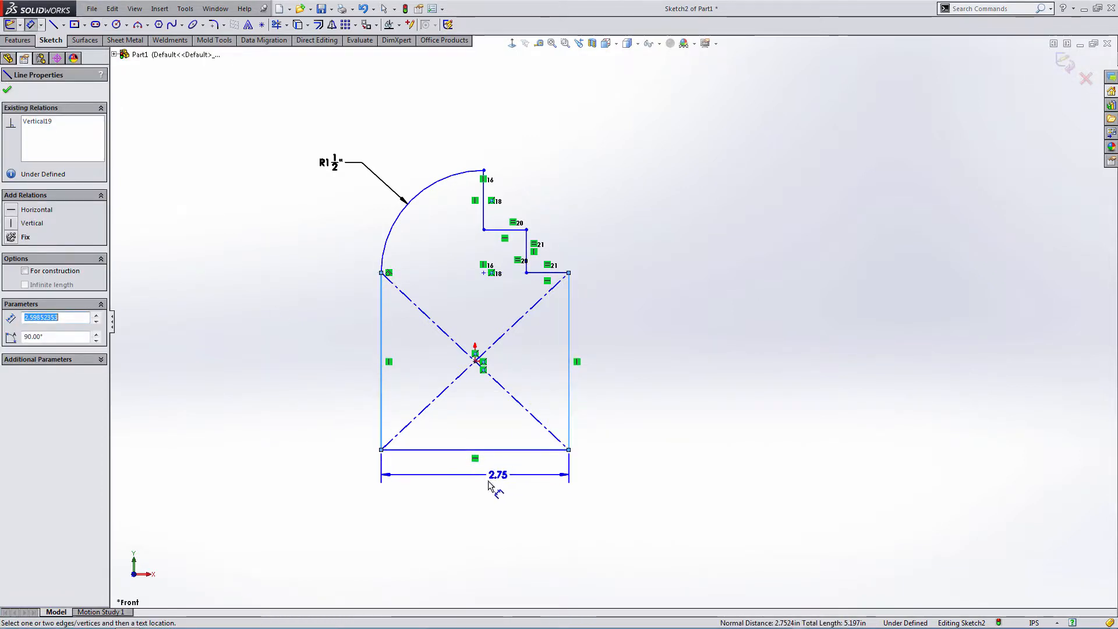
pyautogui.click(482, 481)
pyautogui.write('75')
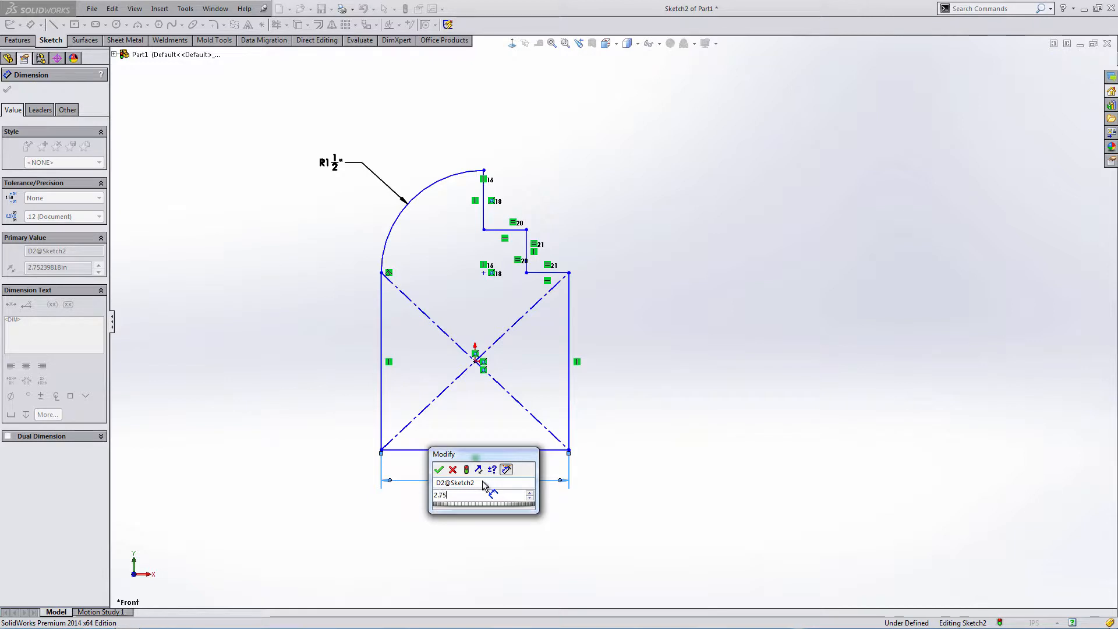
pyautogui.press('Return')
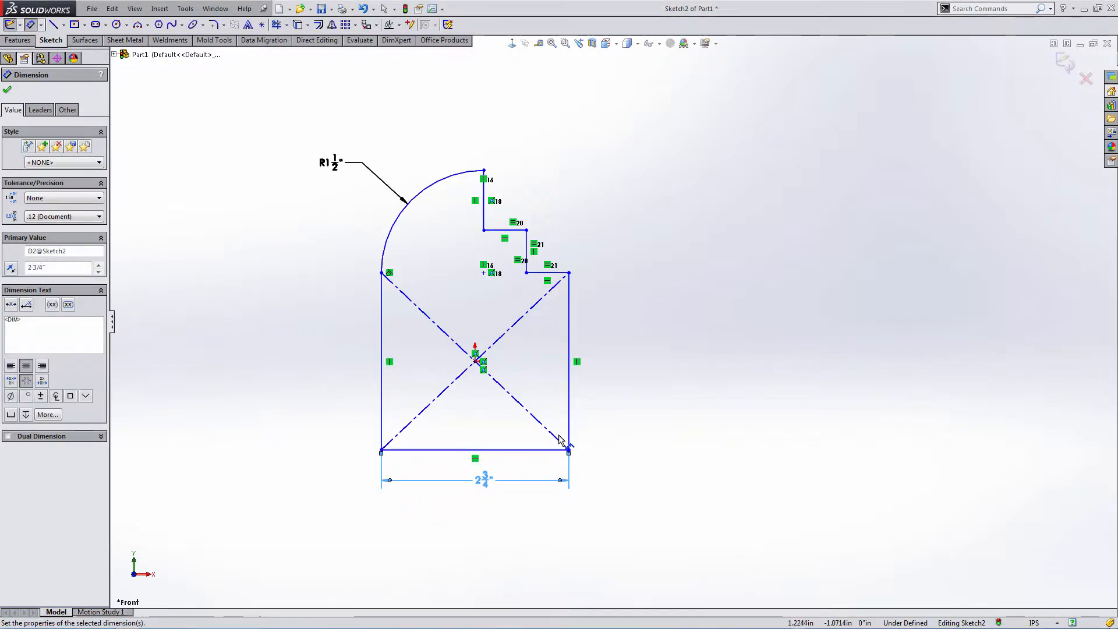
pyautogui.press('Escape')
# Select the rectangle's bottom and right edges together for adding a relation
pyautogui.click(537, 450)
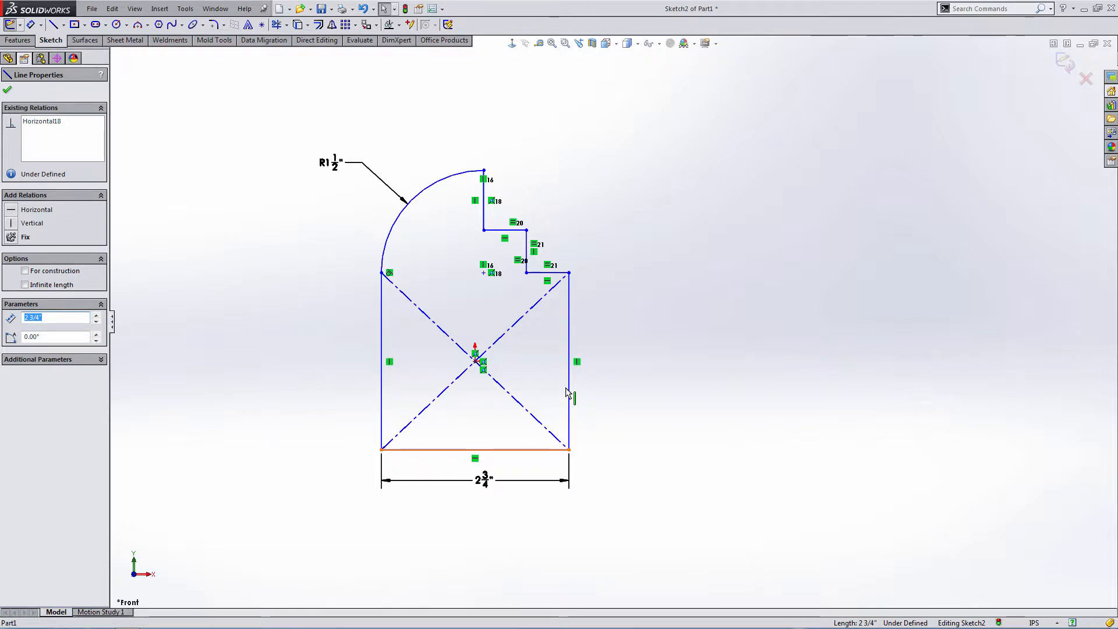
pyautogui.keyDown('ctrl'); pyautogui.click(566, 383); pyautogui.keyUp('ctrl')
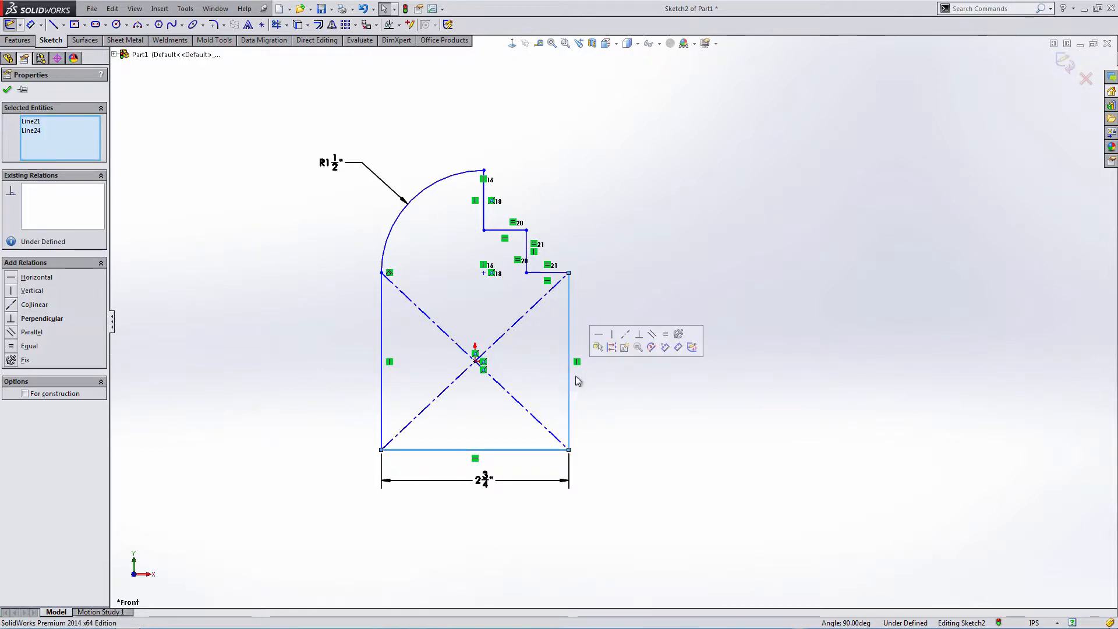
# Add an Equal relation between the profile's bottom and right lines, and test it by moving the lower-right corner
pyautogui.click(668, 336)
pyautogui.click(592, 276)
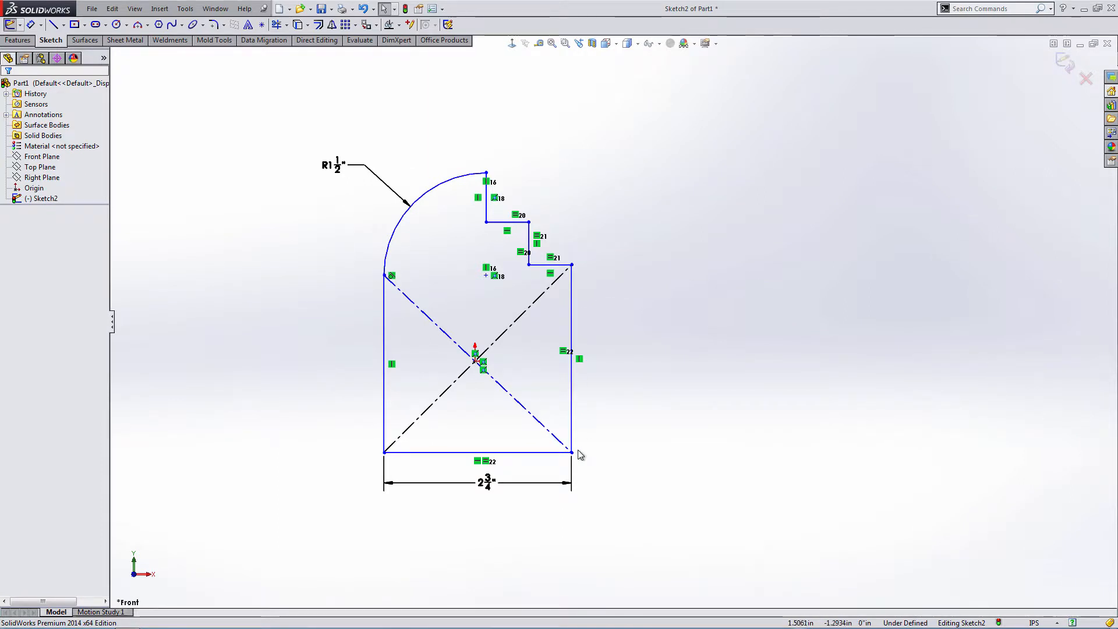
pyautogui.moveTo(572, 454)
pyautogui.mouseDown()
pyautogui.moveTo(613, 354)
pyautogui.moveTo(594, 446)
pyautogui.moveTo(562, 468)
pyautogui.moveTo(564, 448)
pyautogui.mouseUp()
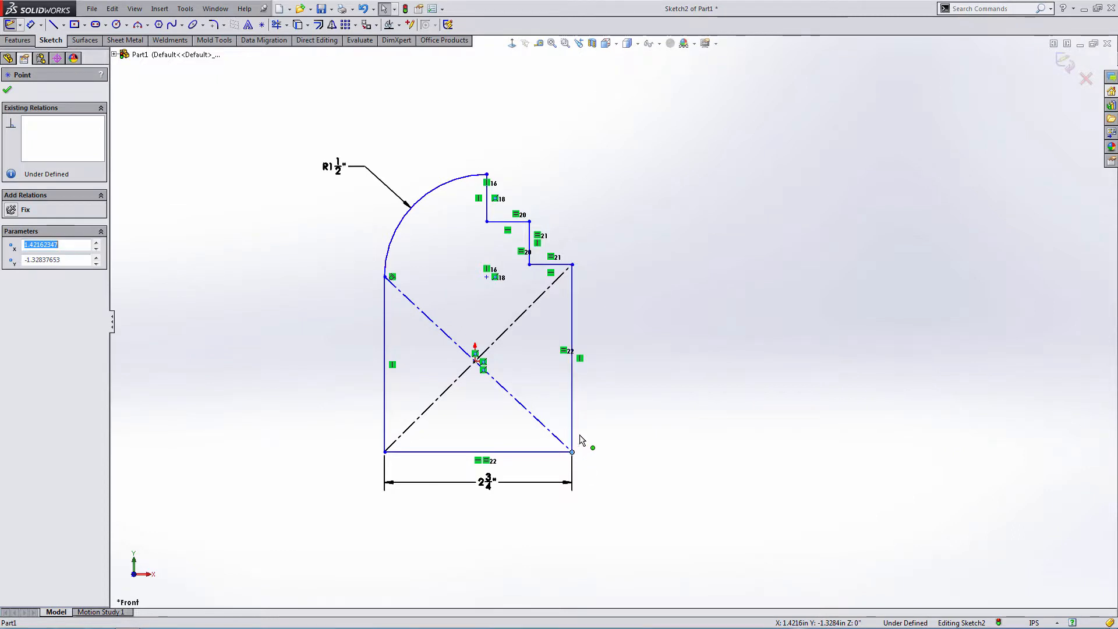
pyautogui.moveTo(579, 435)
pyautogui.mouseDown()
pyautogui.moveTo(585, 410)
pyautogui.moveTo(553, 438)
pyautogui.mouseUp()
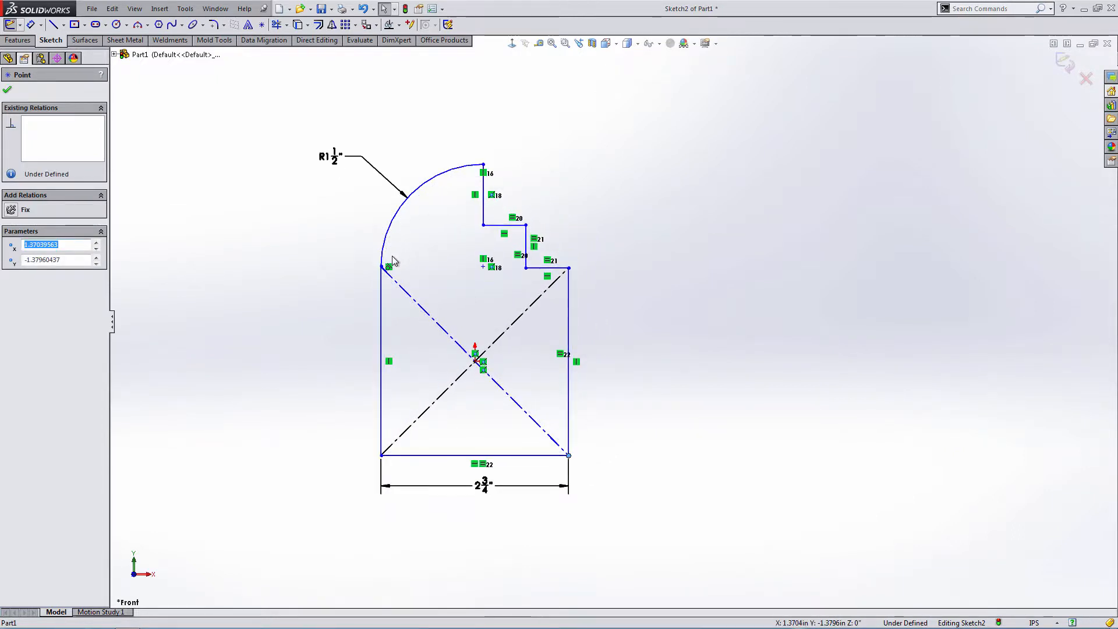
# Make the arc's lower endpoint coincident with the short horizontal line at the foot of the stepped edge
pyautogui.click(382, 267)
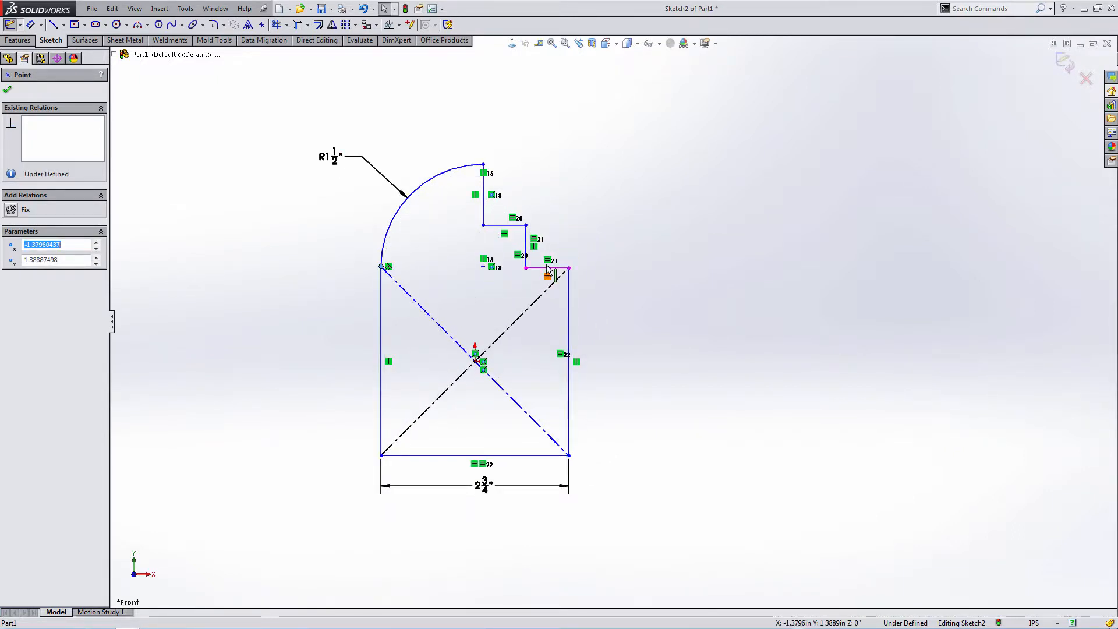
pyautogui.keyDown('ctrl'); pyautogui.click(548, 269); pyautogui.keyUp('ctrl')
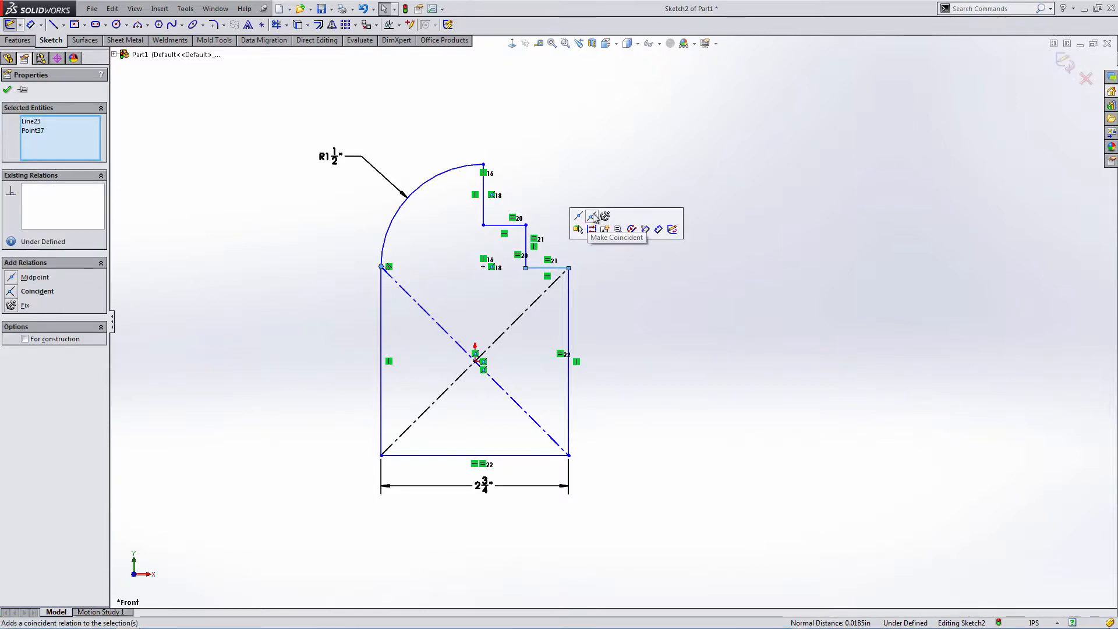
pyautogui.click(593, 217)
pyautogui.press('Escape')
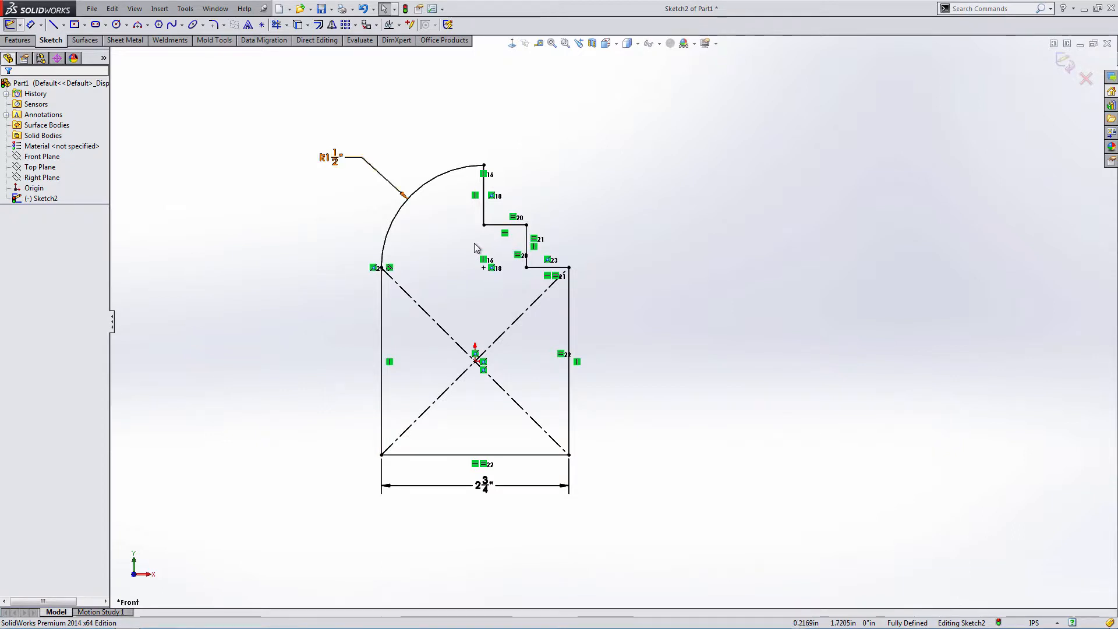
# Delete the radius dimension from the upper-left arc
pyautogui.click(337, 161)
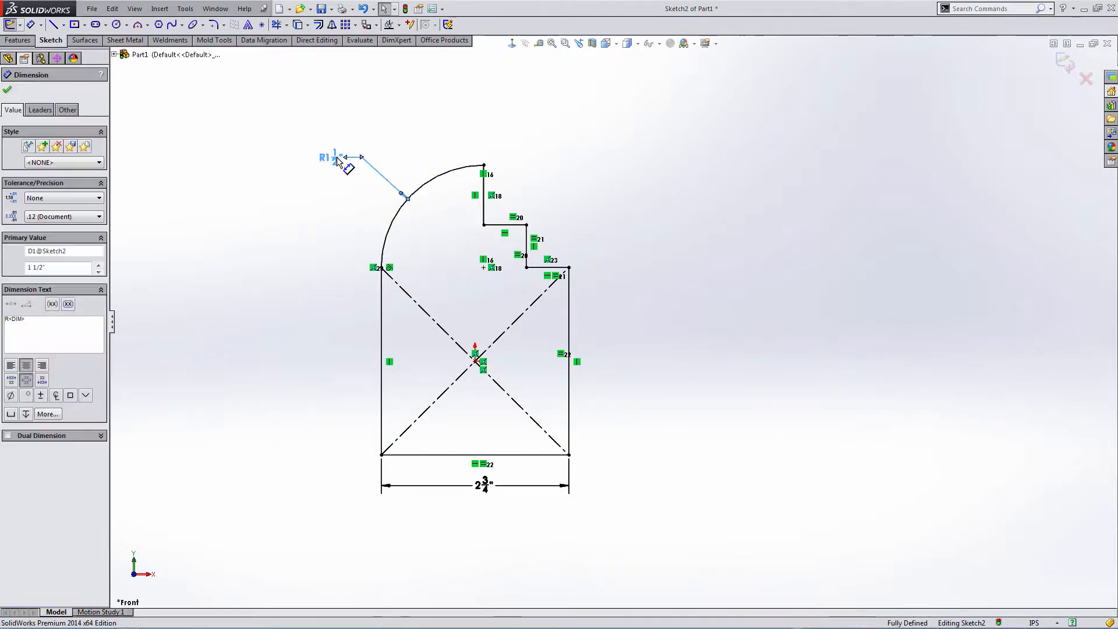
pyautogui.press('Delete')
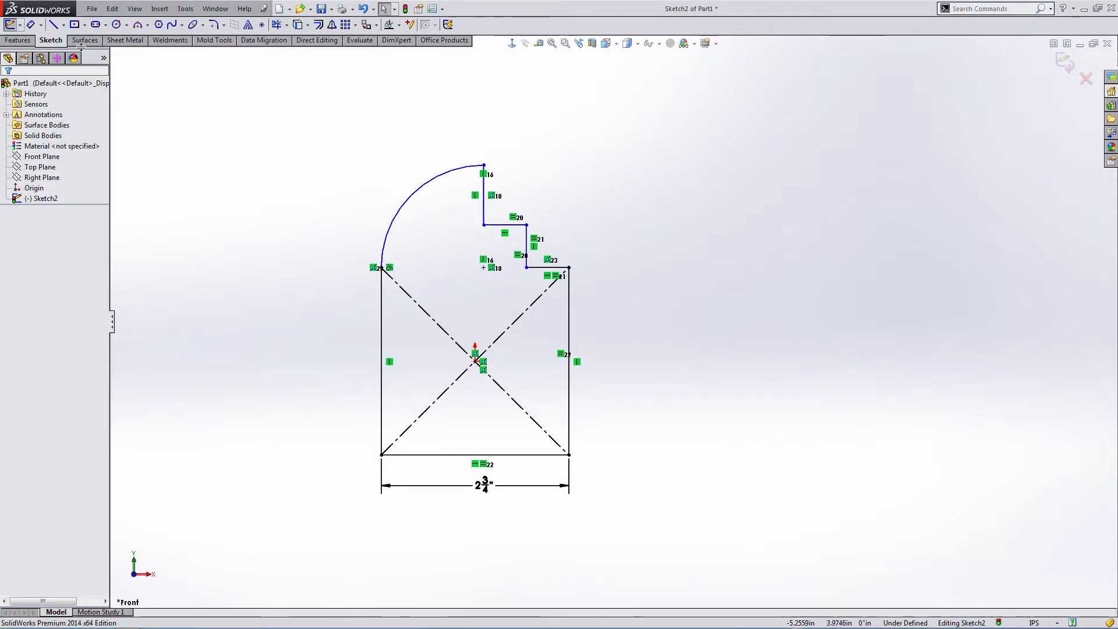
# Add an arc-length dimension to the upper-left arc using its two endpoints, and delete that dimension again
pyautogui.click(34, 25)
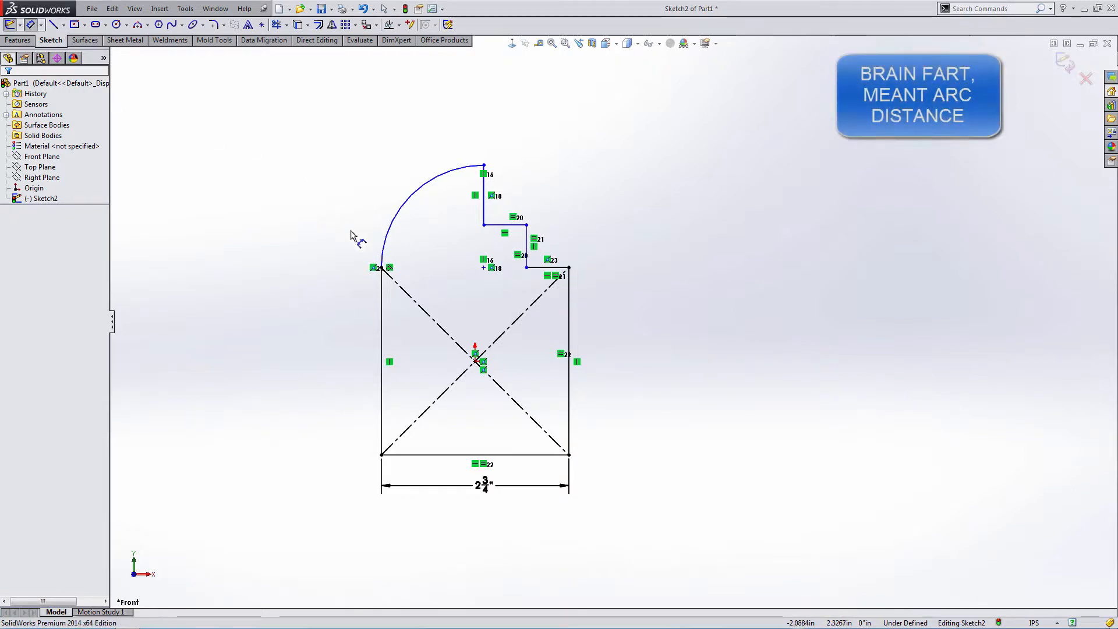
pyautogui.click(381, 268)
pyautogui.click(483, 166)
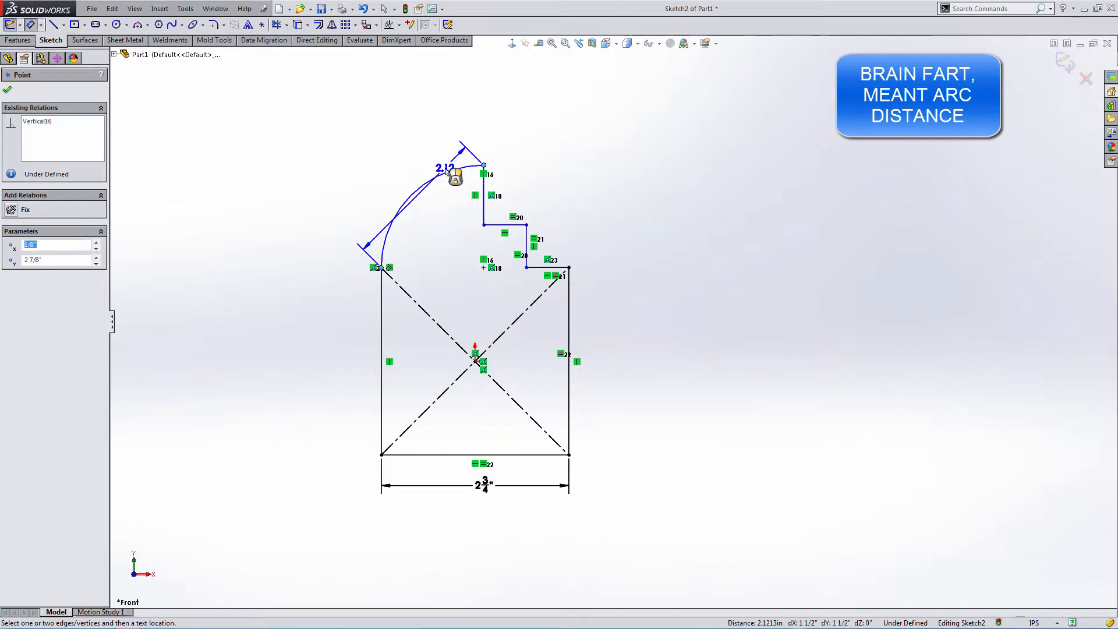
pyautogui.click(446, 173)
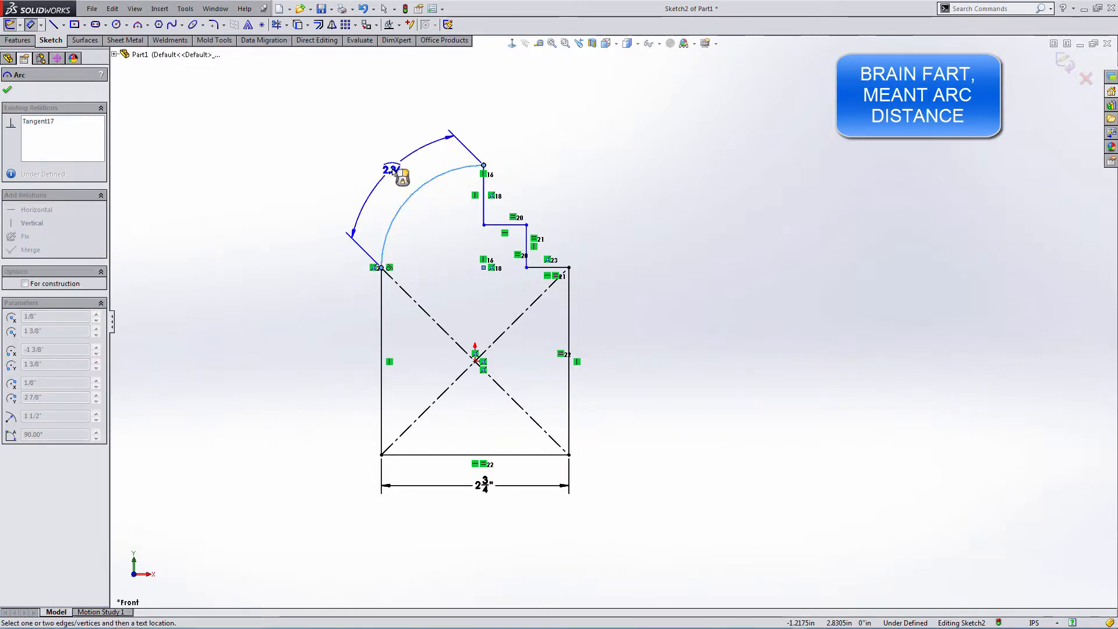
pyautogui.click(394, 171)
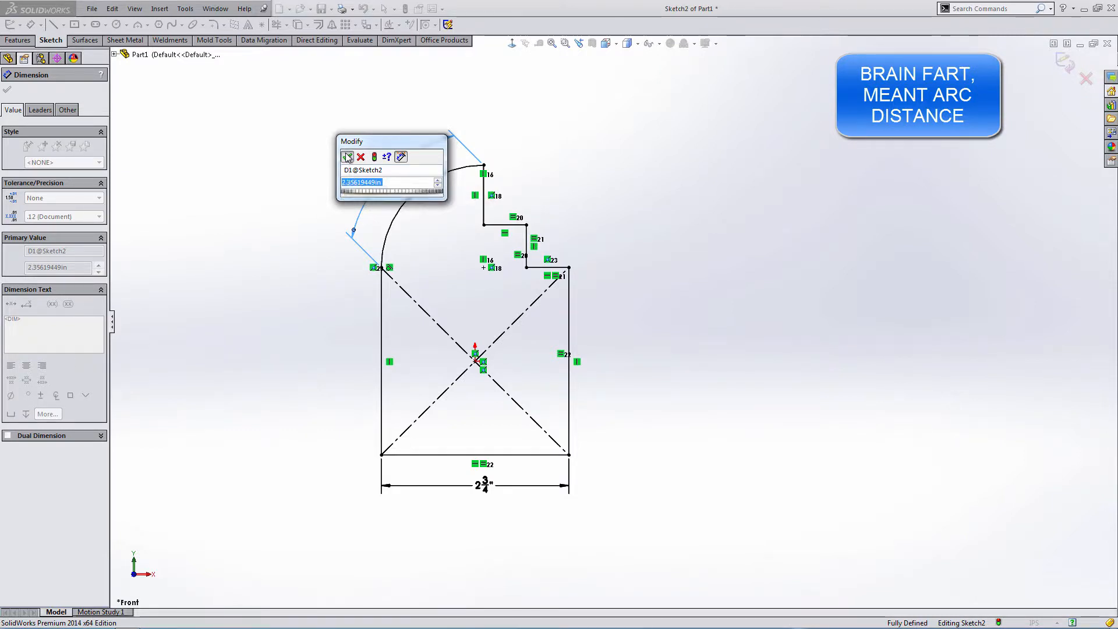
pyautogui.click(347, 157)
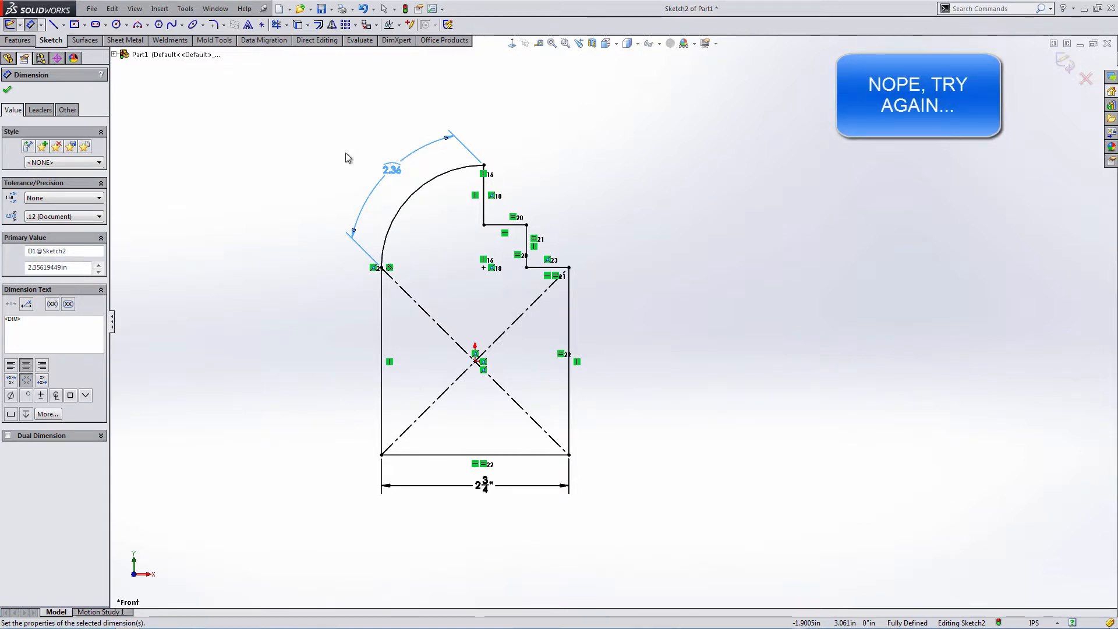
pyautogui.press('Escape')
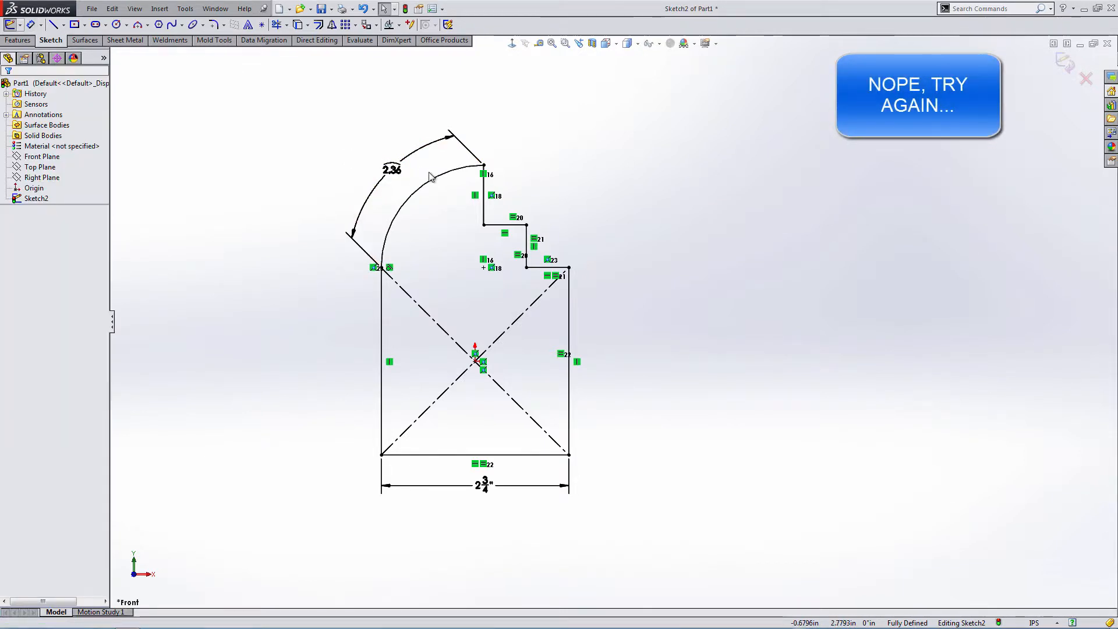
pyautogui.click(391, 171)
pyautogui.press('Delete')
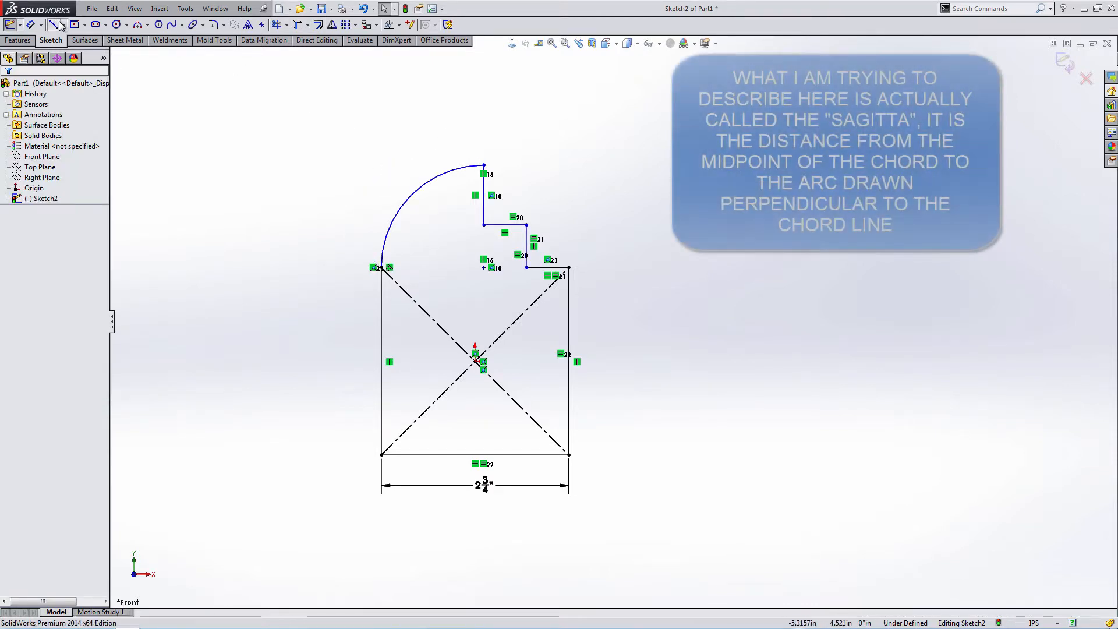
# Draw a construction centerline as a chord between the two endpoints of the upper-left arc
pyautogui.click(63, 26)
pyautogui.click(83, 49)
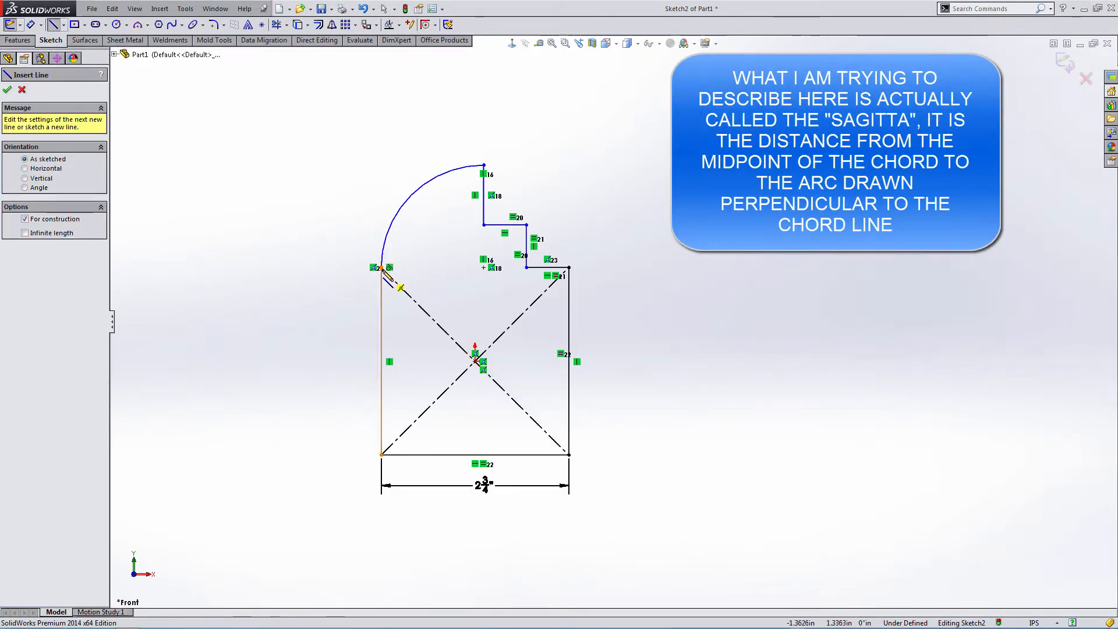
pyautogui.click(382, 267)
pyautogui.click(484, 166)
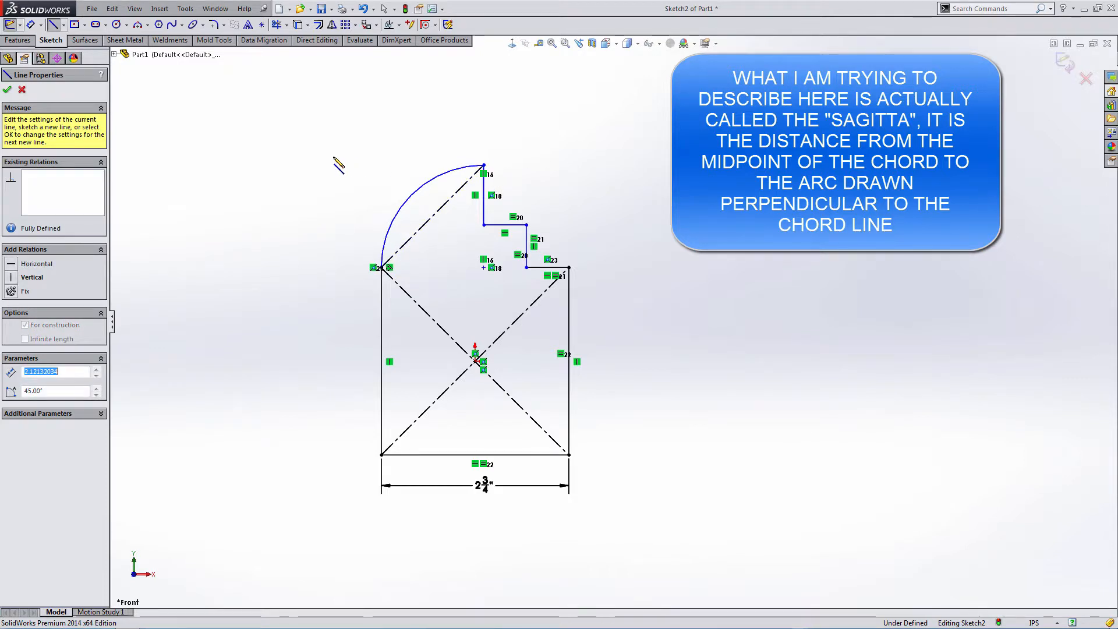
pyautogui.press('Escape')
# Dimension the distance between the construction chord and the arc as 1/4 inch
pyautogui.click(29, 24)
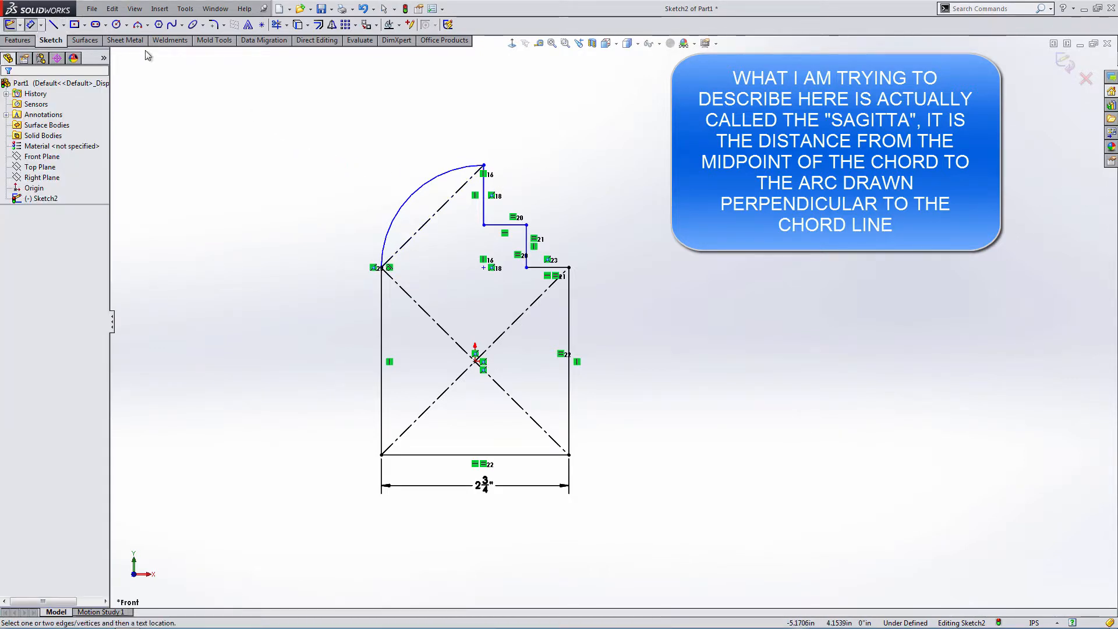
pyautogui.click(441, 208)
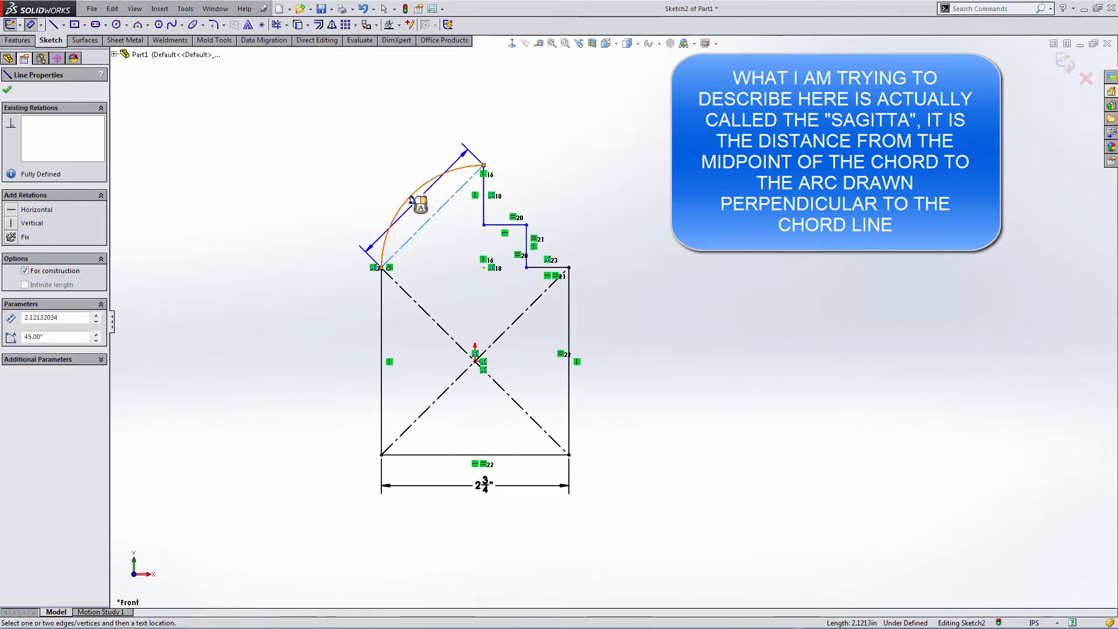
pyautogui.click(422, 185)
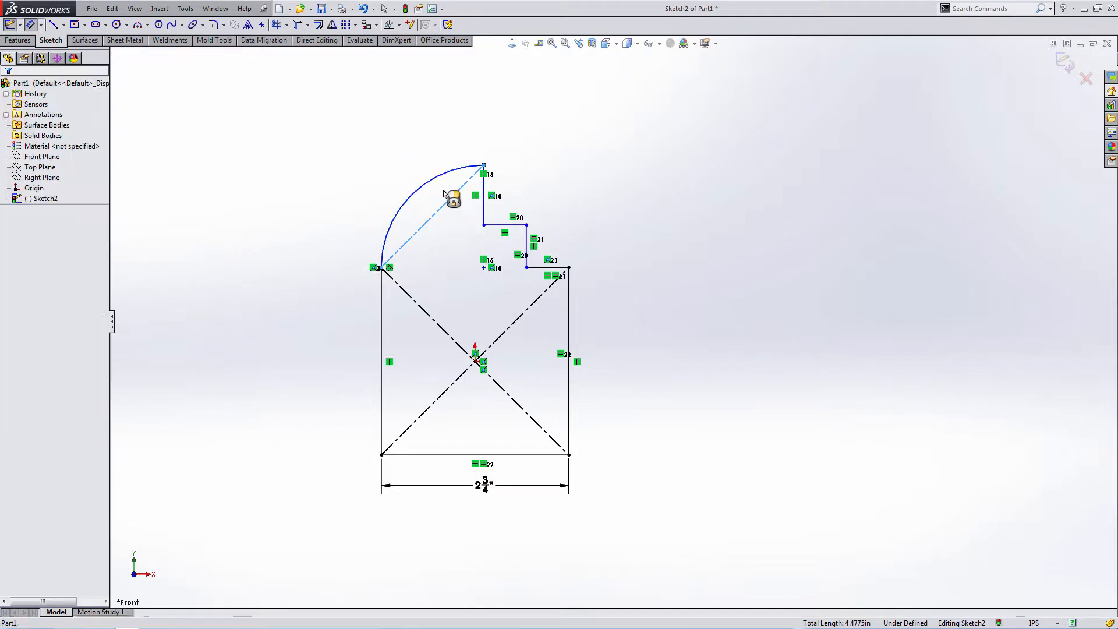
pyautogui.click(424, 186)
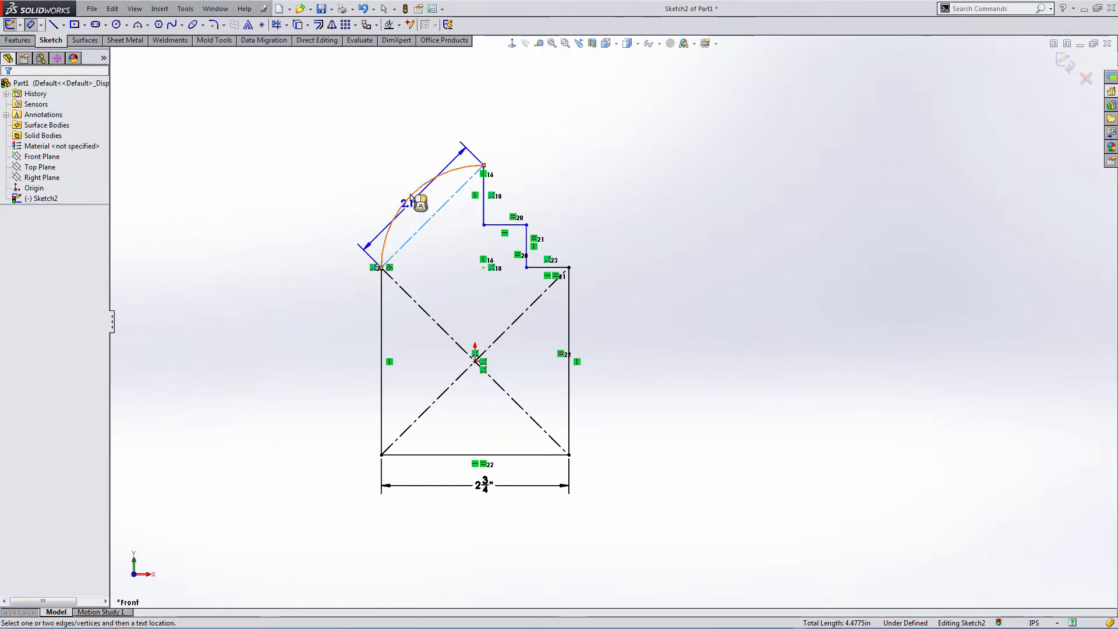
pyautogui.click(412, 197)
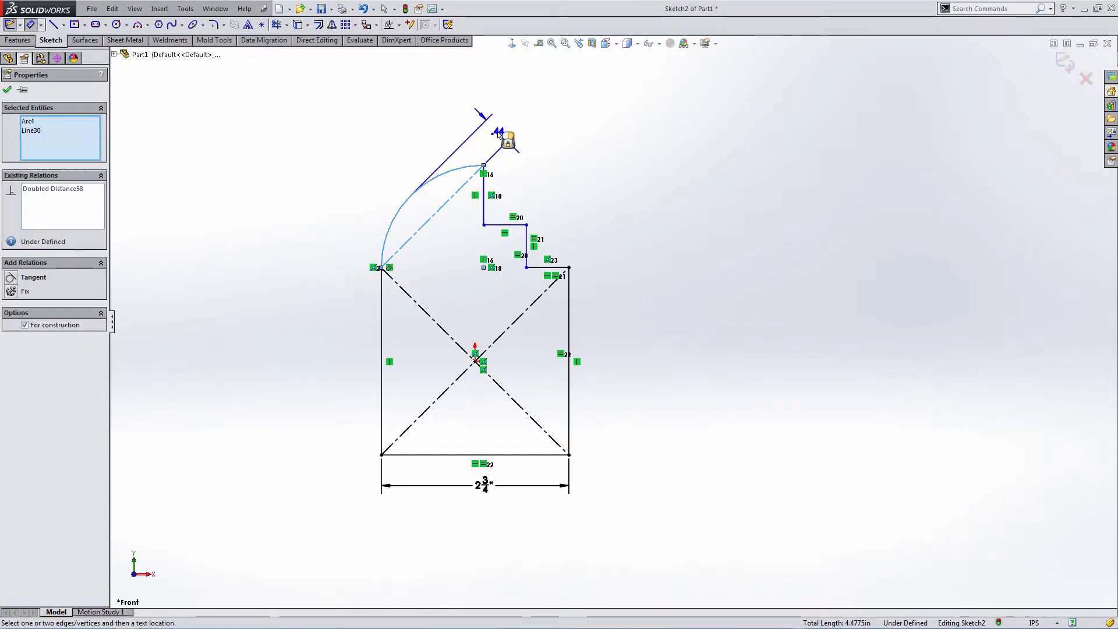
pyautogui.click(499, 134)
pyautogui.write('1/4')
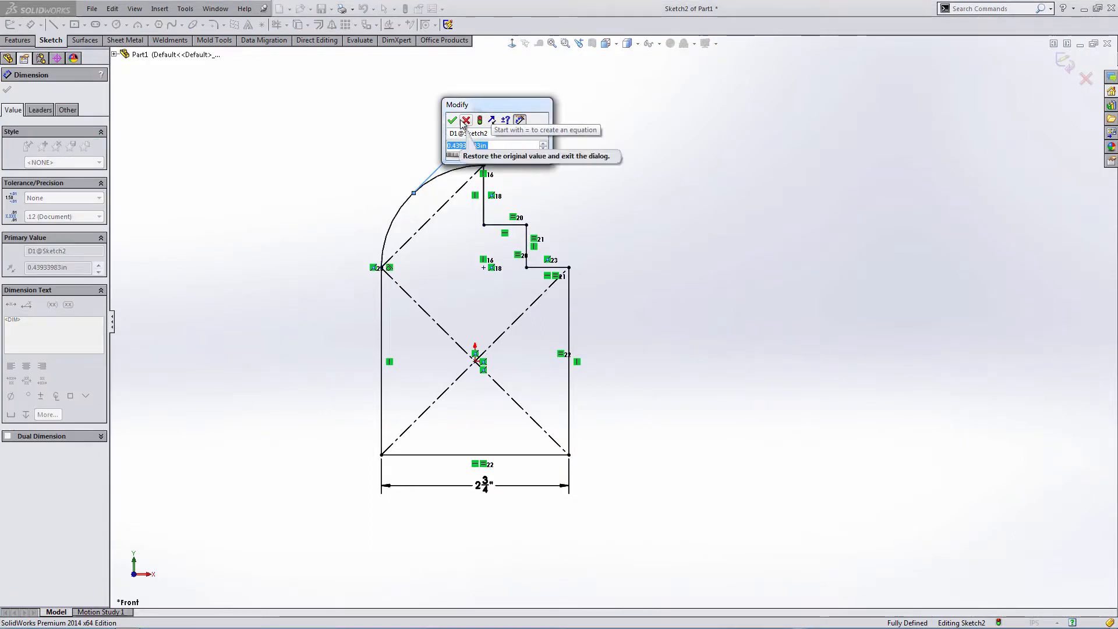
pyautogui.press('Return')
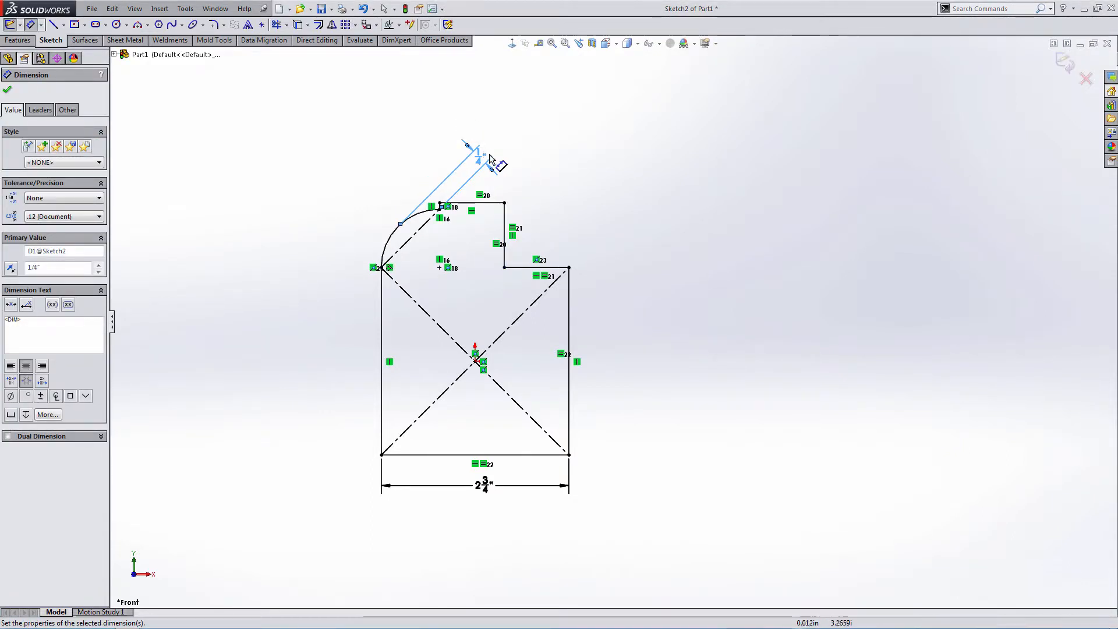
pyautogui.scroll(-5, 413, 204)
pyautogui.press('Escape')
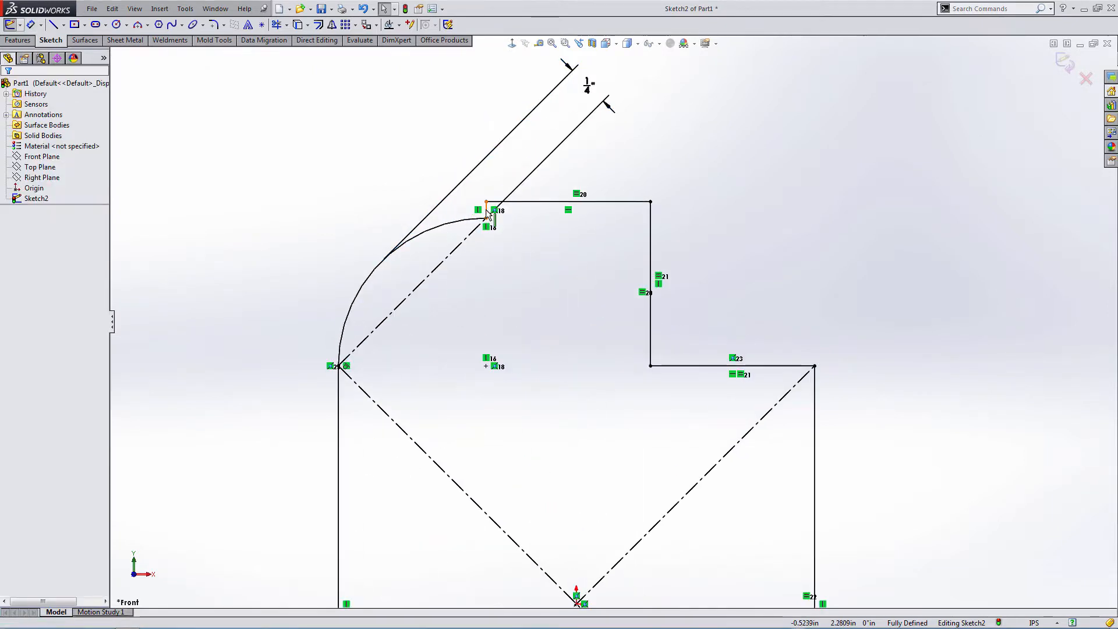
# Delete the short vertical line above the arc's upper end and try to merge the two separated endpoints
pyautogui.click(492, 210)
pyautogui.press('Delete')
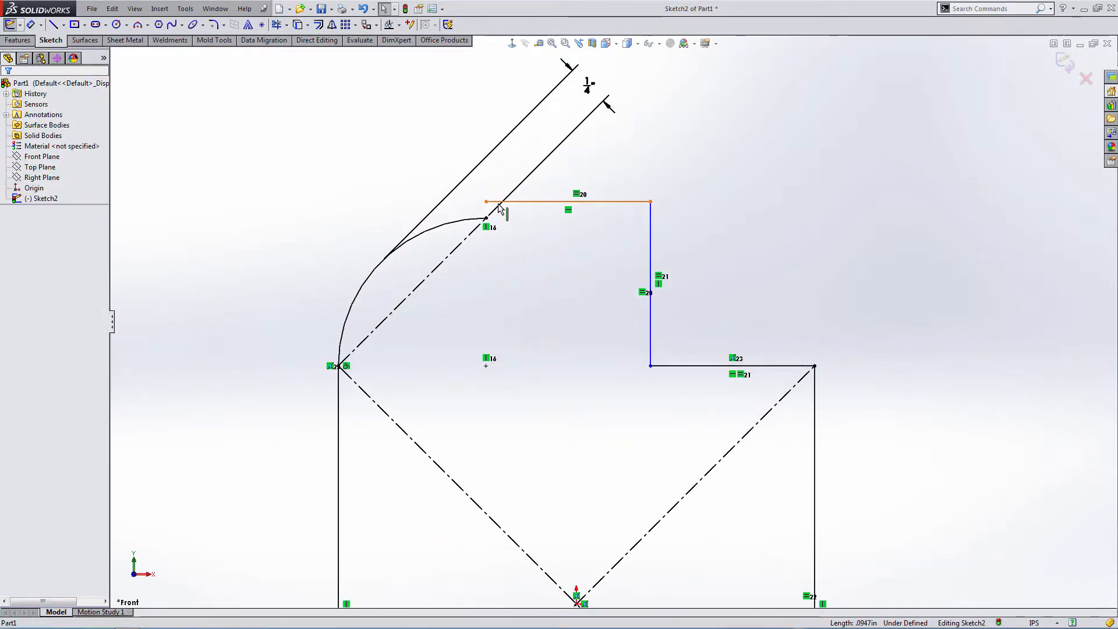
pyautogui.click(487, 202)
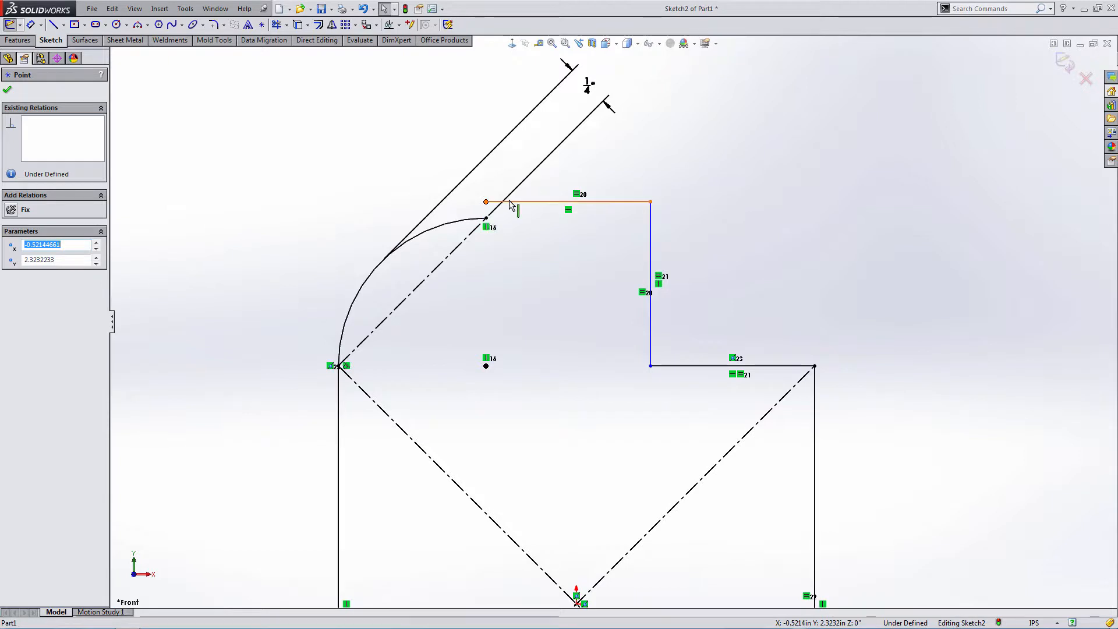
pyautogui.keyDown('ctrl'); pyautogui.click(486, 218); pyautogui.keyUp('ctrl')
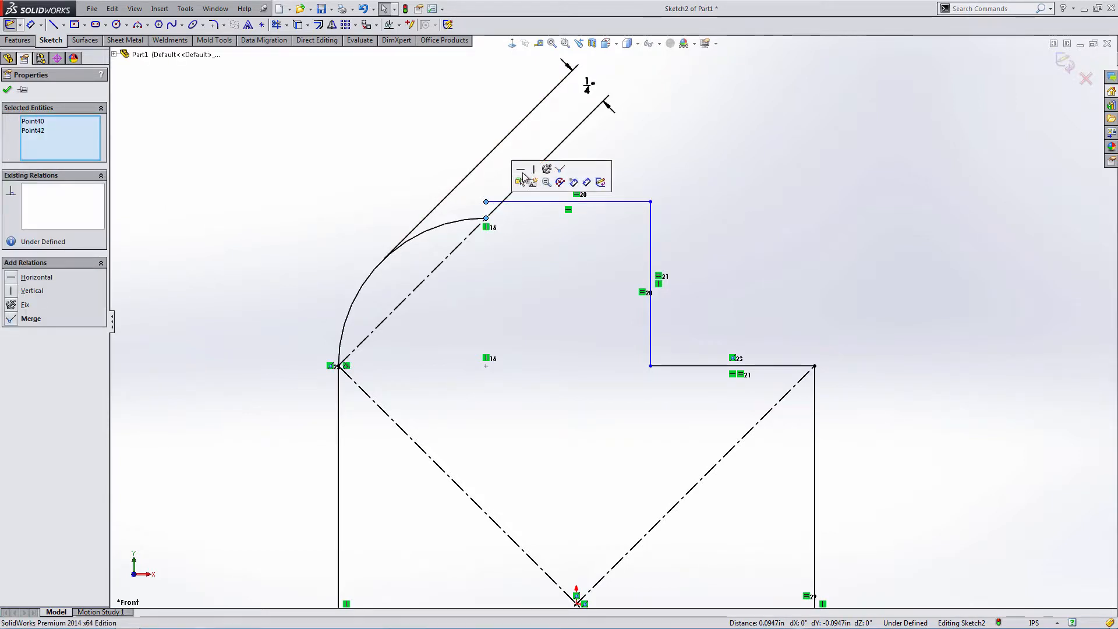
pyautogui.click(561, 169)
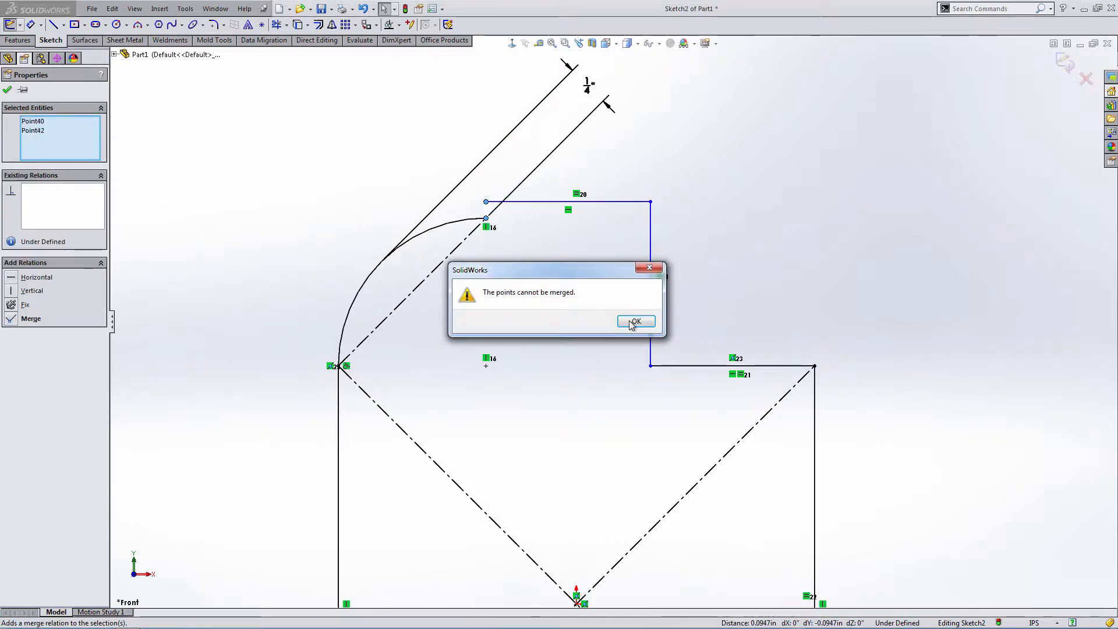
pyautogui.click(635, 321)
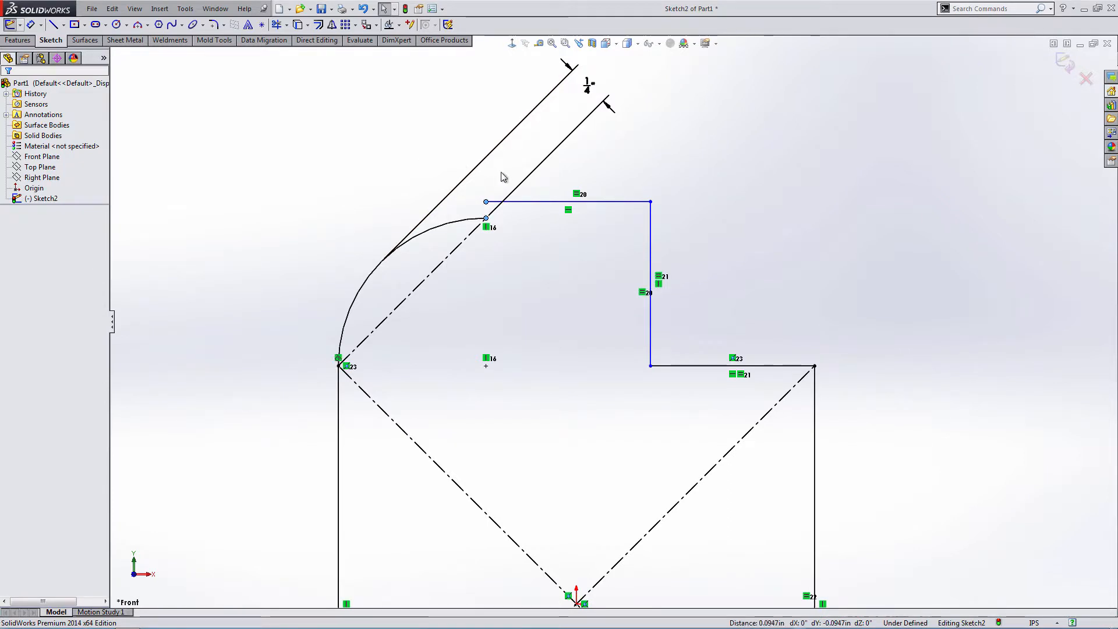
# Try to move the horizontal line's loose endpoint to the arc's end, and undo the changes back to before the vertical line's deletion
pyautogui.moveTo(494, 207); pyautogui.dragTo(460, 232)
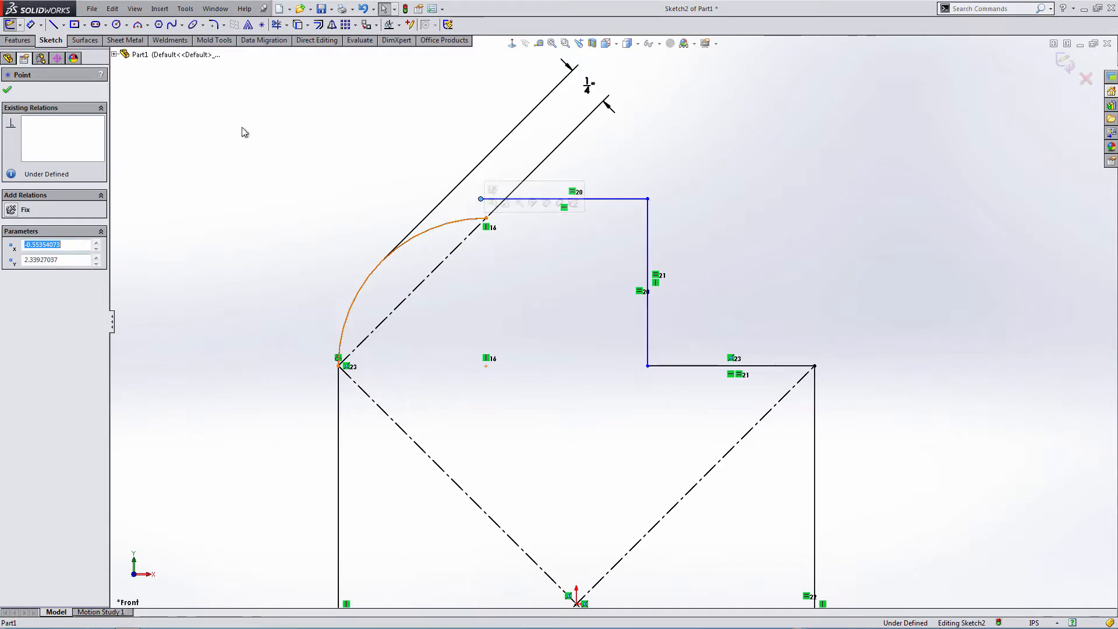
pyautogui.click(364, 8)
pyautogui.click(364, 7)
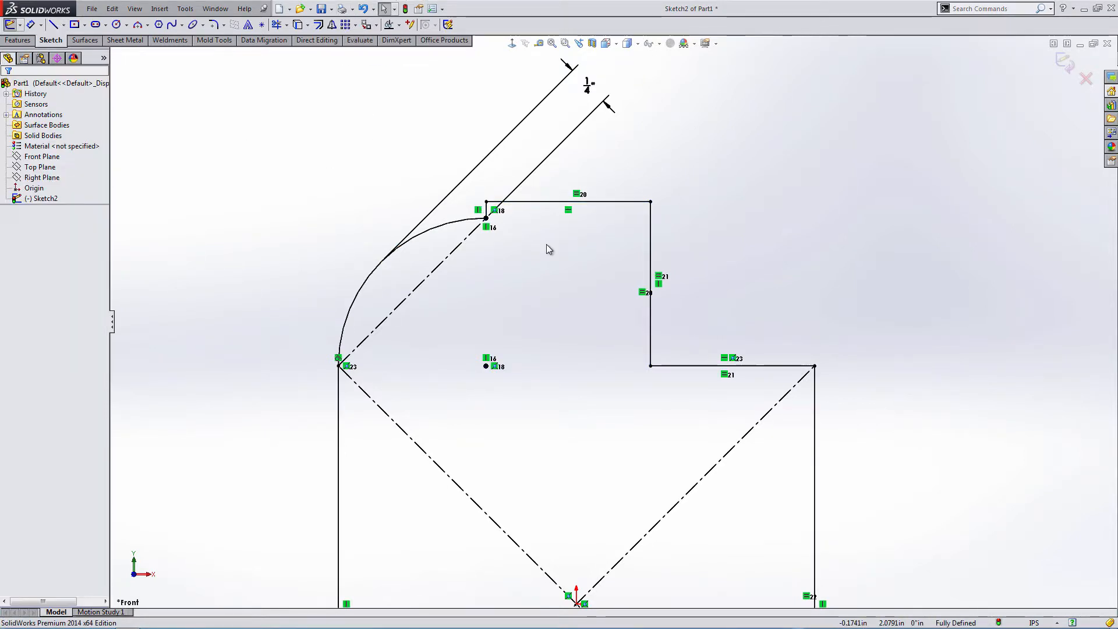
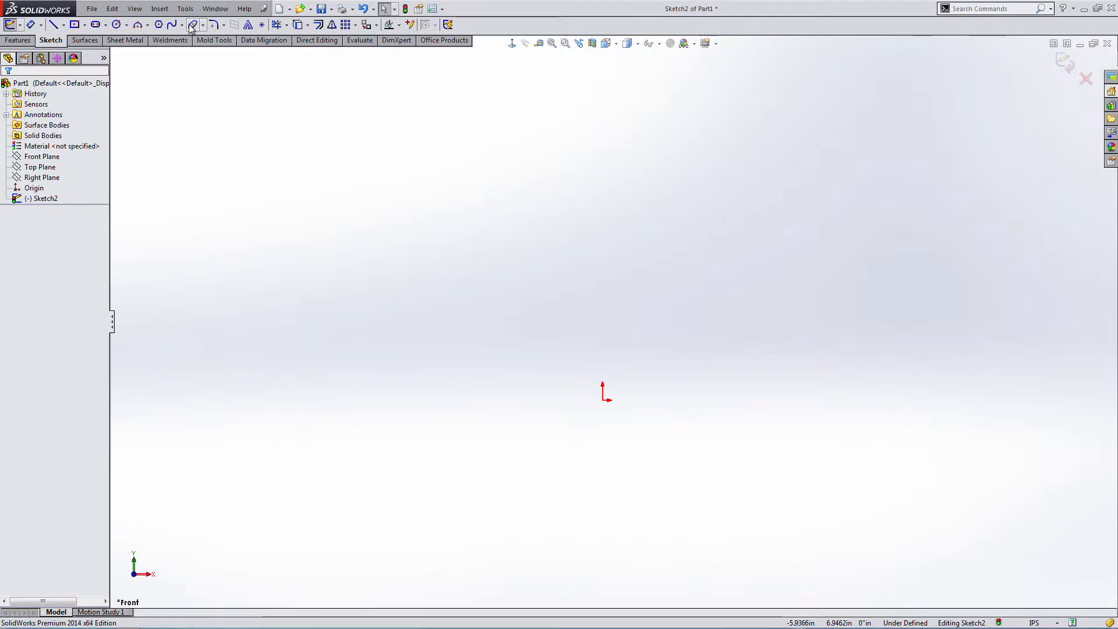
# Draw a vertical straight slot upward from the origin, about 2.69 in between arc centers and about 0.83 in wide
pyautogui.click(95, 24)
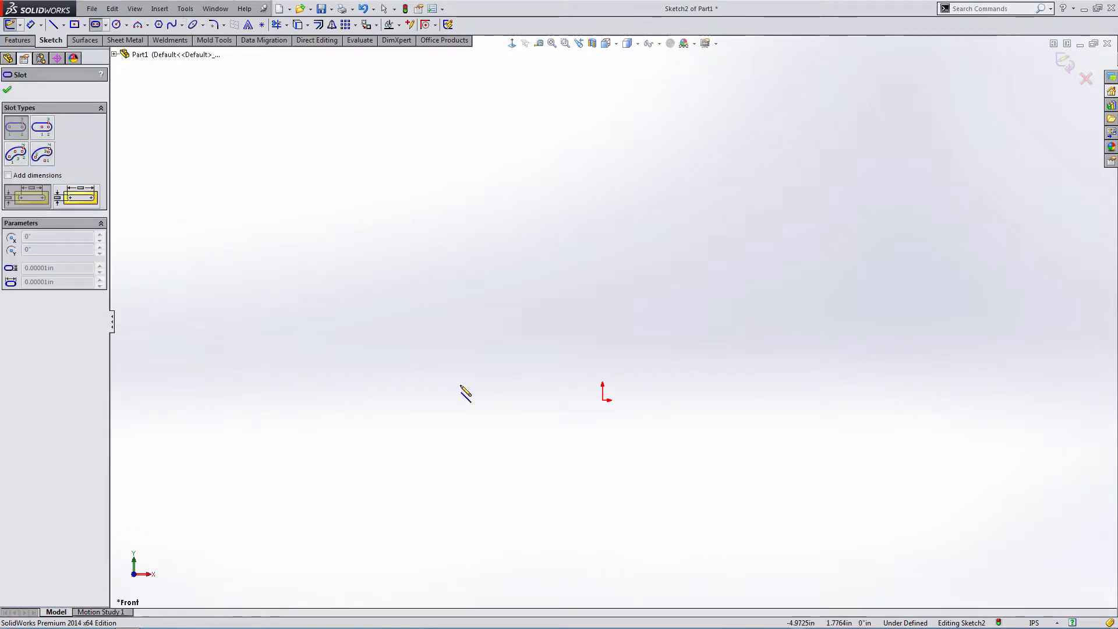
pyautogui.click(603, 401)
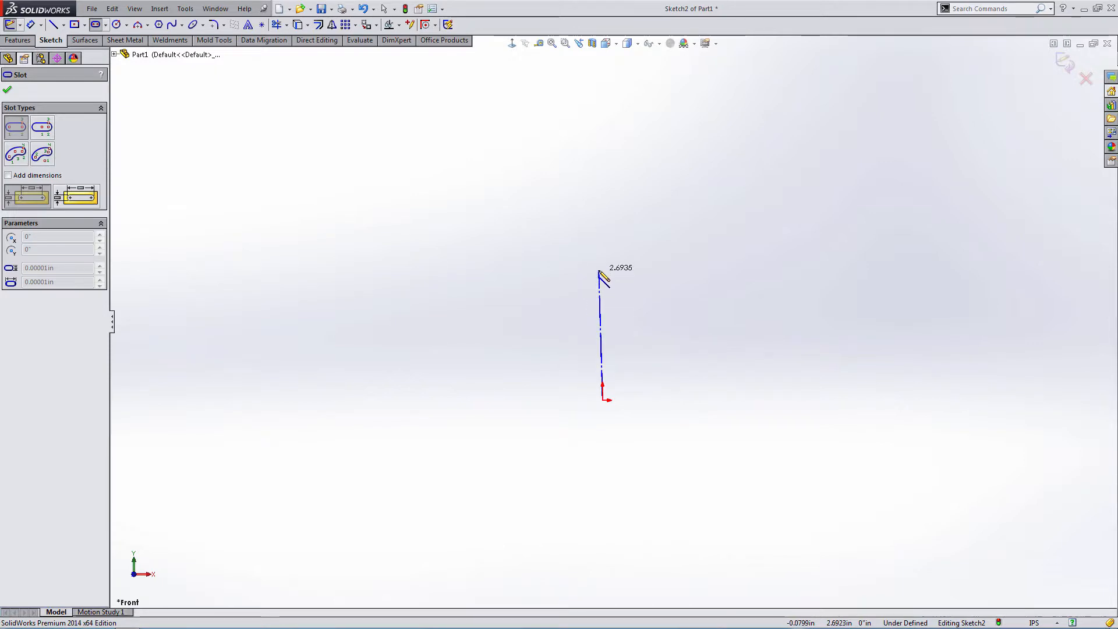
pyautogui.click(603, 271)
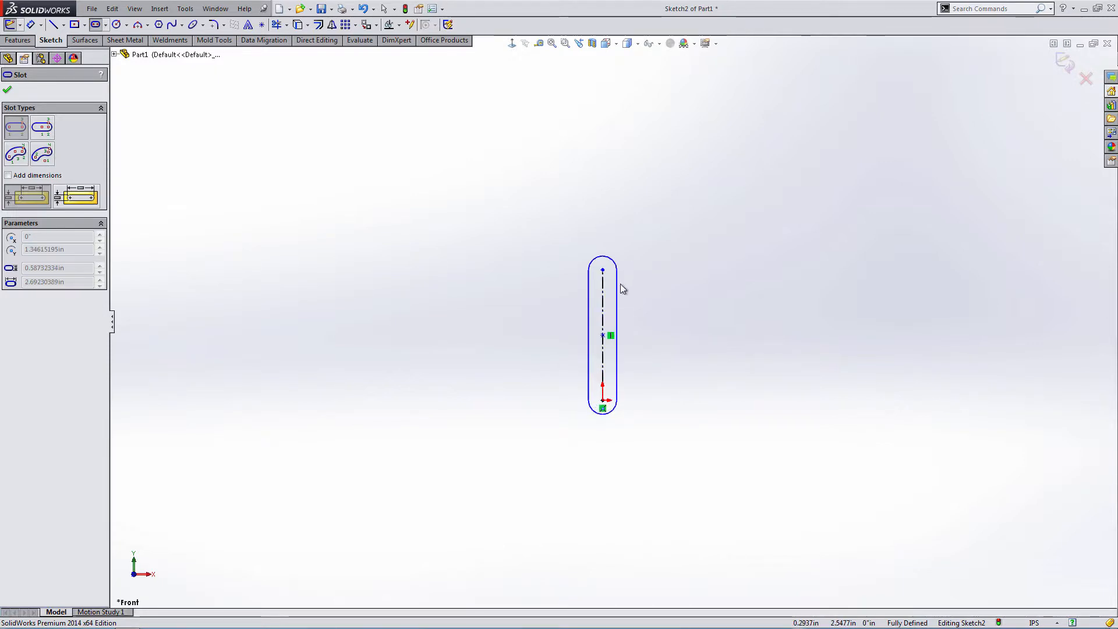
pyautogui.click(621, 286)
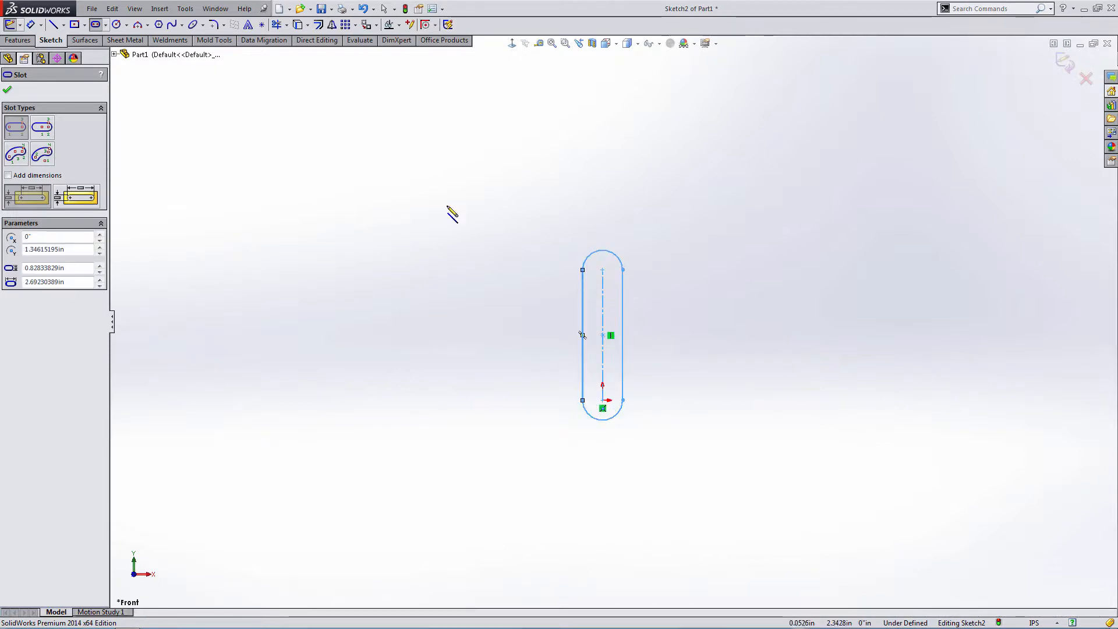
pyautogui.click(16, 40)
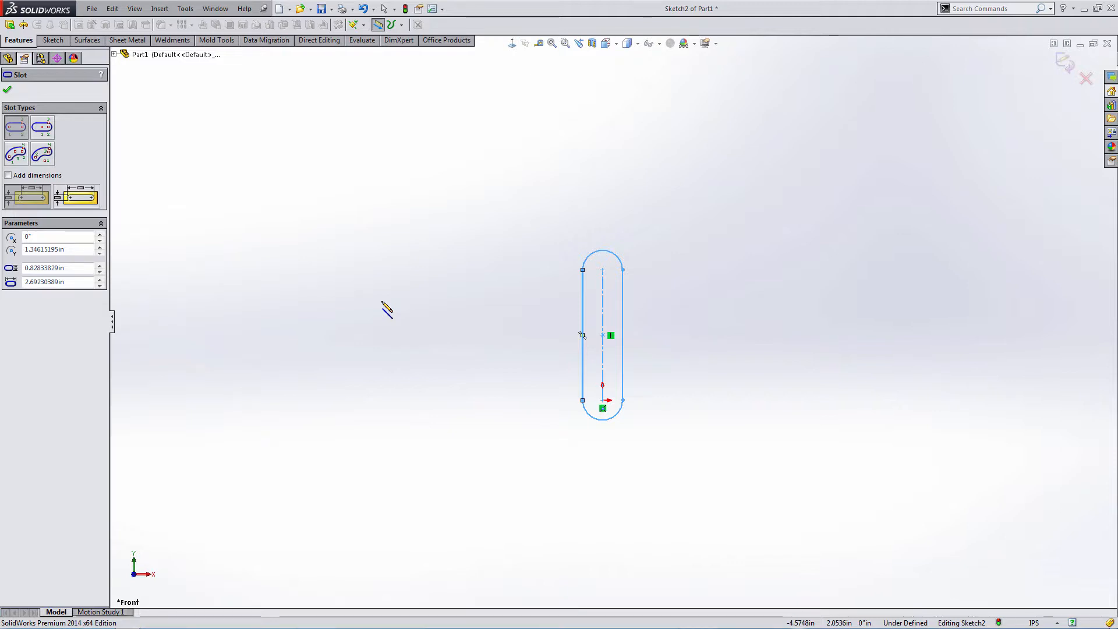
pyautogui.press('Escape')
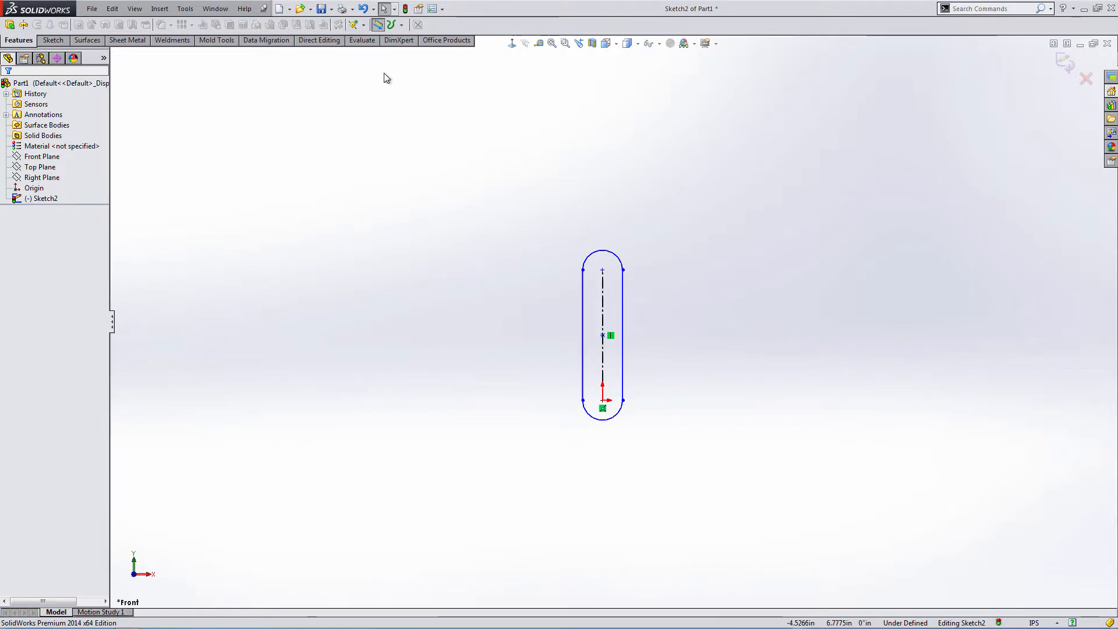
# Dimension the slot's centerline to set its center-to-center length to 2.5 in
pyautogui.click(52, 39)
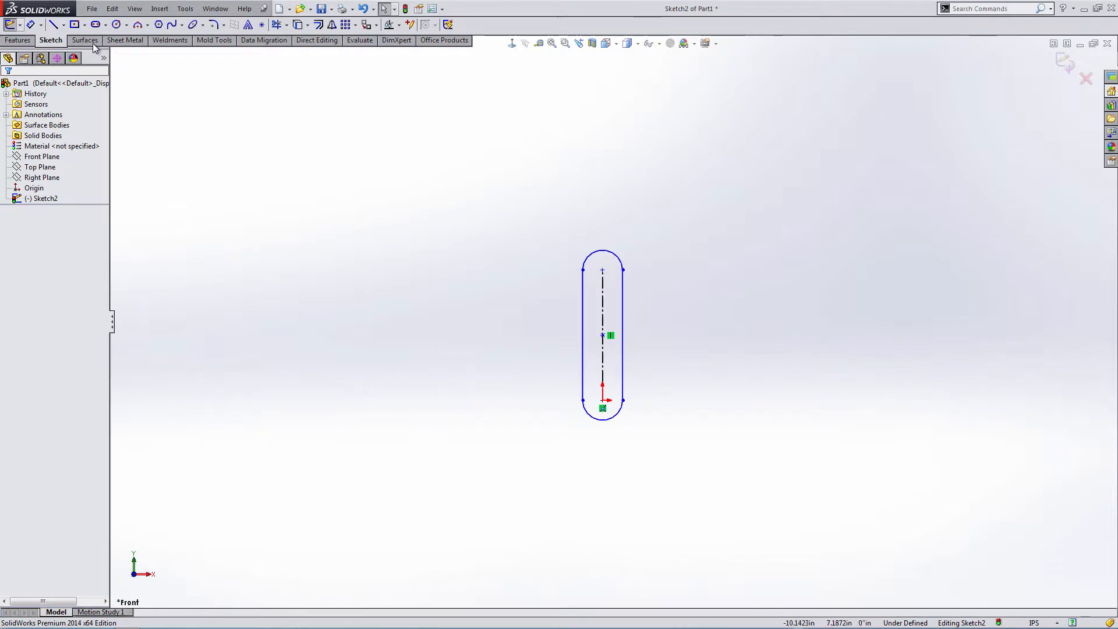
pyautogui.click(38, 22)
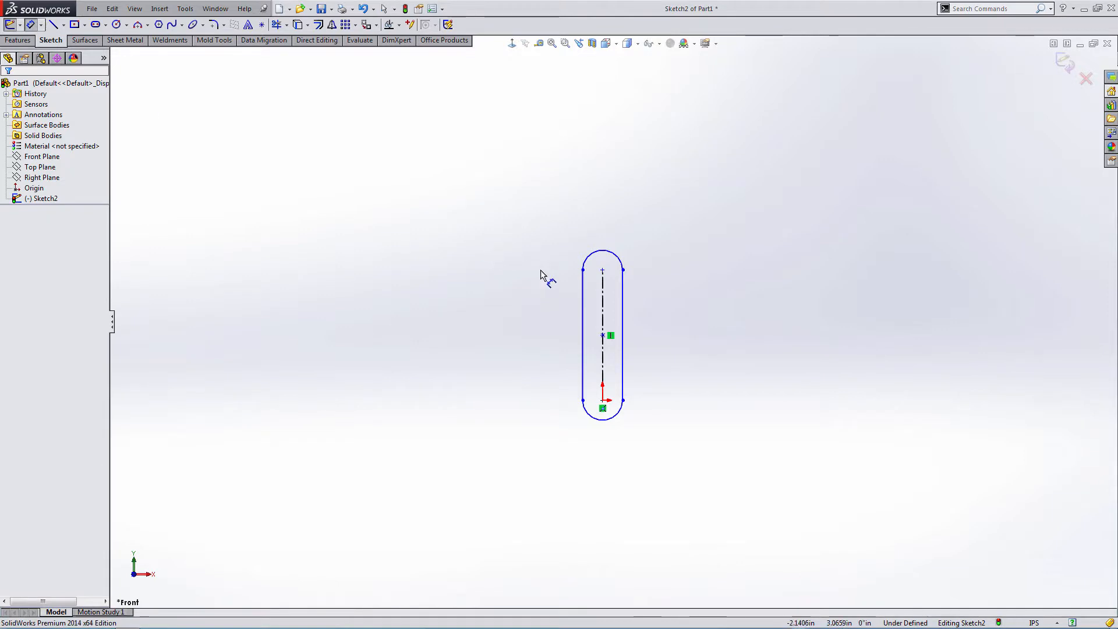
pyautogui.click(605, 304)
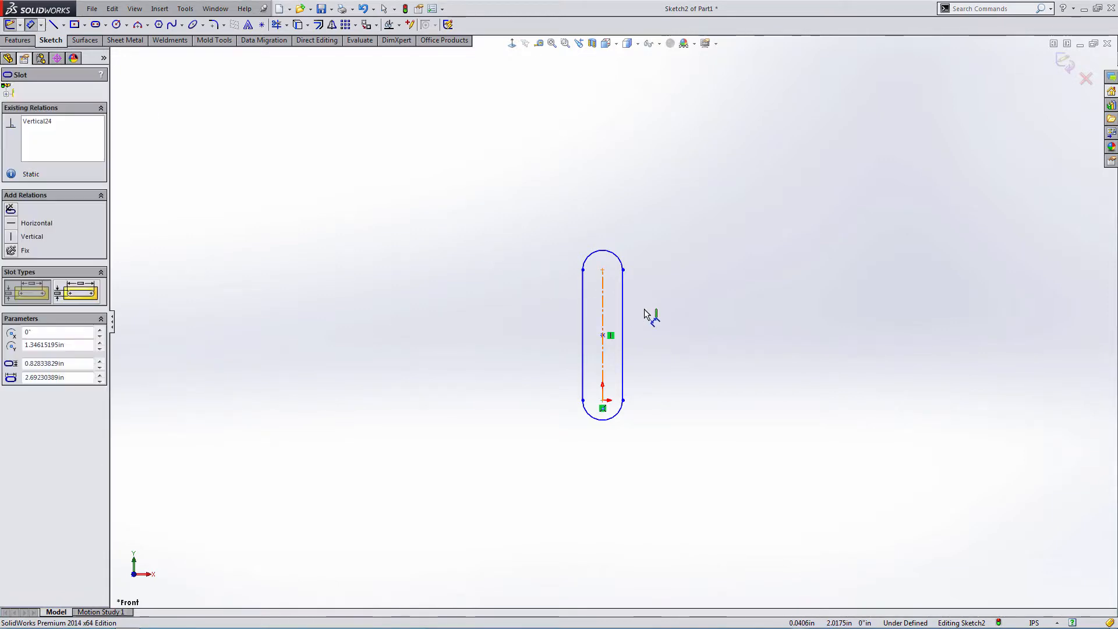
pyautogui.click(652, 326)
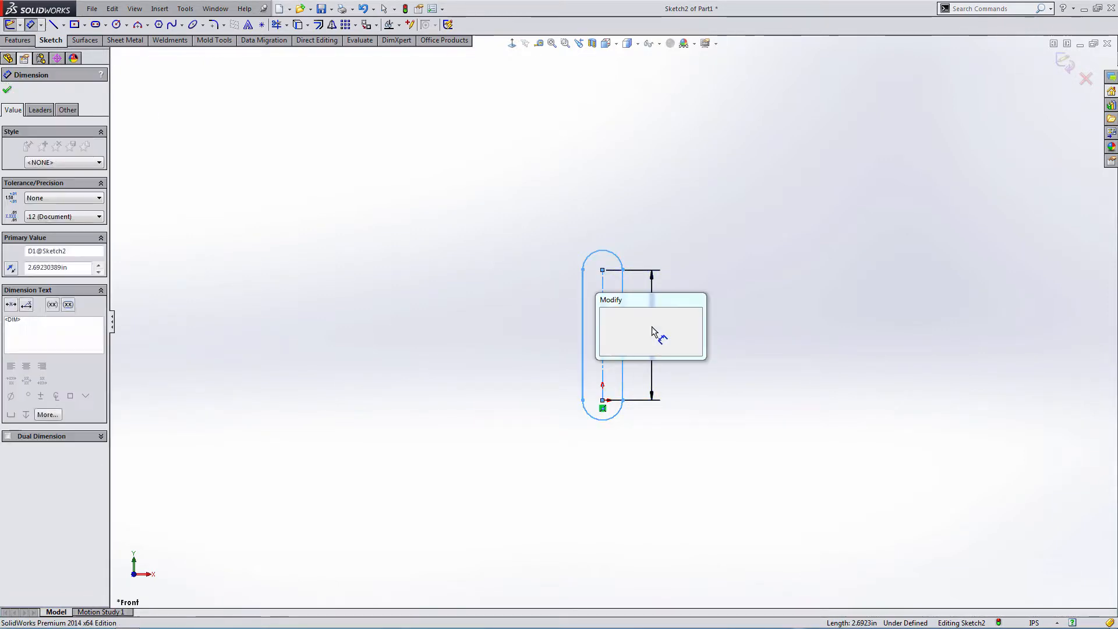
pyautogui.write('2.5')
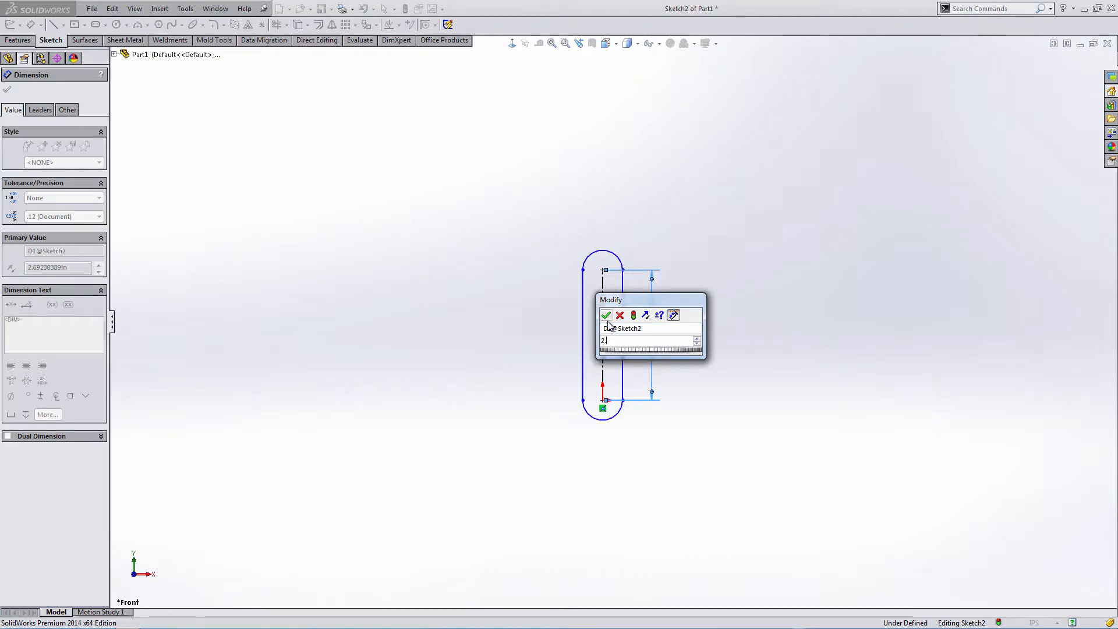
pyautogui.click(606, 316)
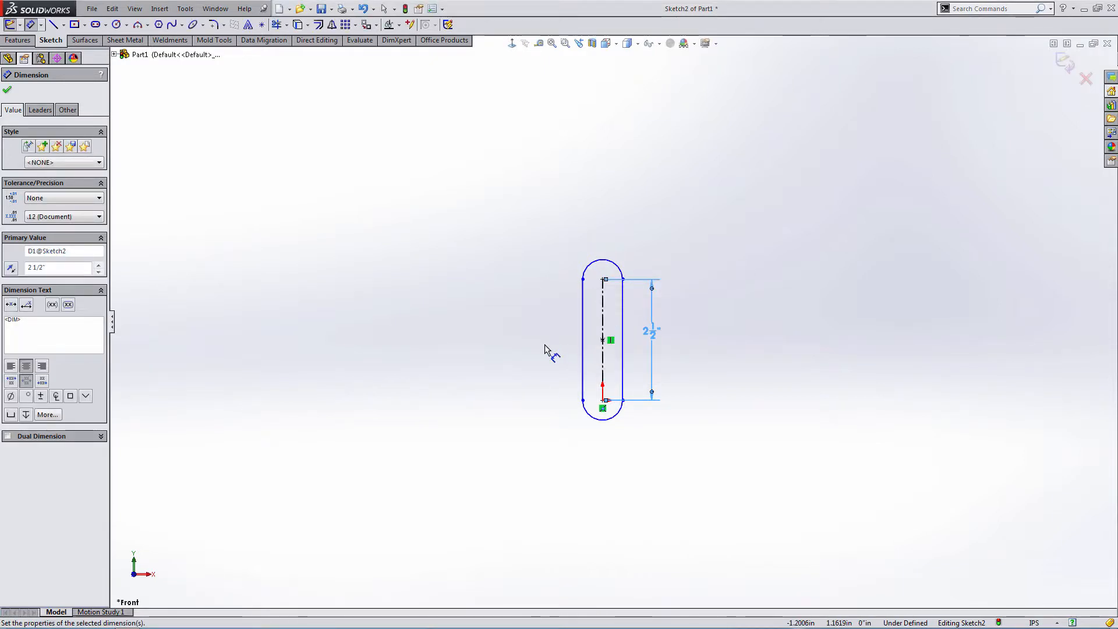
# Dimension the slot's overall height between its two end arcs, and remove the center-to-center length dimension
pyautogui.click(603, 263)
pyautogui.click(603, 421)
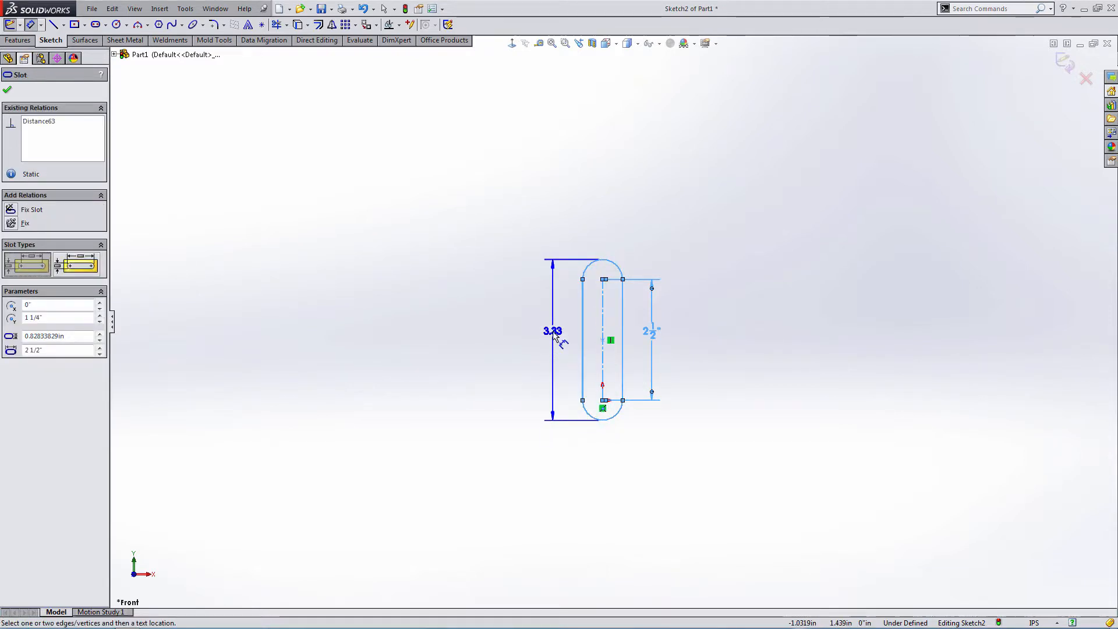
pyautogui.click(553, 341)
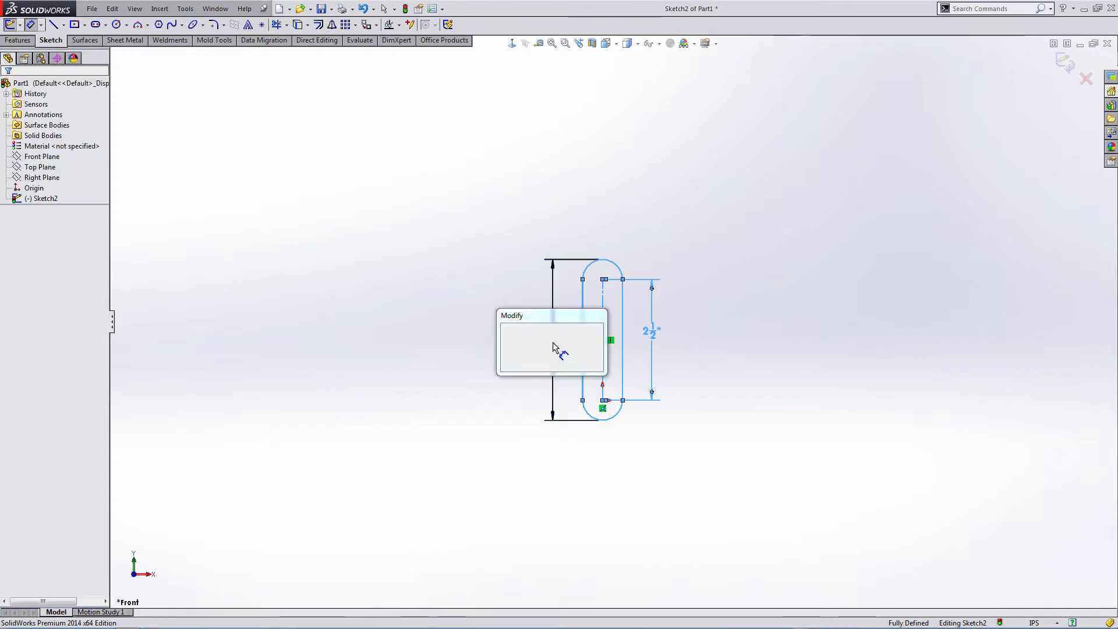
pyautogui.click(506, 330)
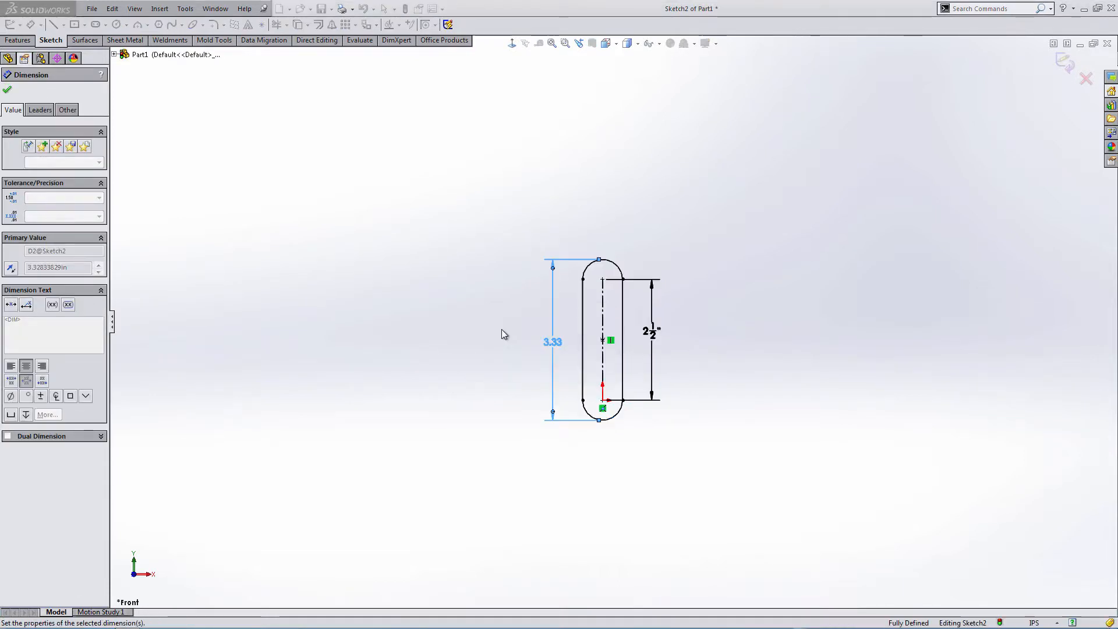
pyautogui.click(650, 333)
pyautogui.press('Escape')
pyautogui.rightClick(553, 334)
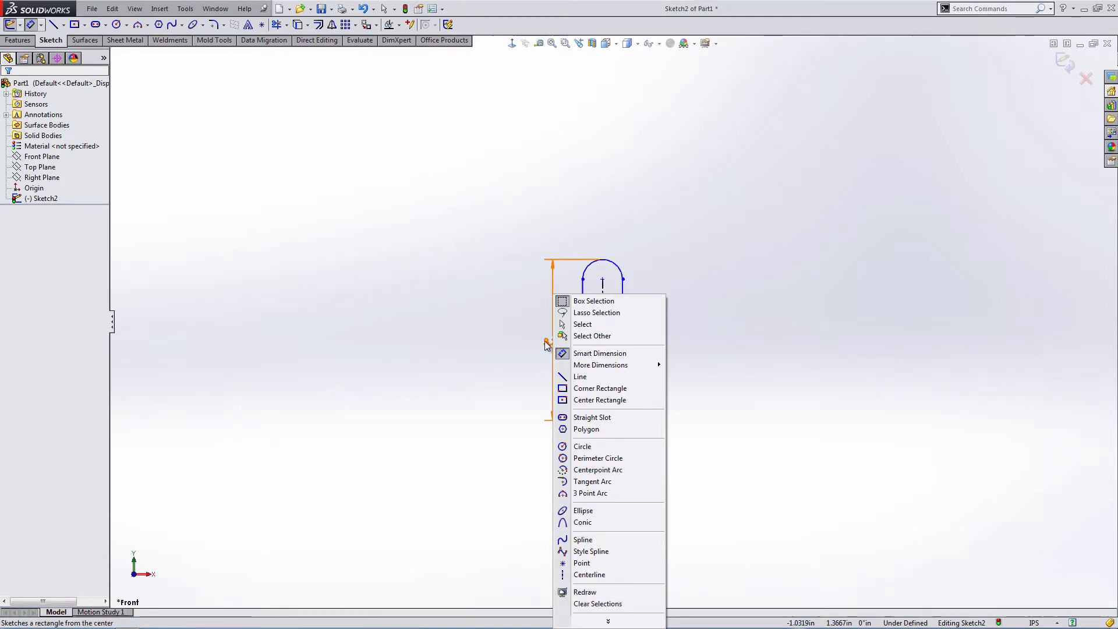
pyautogui.click(610, 618)
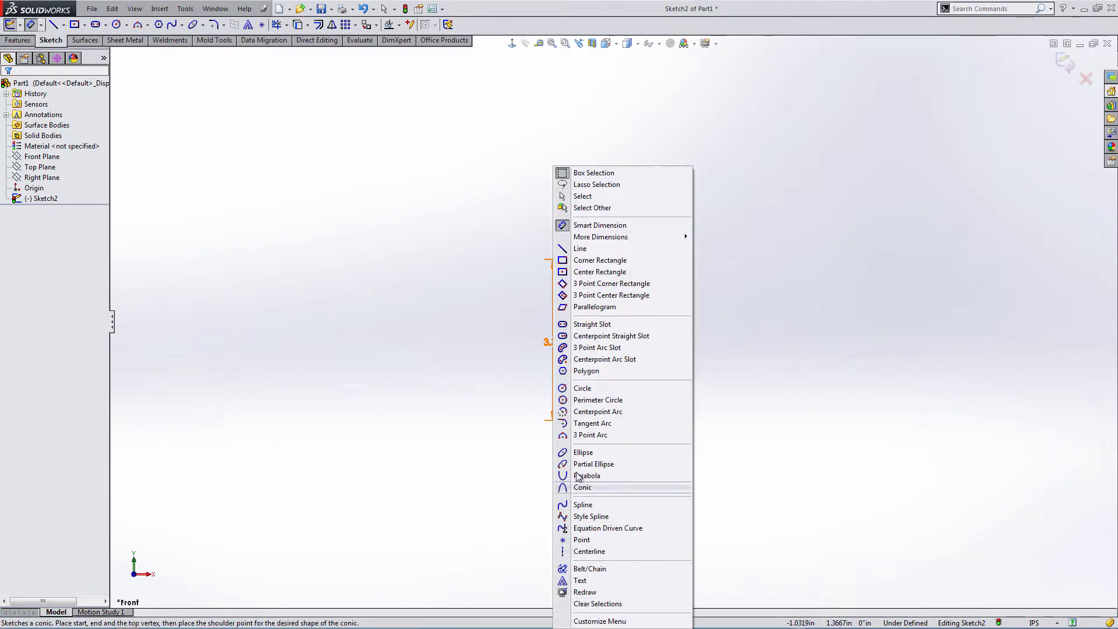
pyautogui.click(484, 403)
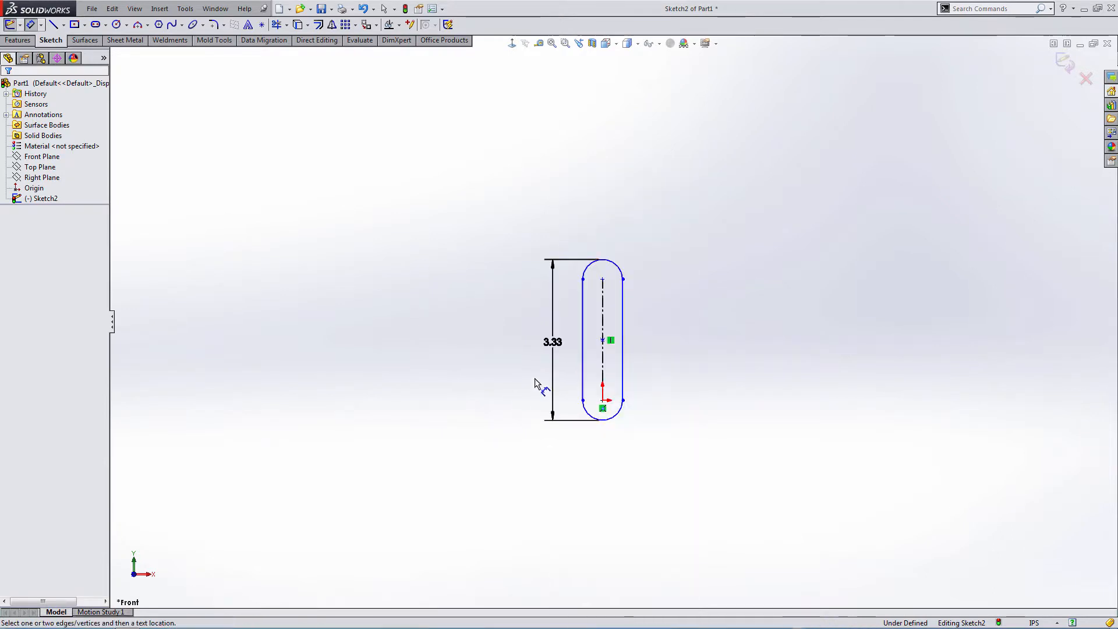
pyautogui.click(548, 344)
pyautogui.rightClick(552, 344)
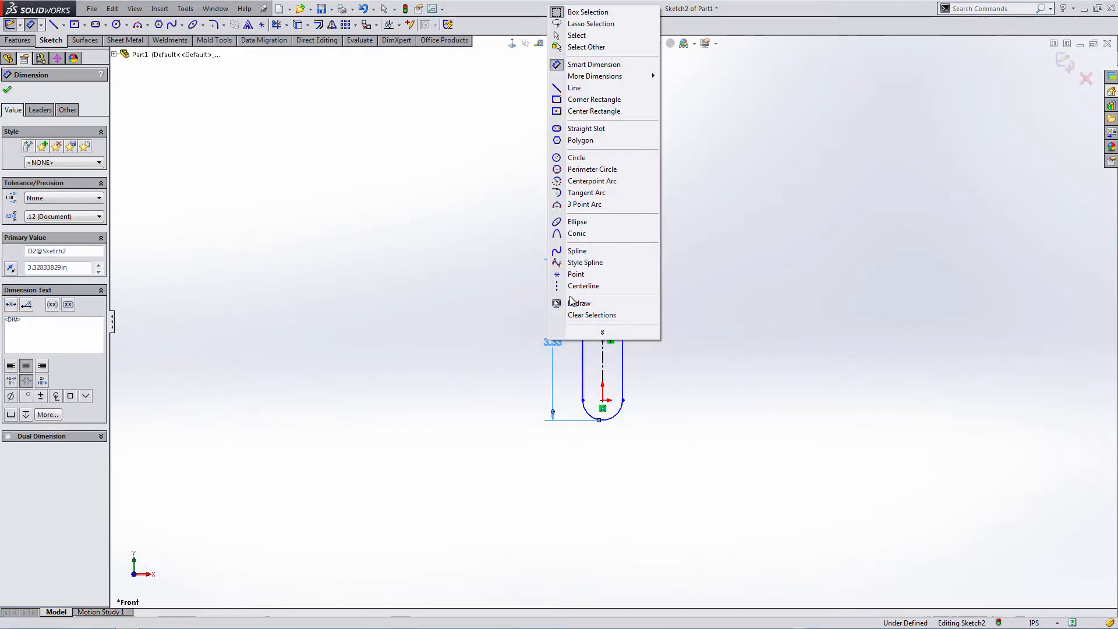
pyautogui.click(521, 346)
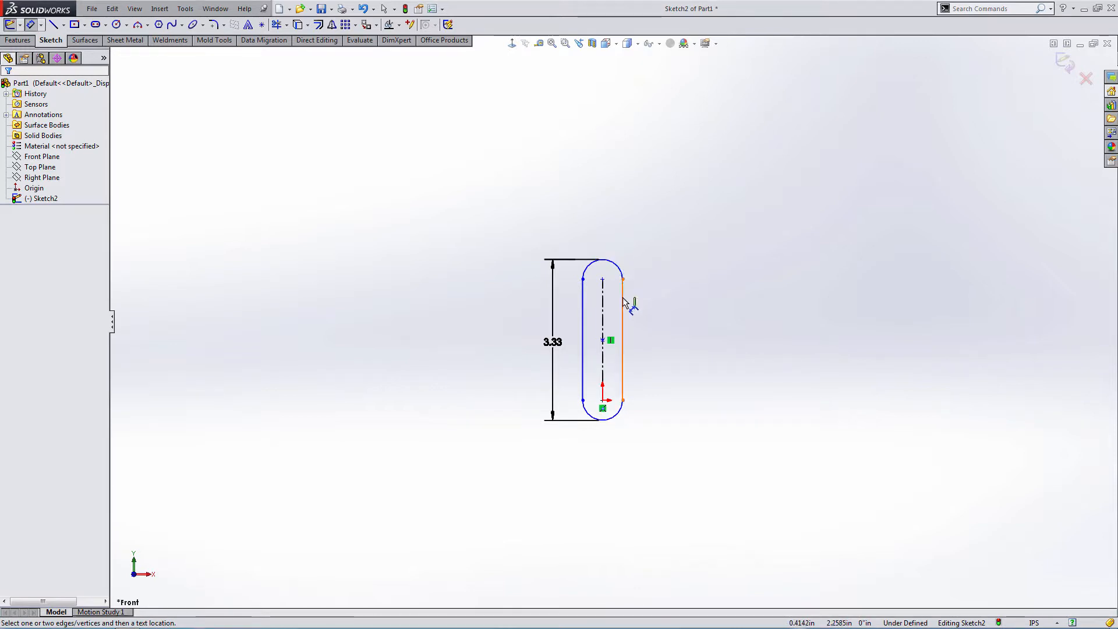
# Dimension the slot's width between its two straight sides, placing the value below the slot
pyautogui.click(614, 262)
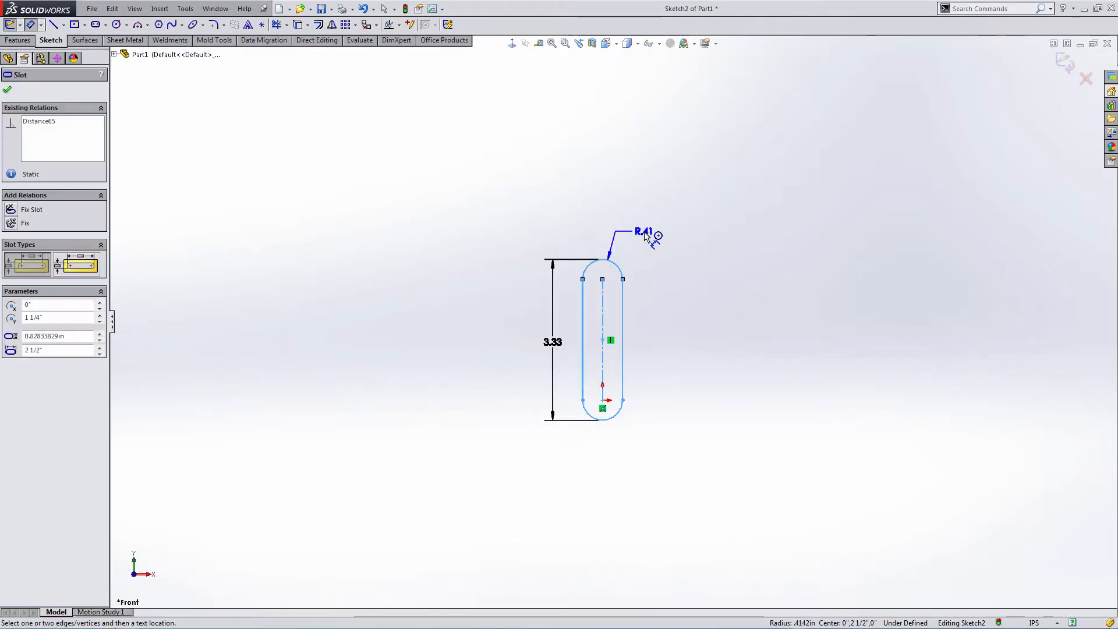
pyautogui.press('Escape')
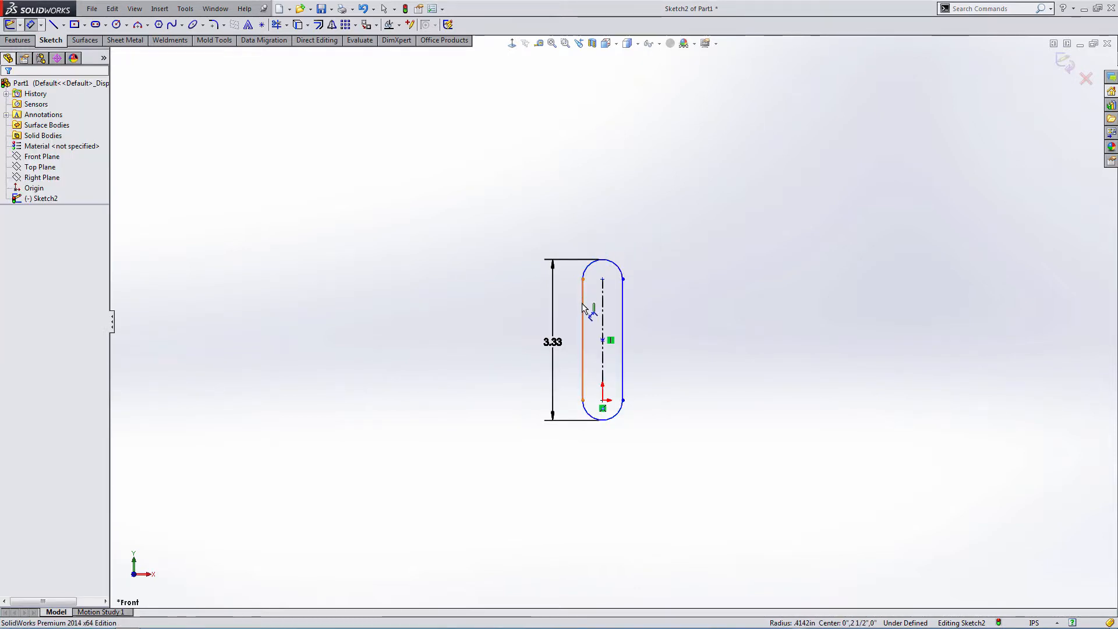
pyautogui.click(603, 317)
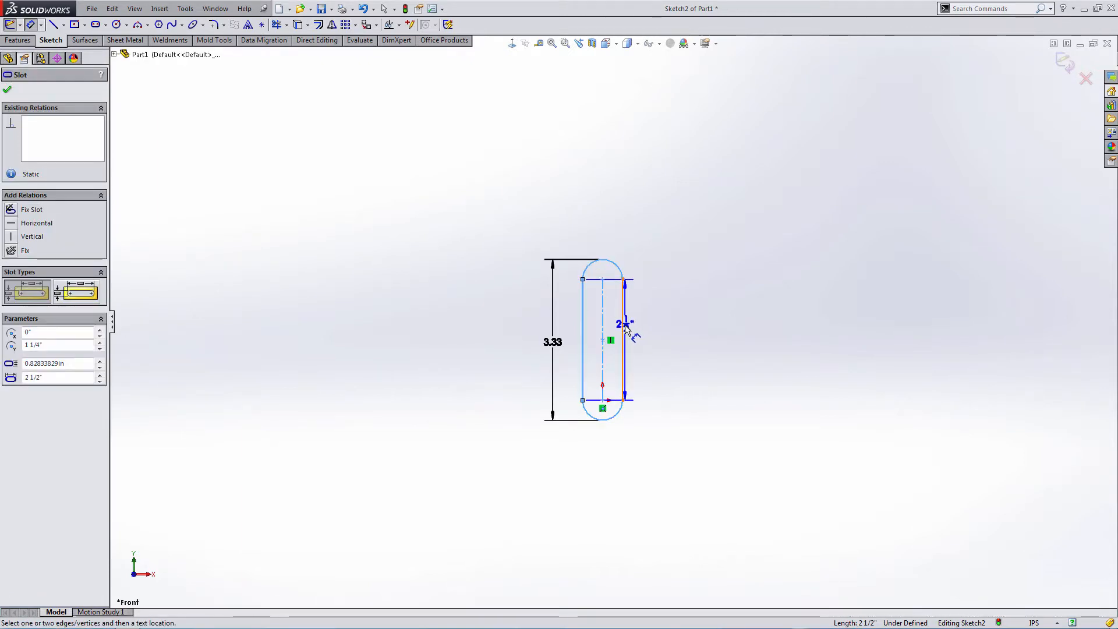
pyautogui.click(624, 326)
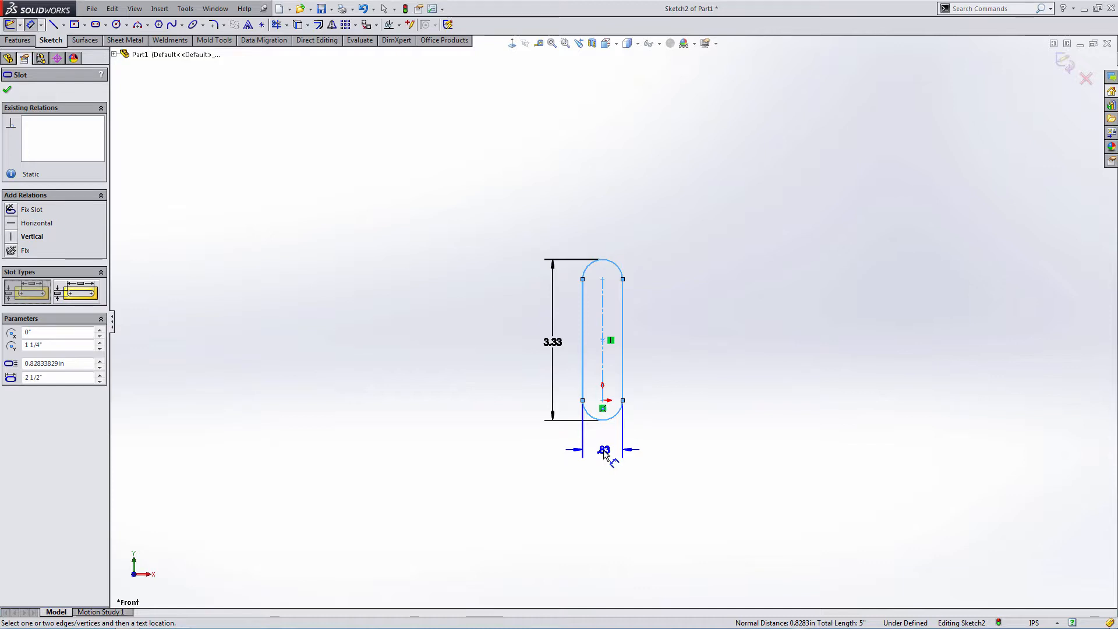
pyautogui.click(669, 455)
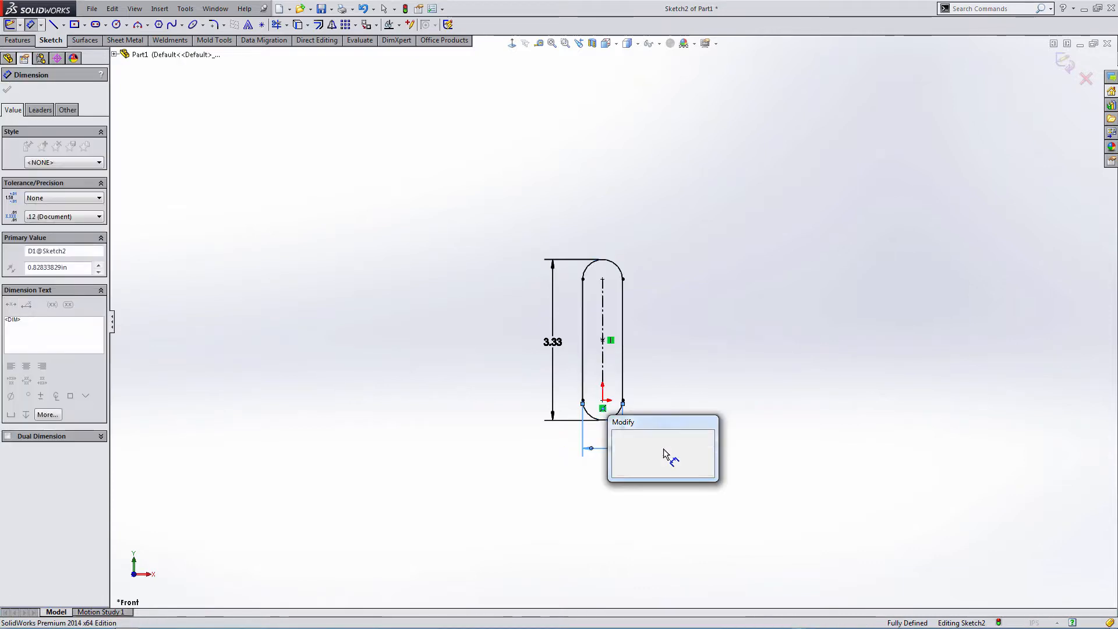
pyautogui.click(618, 438)
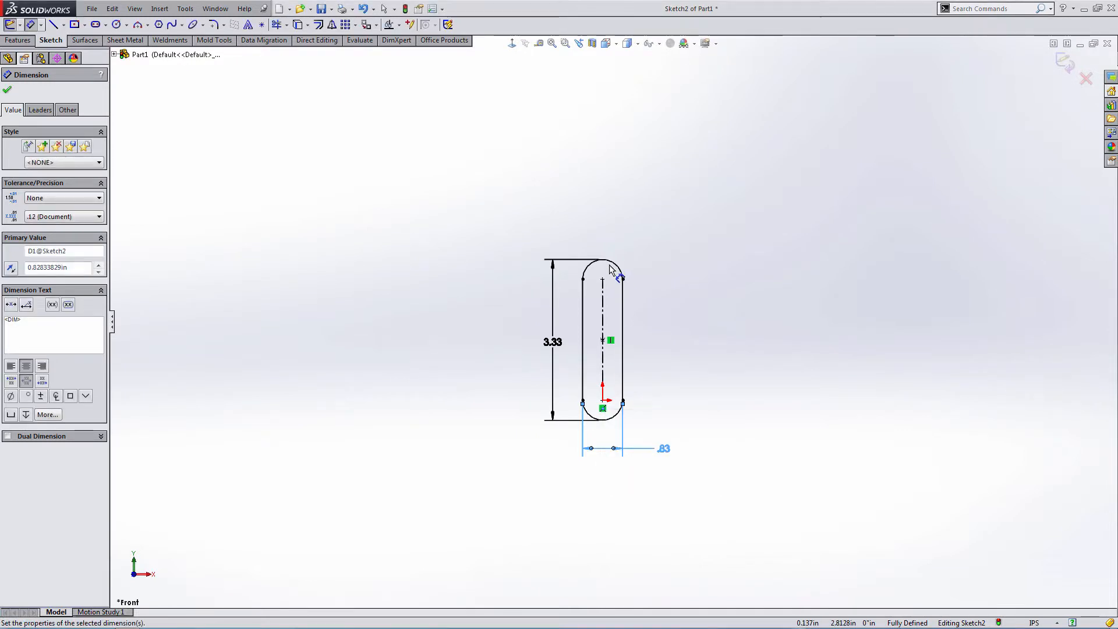
# Add a radius dimension displayed as a diameter to the slot's upper arc, and delete that dimension
pyautogui.click(617, 264)
pyautogui.click(652, 234)
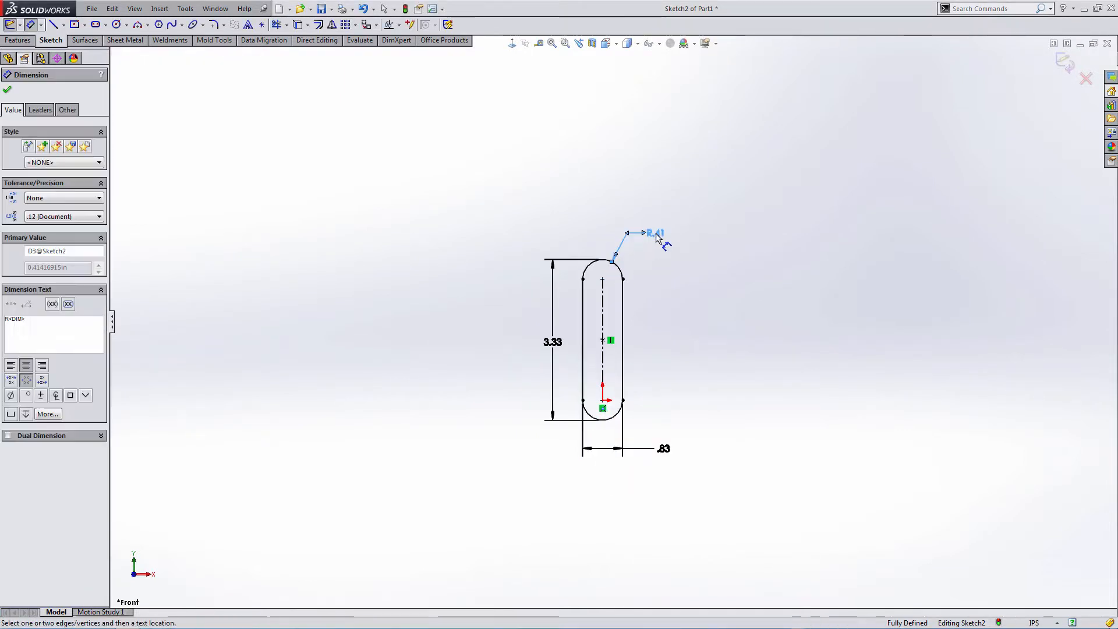
pyautogui.rightClick(656, 234)
pyautogui.click(706, 549)
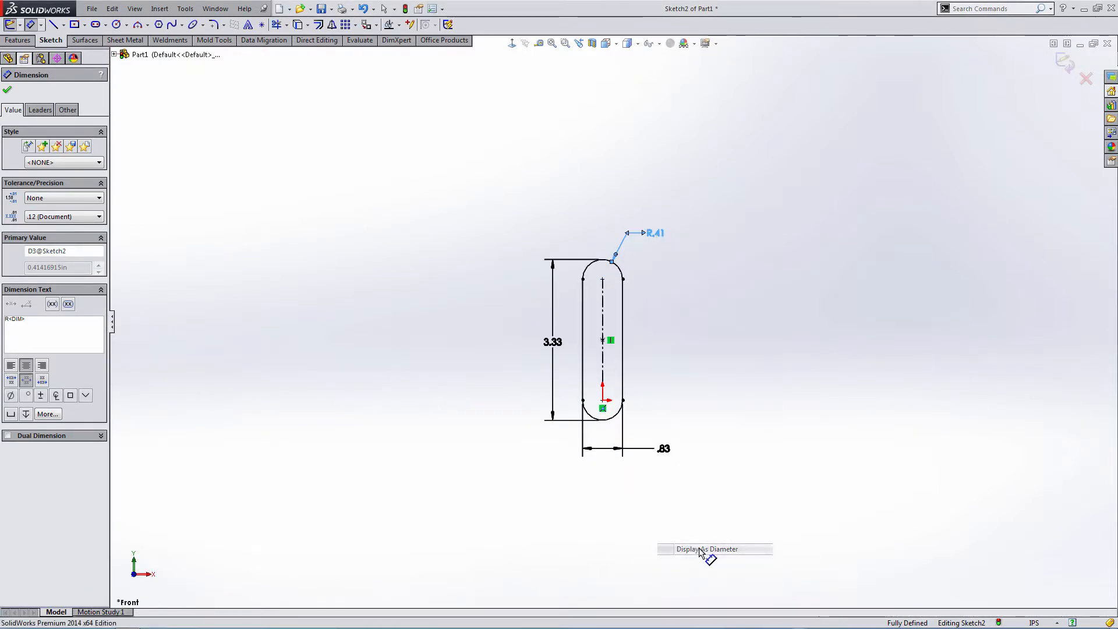
pyautogui.press('Escape')
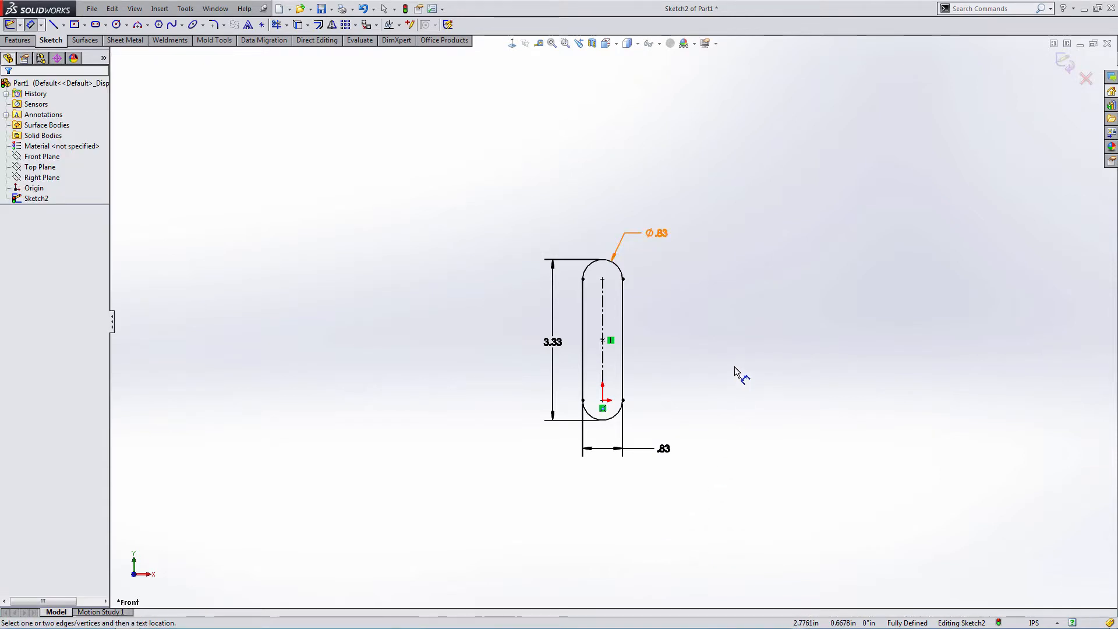
pyautogui.click(653, 233)
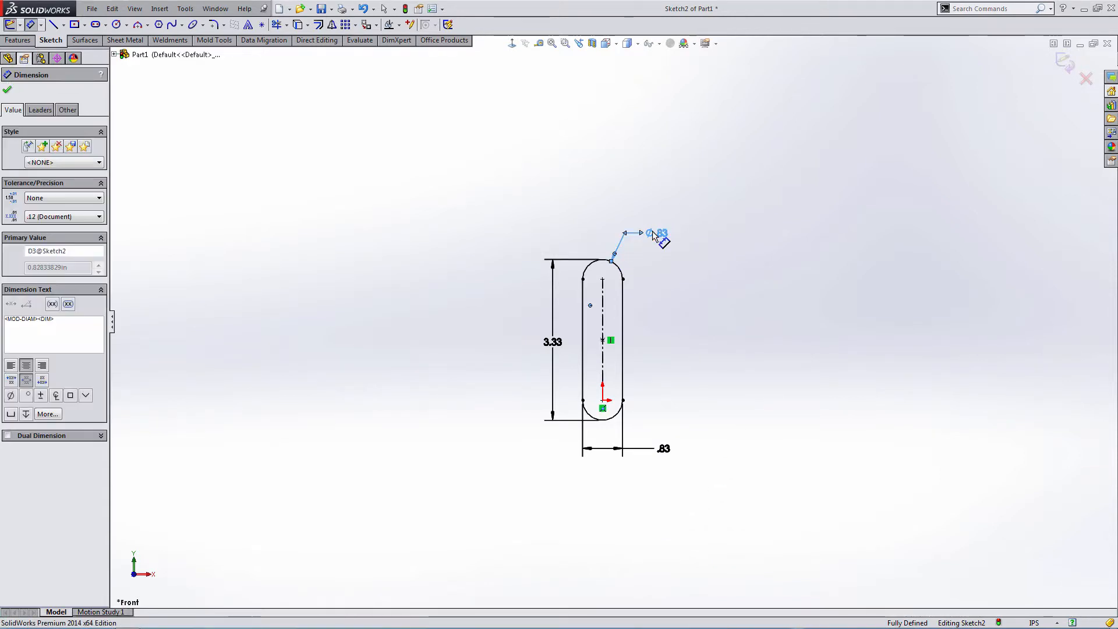
pyautogui.press('Delete')
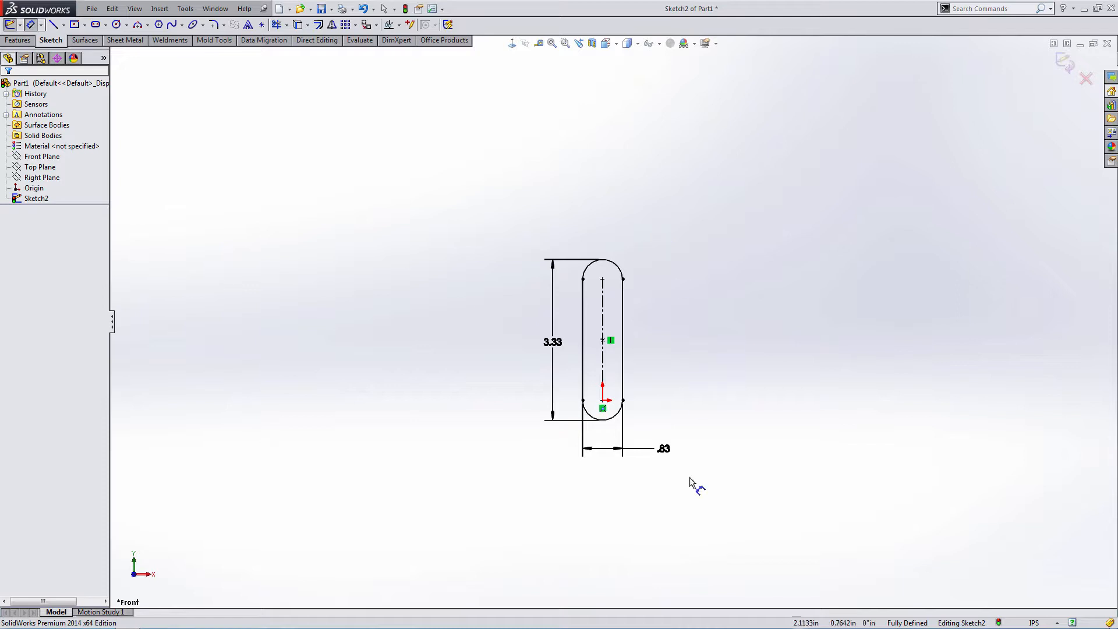
# Set the slot's width dimension to 1/2 in
pyautogui.doubleClick(664, 449)
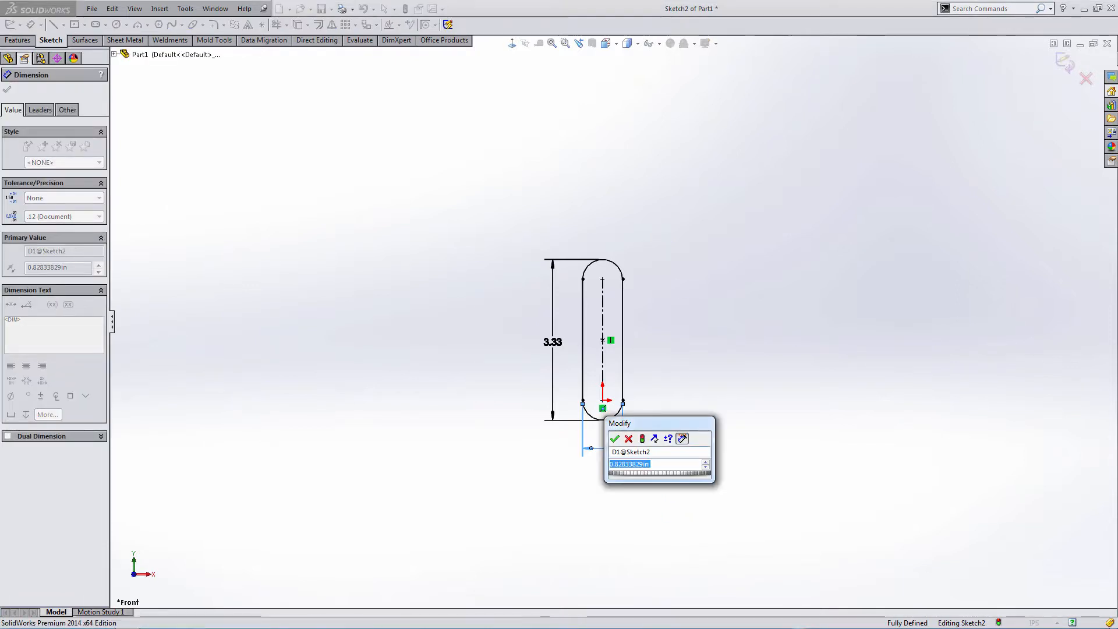
pyautogui.write('1/2')
pyautogui.press('Return')
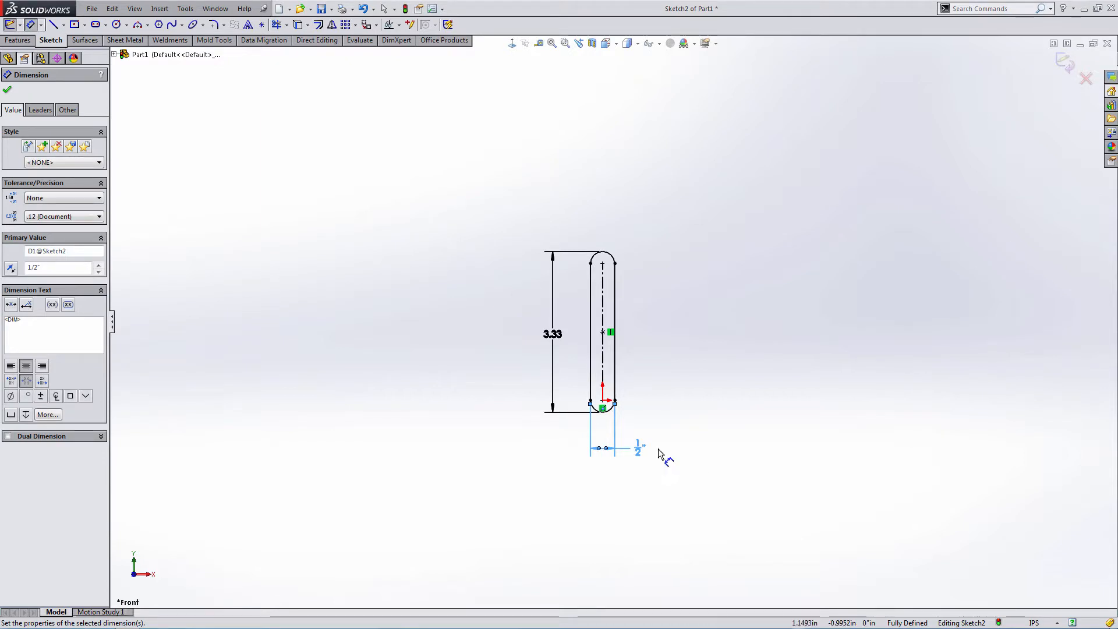
# Set the slot's width dimension to .55 in
pyautogui.doubleClick(637, 453)
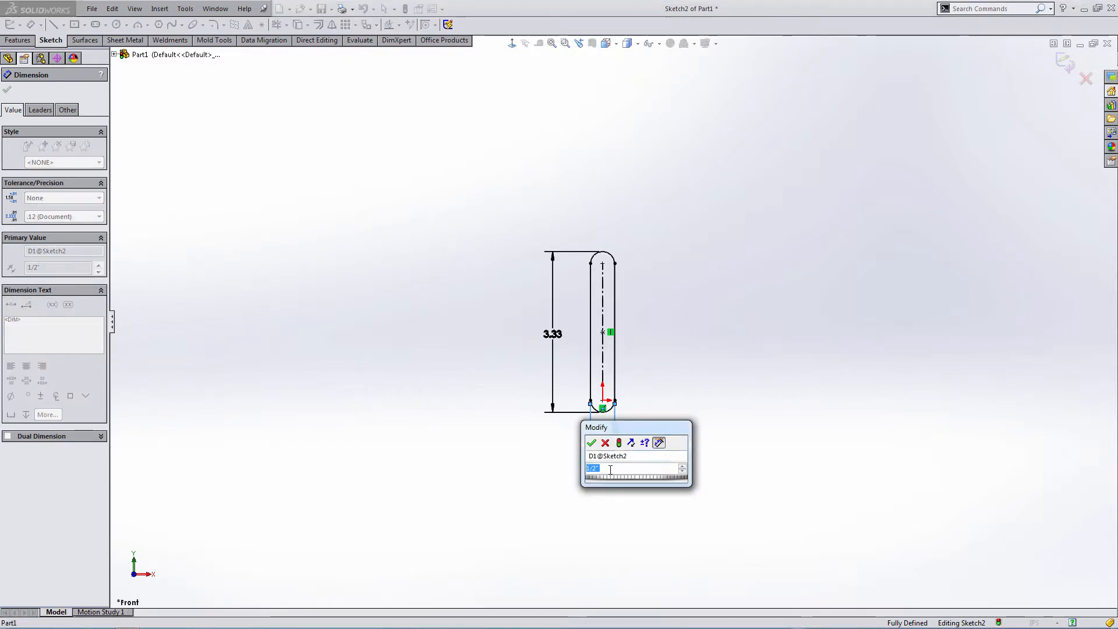
pyautogui.write('.')
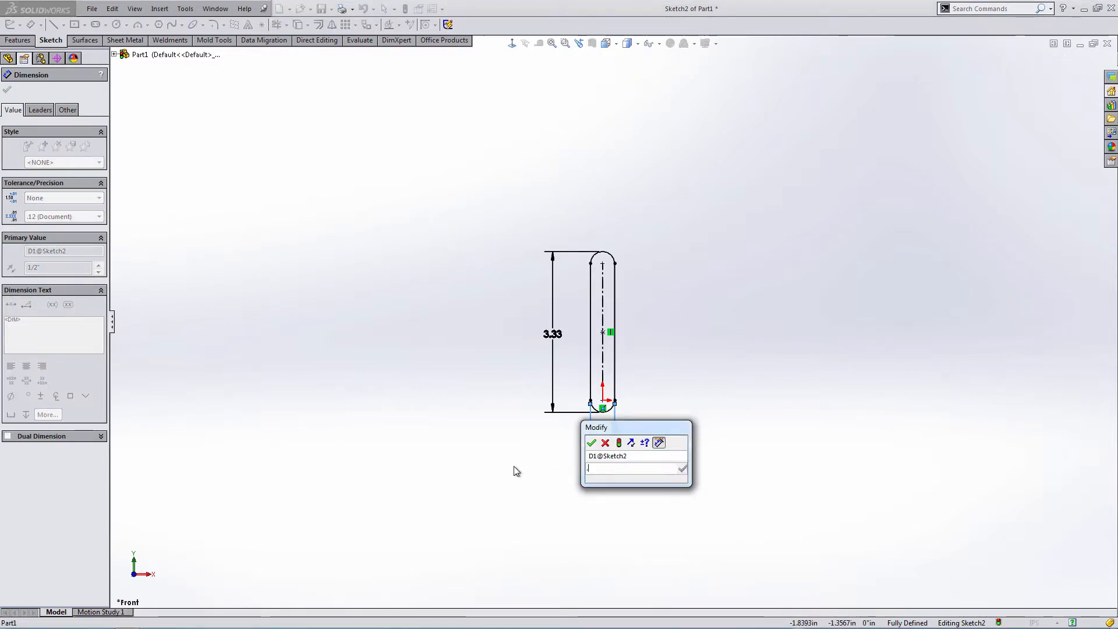
pyautogui.write('55')
pyautogui.press('Return')
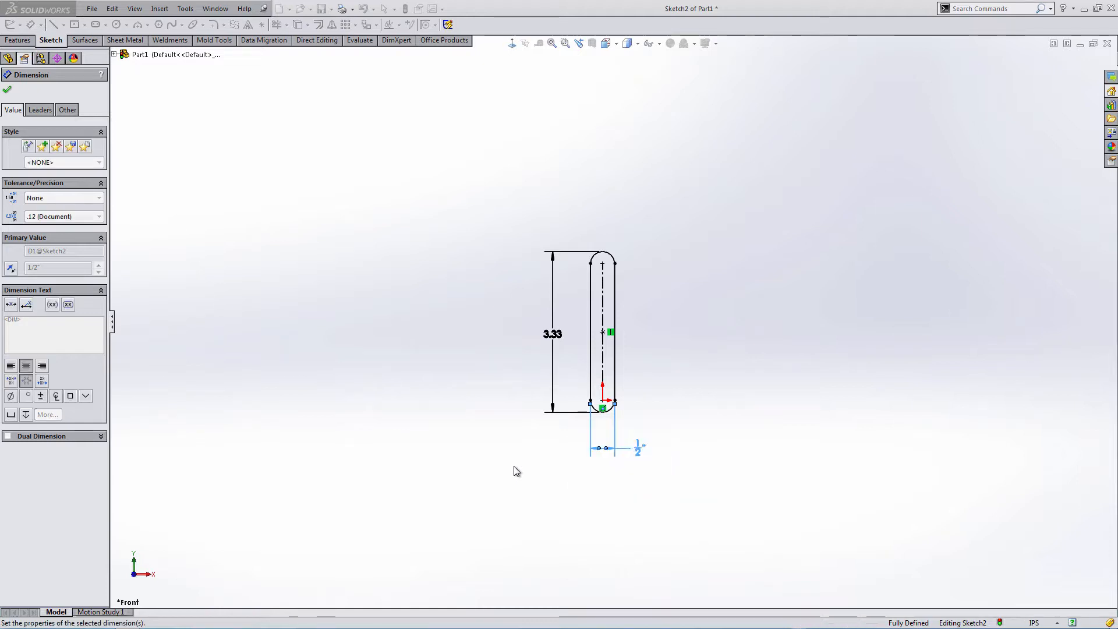
# Set the slot's overall height dimension to 3 in
pyautogui.click(547, 344)
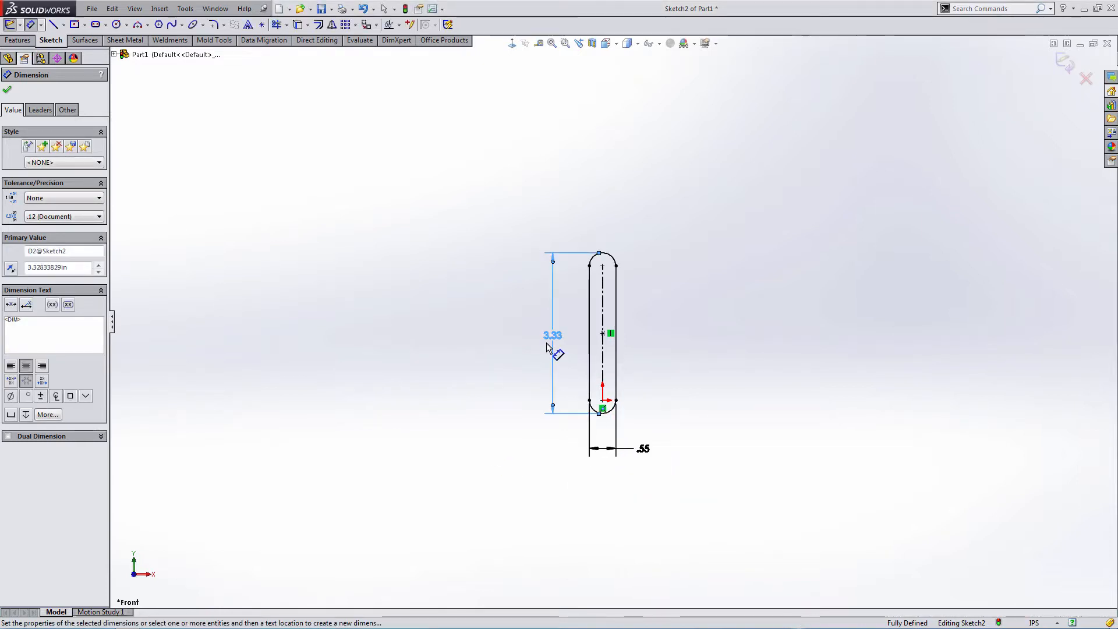
pyautogui.doubleClick(547, 344)
pyautogui.write('3.32833829in')
pyautogui.press('Return')
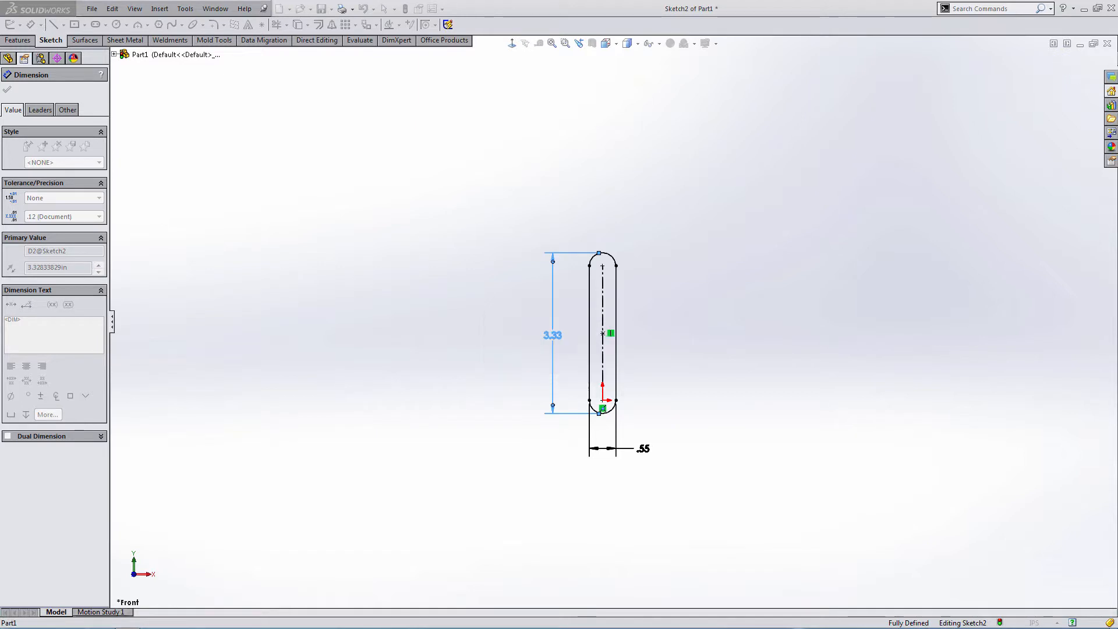
pyautogui.click(489, 352)
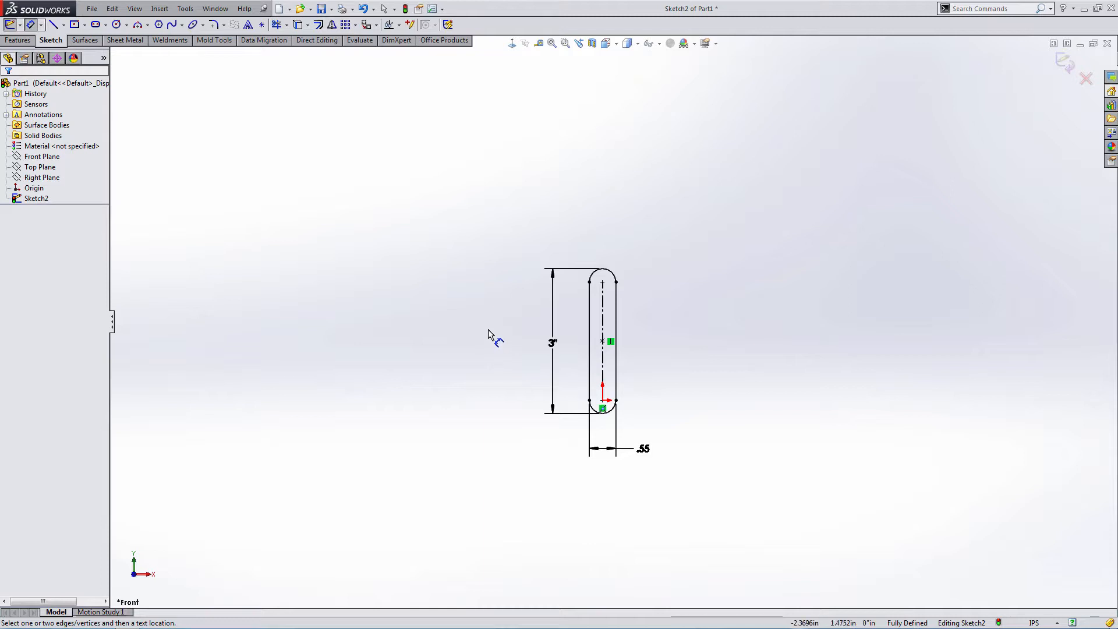
pyautogui.press('Escape')
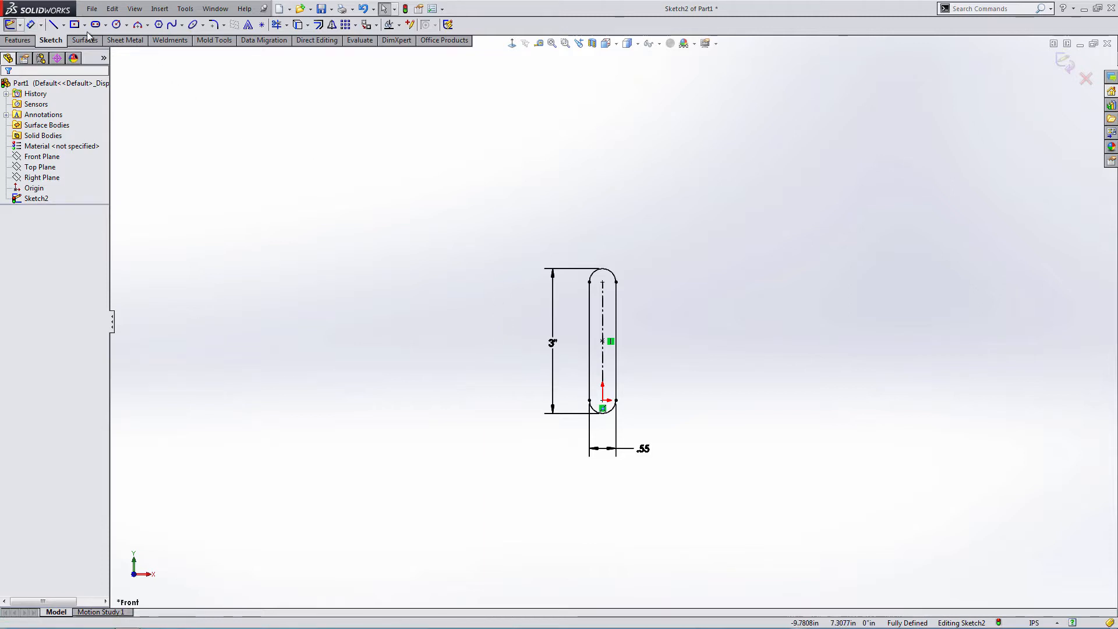
# Sketch a horizontal line about 2.82 in long above the slot, continued by a tangent arc and a vertical line running down beside the slot
pyautogui.click(53, 25)
pyautogui.click(472, 249)
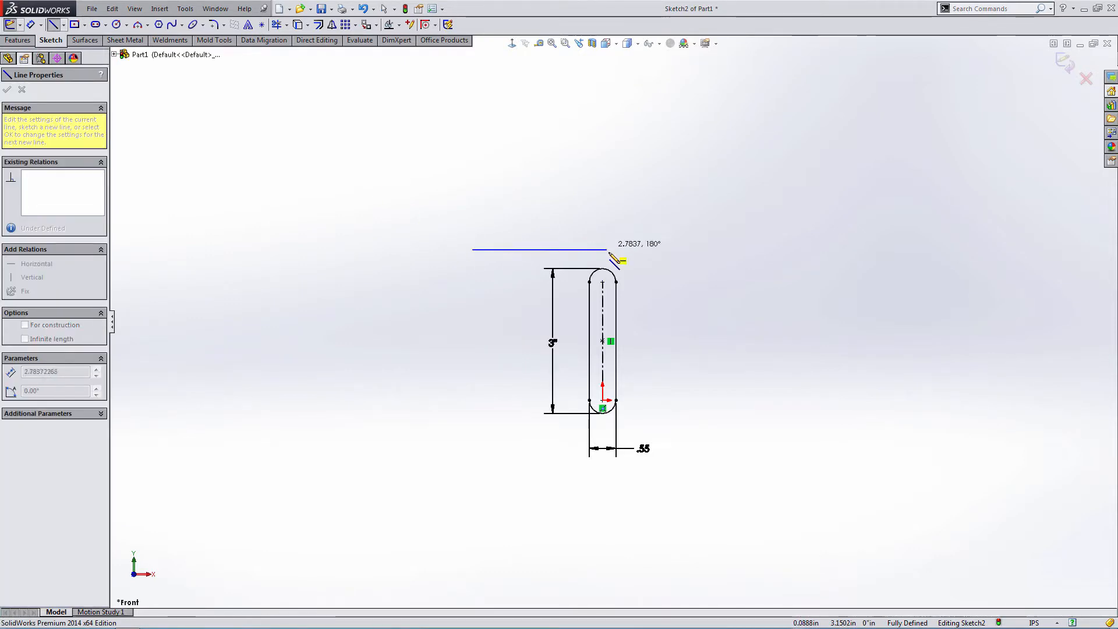
pyautogui.click(609, 249)
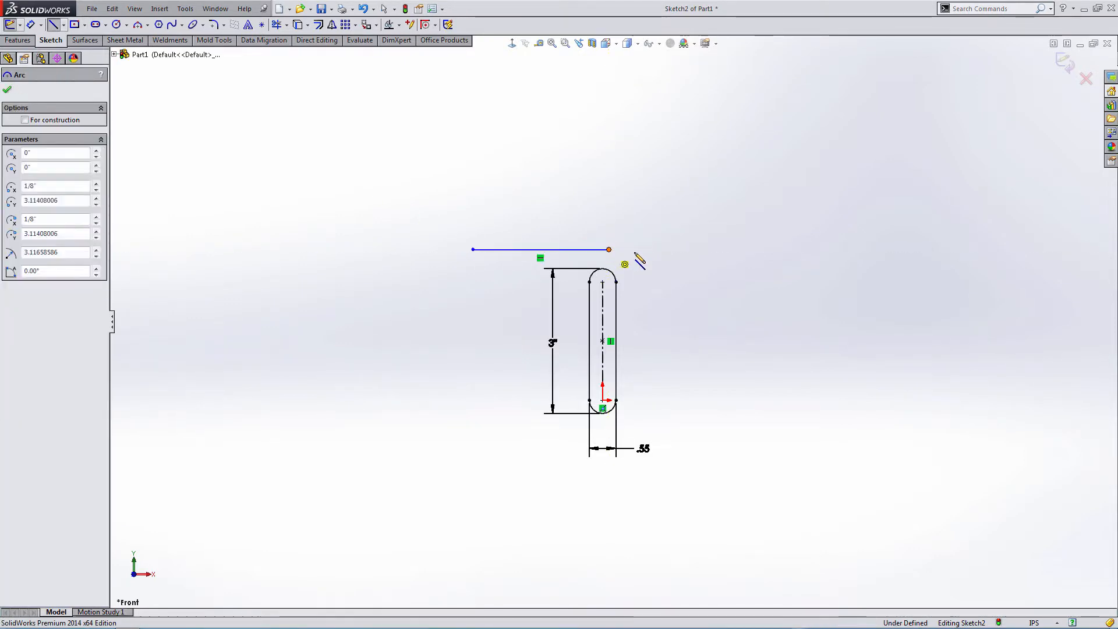
pyautogui.click(678, 302)
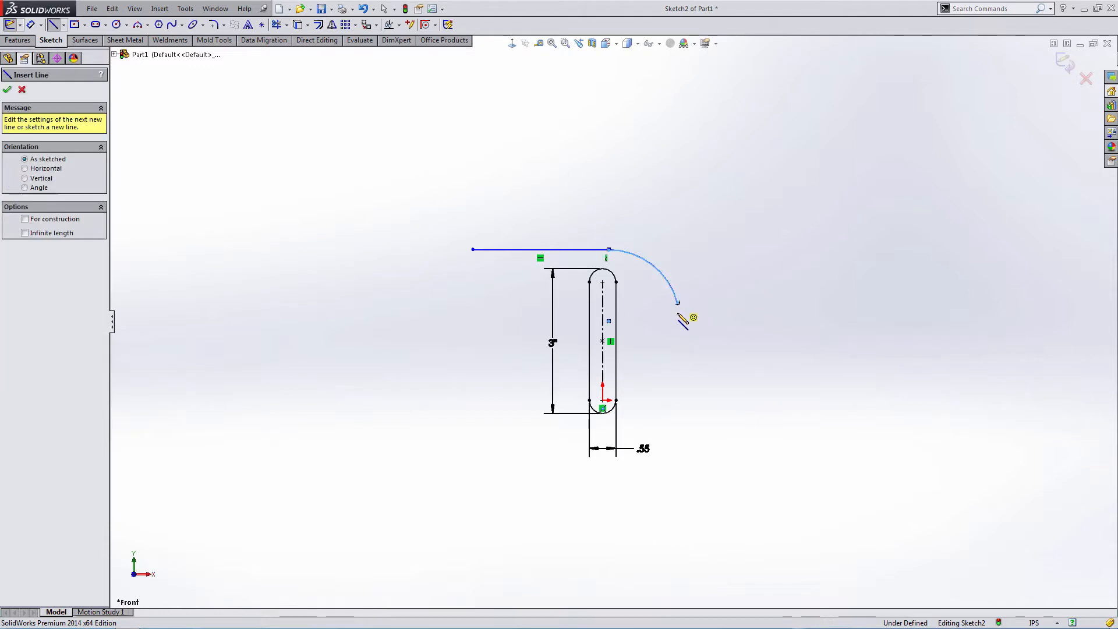
pyautogui.click(678, 421)
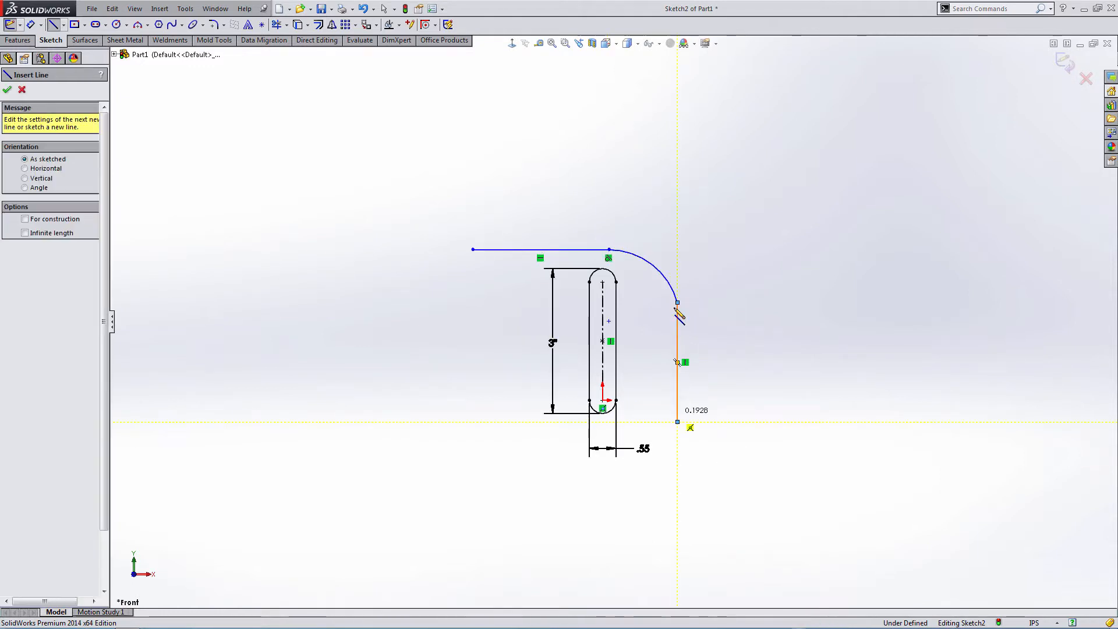
pyautogui.press('Escape')
# Add a tangent relation between the arc and the vertical line
pyautogui.keyDown('ctrl'); pyautogui.click(678, 333); pyautogui.keyUp('ctrl')
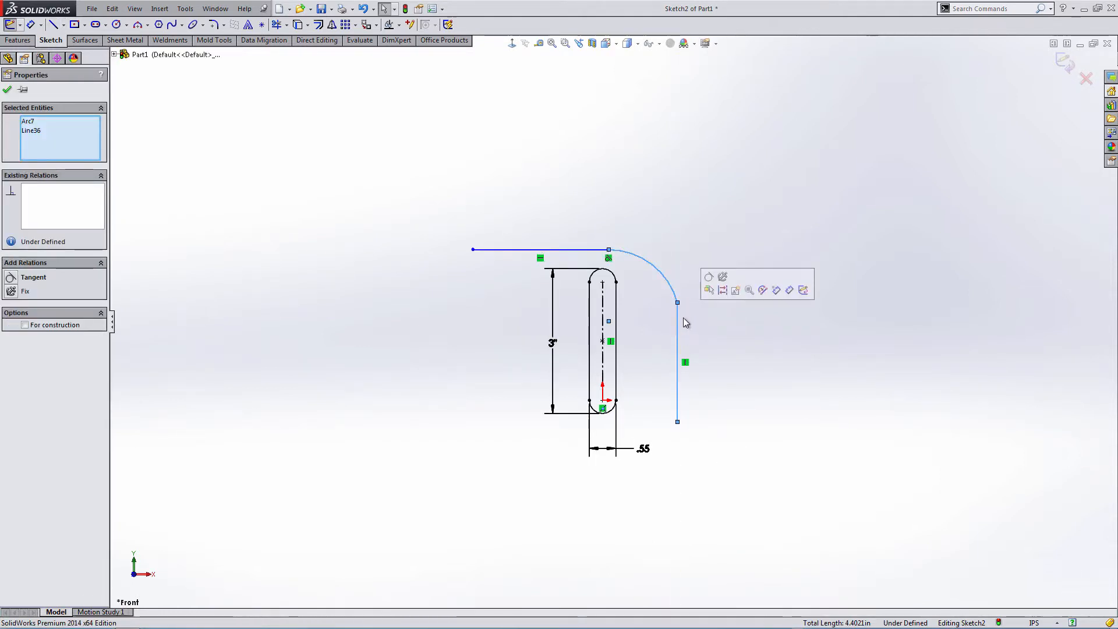
pyautogui.click(722, 276)
pyautogui.click(491, 158)
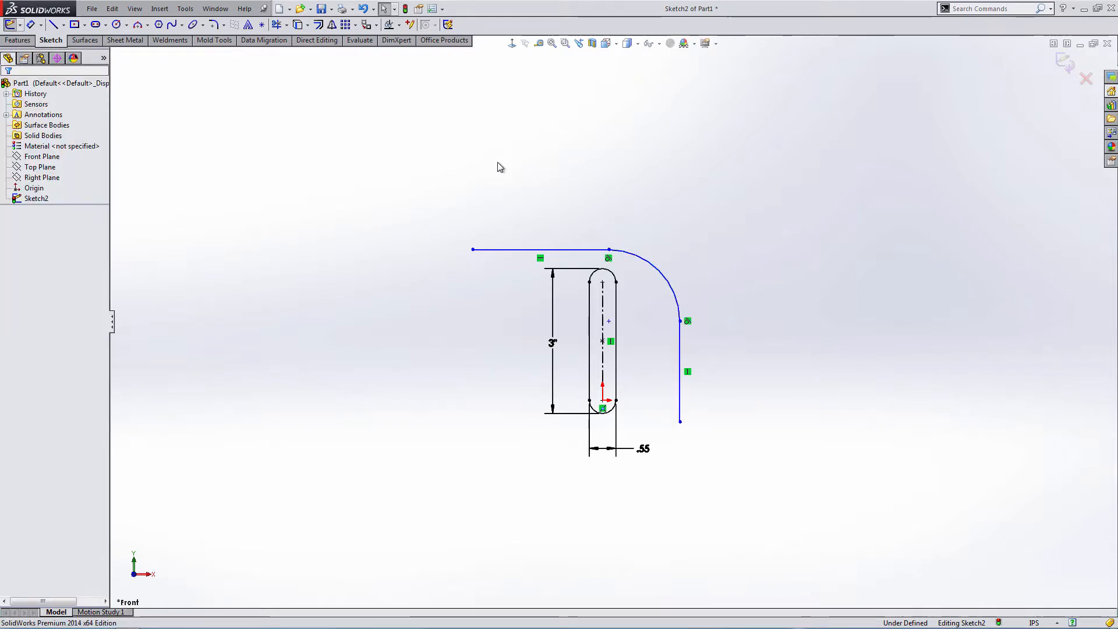
# Dimension the gap between the horizontal line and the crest of the slot's upper arc as 3/8 in
pyautogui.click(31, 24)
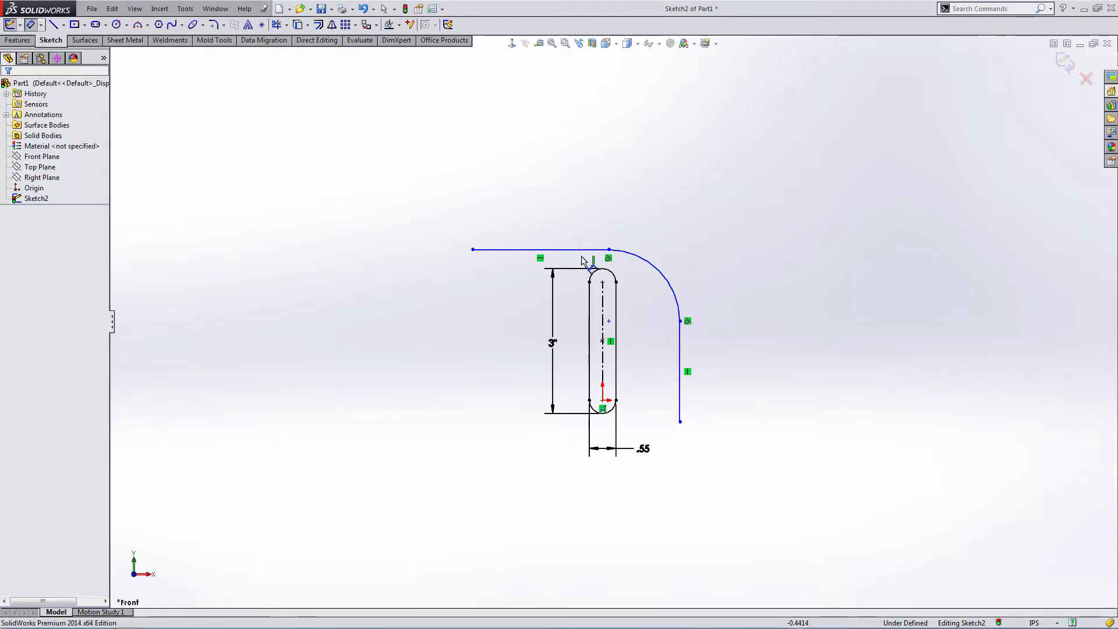
pyautogui.scroll(-3, 590, 261)
pyautogui.click(610, 260)
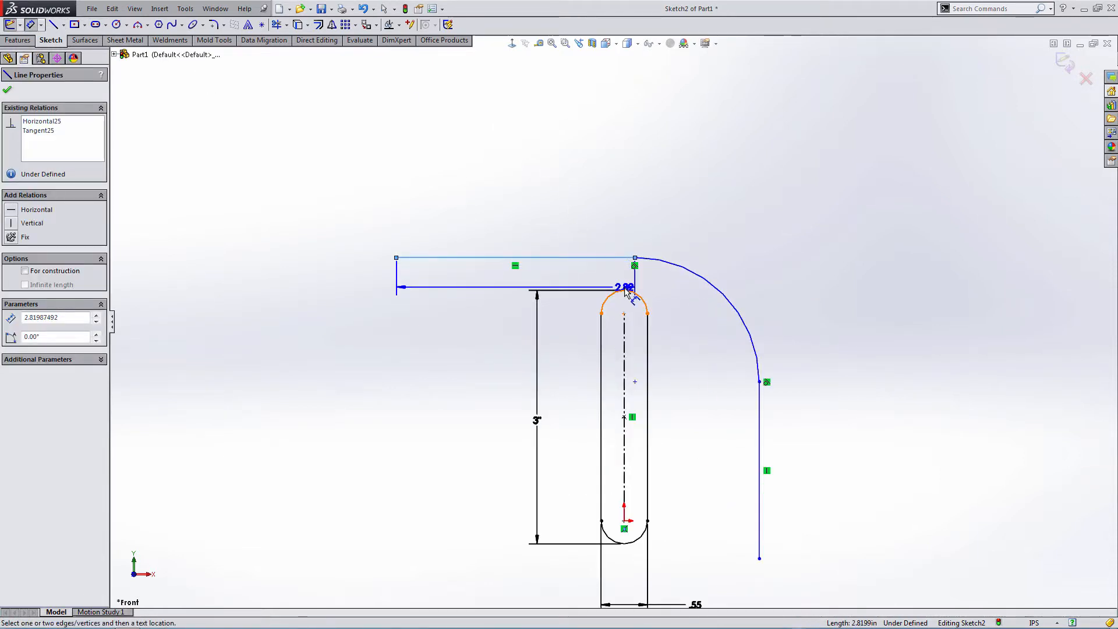
pyautogui.click(635, 291)
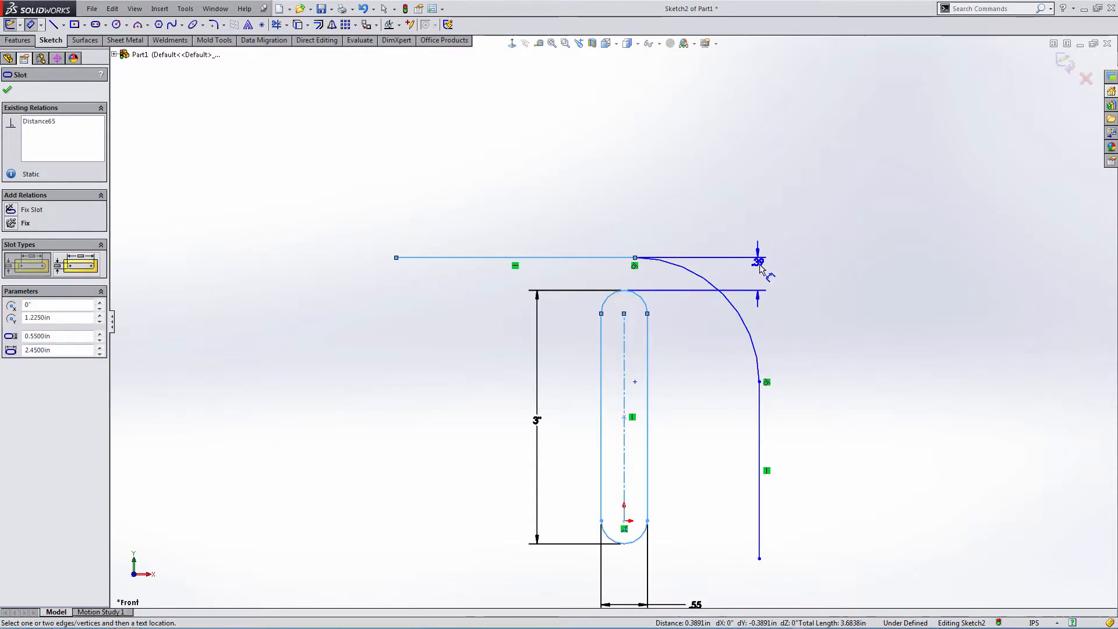
pyautogui.click(760, 278)
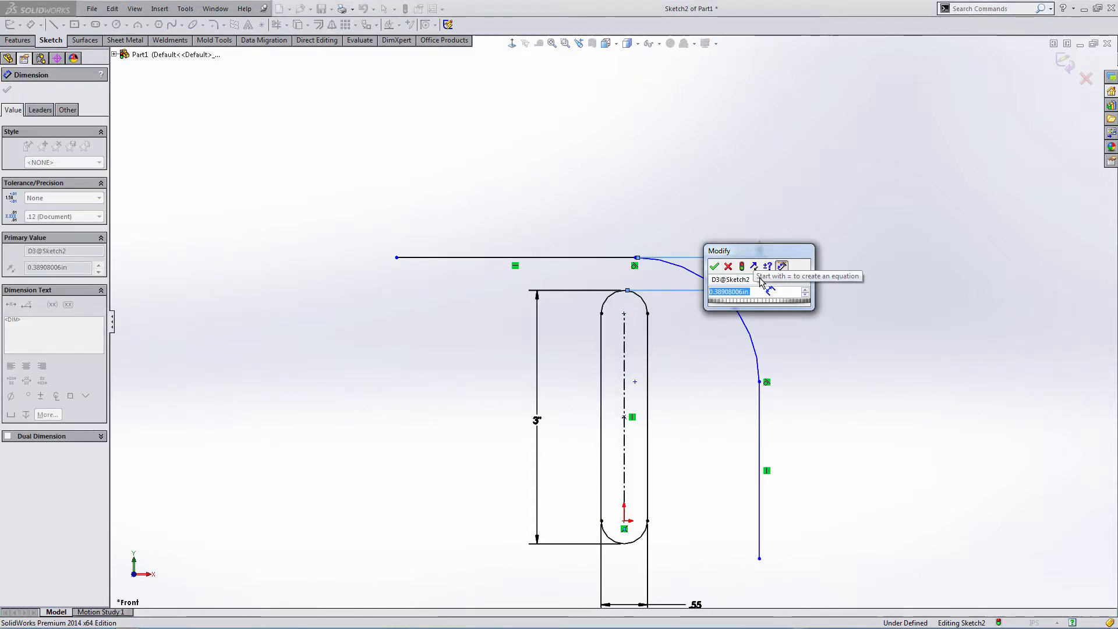
pyautogui.write('3/8')
pyautogui.press('Return')
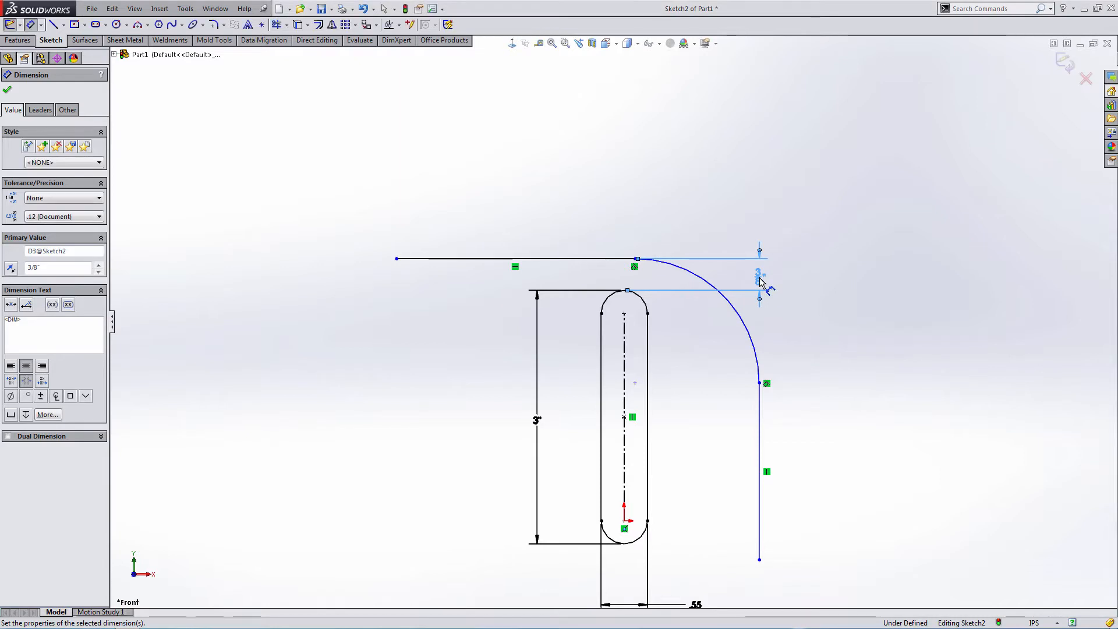
pyautogui.press('Escape')
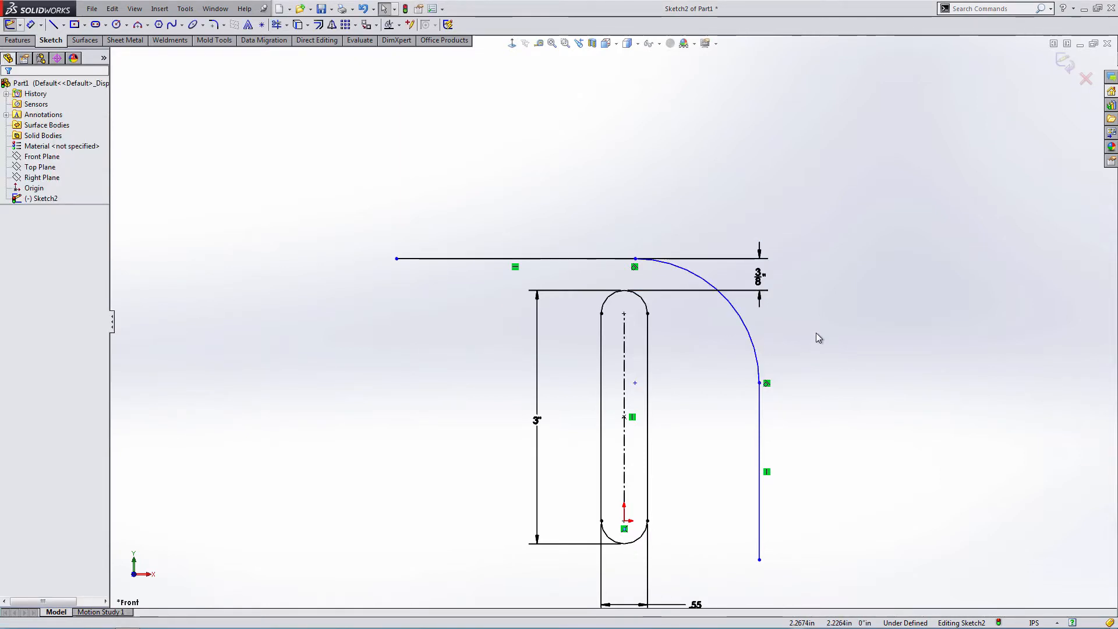
# Reposition the 3/8 in dimension's value above the horizontal line, outside its extension lines
pyautogui.press('z')
pyautogui.scroll(-1, 781, 362)
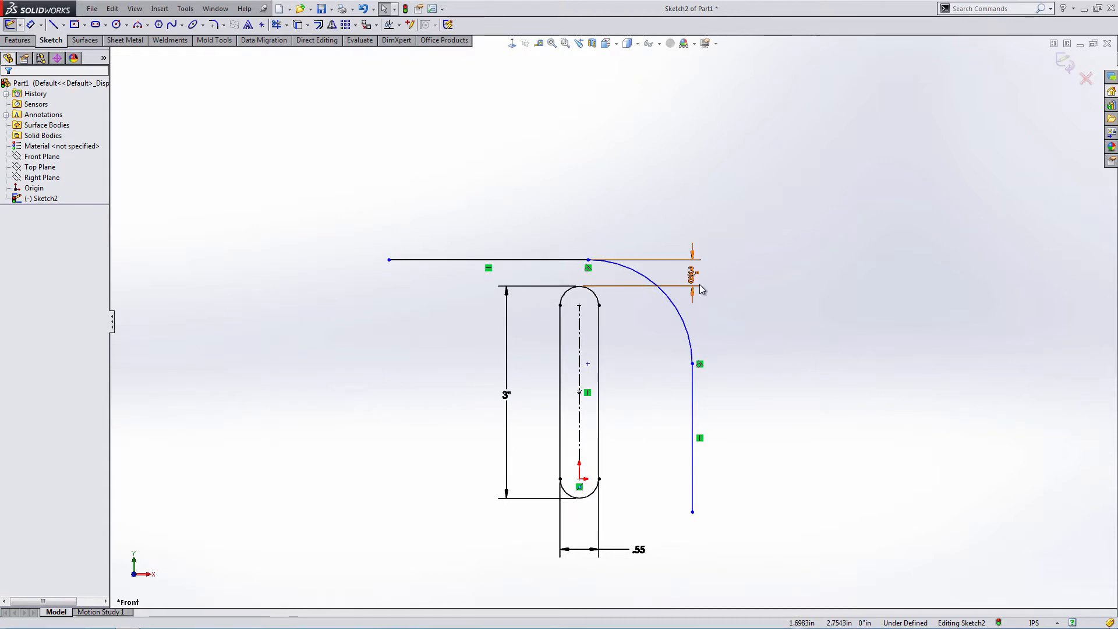
pyautogui.moveTo(691, 278); pyautogui.dragTo(689, 231)
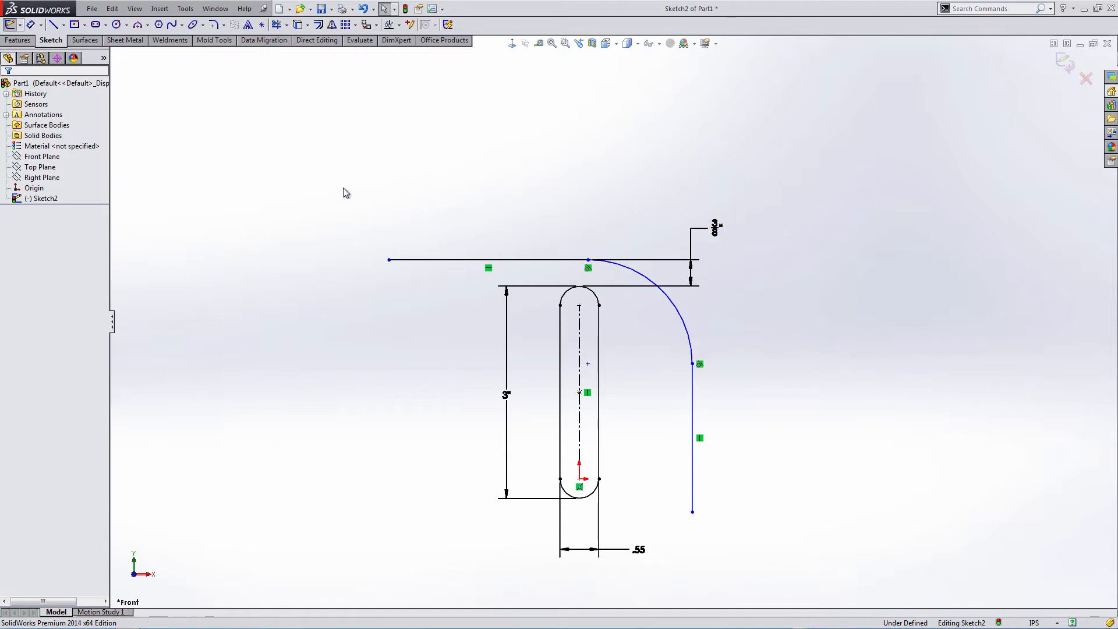
# Delete all the sketch geometry and dimensions around the slot
pyautogui.moveTo(344, 193)
pyautogui.mouseDown()
pyautogui.moveTo(811, 519)
pyautogui.moveTo(845, 566)
pyautogui.mouseUp()
pyautogui.press('Delete')
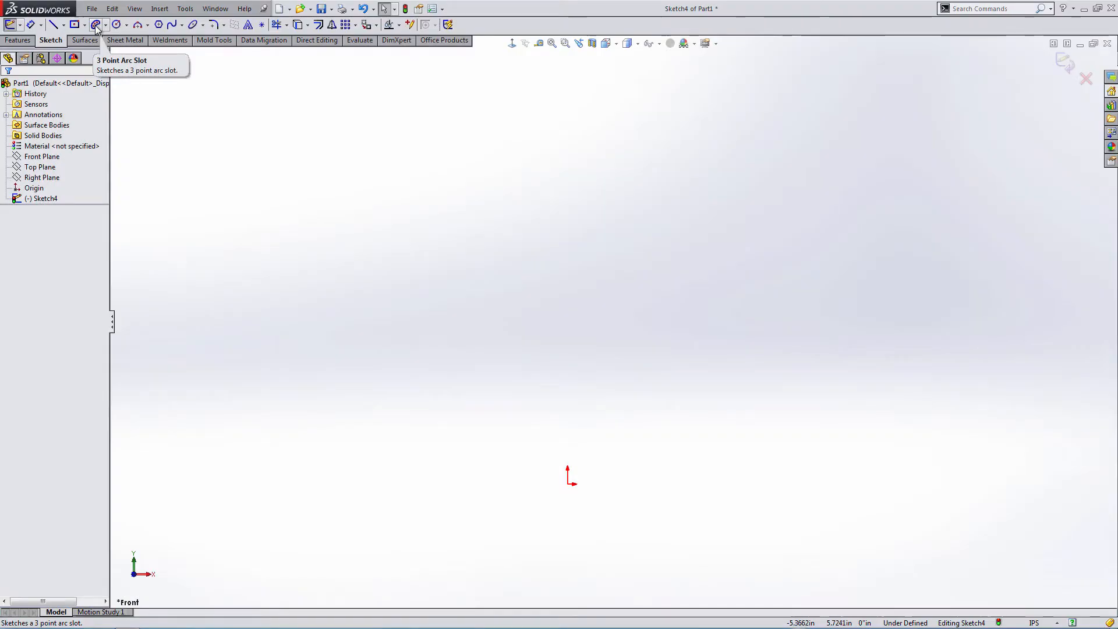
# Sketch a 3 point arc slot above the origin, about 0.79 in in radius, 90° in arc angle and 0.44 in wide
pyautogui.click(96, 26)
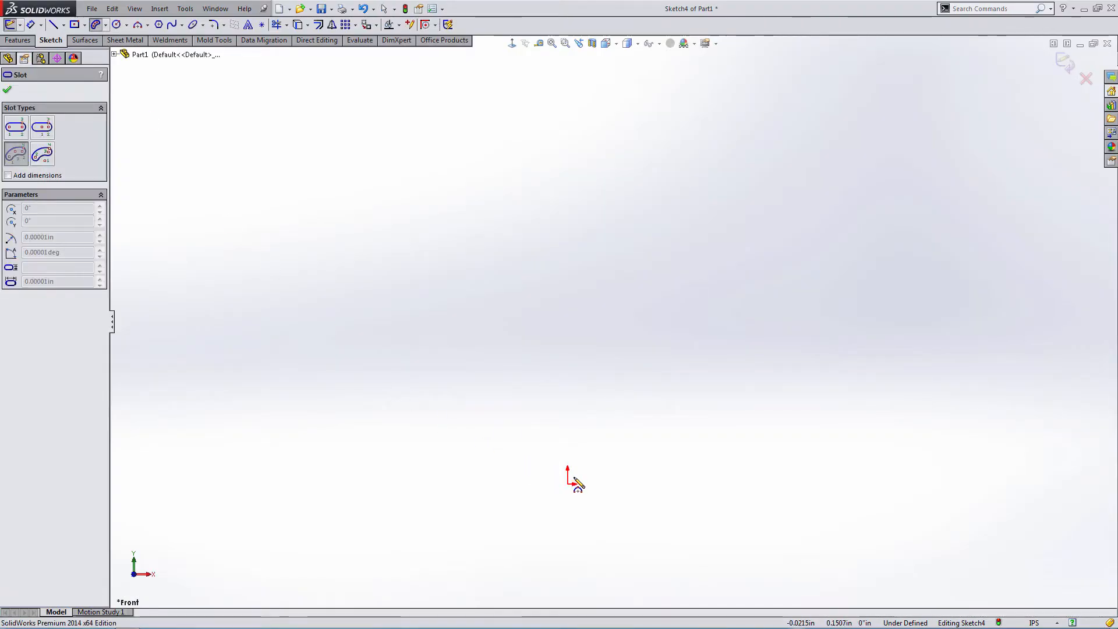
pyautogui.click(617, 385)
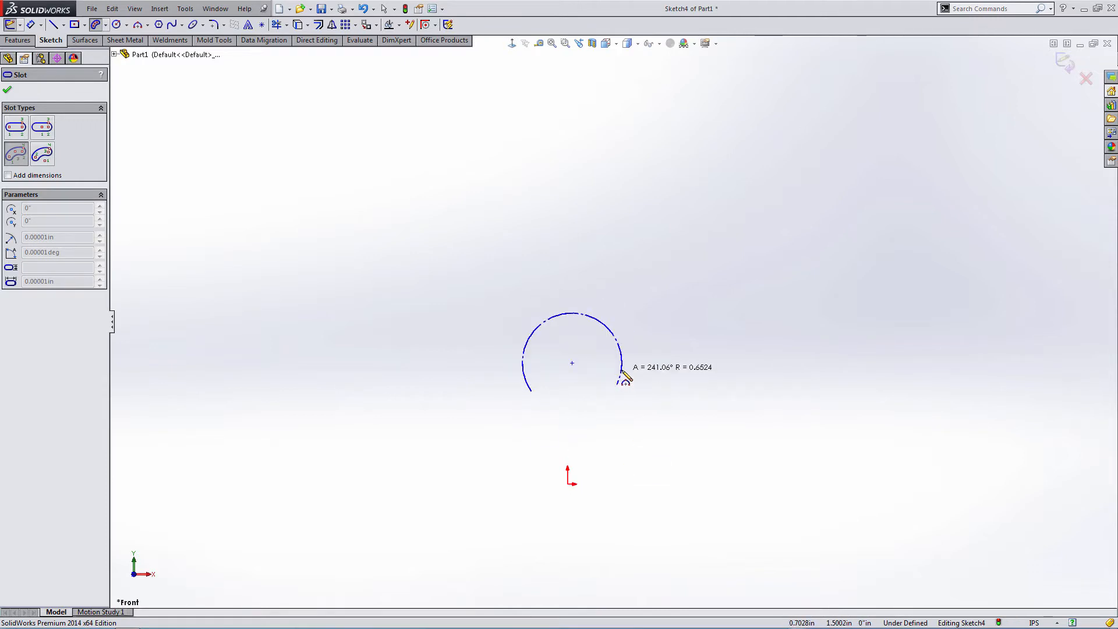
pyautogui.click(608, 379)
pyautogui.click(618, 366)
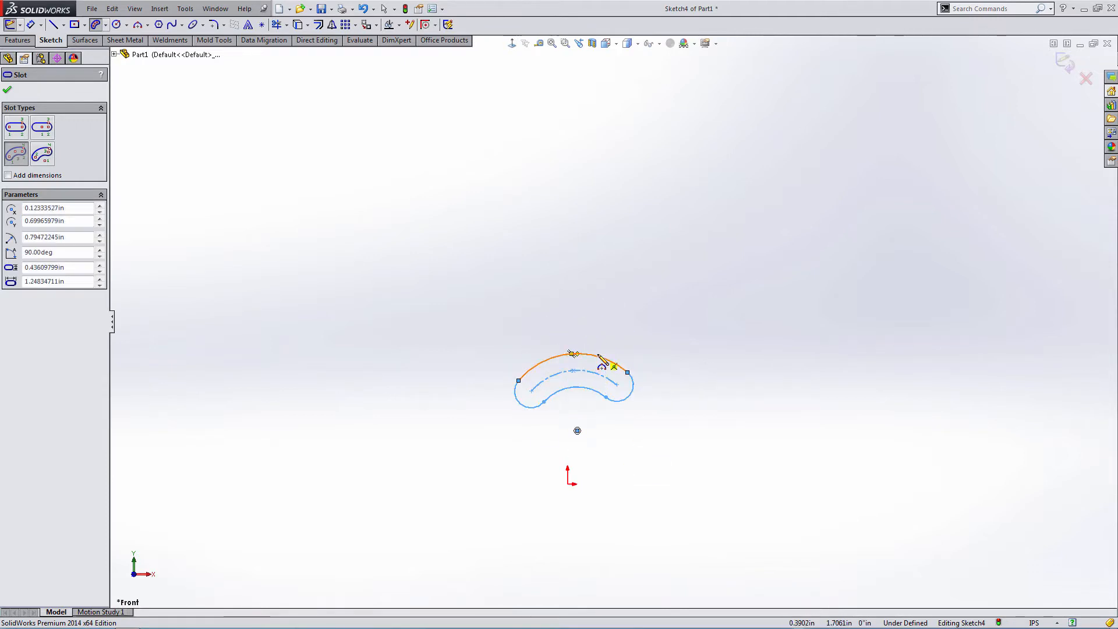
# Draw a construction centerline joining the two end-arc centers of the curved slot
pyautogui.click(64, 25)
pyautogui.click(67, 48)
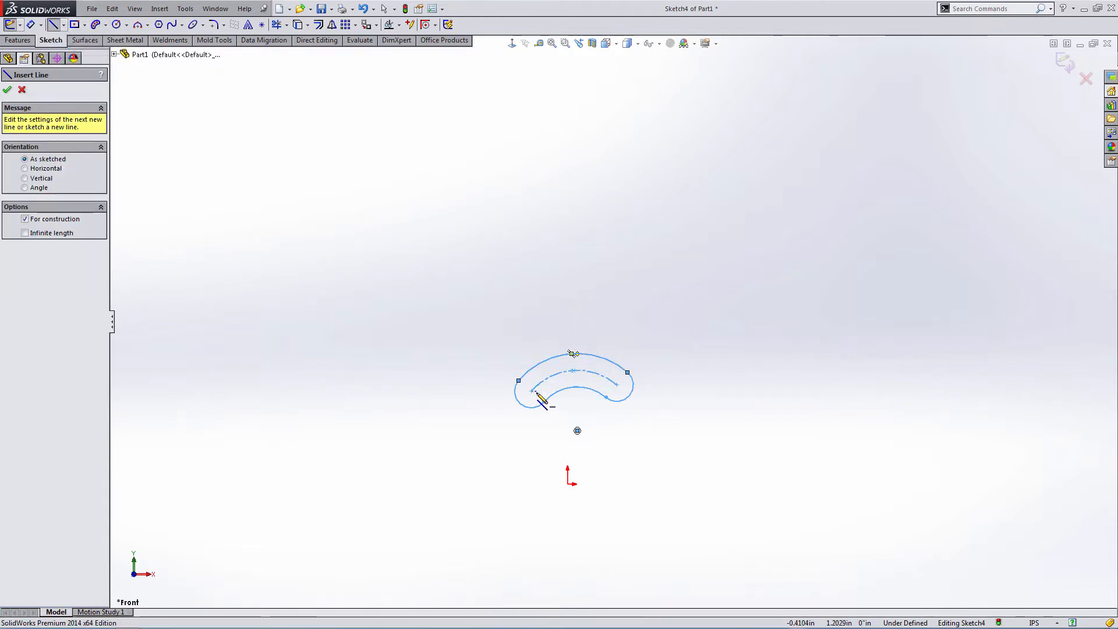
pyautogui.click(531, 390)
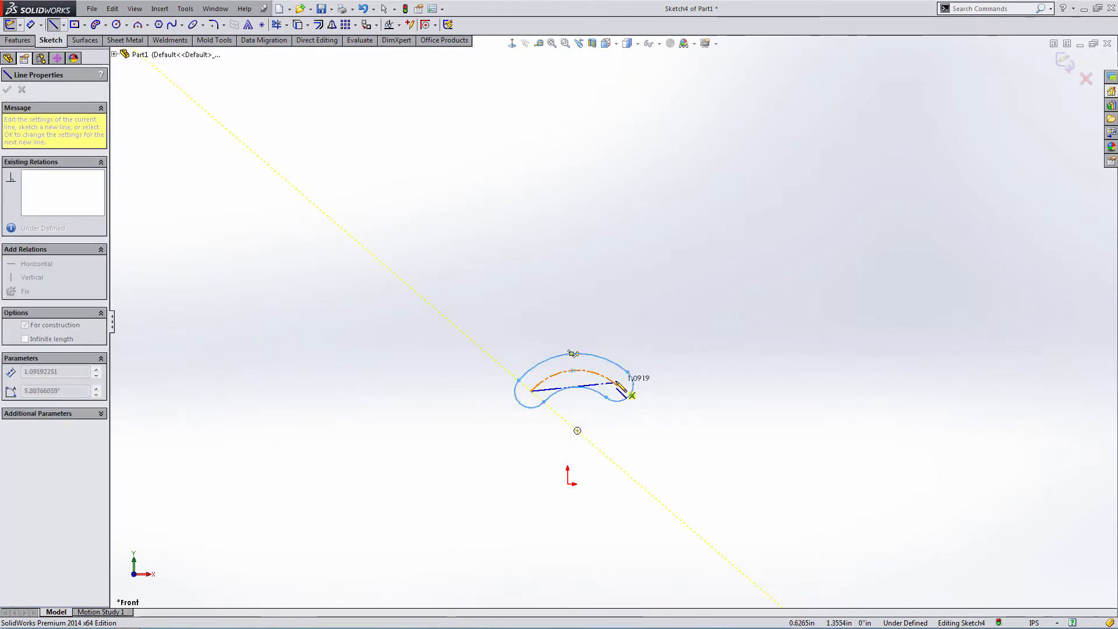
pyautogui.click(617, 385)
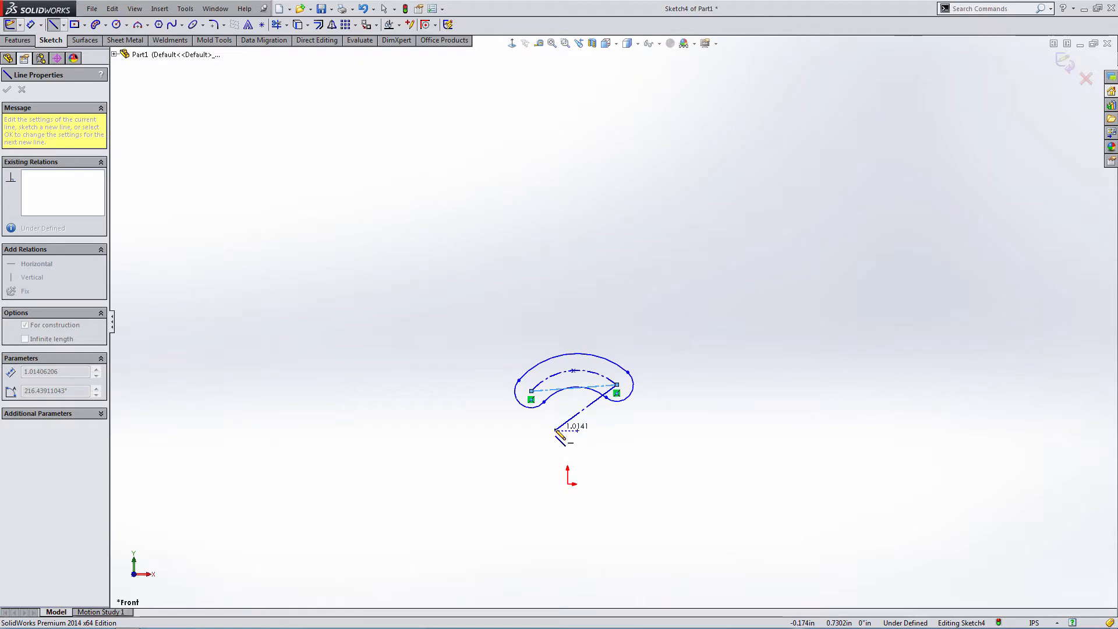
pyautogui.press('Escape')
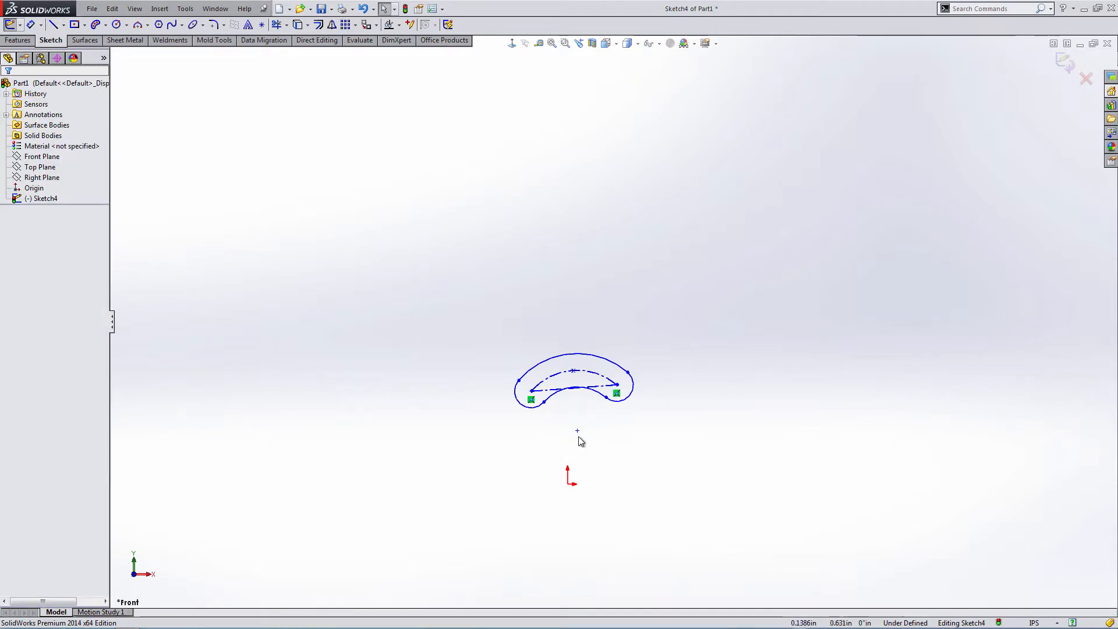
# Place the curved slot's arc center on the origin and make the construction line between its ends horizontal
pyautogui.moveTo(577, 432); pyautogui.dragTo(568, 485)
pyautogui.click(552, 389)
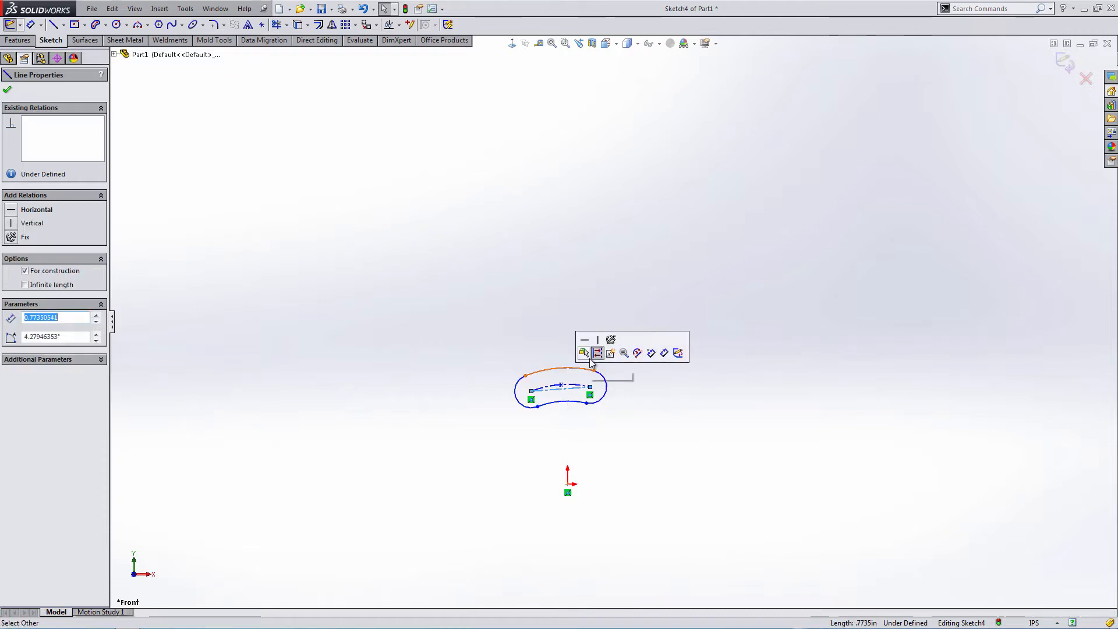
pyautogui.click(585, 339)
pyautogui.click(456, 240)
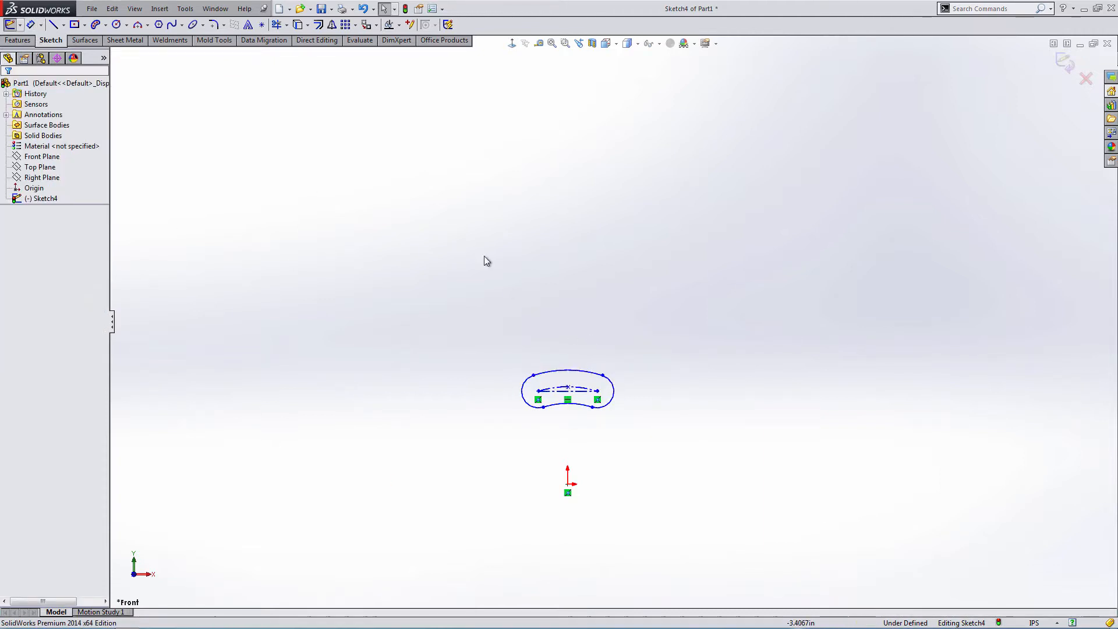
# Dimension the radius of the curved slot's center arc as 1 in
pyautogui.click(30, 25)
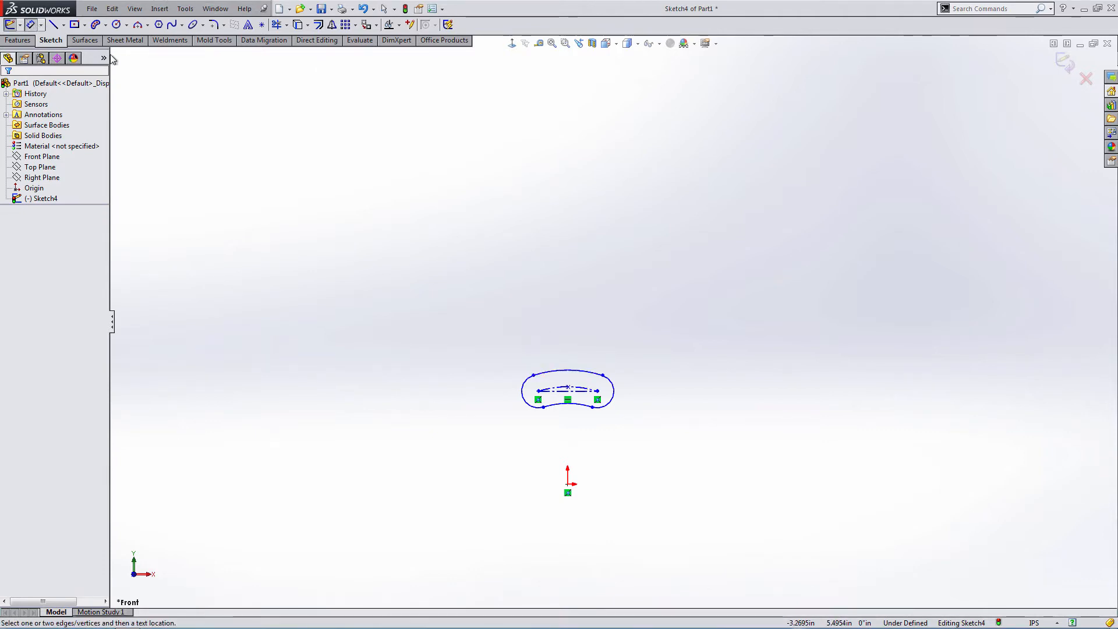
pyautogui.click(581, 388)
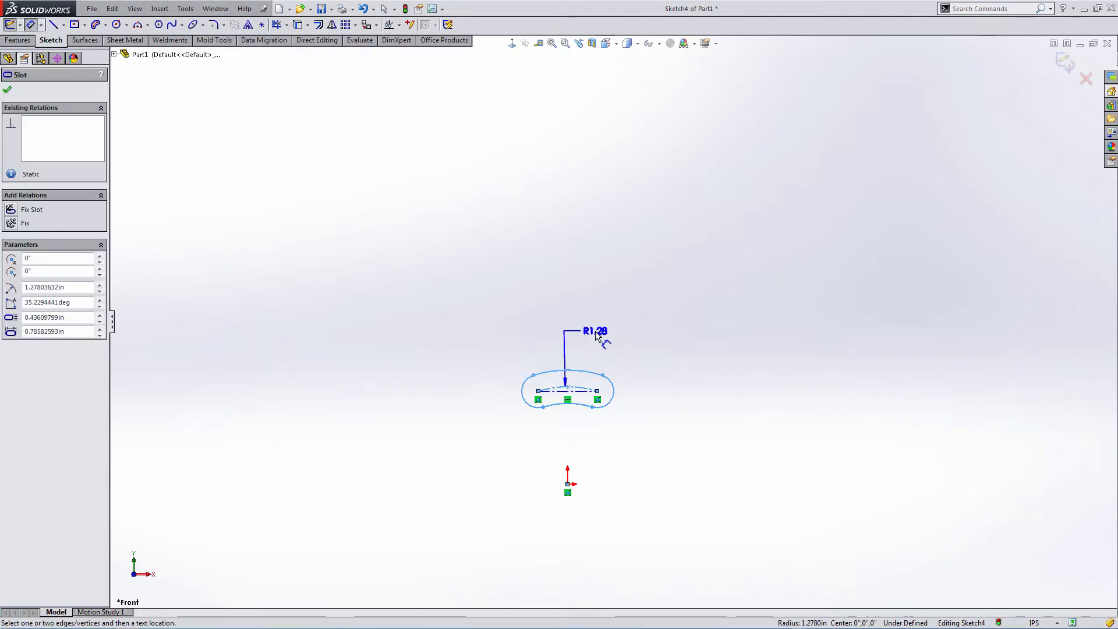
pyautogui.click(608, 335)
pyautogui.write('1.27803632in')
pyautogui.press('Return')
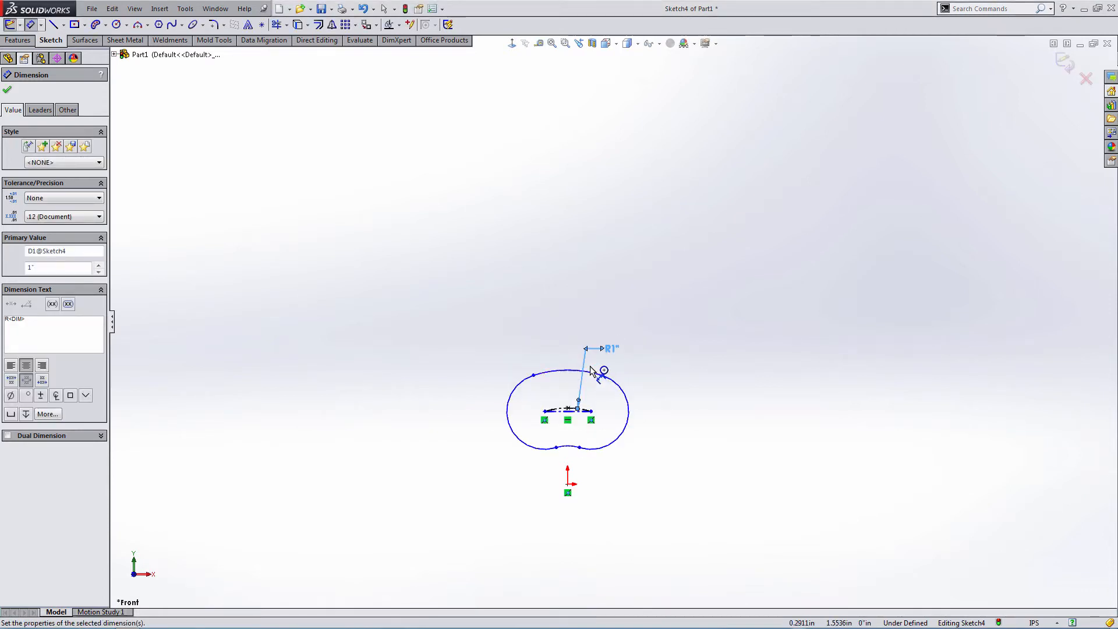
pyautogui.scroll(-3, 581, 408)
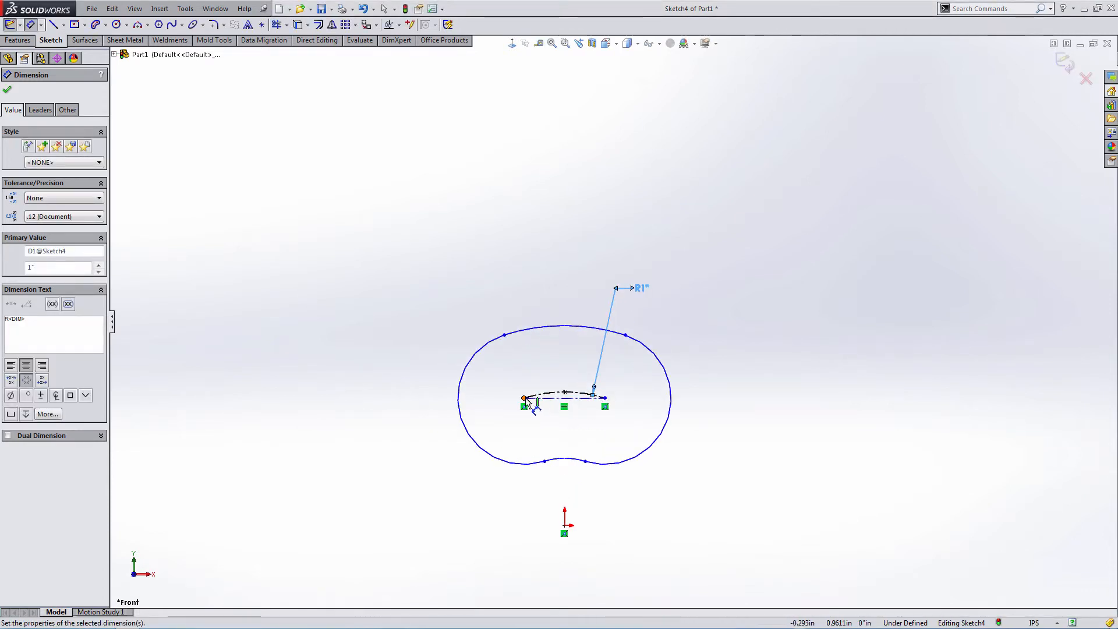
pyautogui.click(524, 399)
pyautogui.click(604, 397)
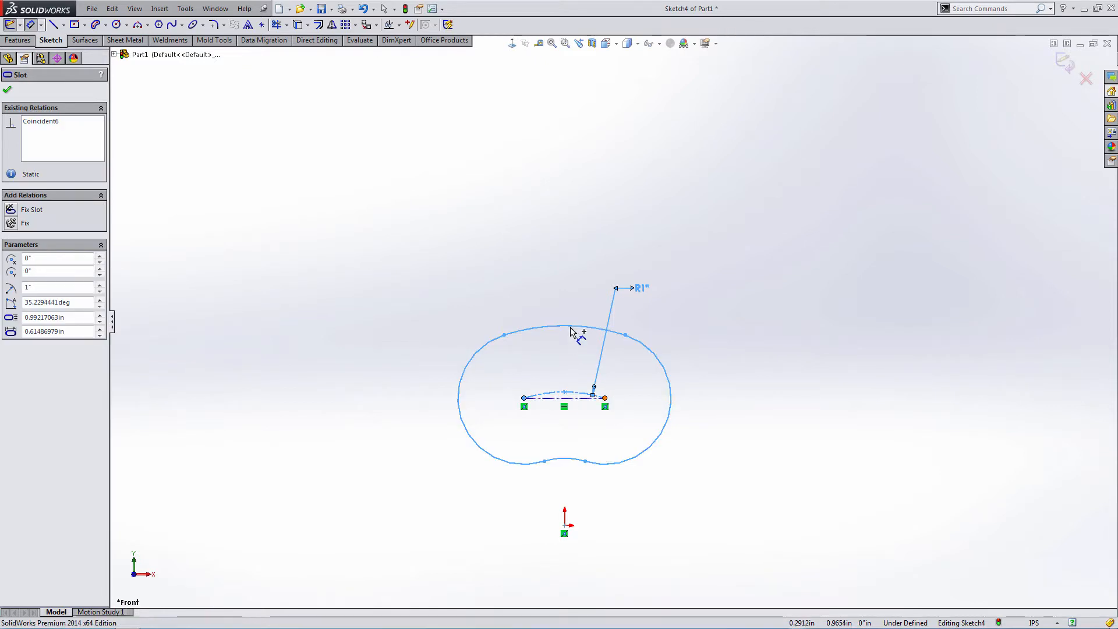
pyautogui.press('Escape')
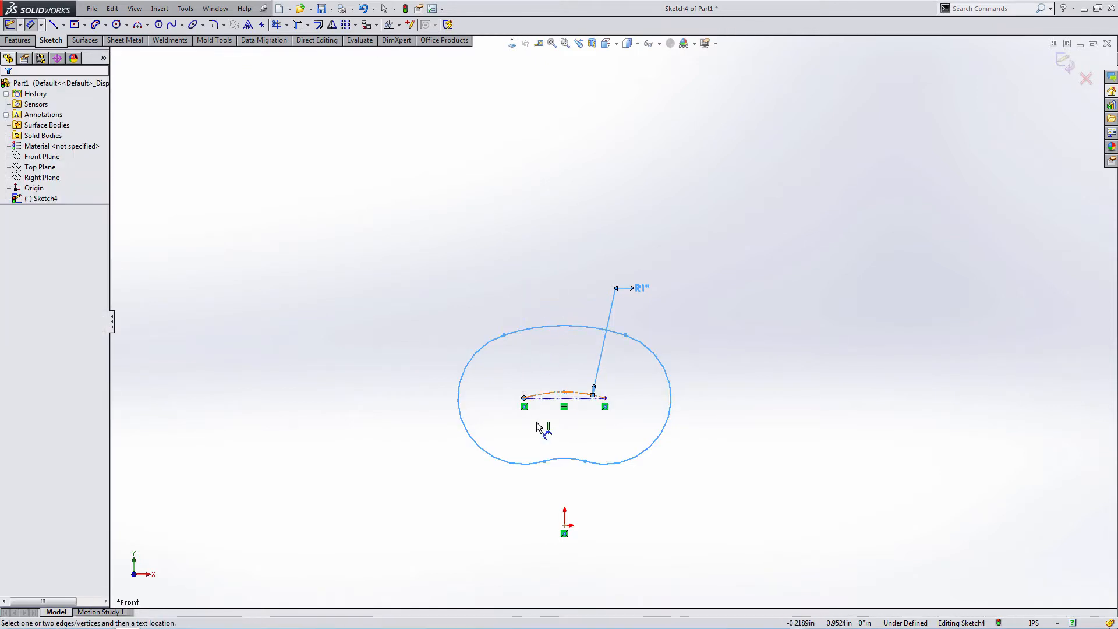
# Draw two construction centerlines joining each end-arc center of the curved slot to the origin
pyautogui.click(64, 27)
pyautogui.click(78, 48)
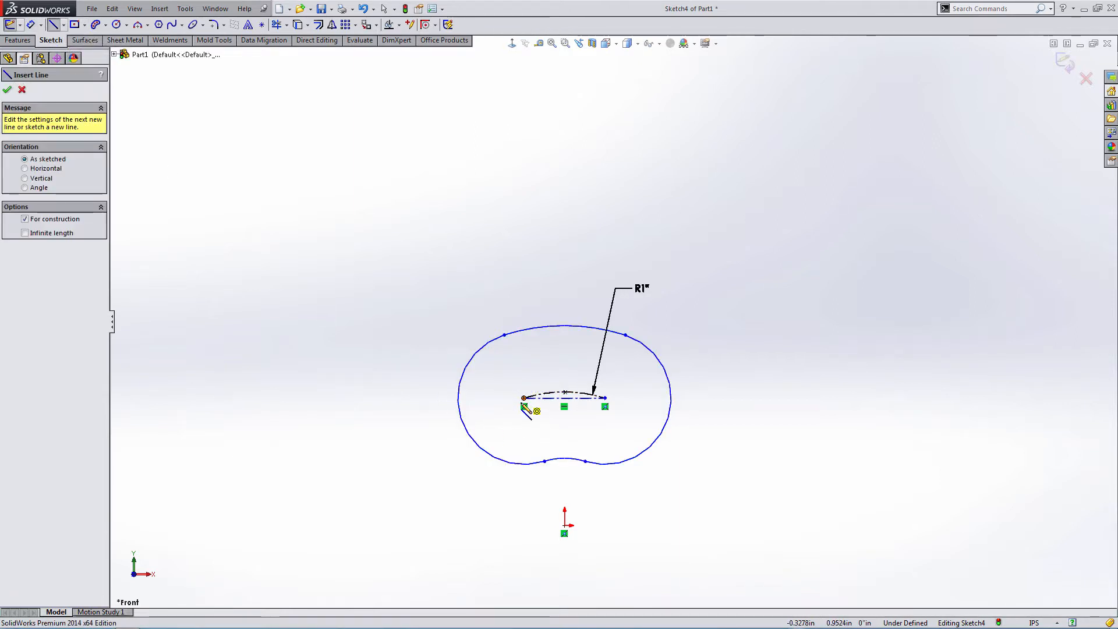
pyautogui.click(524, 398)
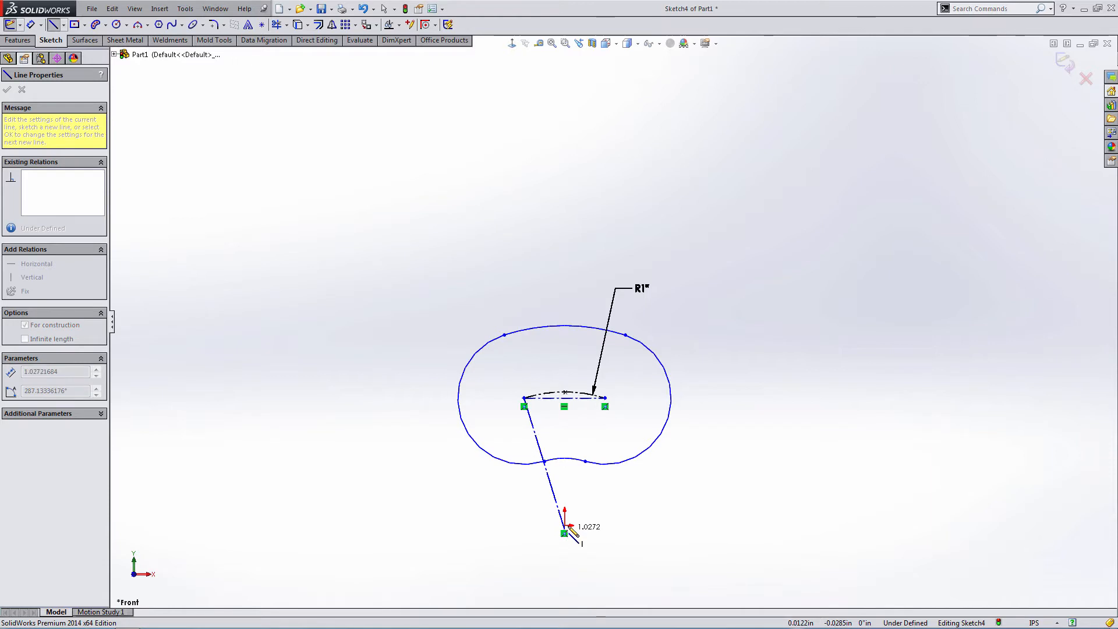
pyautogui.click(564, 532)
pyautogui.click(605, 399)
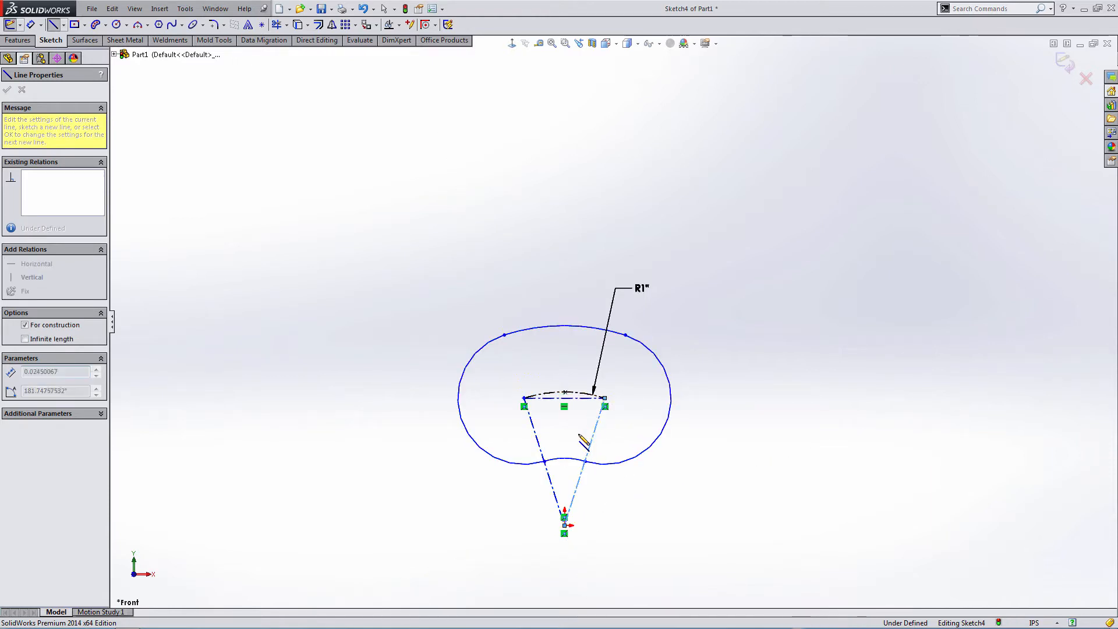
# Dimension the angle between the two centerlines meeting at the origin as 45°
pyautogui.click(28, 26)
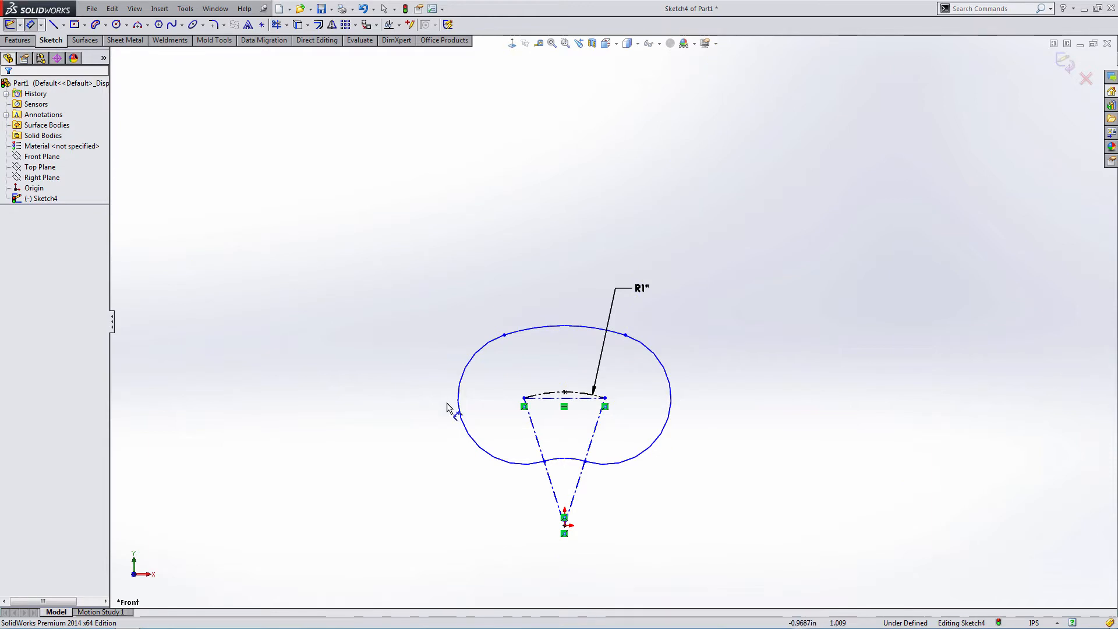
pyautogui.click(541, 448)
pyautogui.click(588, 448)
pyautogui.click(565, 434)
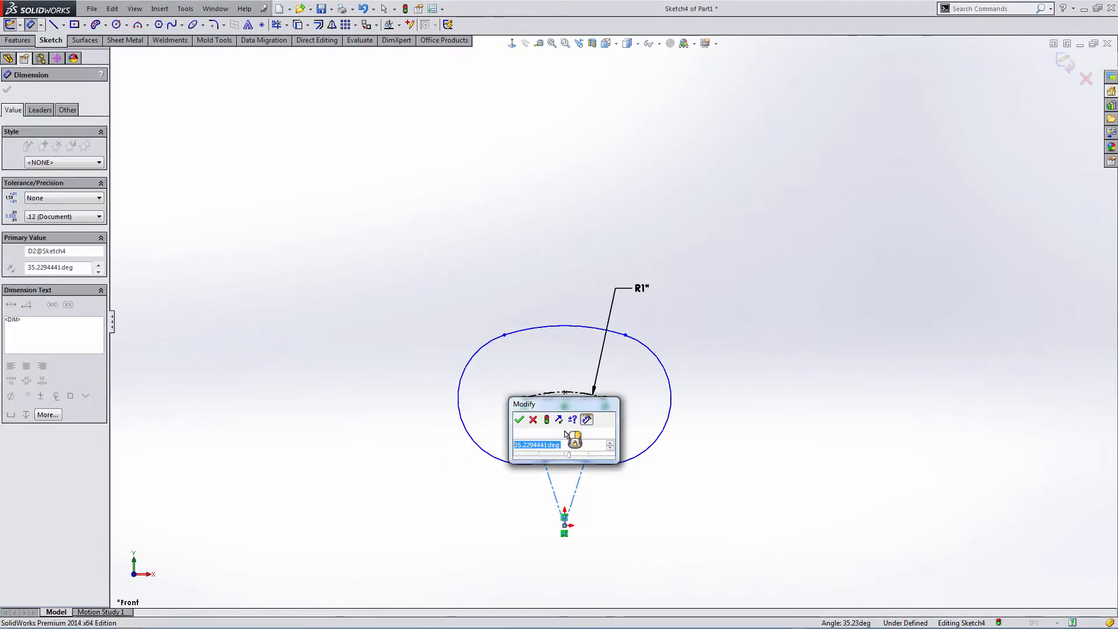
pyautogui.write('45')
pyautogui.press('Return')
pyautogui.press('Escape')
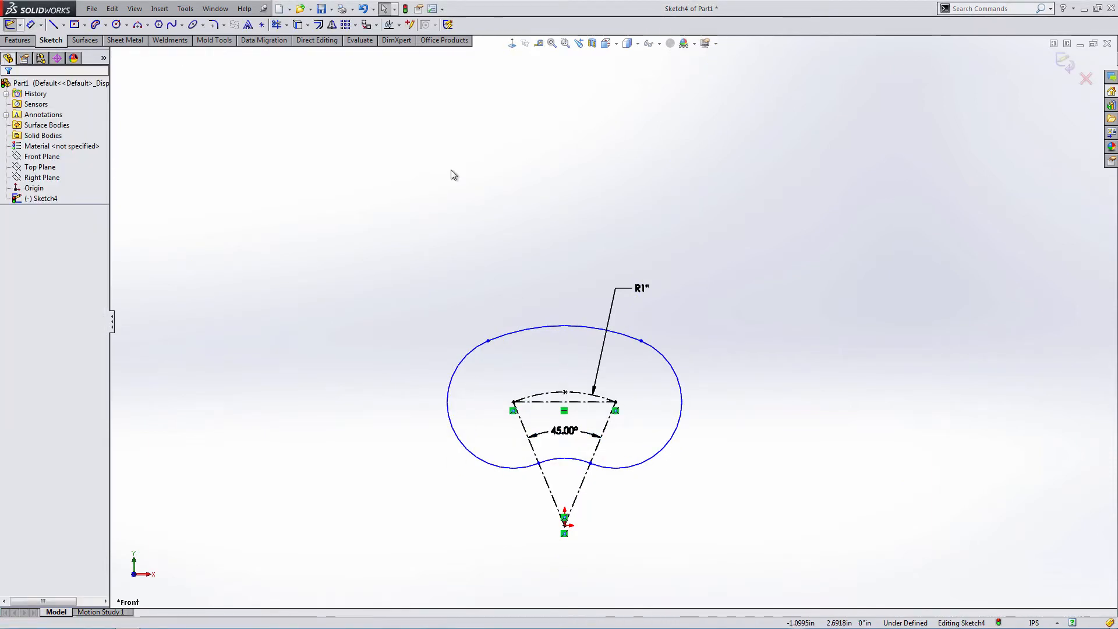
# Dimension the curved slot's width between its outer and inner arcs as 0.55 in
pyautogui.click(30, 25)
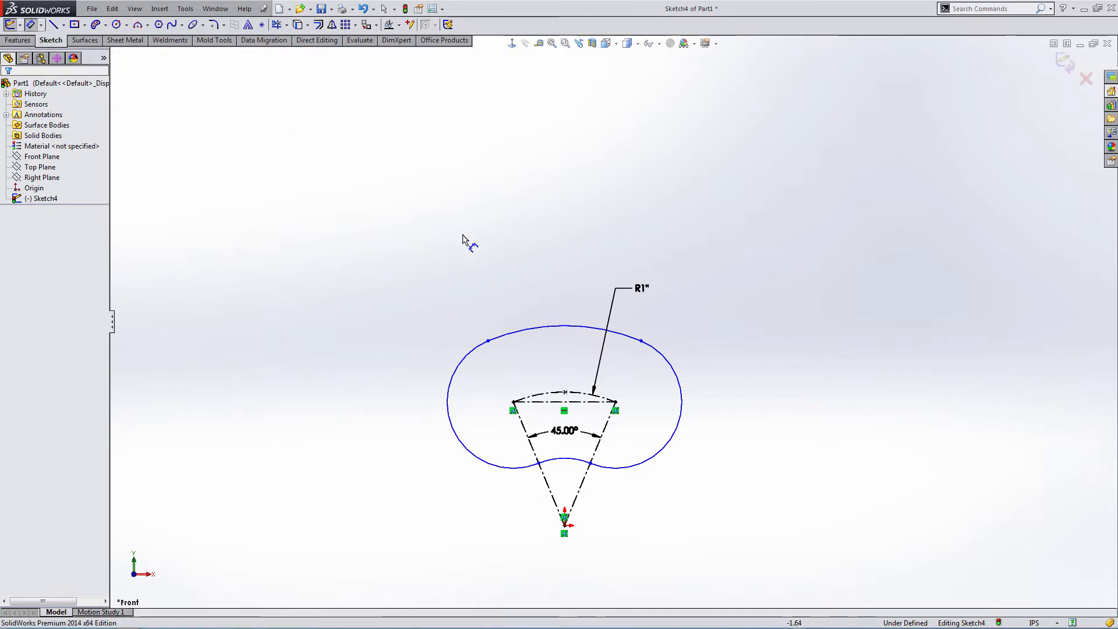
pyautogui.click(554, 327)
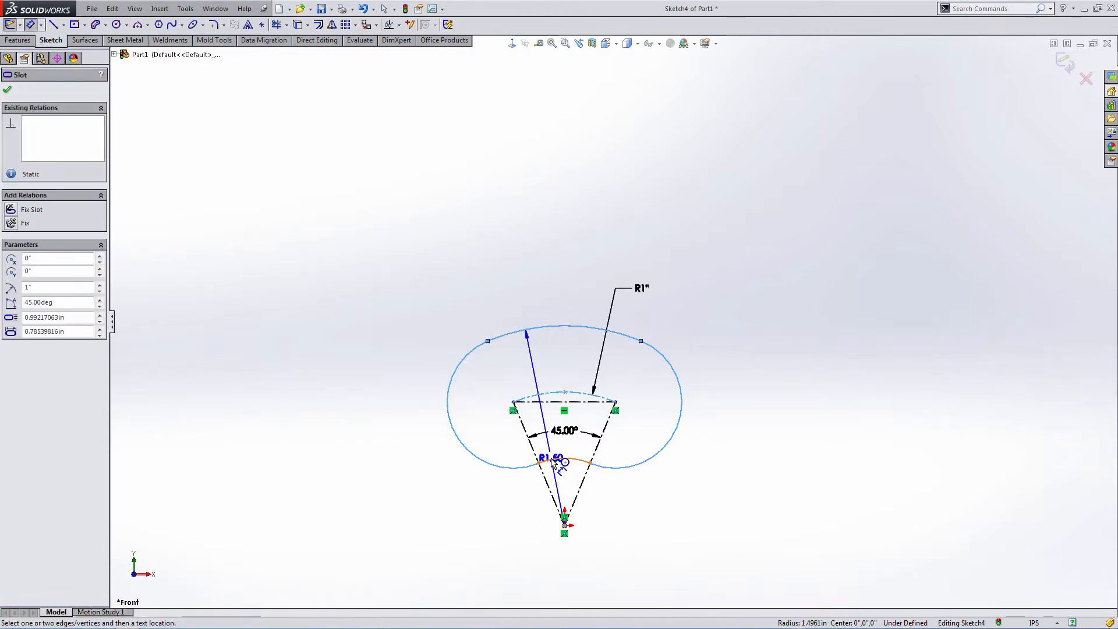
pyautogui.click(556, 459)
pyautogui.click(508, 264)
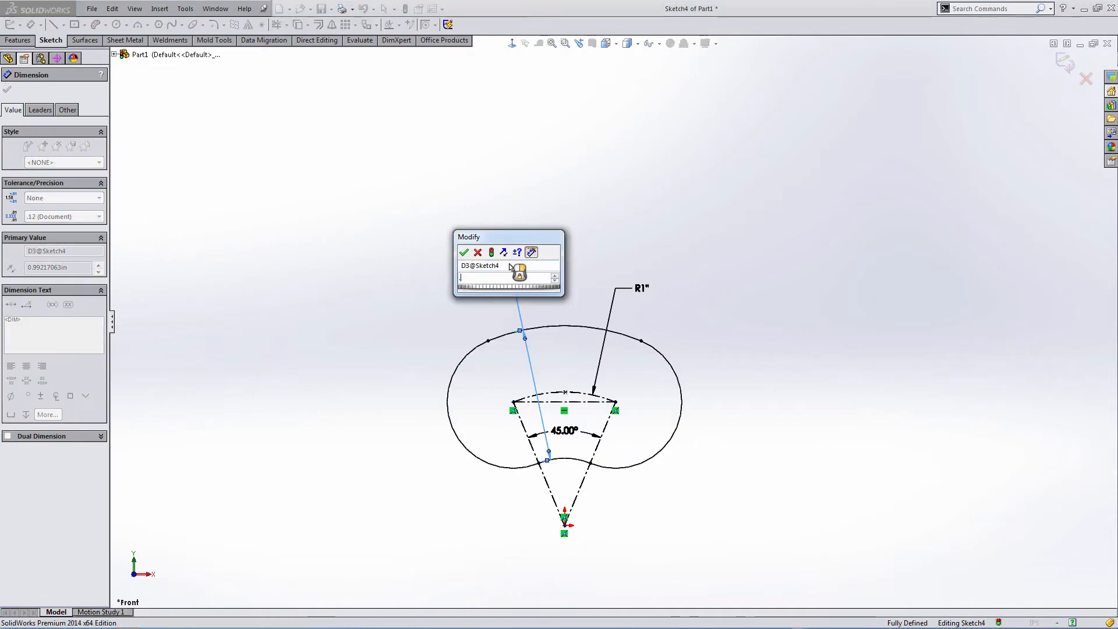
pyautogui.write('.55')
pyautogui.press('Return')
pyautogui.press('Escape')
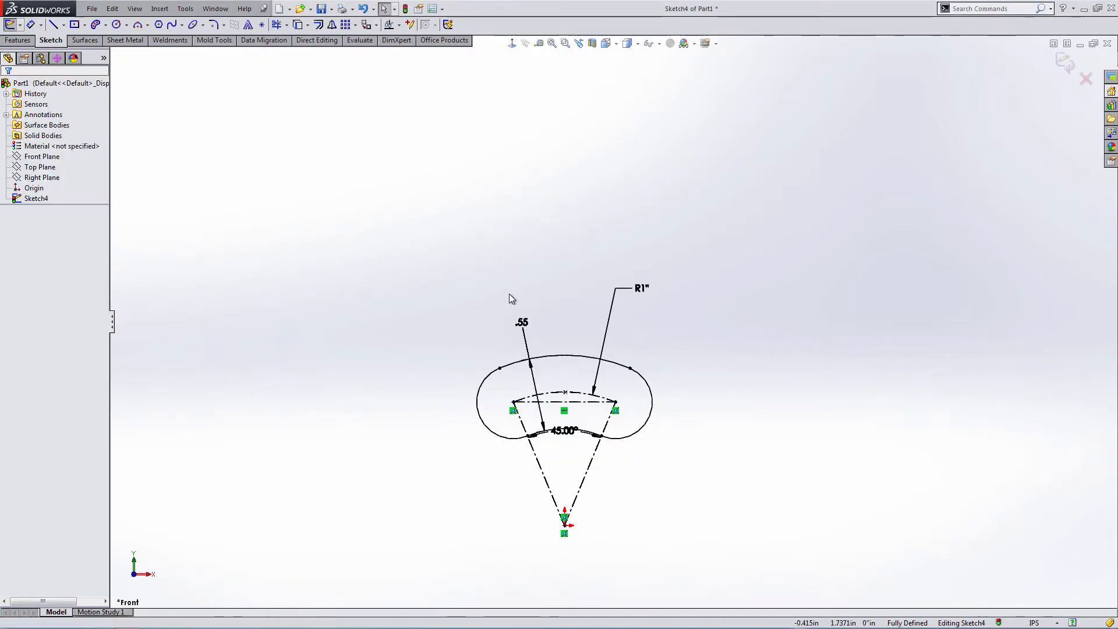
# Set the radius of the curved slot's center arc to 2 in
pyautogui.click(639, 295)
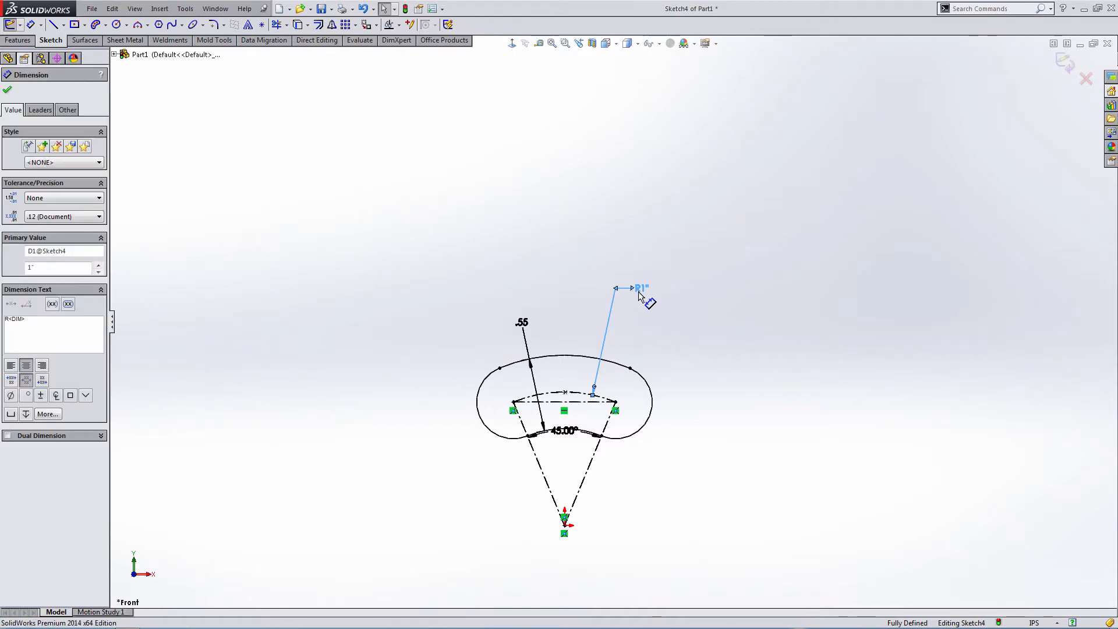
pyautogui.doubleClick(639, 296)
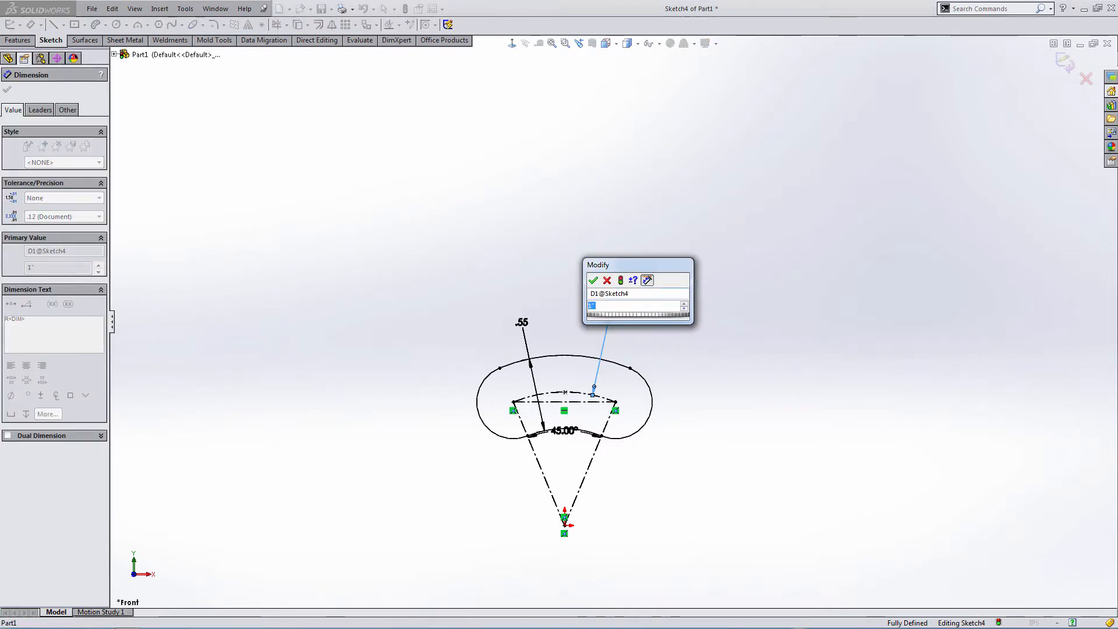
pyautogui.write('2')
pyautogui.press('Return')
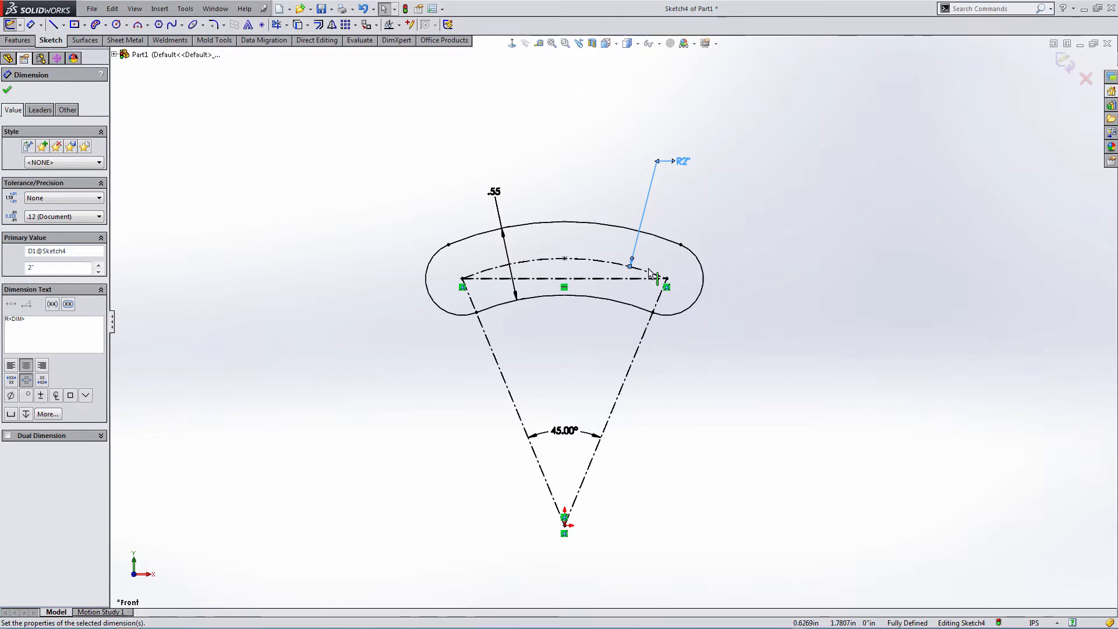
# Make the radius dimension of the slot's center arc a driven dimension
pyautogui.rightClick(683, 162)
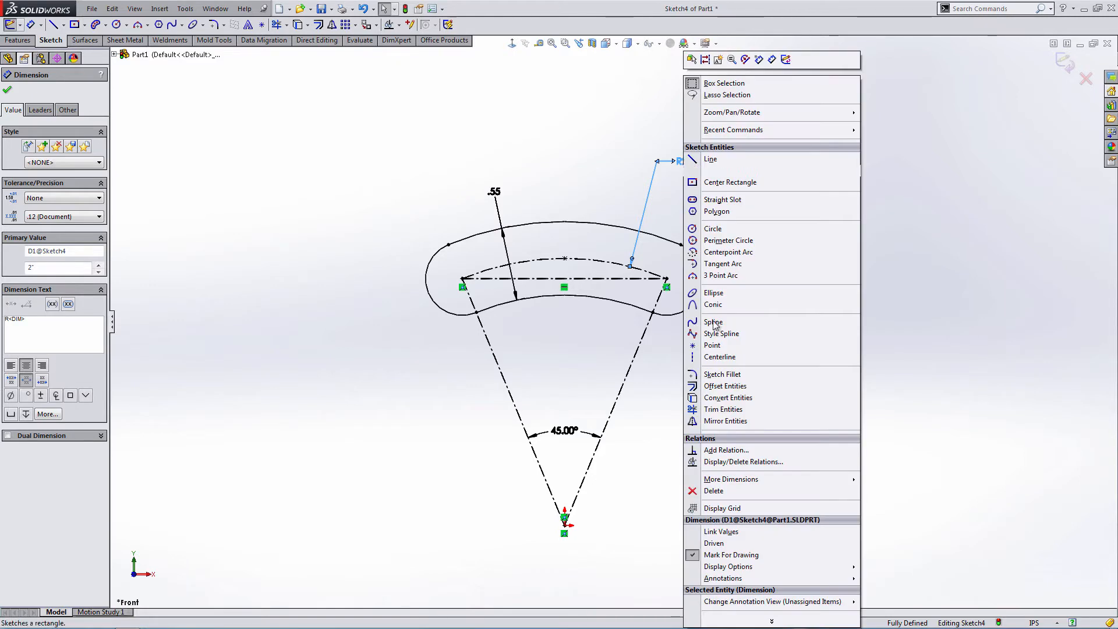
pyautogui.click(716, 544)
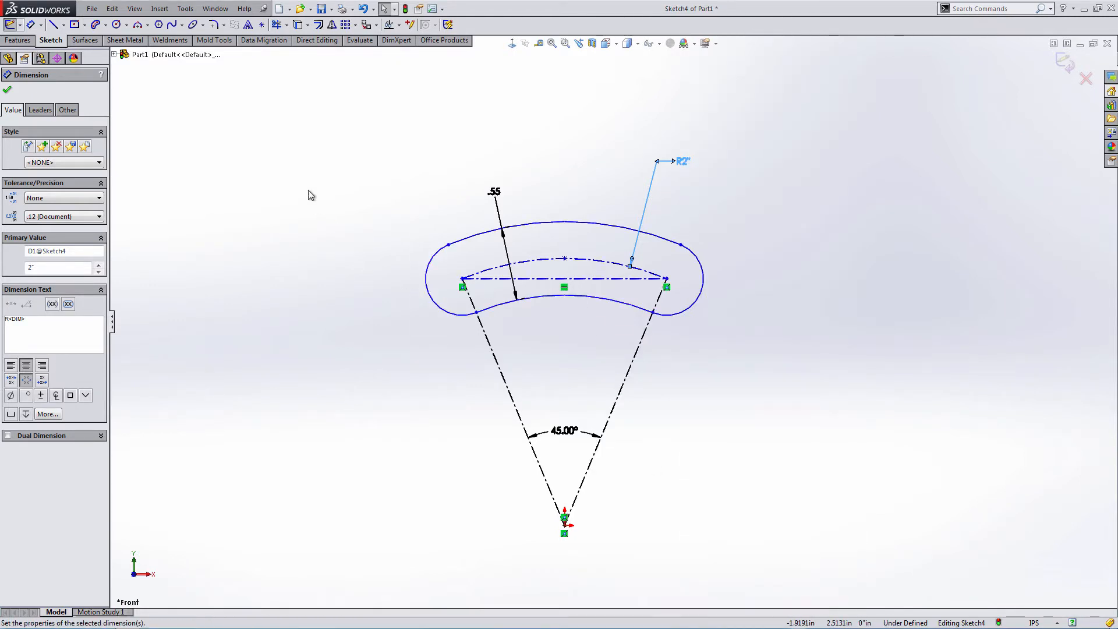
pyautogui.click(334, 192)
# Dimension the horizontal distance between the curved slot's two end-arc centers as 2 in
pyautogui.click(30, 24)
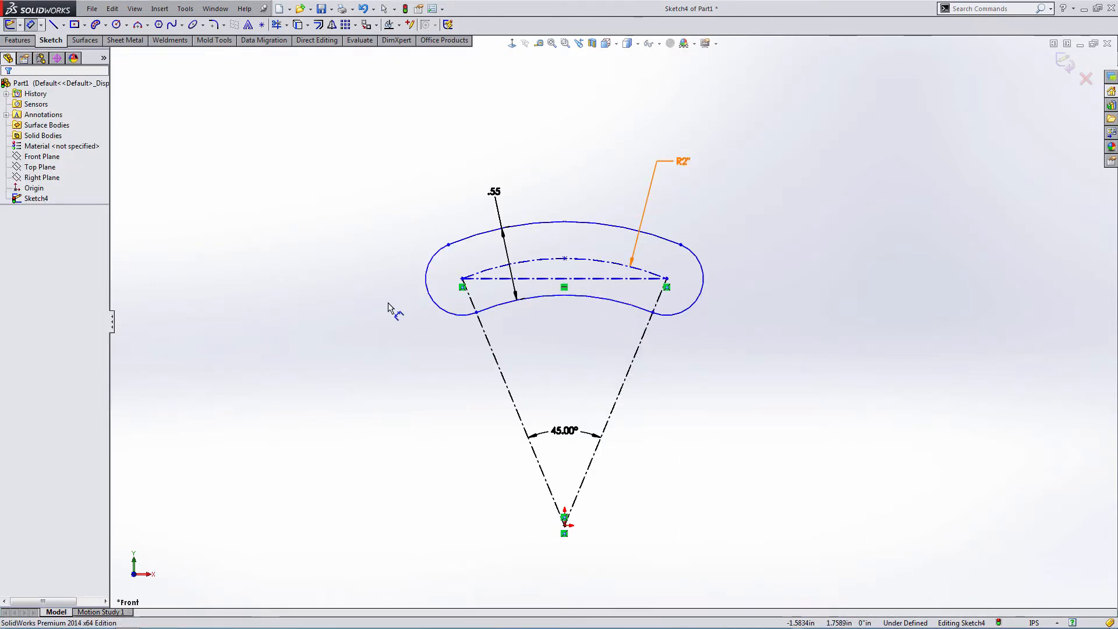
pyautogui.click(464, 279)
pyautogui.click(667, 280)
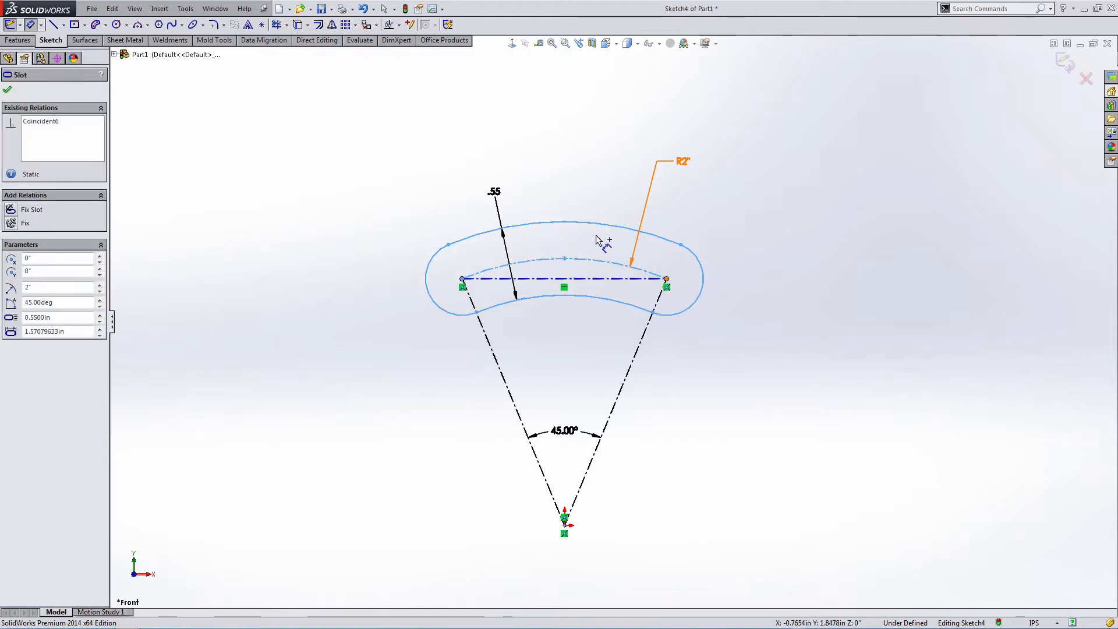
pyautogui.click(572, 211)
pyautogui.write('2')
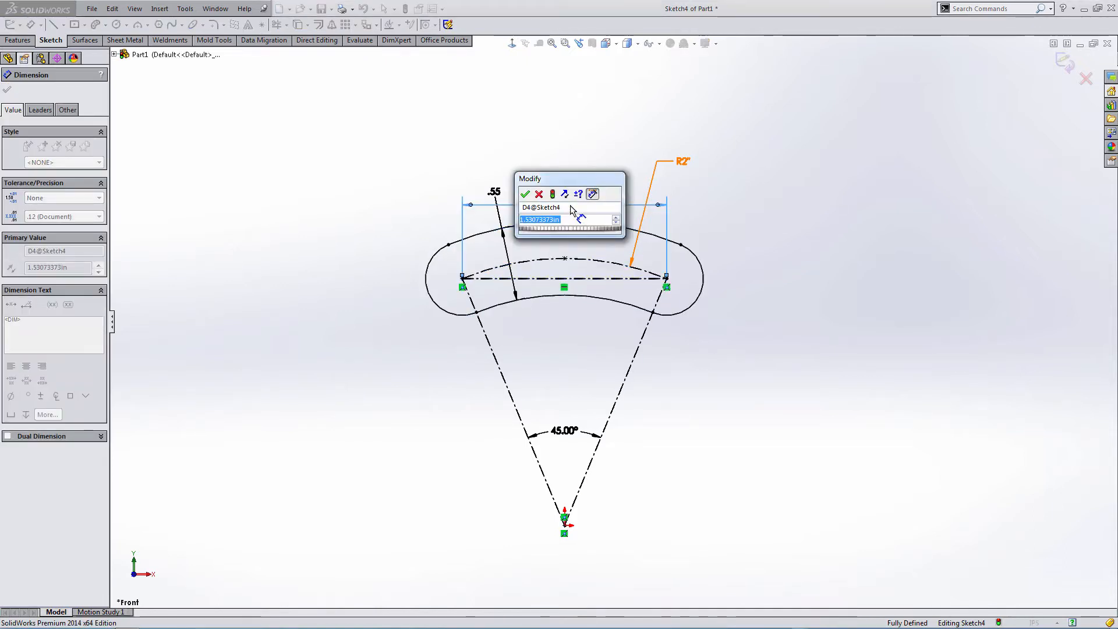
pyautogui.press('Return')
pyautogui.press('Escape')
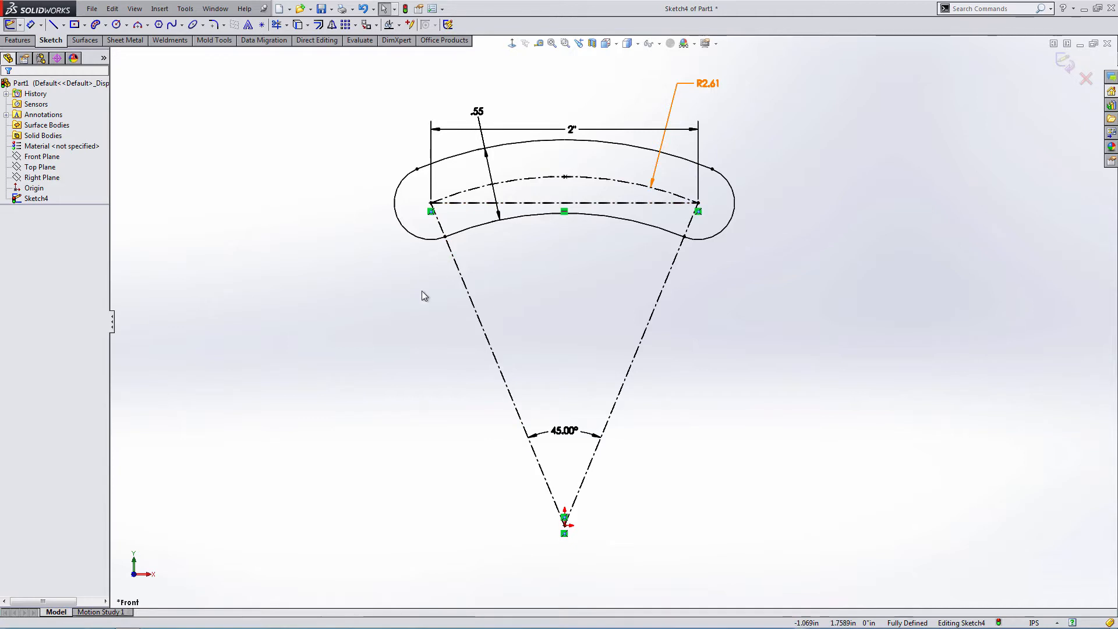
# Try the angle between the two centerlines at 50° and at 75°
pyautogui.doubleClick(562, 432)
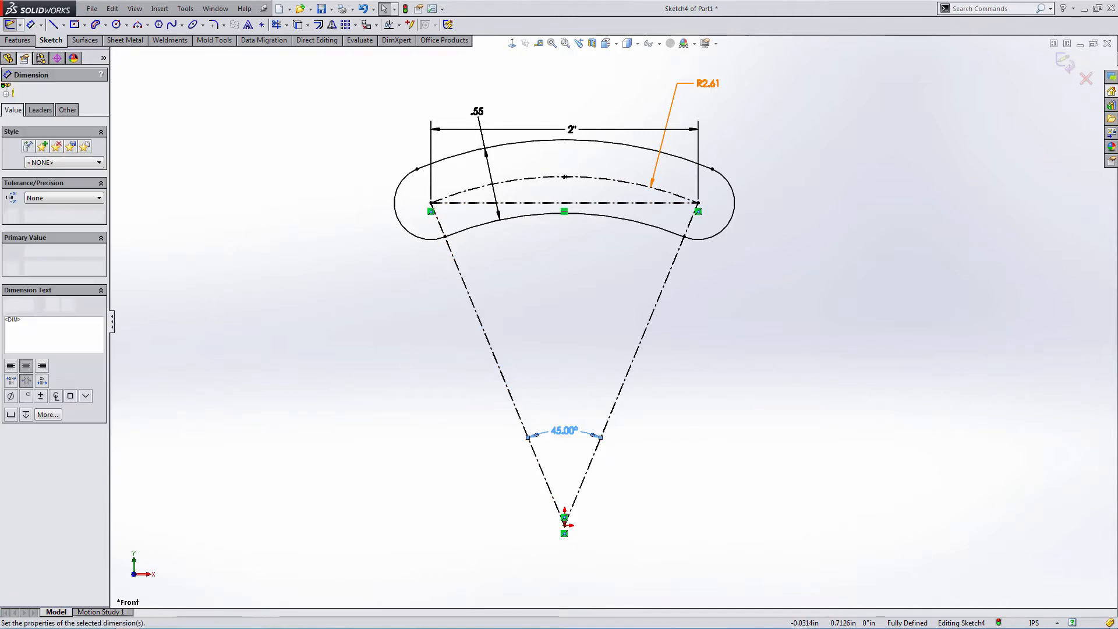
pyautogui.press('Return')
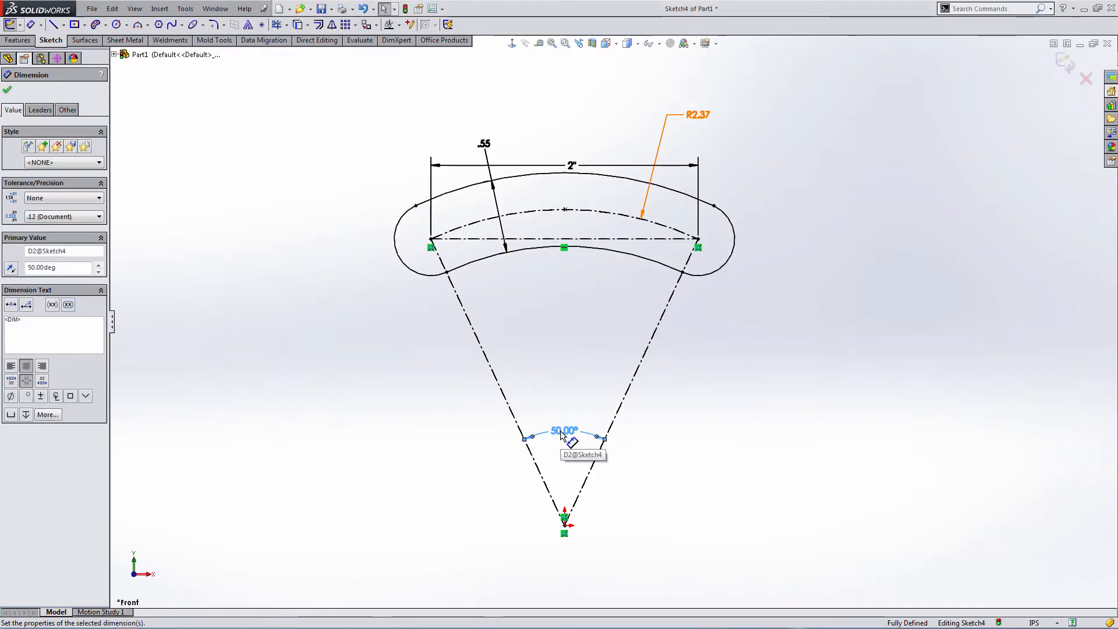
pyautogui.doubleClick(560, 431)
pyautogui.write('75')
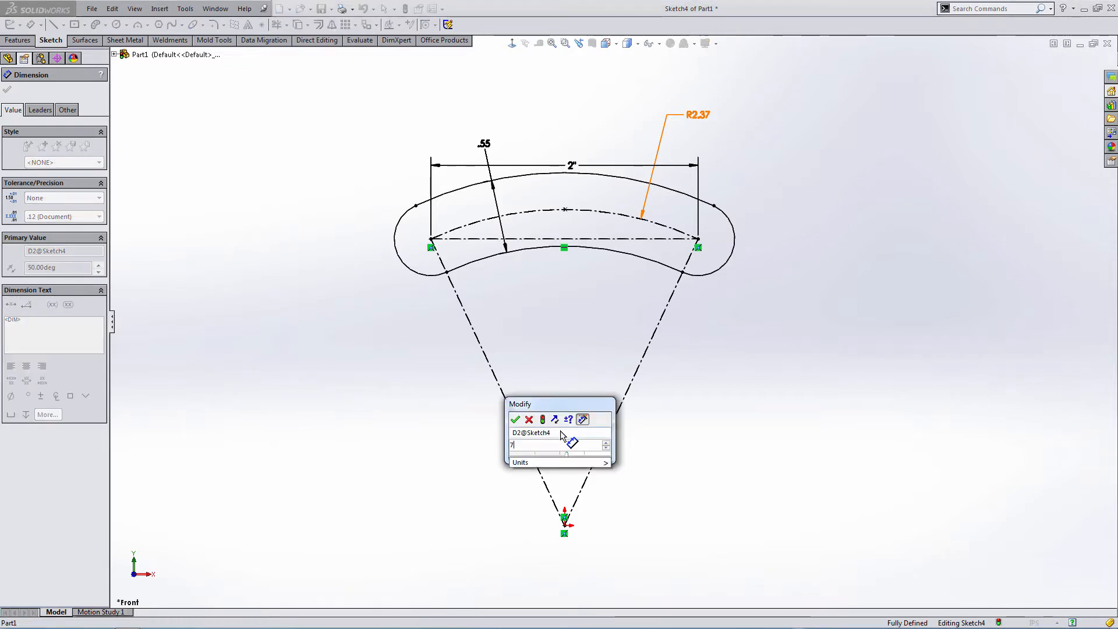
pyautogui.press('Return')
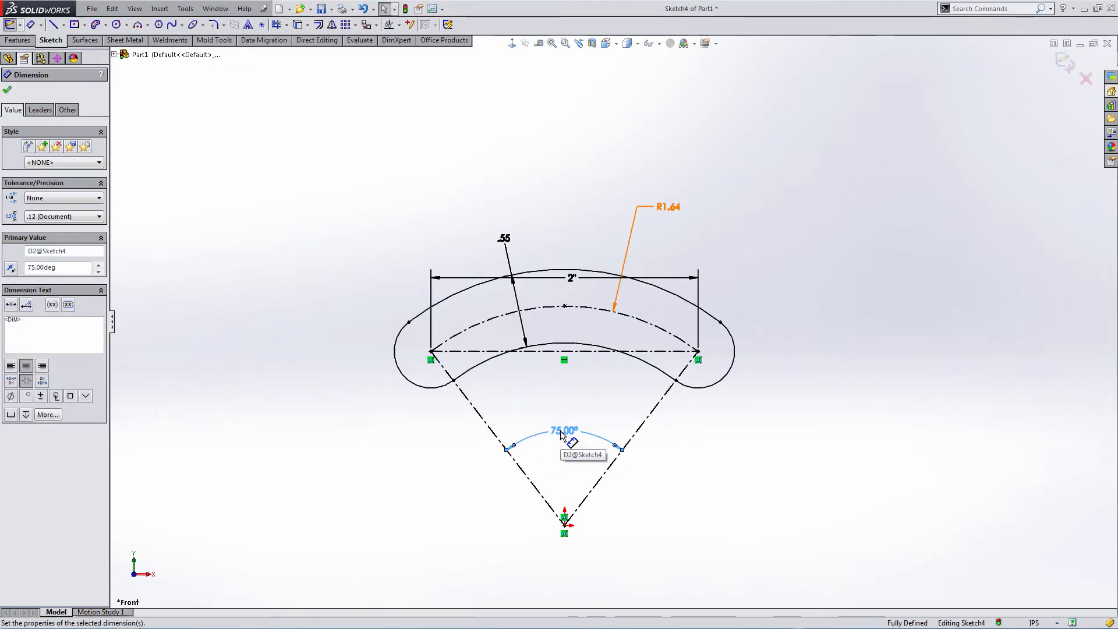
# Set the angle between the two centerlines meeting at the origin to 45°
pyautogui.scroll(5, 599, 457)
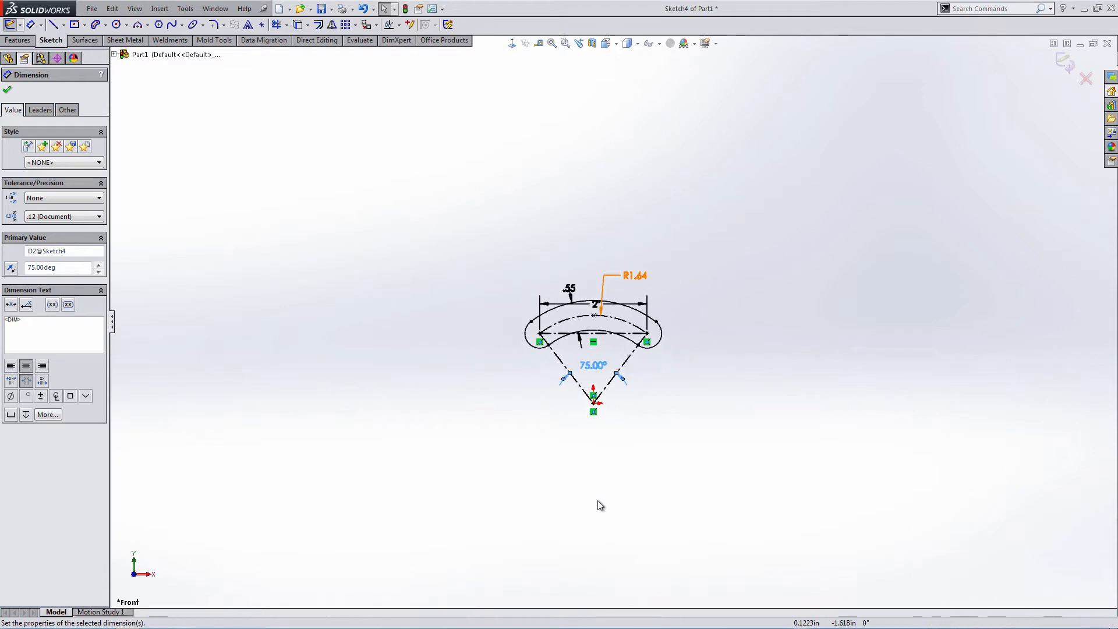
pyautogui.scroll(4, 598, 515)
pyautogui.scroll(-3, 604, 475)
pyautogui.scroll(-3, 633, 219)
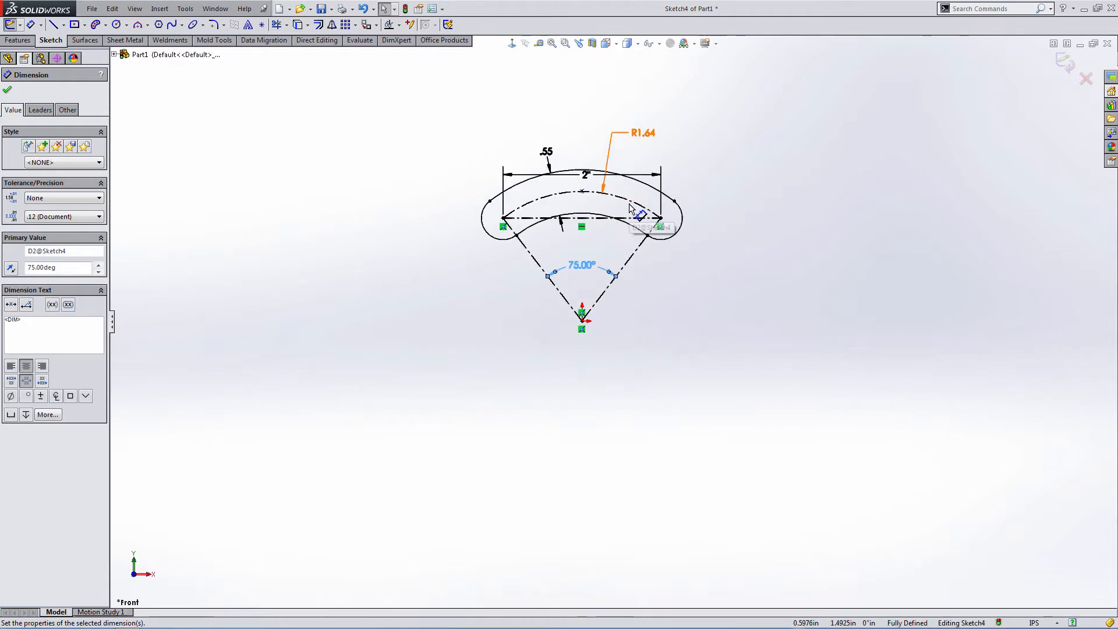
pyautogui.click(631, 205)
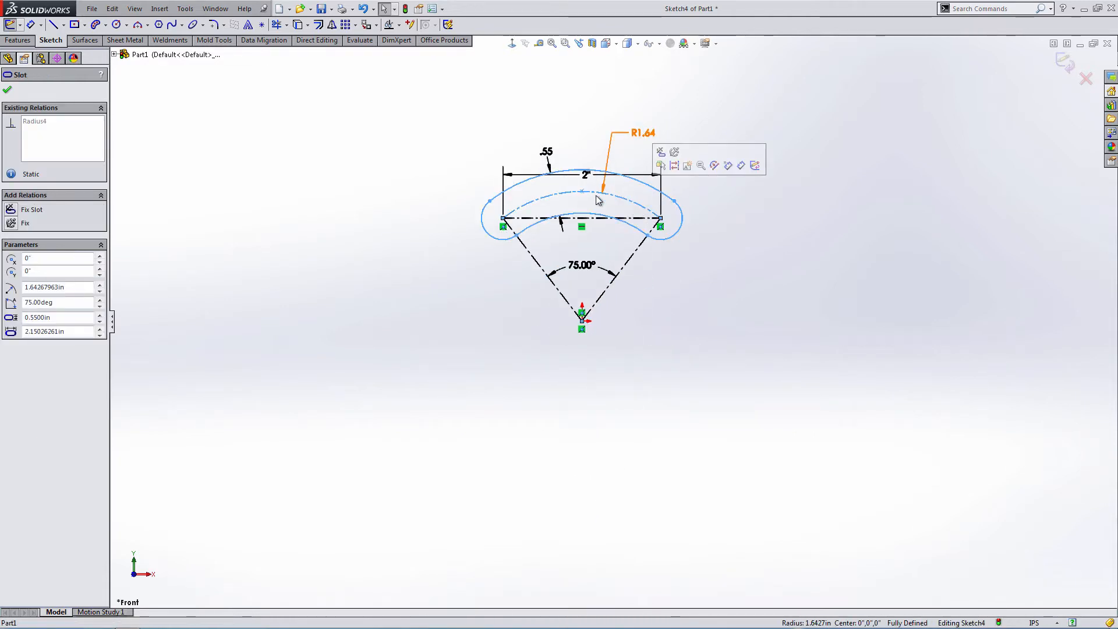
pyautogui.scroll(-2, 619, 156)
pyautogui.click(645, 174)
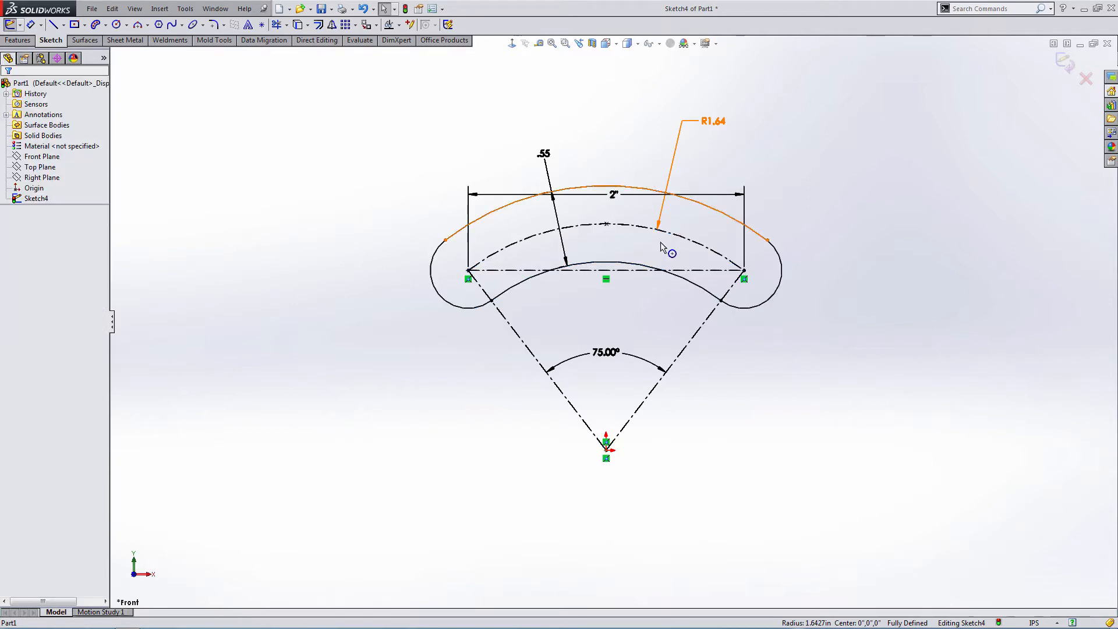
pyautogui.click(600, 354)
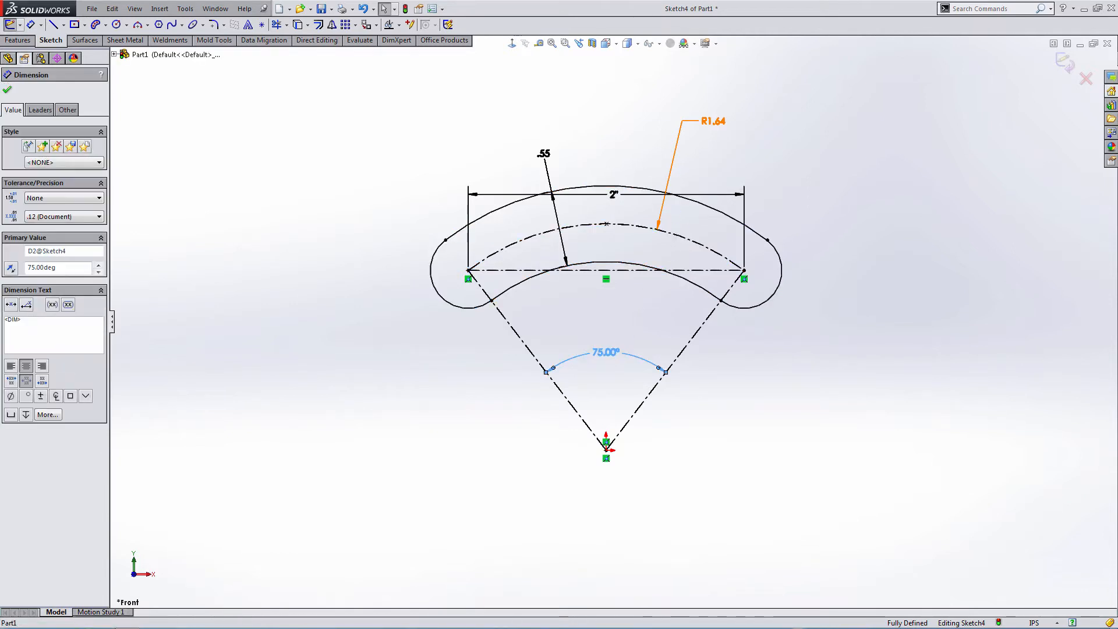
pyautogui.doubleClick(603, 354)
pyautogui.write('45')
pyautogui.press('Return')
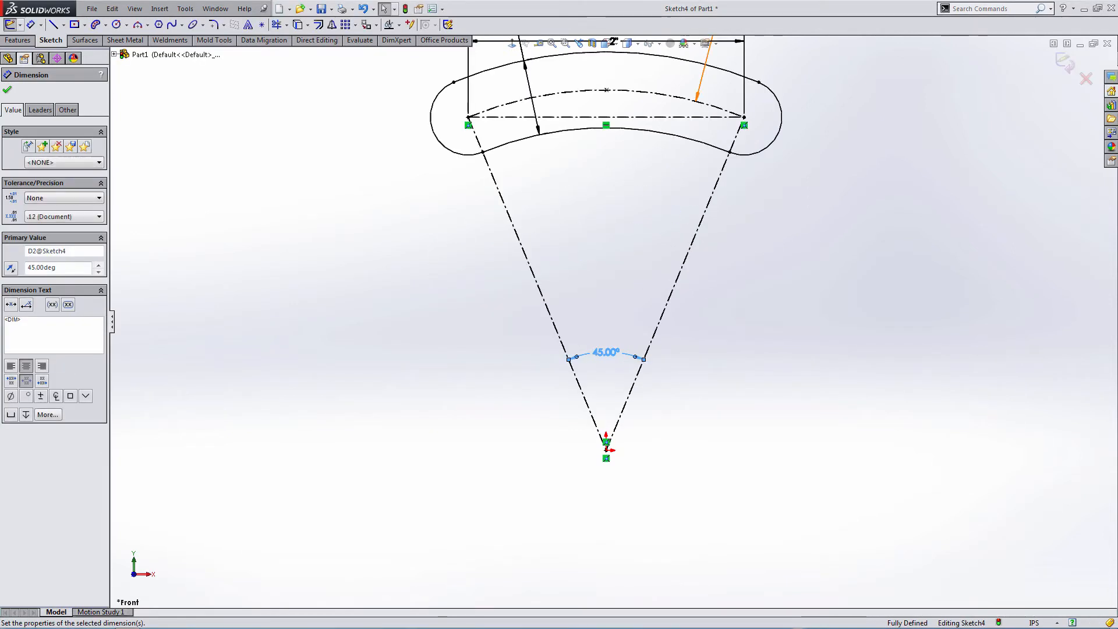
# Delete the entire curved slot sketch, including its centerlines and dimensions
pyautogui.scroll(4, 603, 354)
pyautogui.scroll(-2, 710, 146)
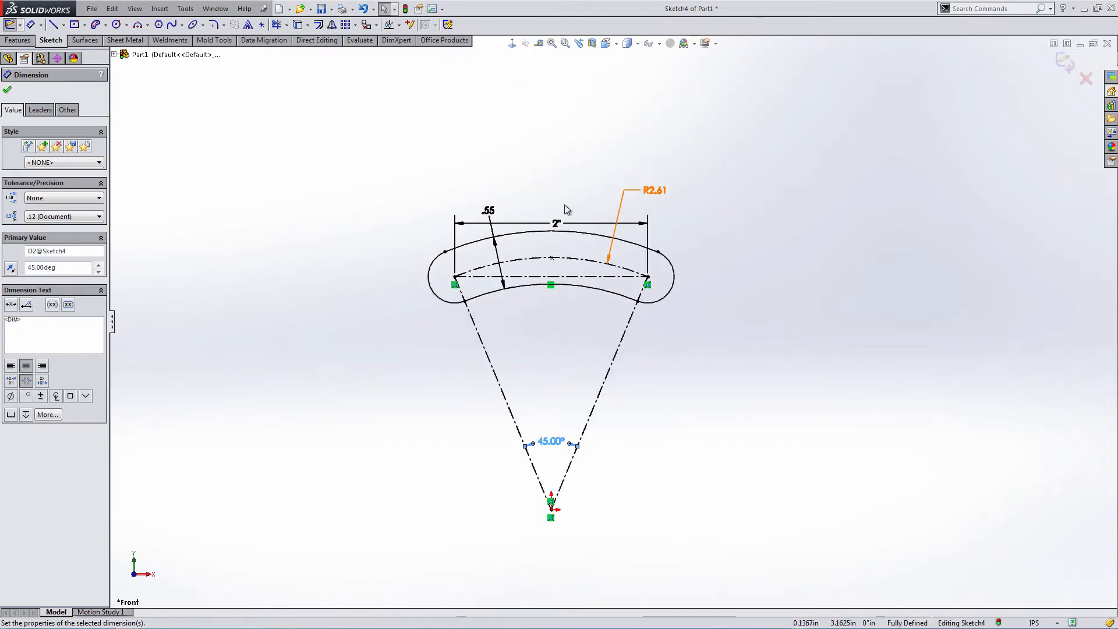
pyautogui.scroll(-2, 565, 204)
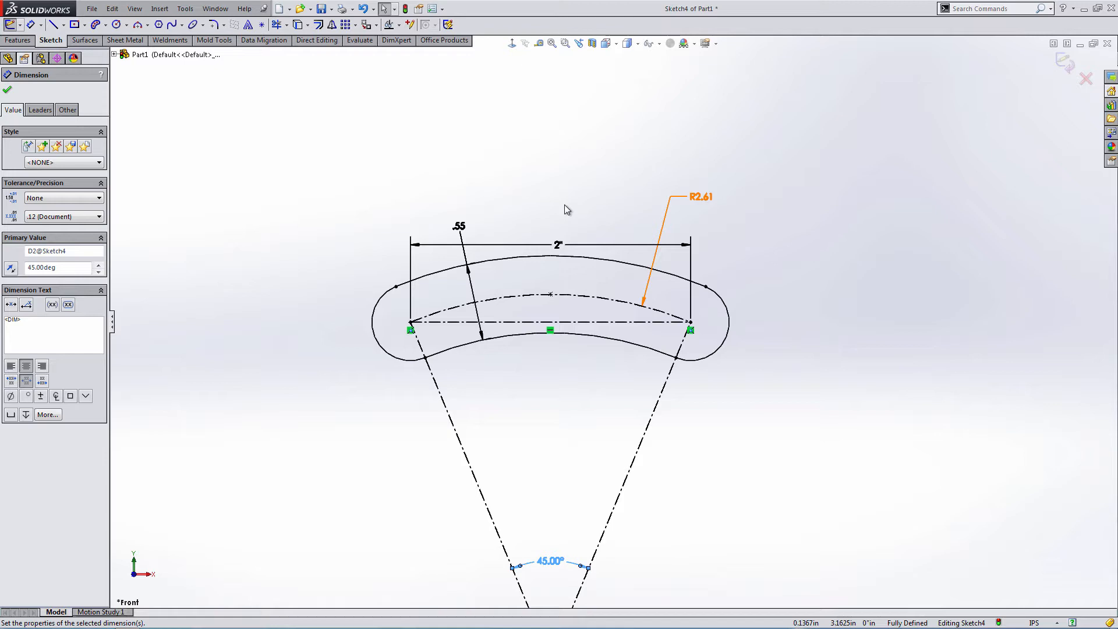
pyautogui.scroll(2, 570, 228)
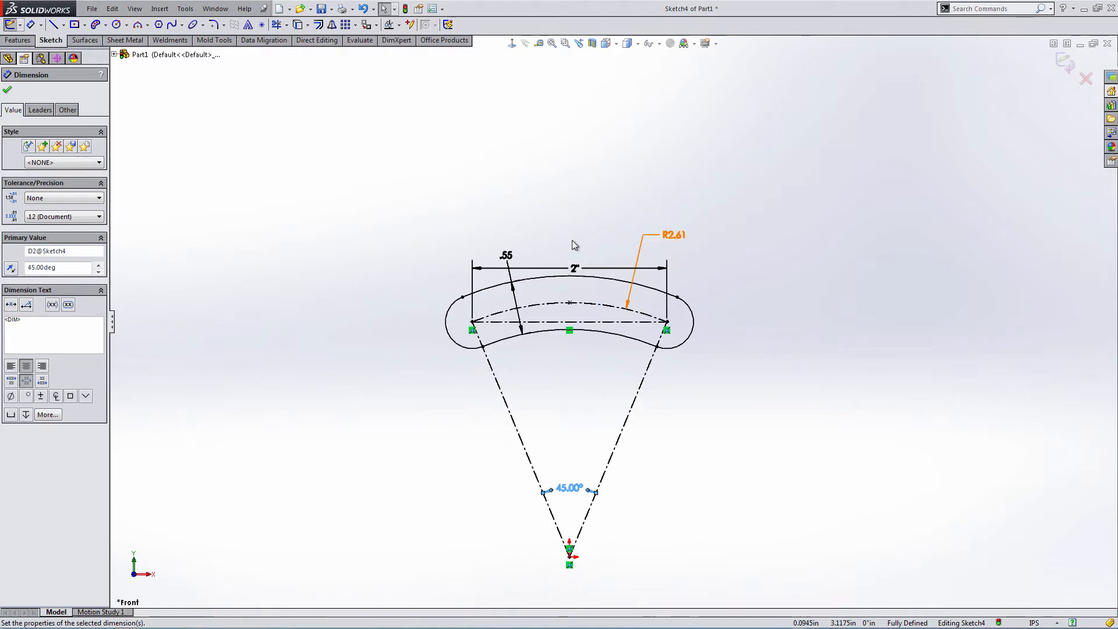
pyautogui.moveTo(357, 192)
pyautogui.mouseDown()
pyautogui.moveTo(761, 512)
pyautogui.moveTo(746, 581)
pyautogui.mouseUp()
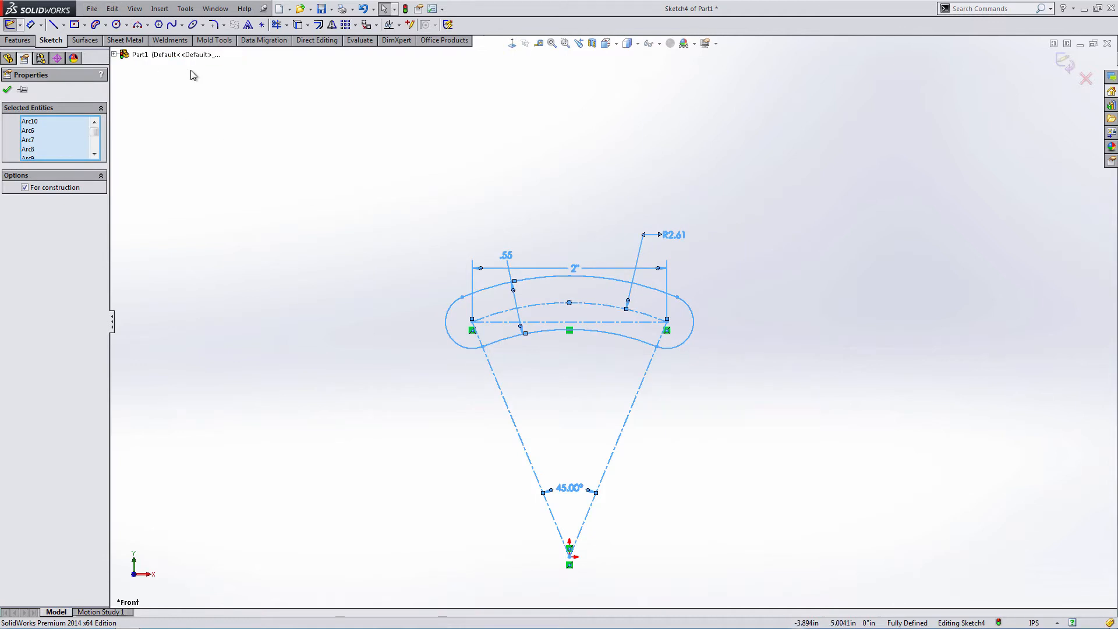
pyautogui.press('Delete')
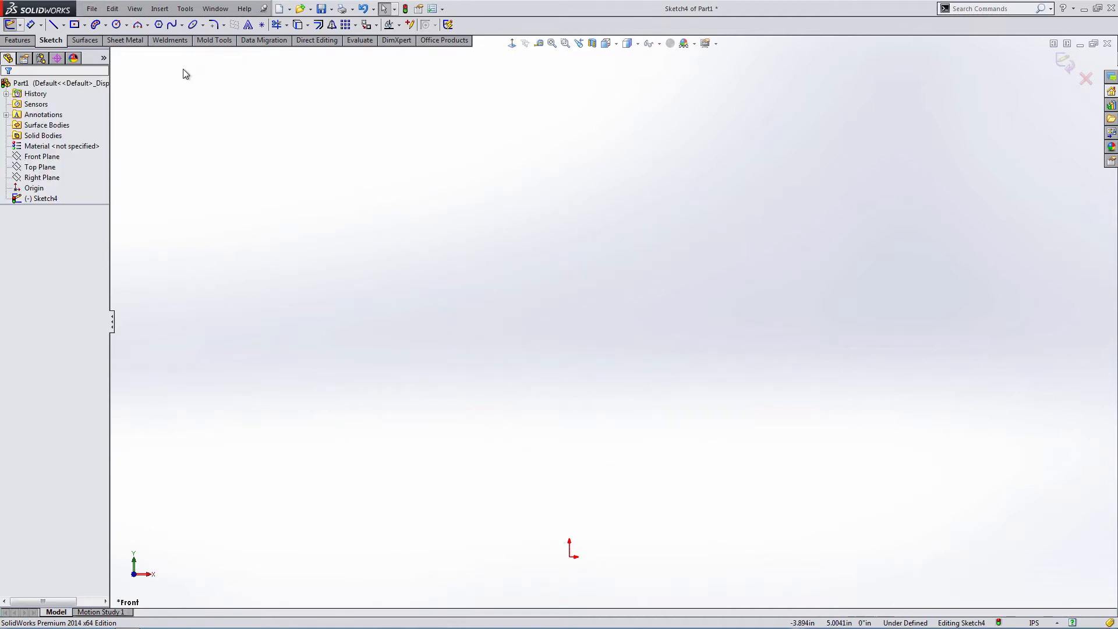
# Draw a six-sided polygon centered on the origin, with an inscribed circle about 2.02 in in diameter
pyautogui.click(147, 26)
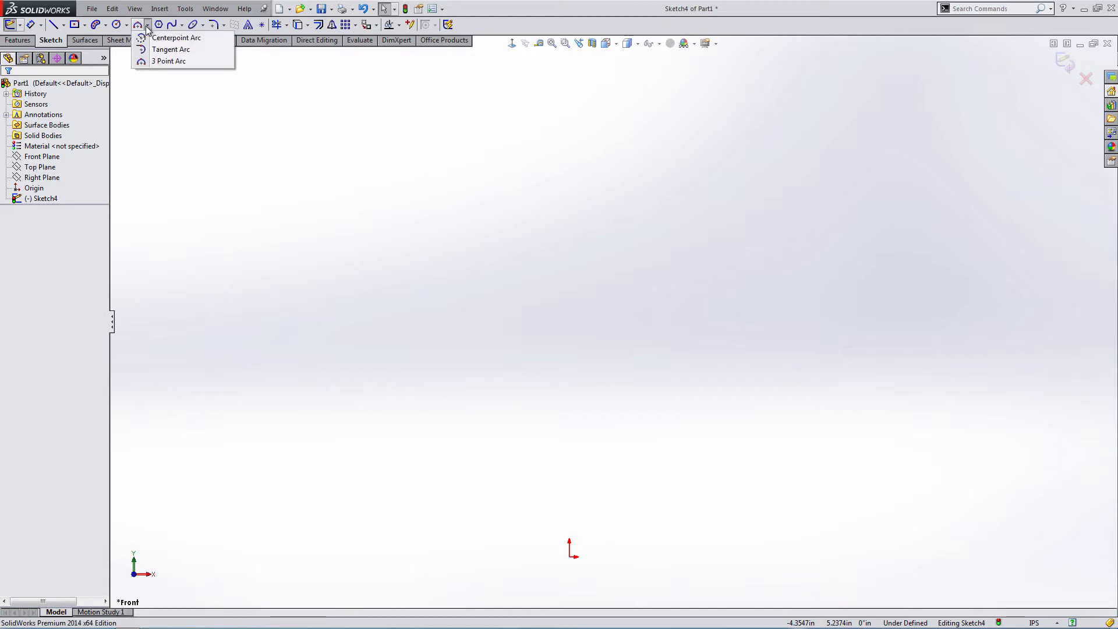
pyautogui.click(157, 26)
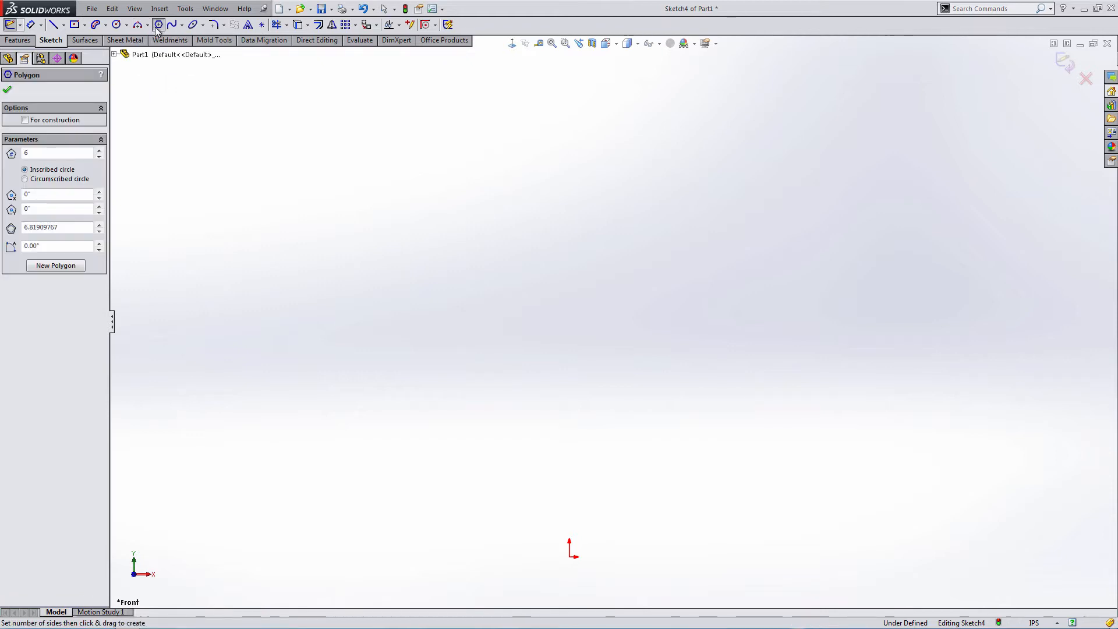
pyautogui.moveTo(570, 557)
pyautogui.mouseDown()
pyautogui.moveTo(596, 449)
pyautogui.moveTo(570, 432)
pyautogui.moveTo(582, 449)
pyautogui.moveTo(617, 454)
pyautogui.mouseUp()
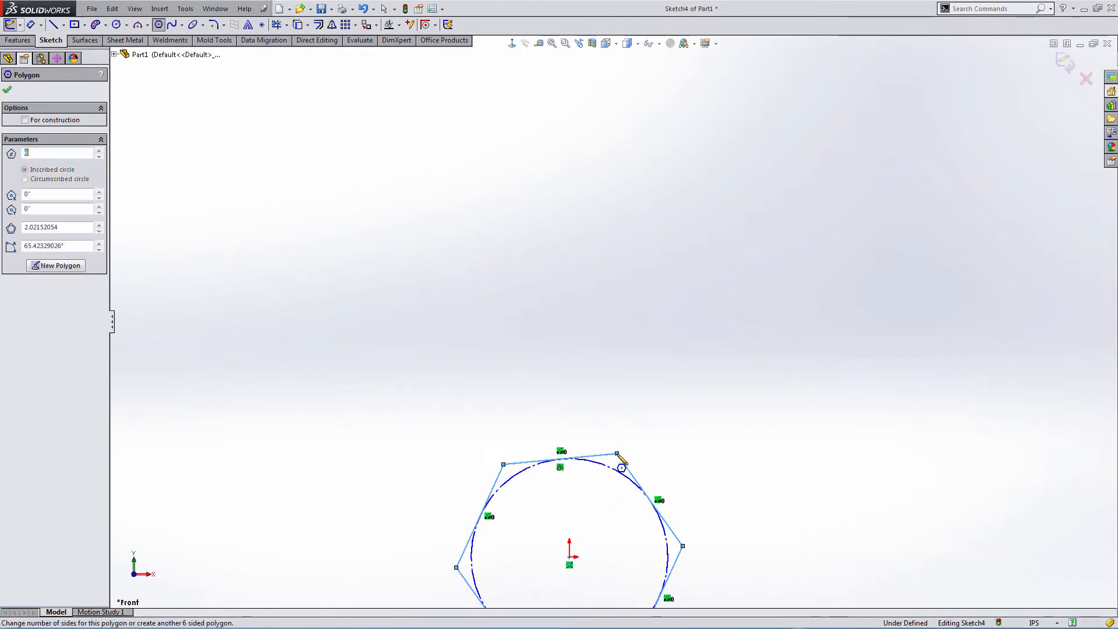
pyautogui.press('Escape')
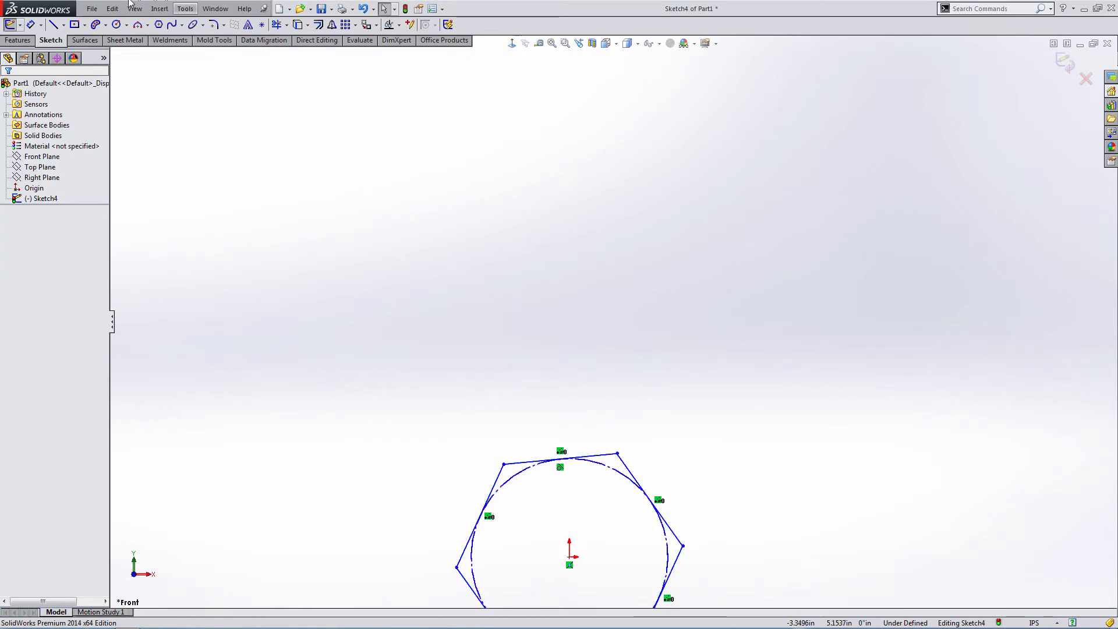
# Dimension the diameter of the hexagon's inscribed construction circle as 1 in
pyautogui.click(32, 27)
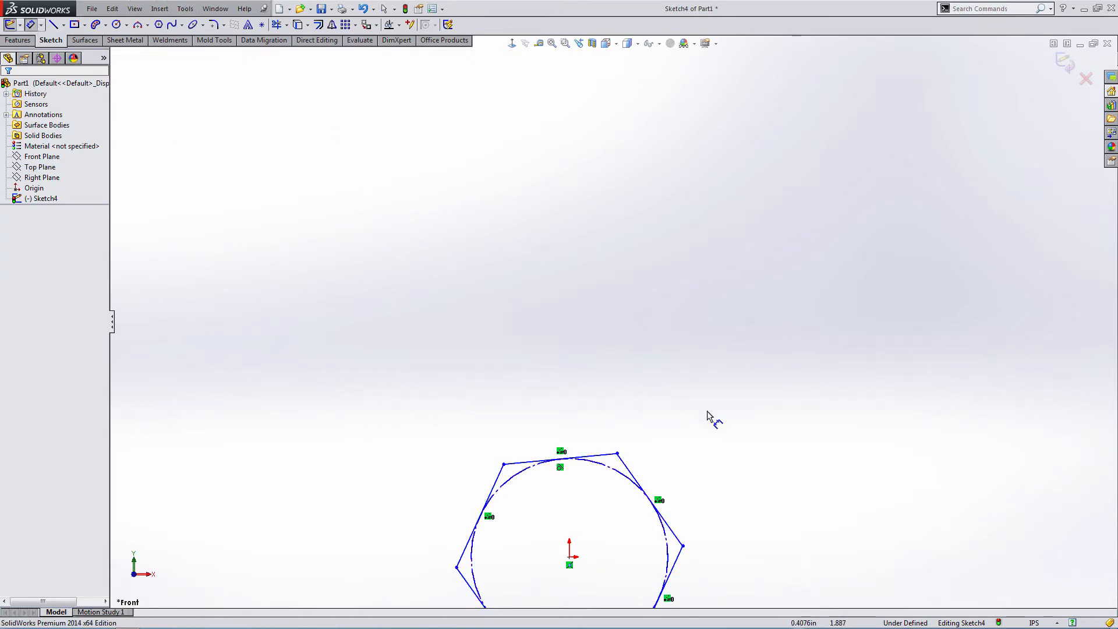
pyautogui.click(626, 469)
pyautogui.click(688, 427)
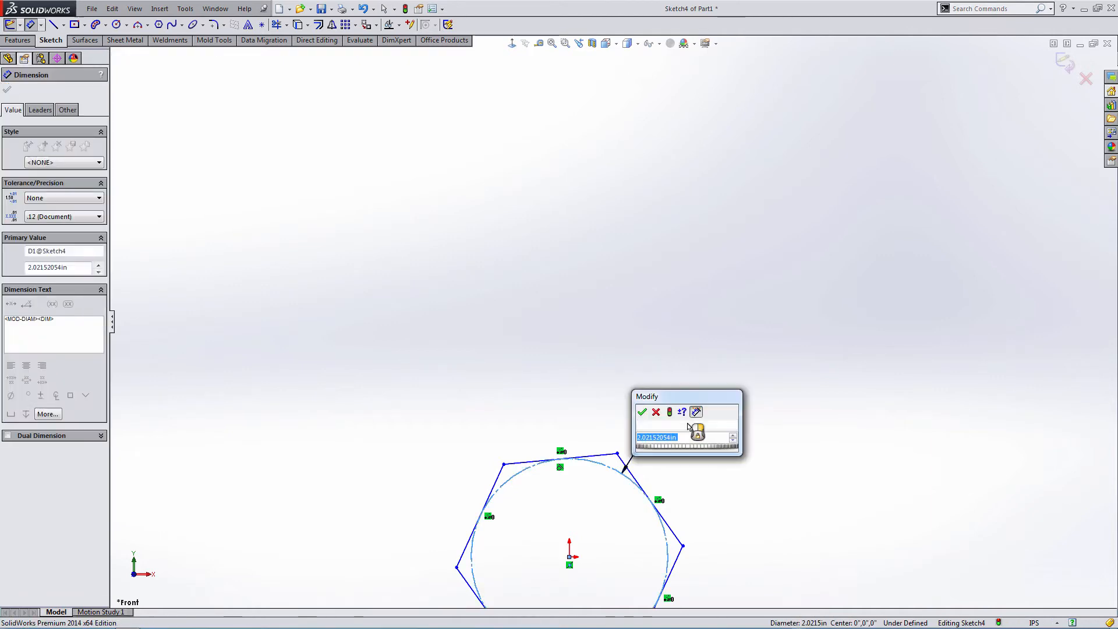
pyautogui.write('1')
pyautogui.press('Return')
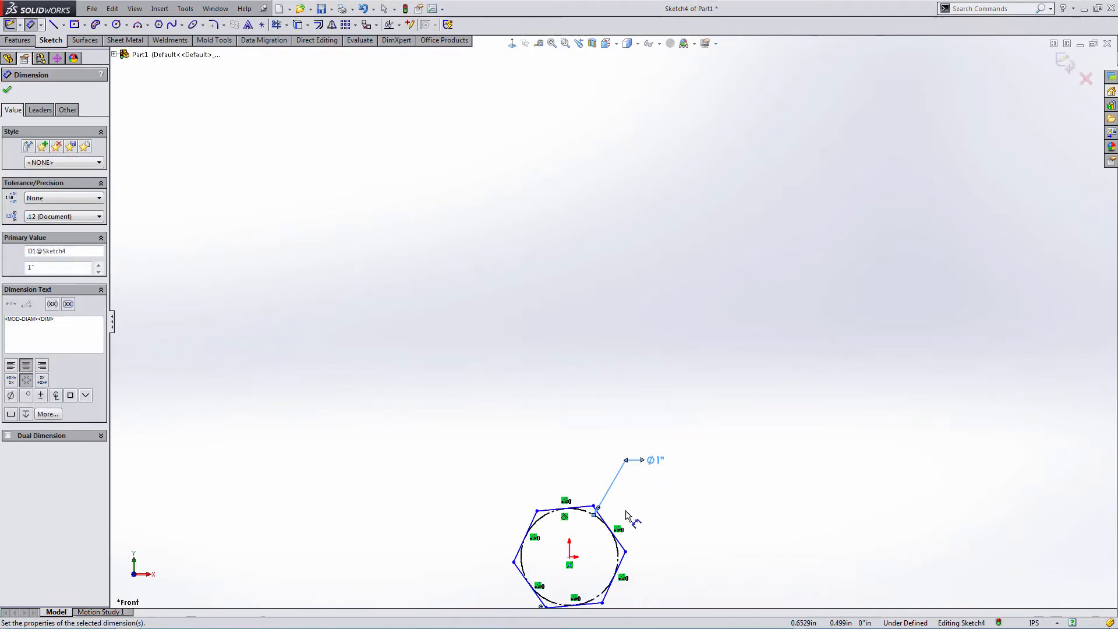
pyautogui.scroll(-3, 600, 507)
pyautogui.press('Escape')
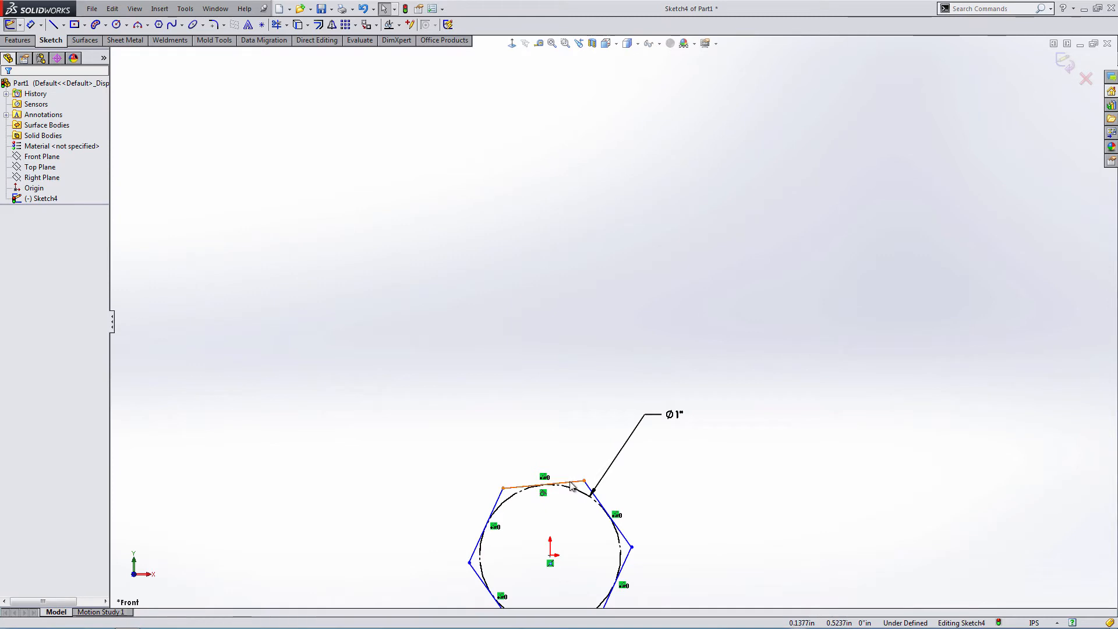
# Add a horizontal relation to the hexagon's upper edge
pyautogui.click(569, 482)
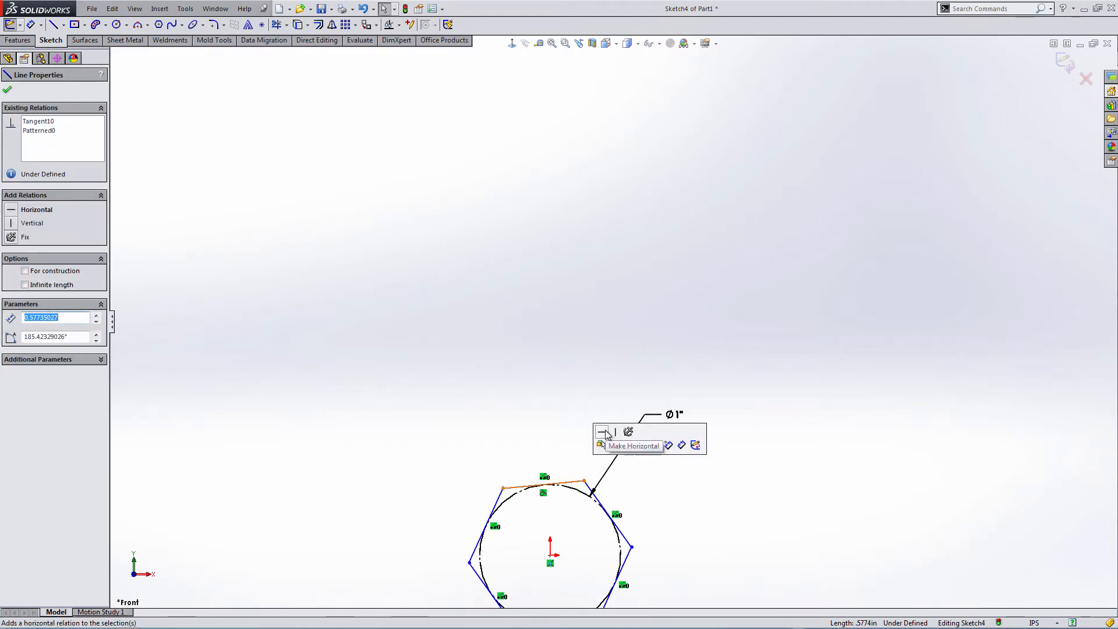
pyautogui.click(605, 433)
pyautogui.press('z')
pyautogui.press('f')
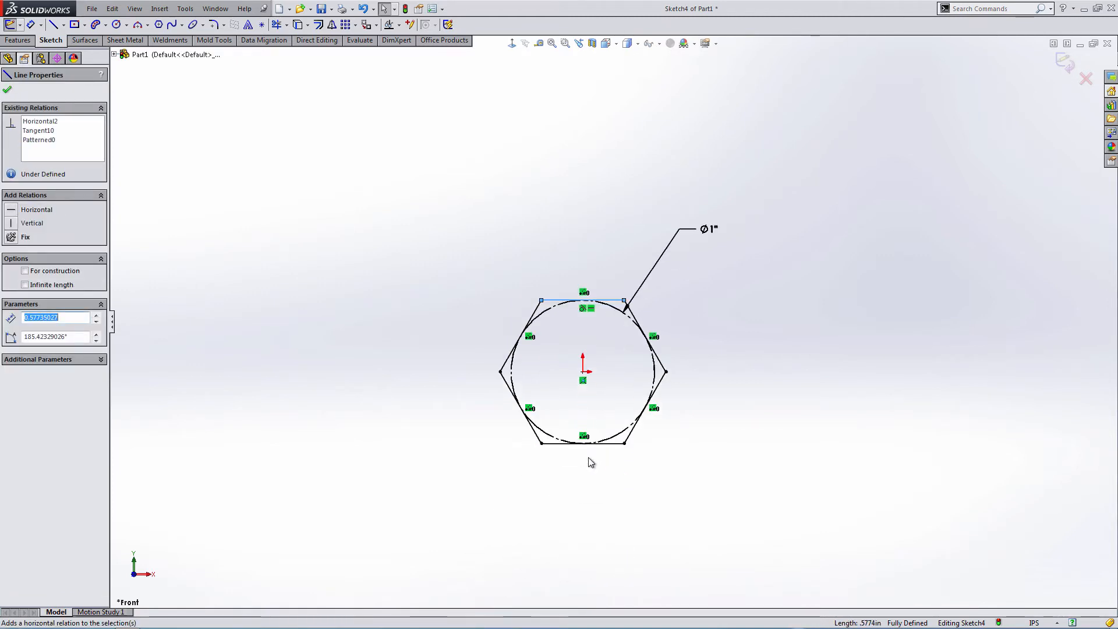
pyautogui.press('Escape')
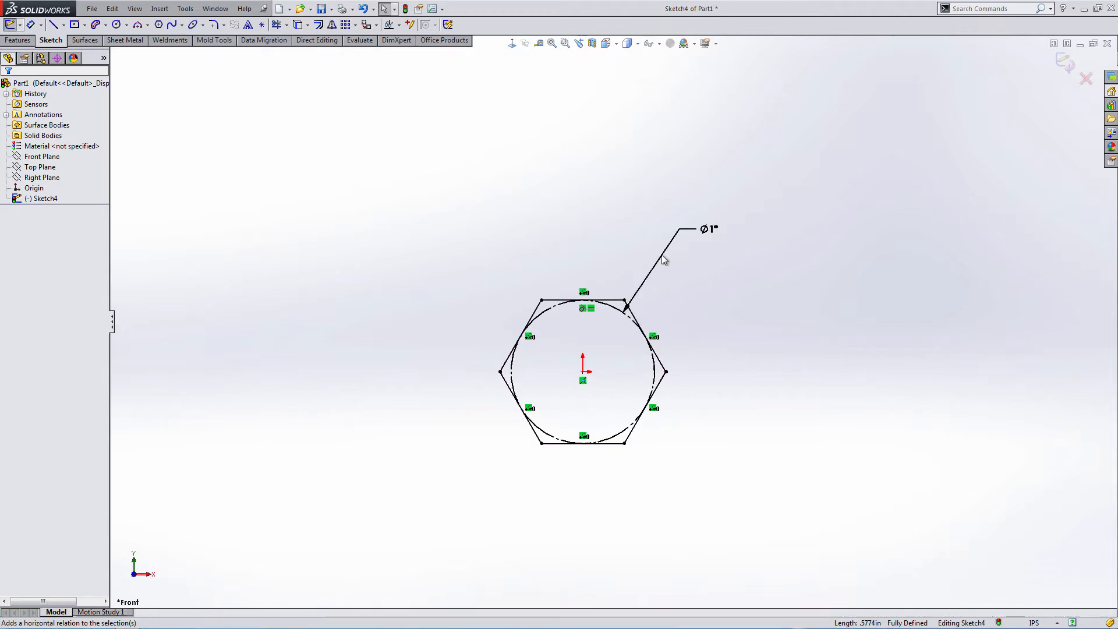
pyautogui.click(702, 232)
# Draw a horizontal ellipse about 1.58 in wide above the hexagon
pyautogui.click(193, 25)
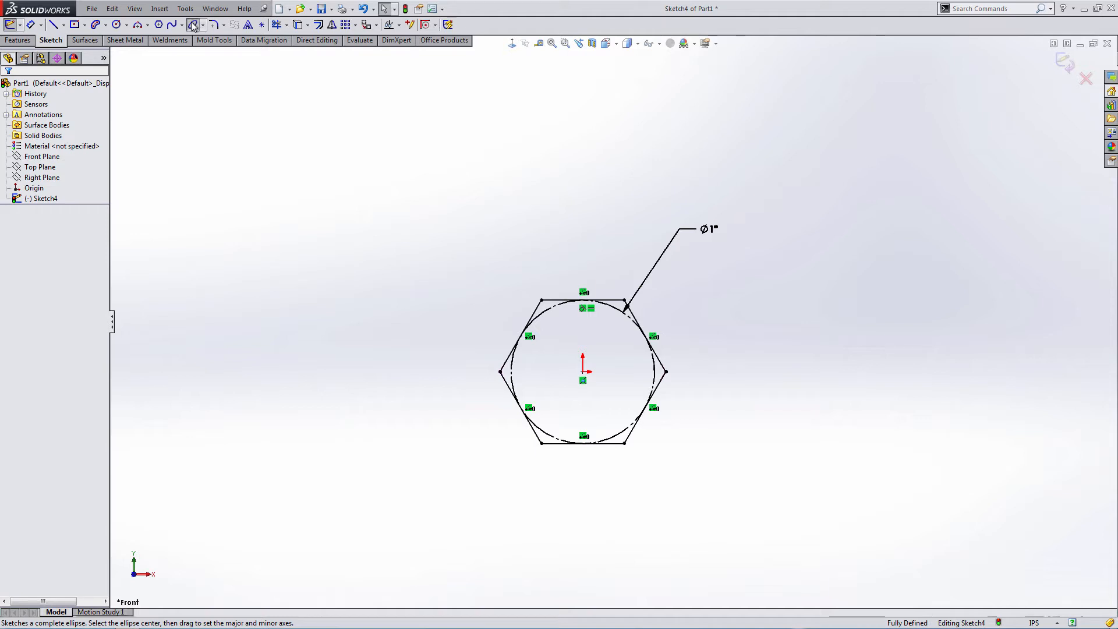
pyautogui.click(578, 163)
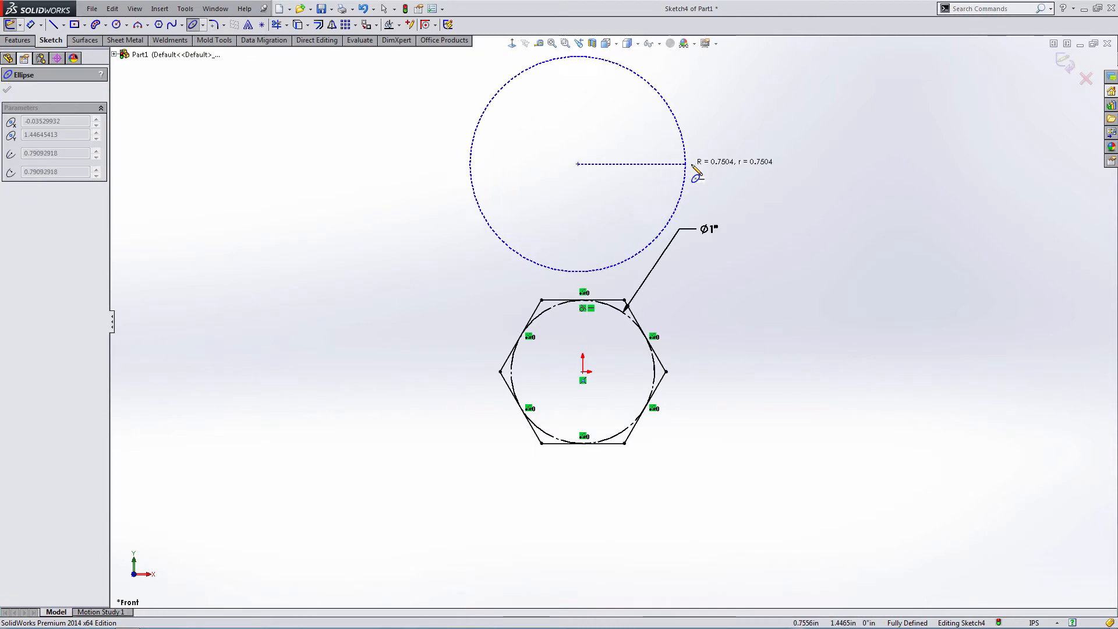
pyautogui.click(692, 164)
pyautogui.click(609, 90)
pyautogui.press('Escape')
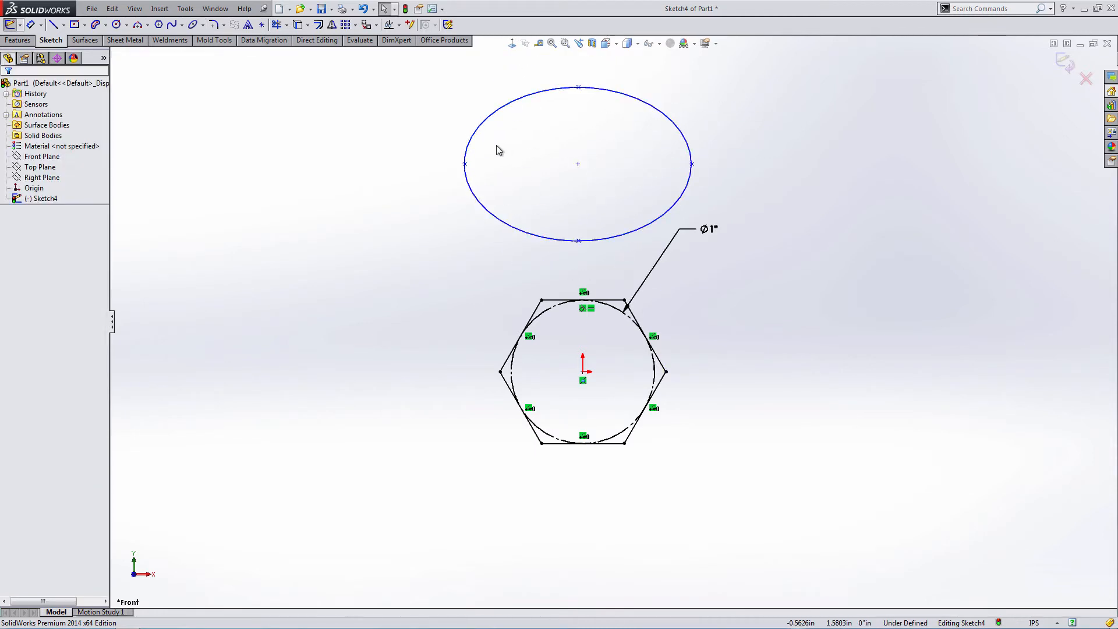
# Add a horizontal relation between the two end points of the ellipse's major axis
pyautogui.click(464, 164)
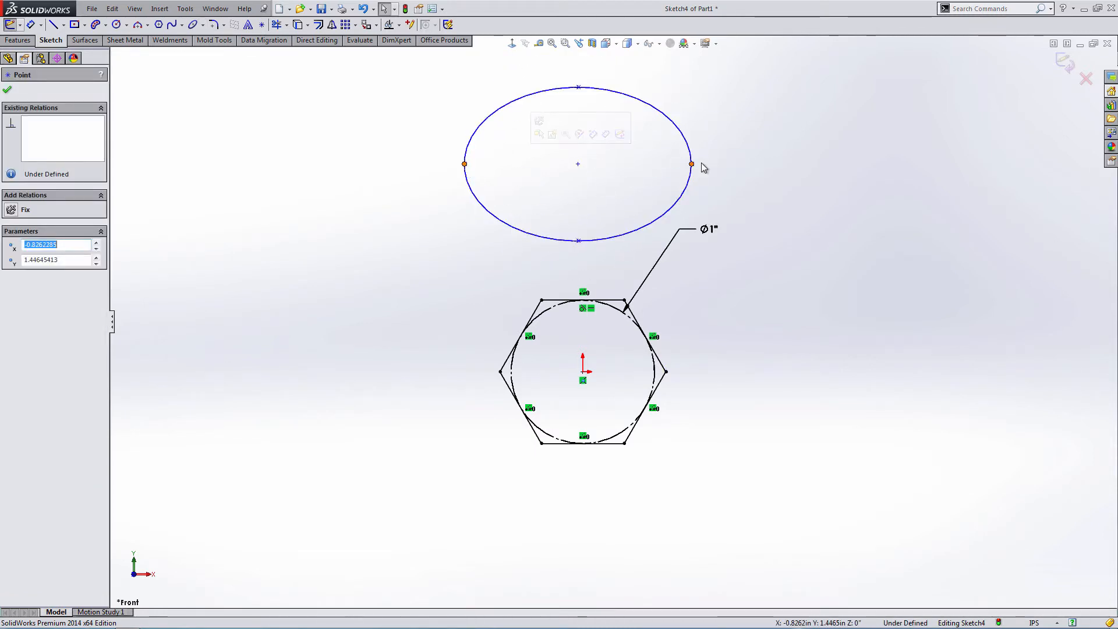
pyautogui.keyDown('ctrl'); pyautogui.click(692, 164); pyautogui.keyUp('ctrl')
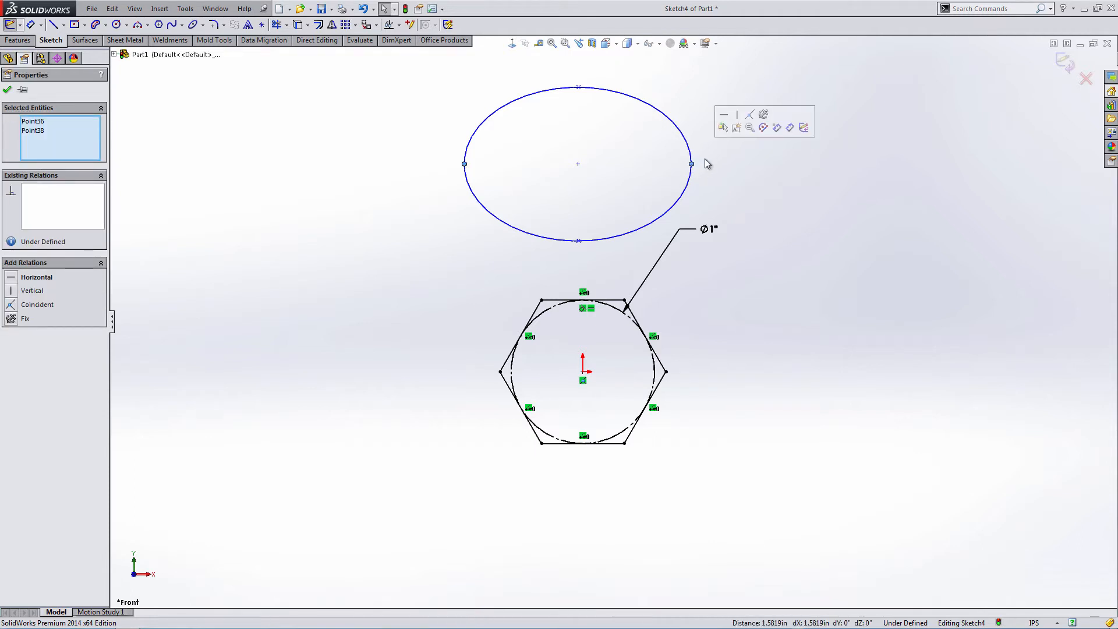
pyautogui.click(724, 114)
pyautogui.click(369, 150)
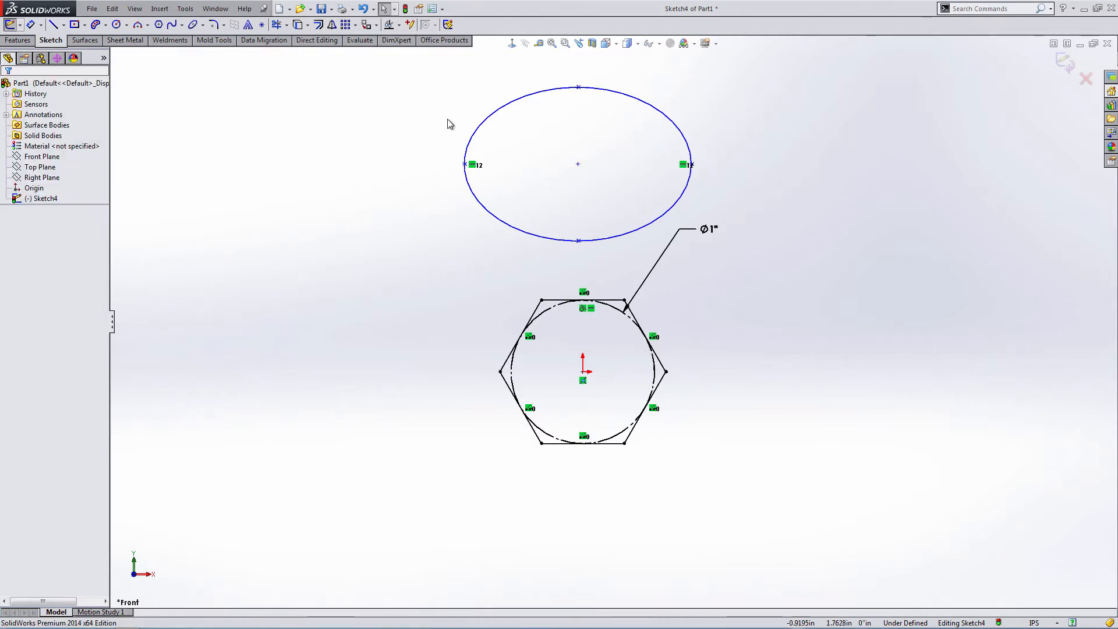
# Dimension the ellipse's overall width between its major-axis end points as 3 in
pyautogui.click(30, 25)
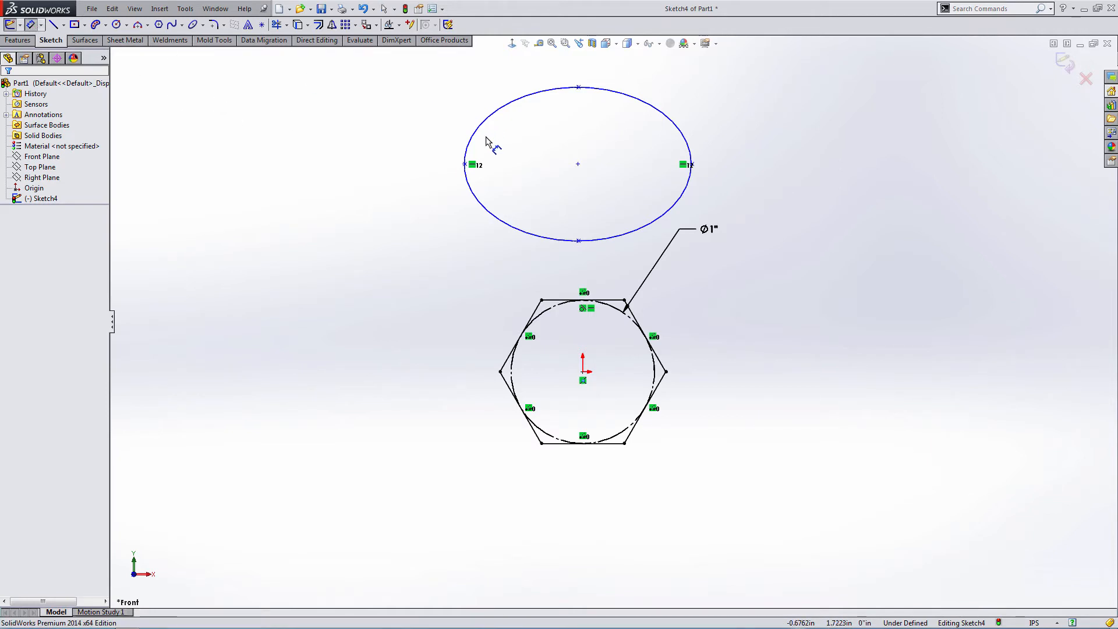
pyautogui.click(692, 164)
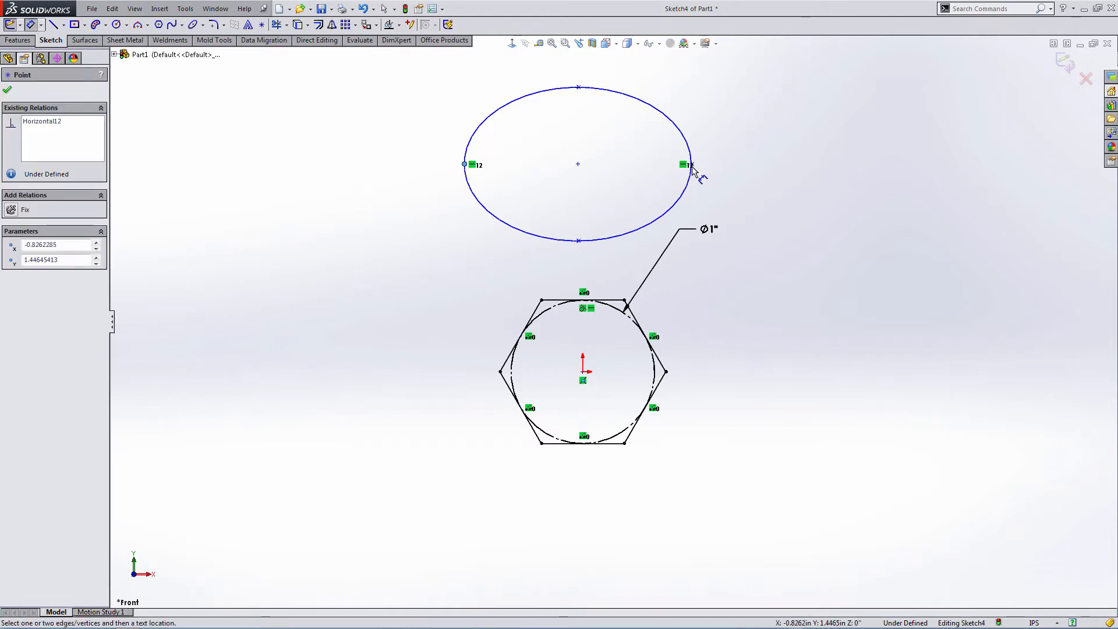
pyautogui.click(589, 67)
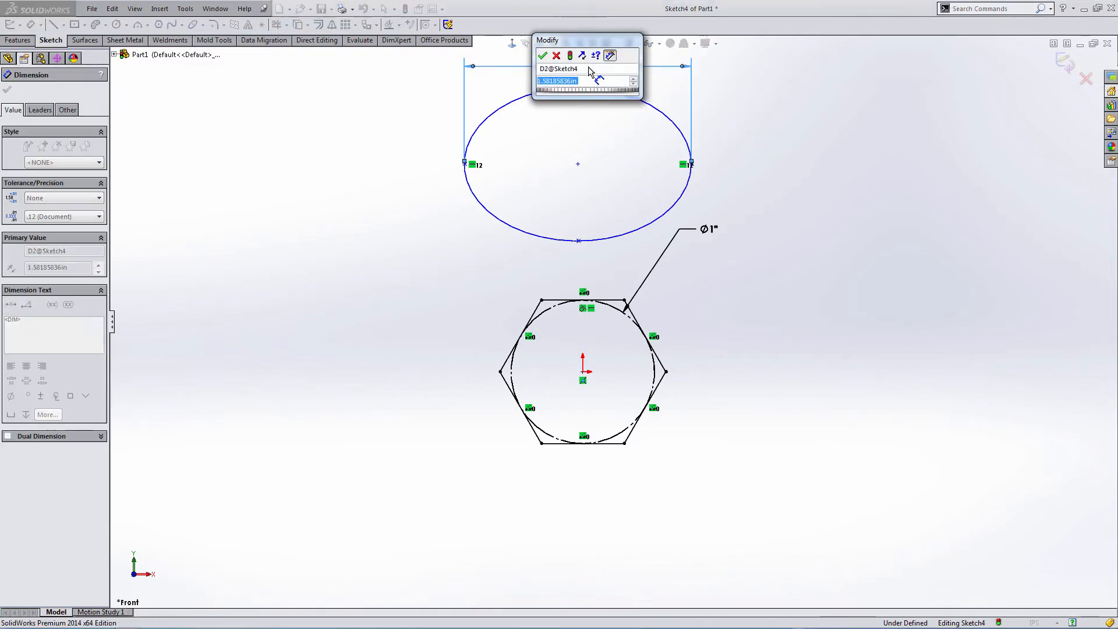
pyautogui.press('Return')
pyautogui.scroll(3, 755, 167)
pyautogui.scroll(-1, 651, 155)
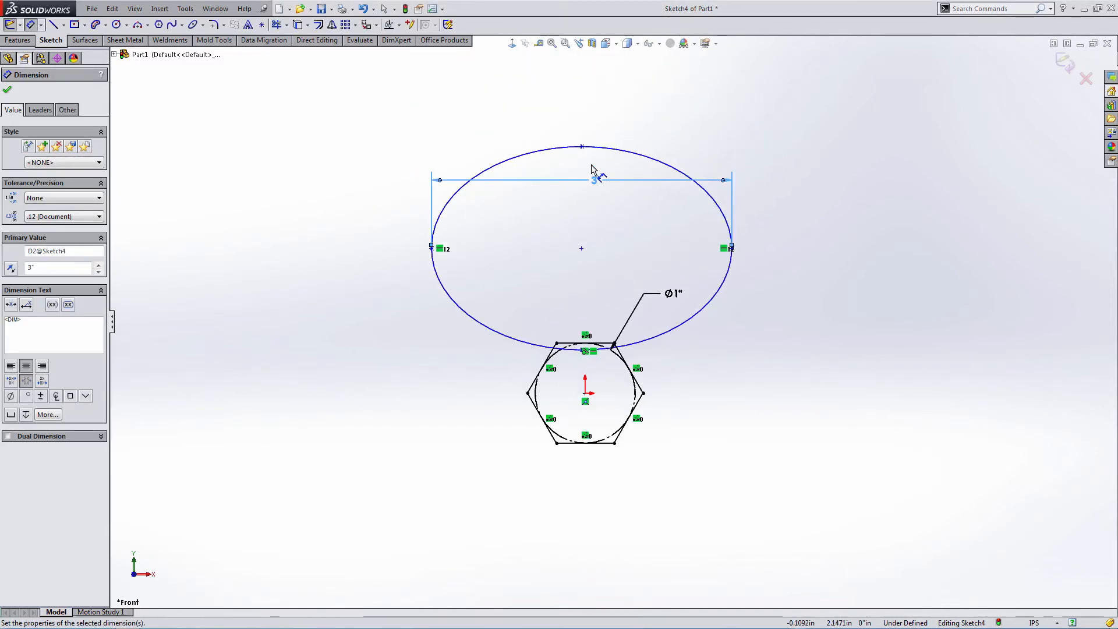
# Dimension the ellipse's overall height as 1 in and move its center onto the origin
pyautogui.click(580, 147)
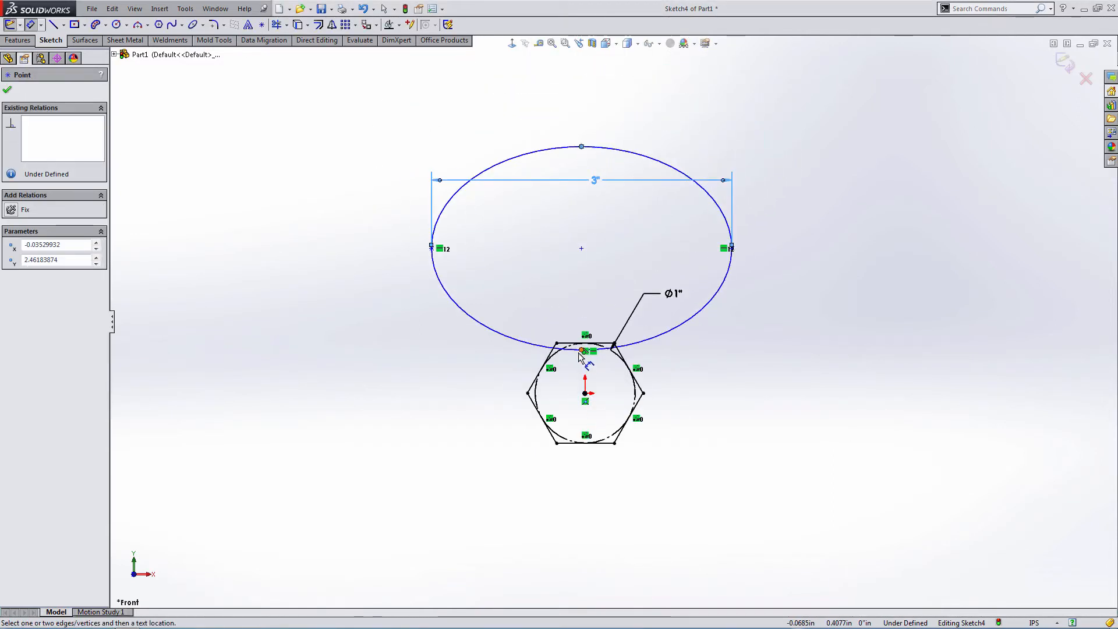
pyautogui.click(582, 350)
pyautogui.click(403, 270)
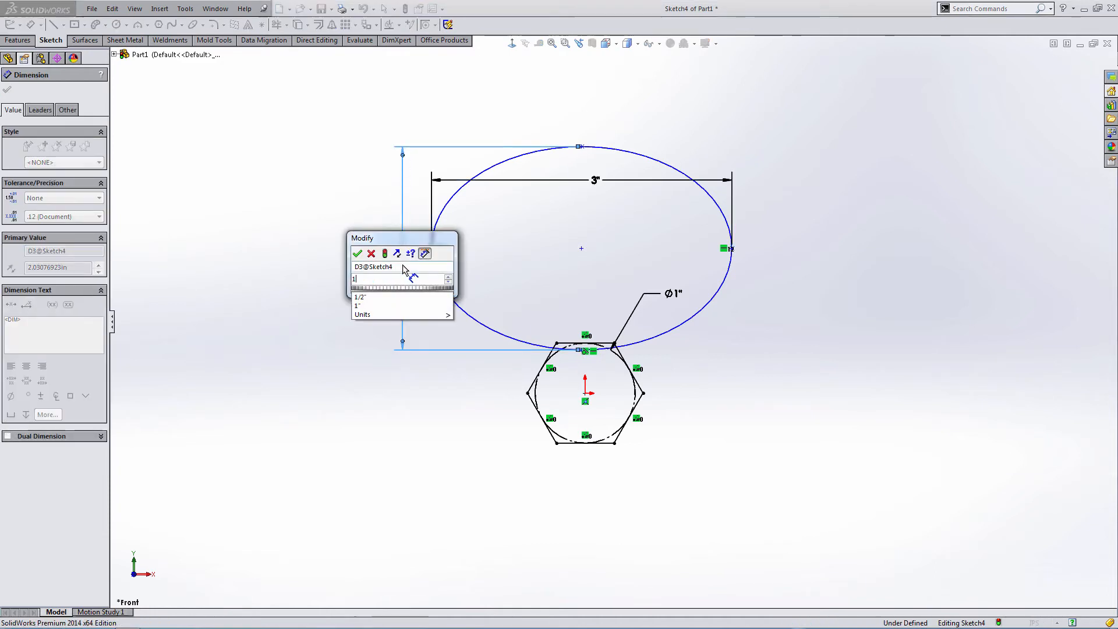
pyautogui.write('1')
pyautogui.press('Return')
pyautogui.press('Escape')
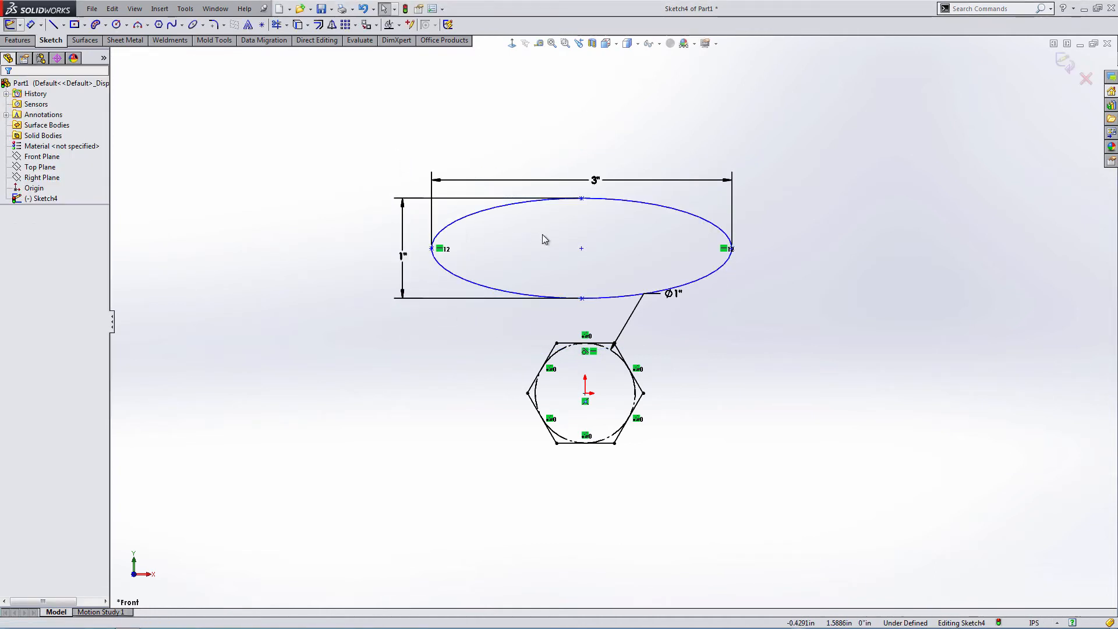
pyautogui.scroll(-1, 543, 235)
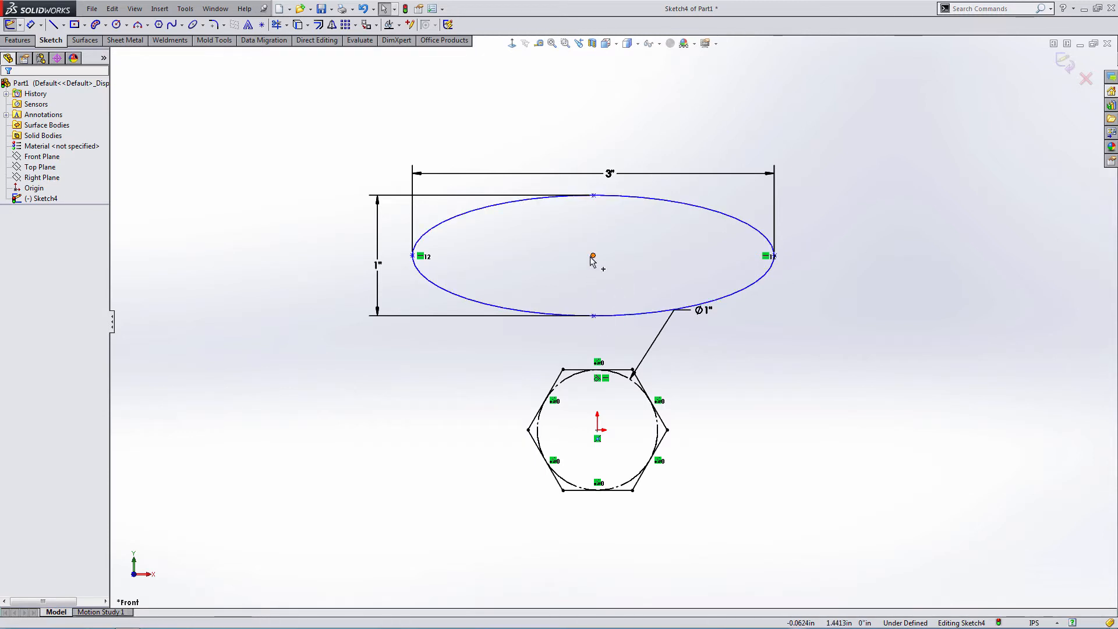
pyautogui.moveTo(591, 258); pyautogui.dragTo(598, 430)
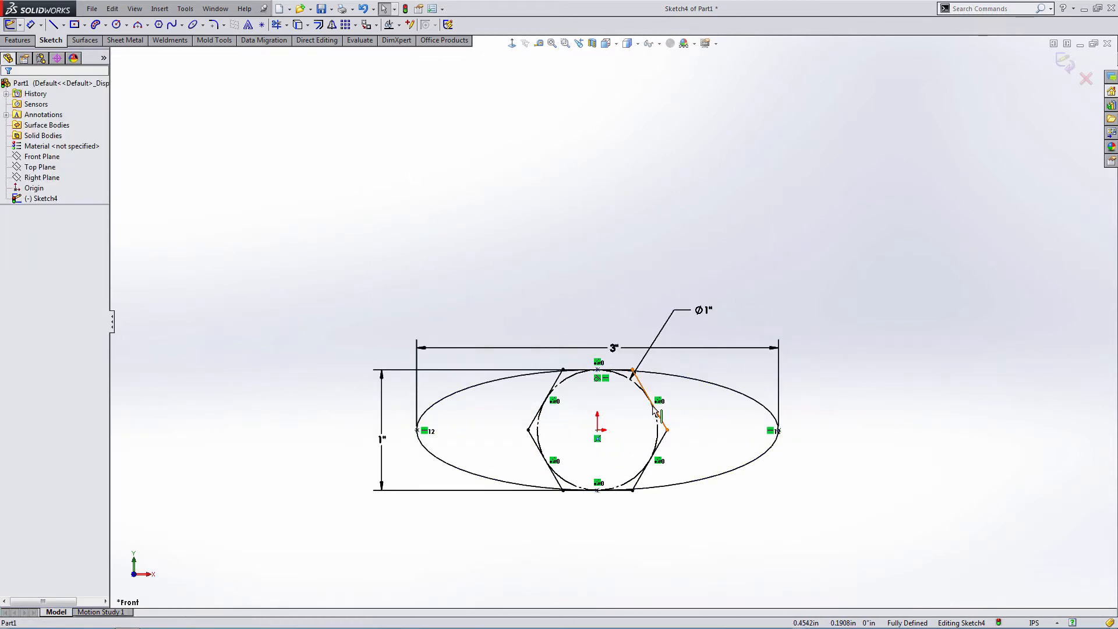
# Select the complete chain of hexagon edges and delete the hexagon
pyautogui.rightClick(653, 411)
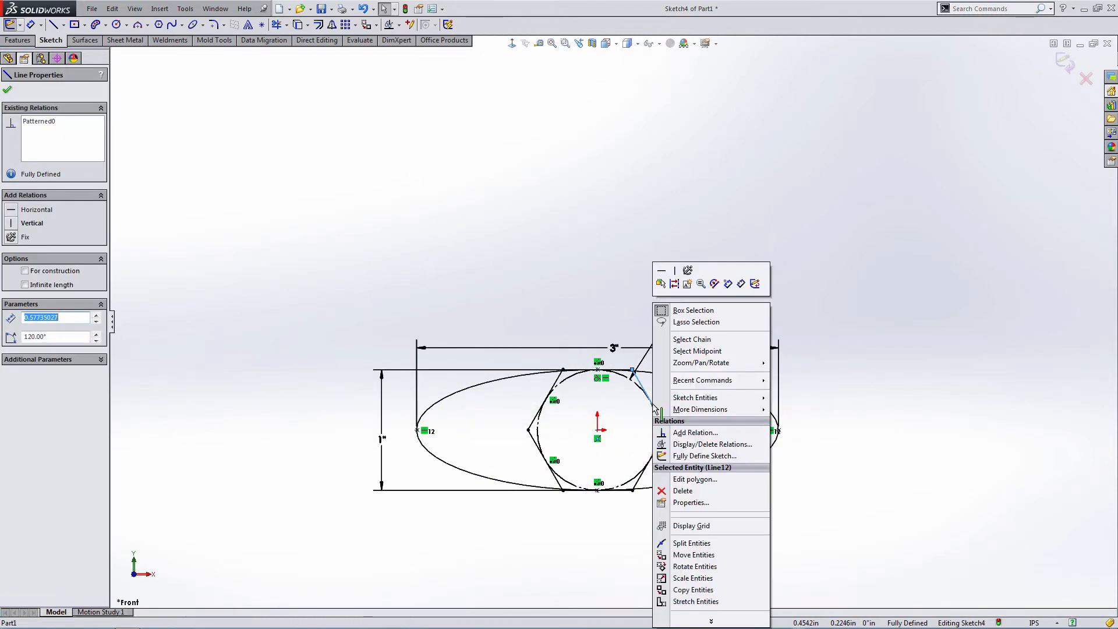
pyautogui.click(685, 340)
pyautogui.press('Delete')
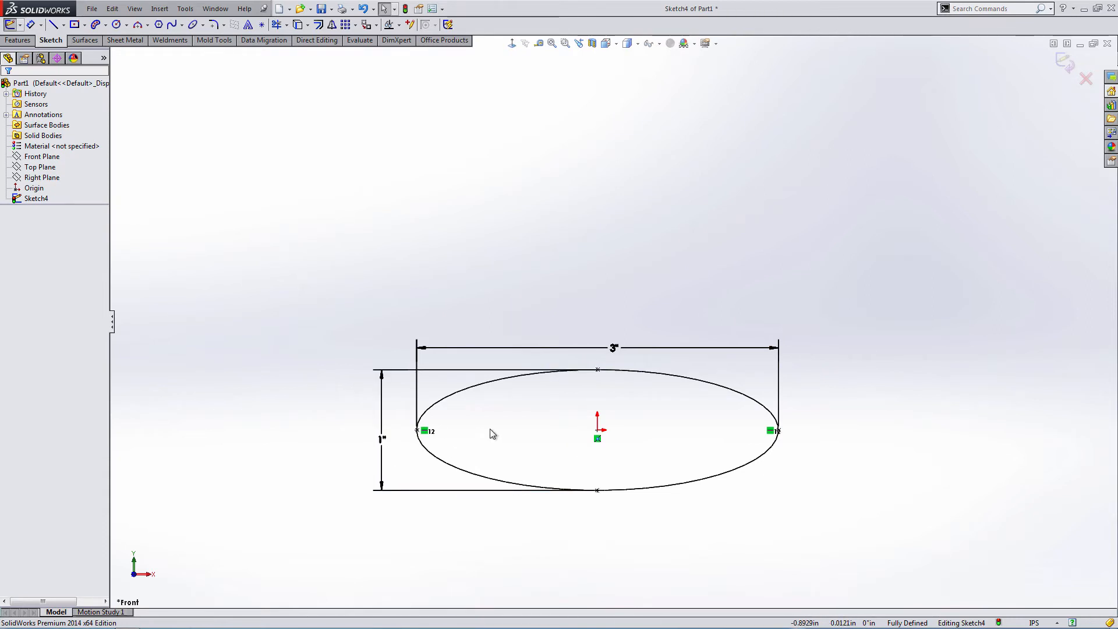
# Delete the ellipse with its dimensions and exit the sketch, discarding the changes
pyautogui.moveTo(327, 314); pyautogui.dragTo(834, 554)
pyautogui.press('Delete')
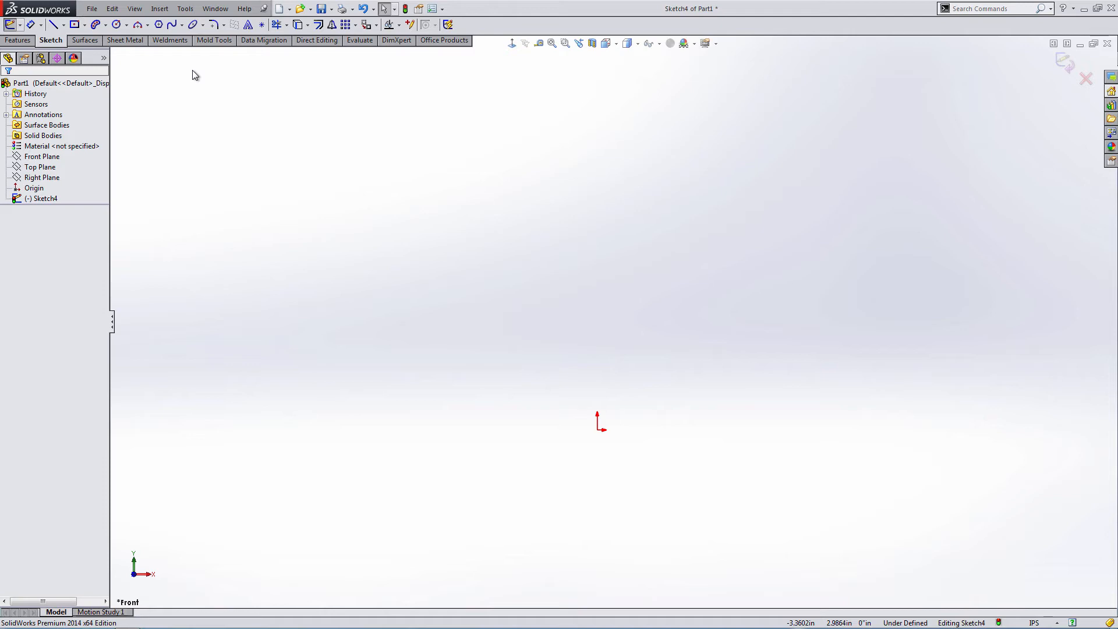
pyautogui.click(54, 179)
pyautogui.click(1087, 78)
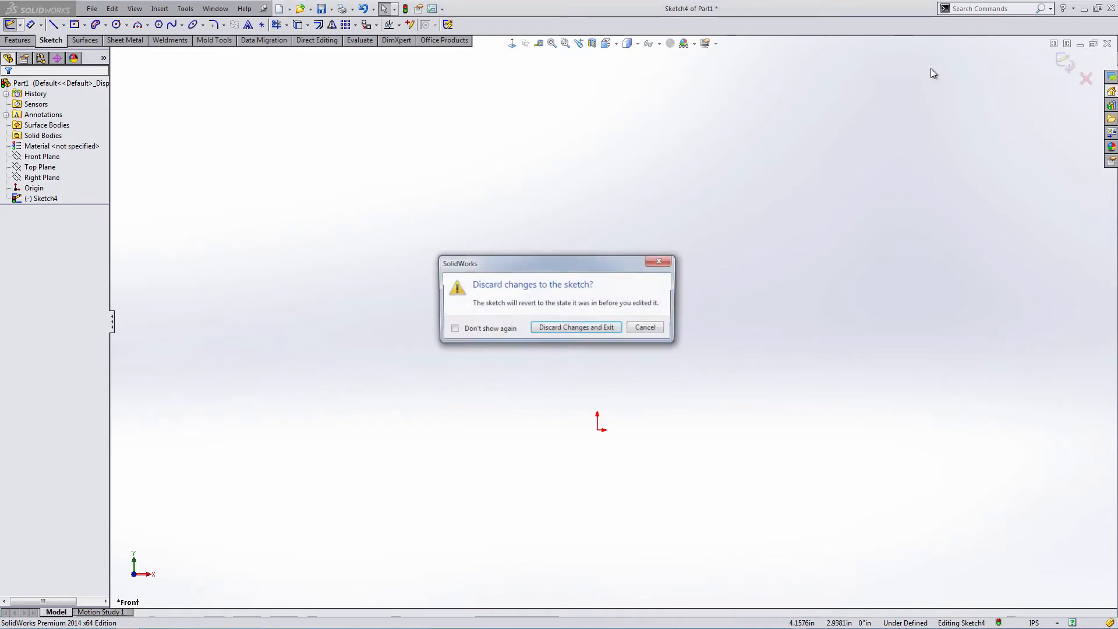
pyautogui.click(633, 329)
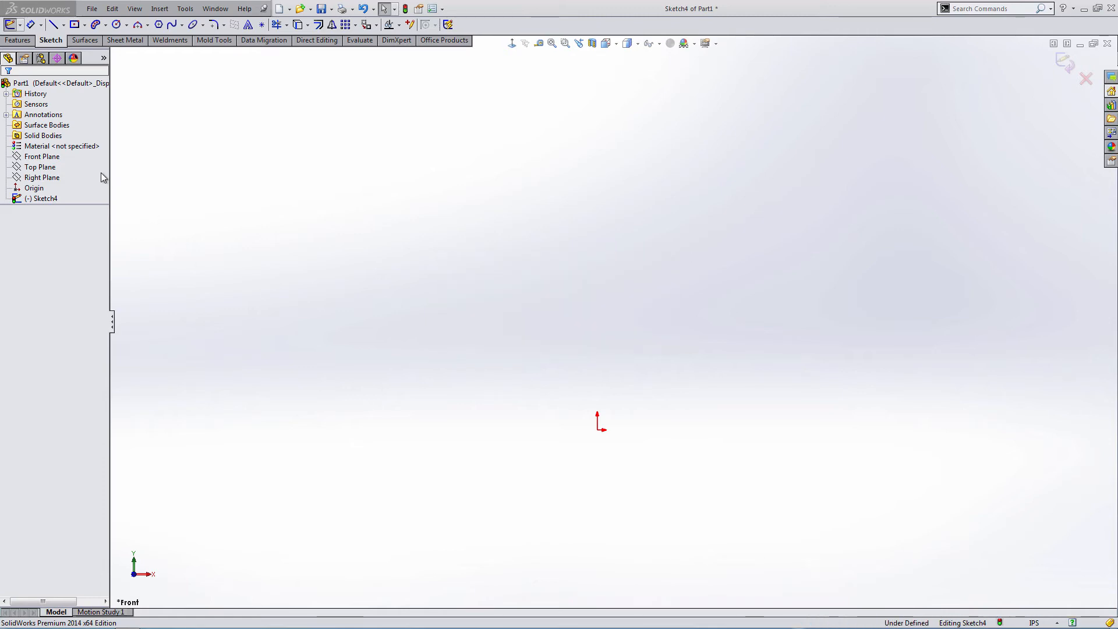
# Create a reference axis where the Top Plane and the Right Plane intersect
pyautogui.click(39, 167)
pyautogui.keyDown('ctrl'); pyautogui.click(43, 178); pyautogui.keyUp('ctrl')
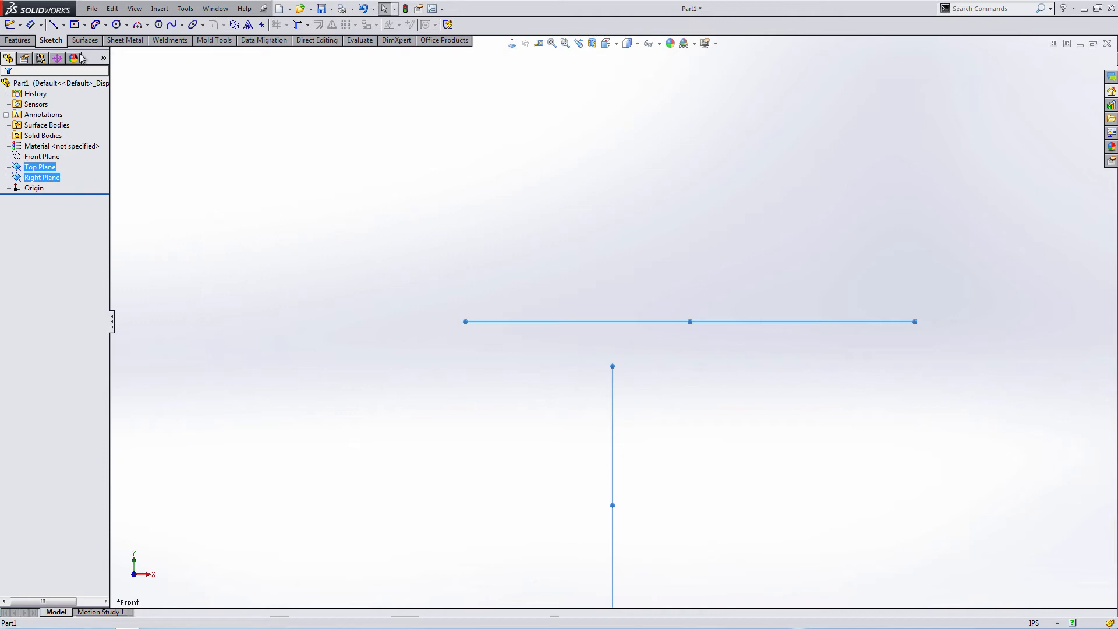
pyautogui.click(18, 40)
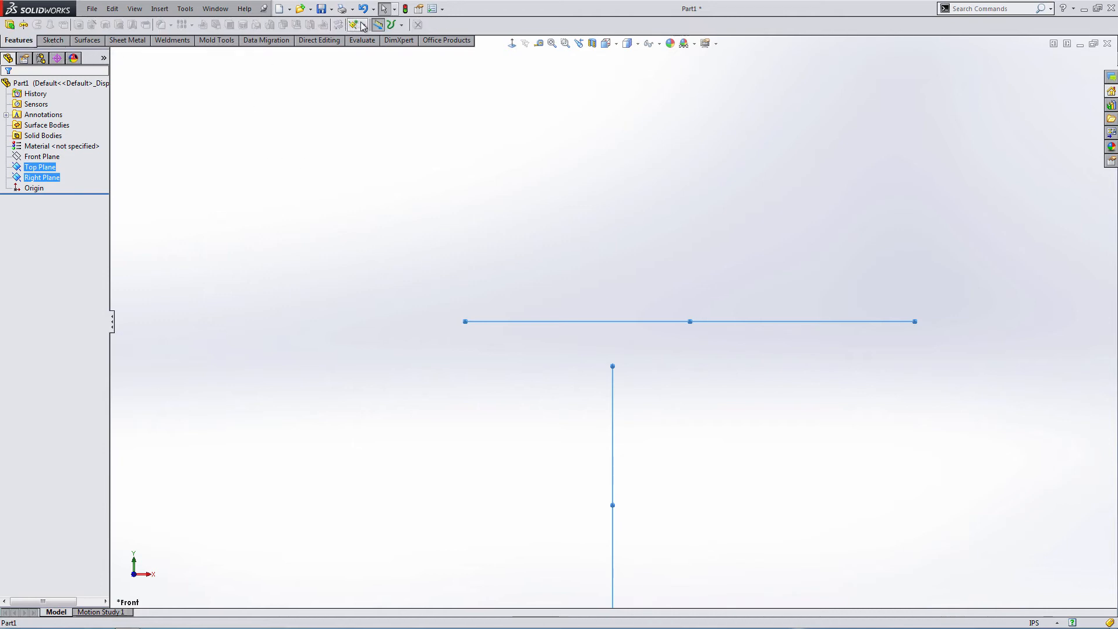
pyautogui.click(363, 25)
pyautogui.click(373, 50)
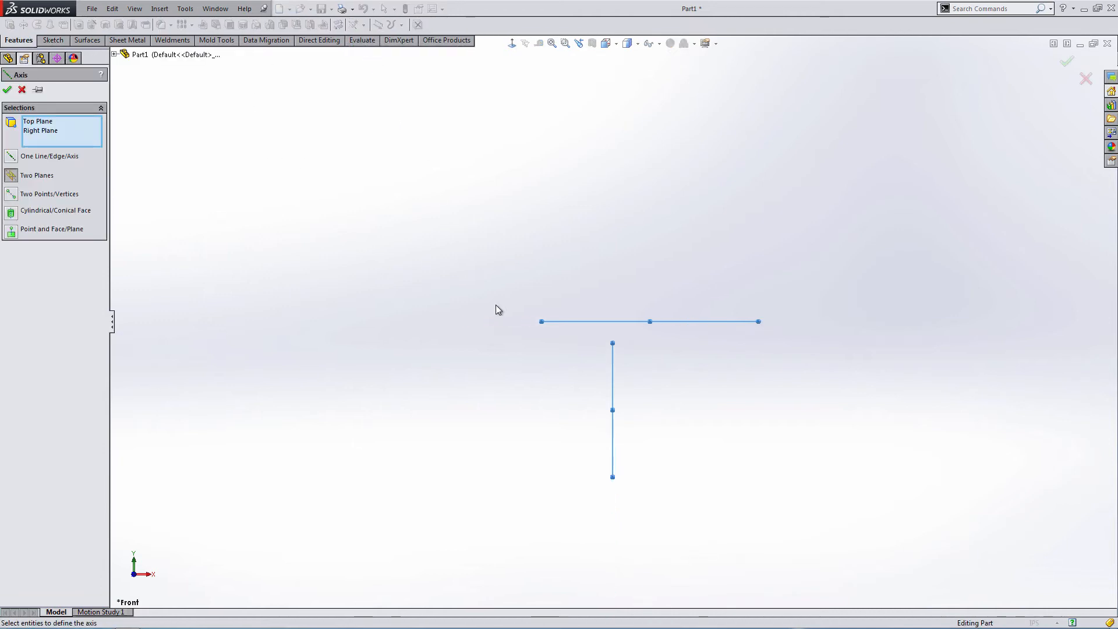
pyautogui.moveTo(334, 252); pyautogui.dragTo(368, 129, button='middle')
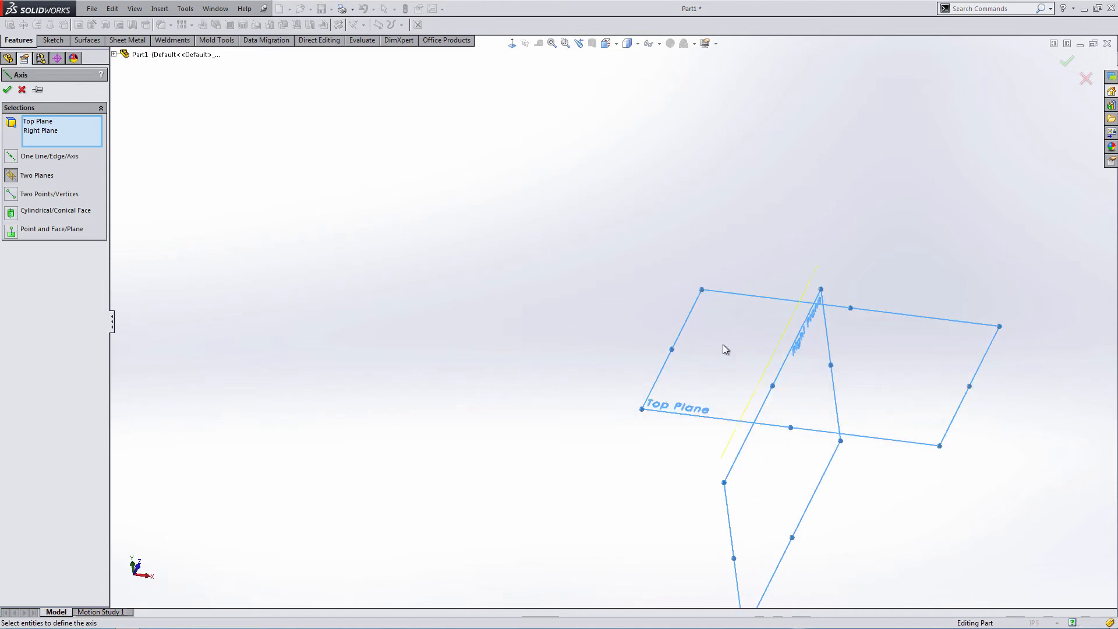
pyautogui.click(1067, 61)
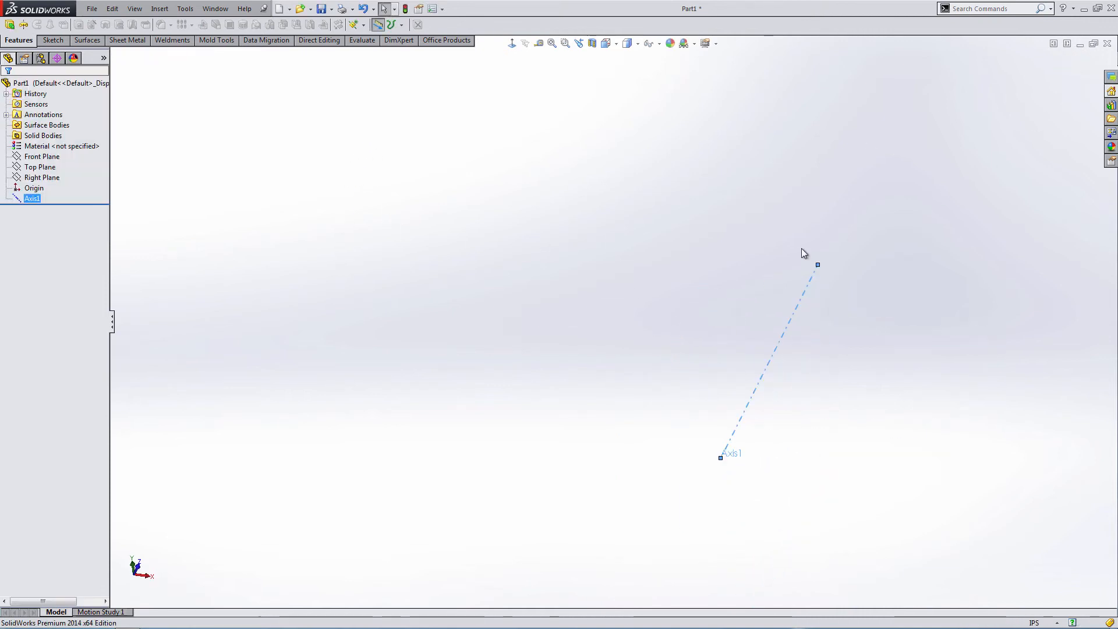
# Start a new sketch on the Right Plane
pyautogui.moveTo(801, 251); pyautogui.dragTo(716, 256, button='middle')
pyautogui.keyDown('ctrl'); pyautogui.click(52, 181); pyautogui.keyUp('ctrl')
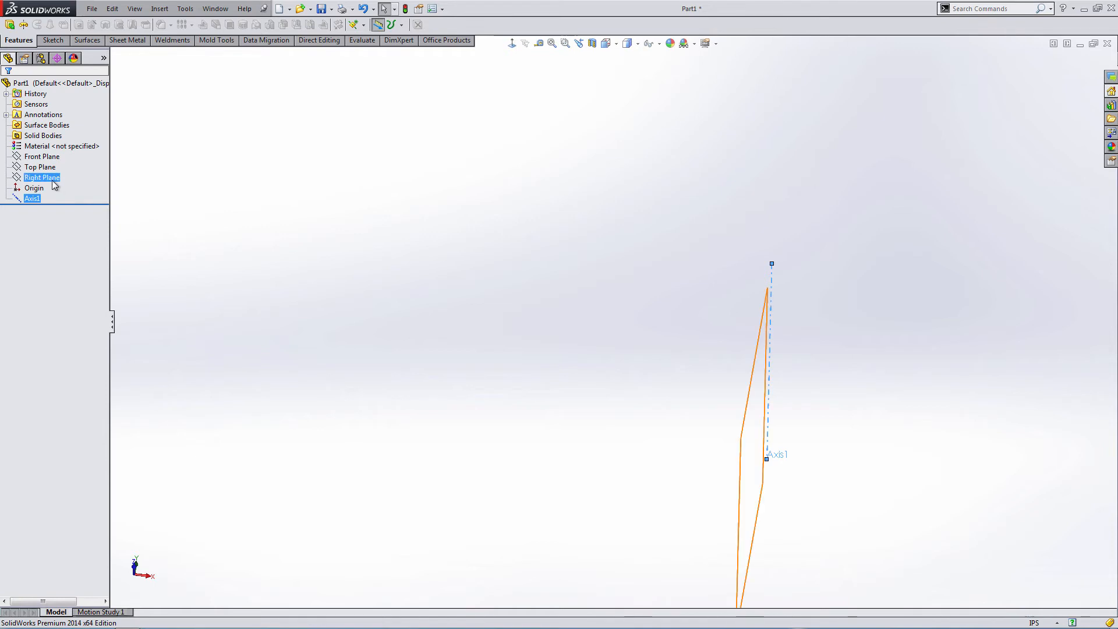
pyautogui.click(53, 180)
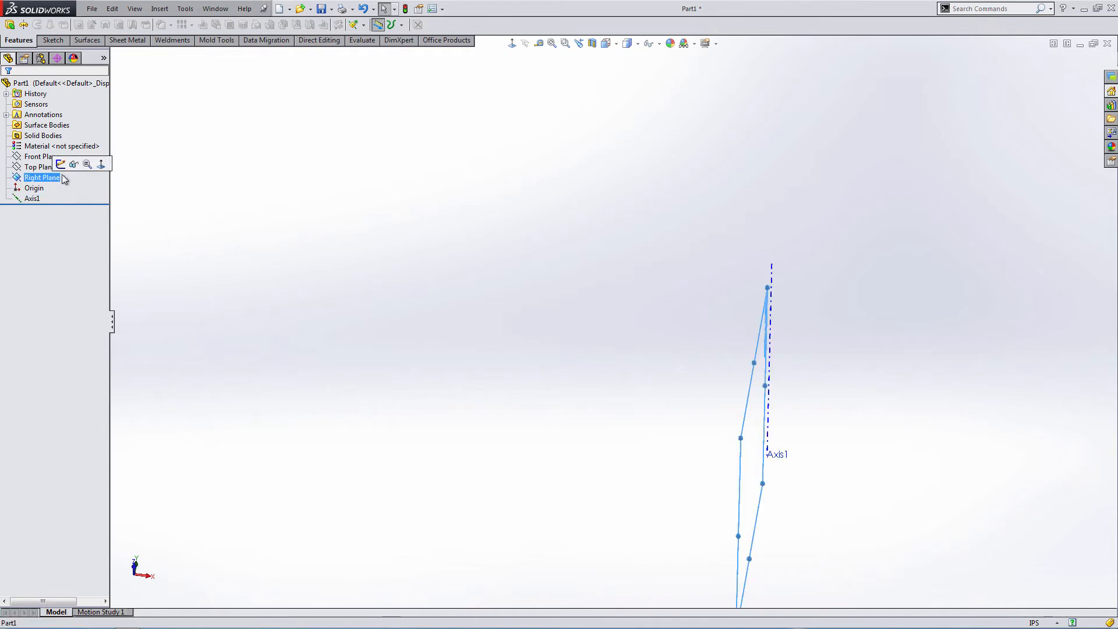
pyautogui.keyDown('ctrl'); pyautogui.click(42, 168); pyautogui.keyUp('ctrl')
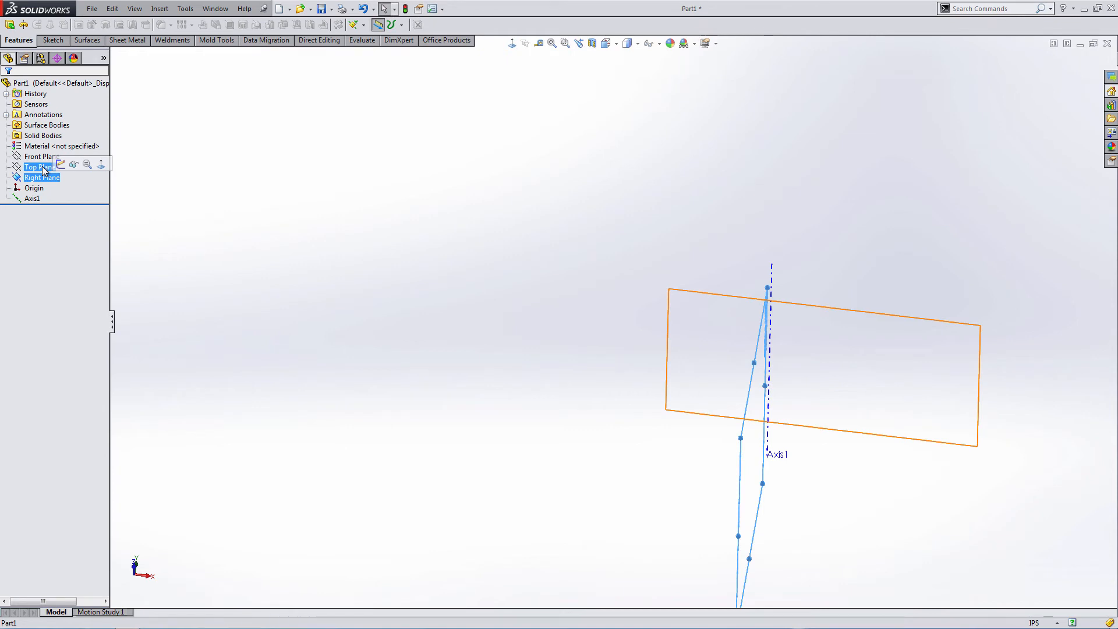
pyautogui.keyDown('ctrl'); pyautogui.click(42, 167); pyautogui.keyUp('ctrl')
pyautogui.keyDown('ctrl'); pyautogui.click(39, 188); pyautogui.keyUp('ctrl')
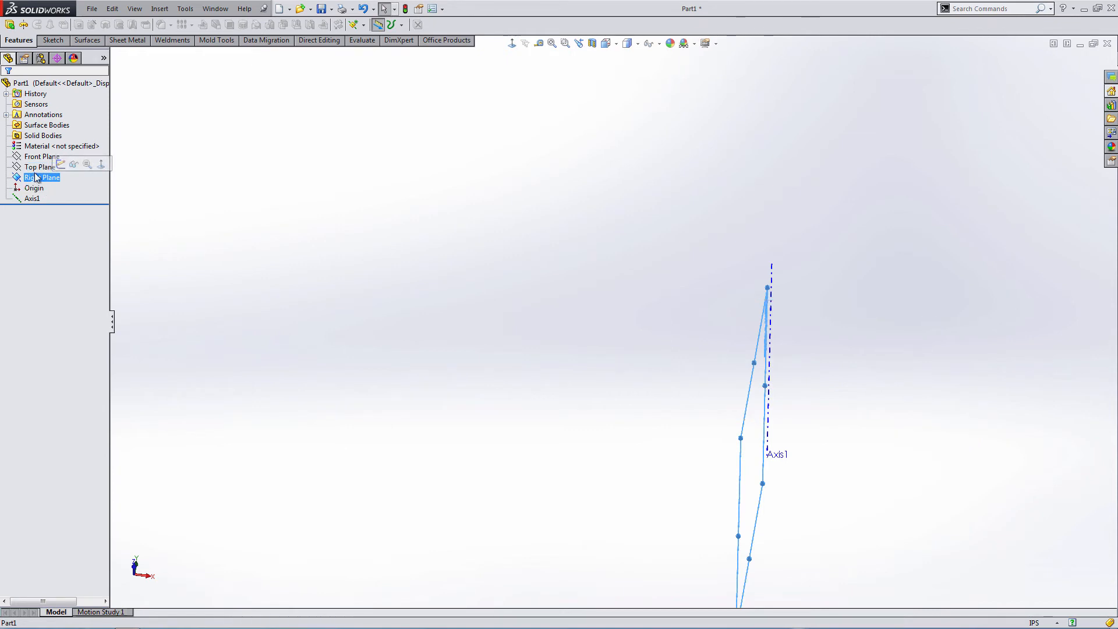
pyautogui.click(60, 164)
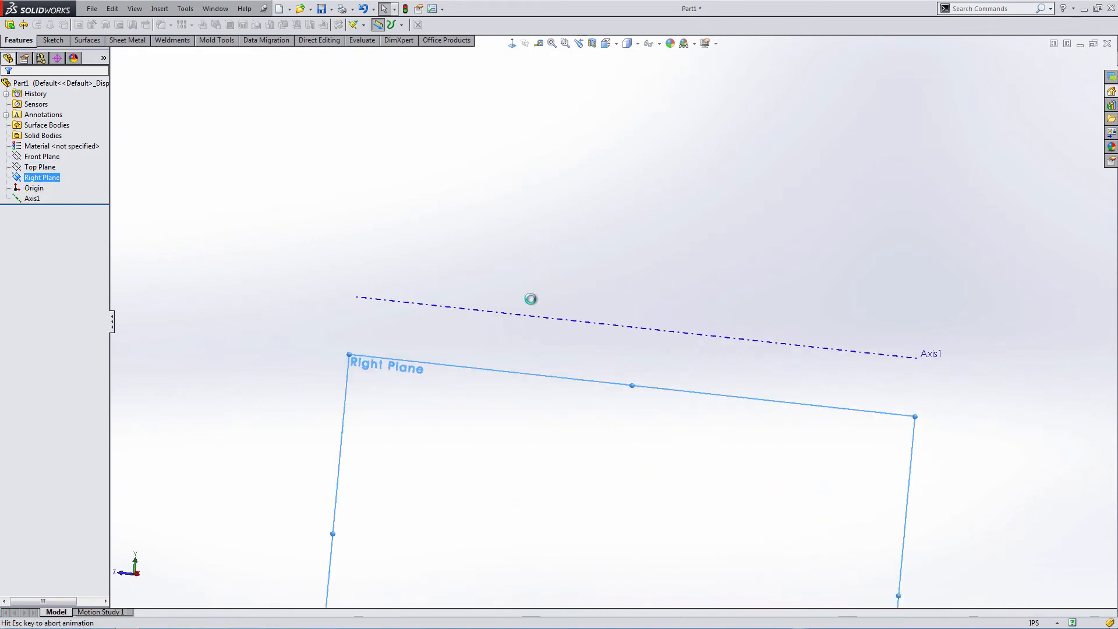
pyautogui.scroll(-1, 585, 370)
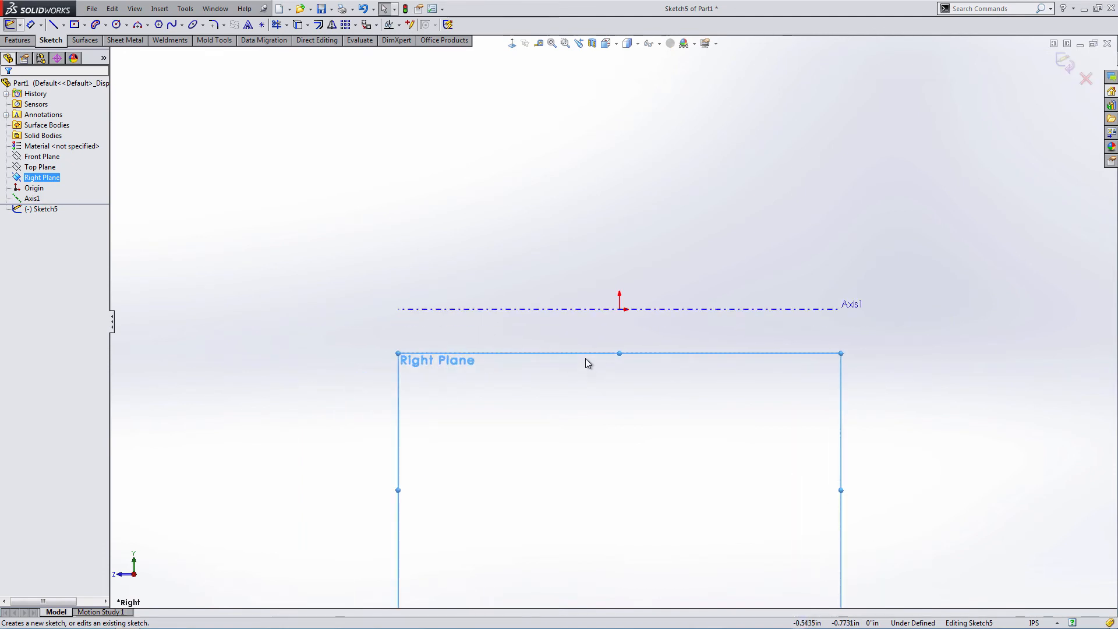
pyautogui.click(255, 99)
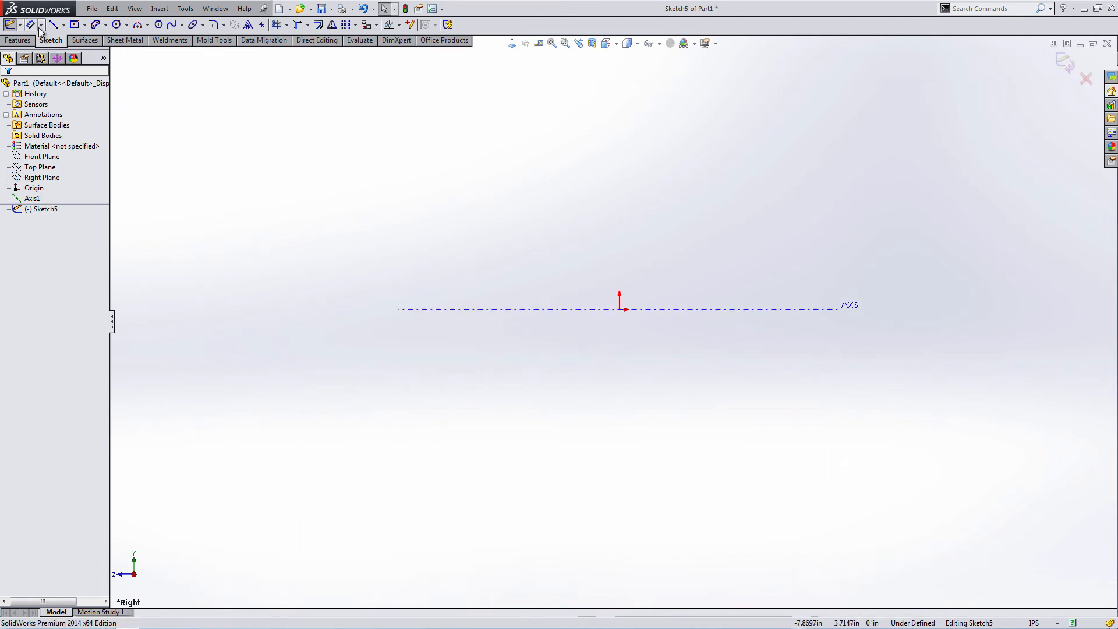
# Sketch a closed triangle below the axis with a horizontal upper edge, its two slanted sides meeting perpendicularly at the lower corner
pyautogui.click(52, 29)
pyautogui.click(564, 401)
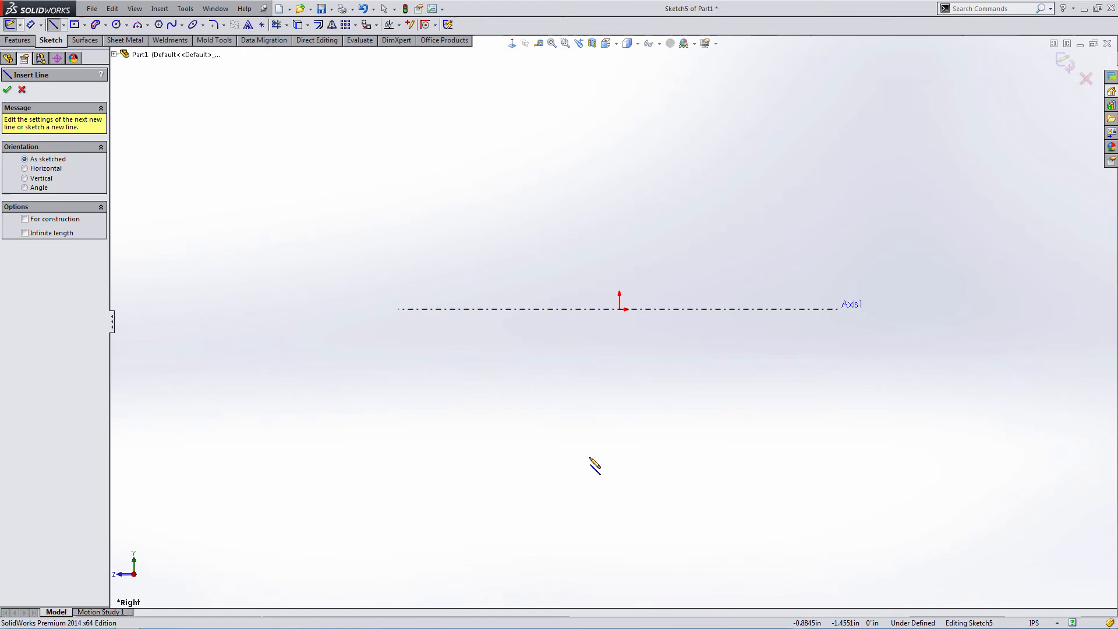
pyautogui.click(665, 502)
pyautogui.click(767, 401)
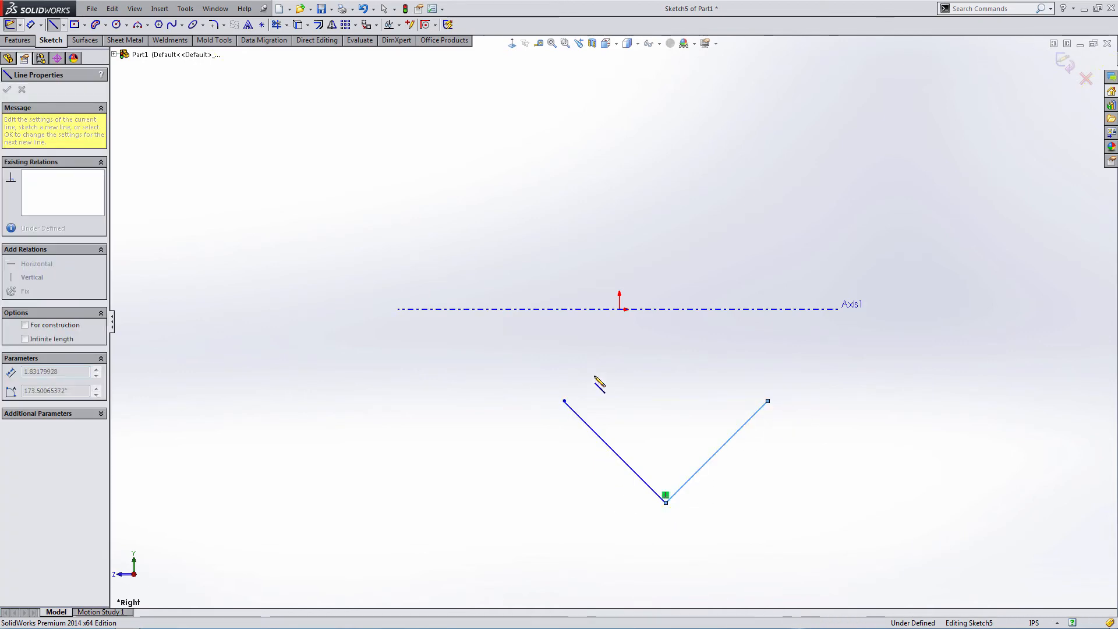
pyautogui.click(563, 400)
pyautogui.press('Escape')
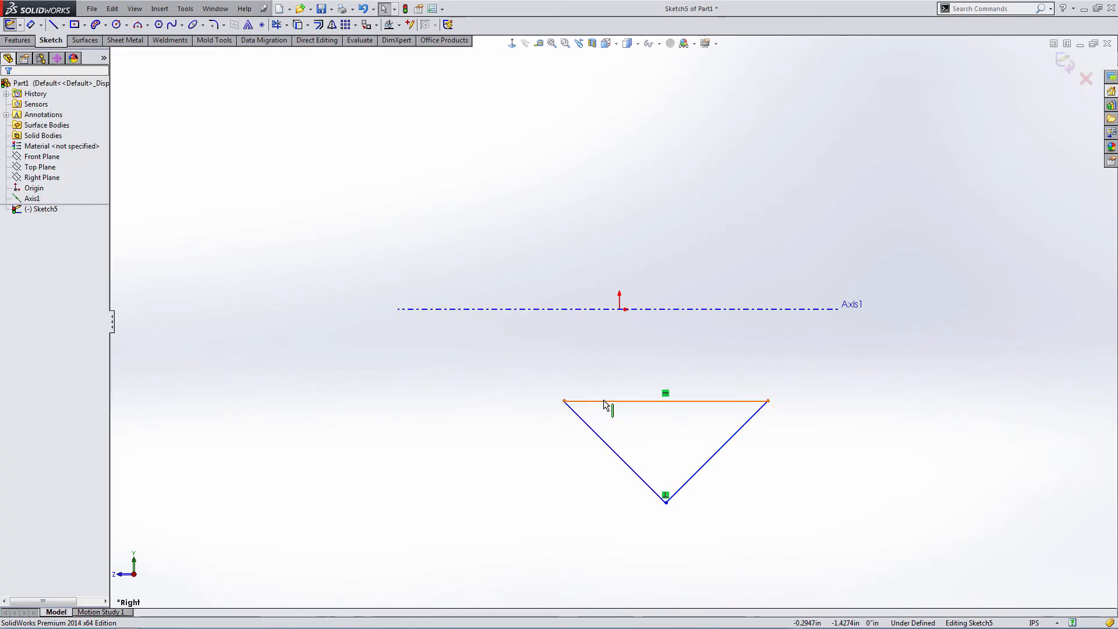
# Add an equal relation between the triangle's horizontal edge and the reference axis
pyautogui.click(608, 400)
pyautogui.keyDown('ctrl'); pyautogui.click(657, 309); pyautogui.keyUp('ctrl')
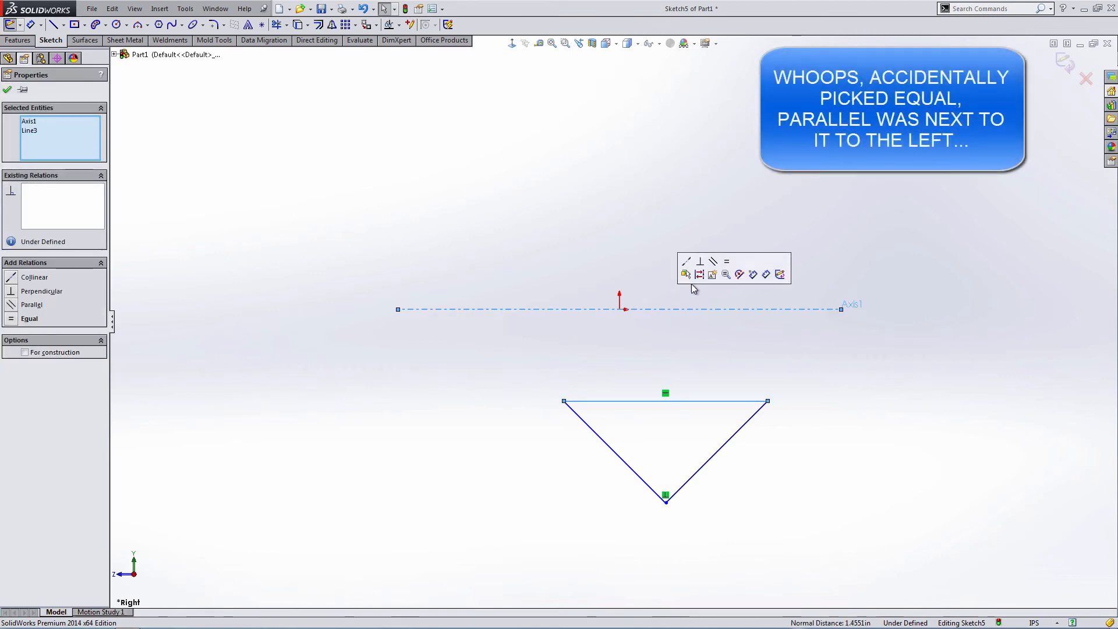
pyautogui.click(726, 261)
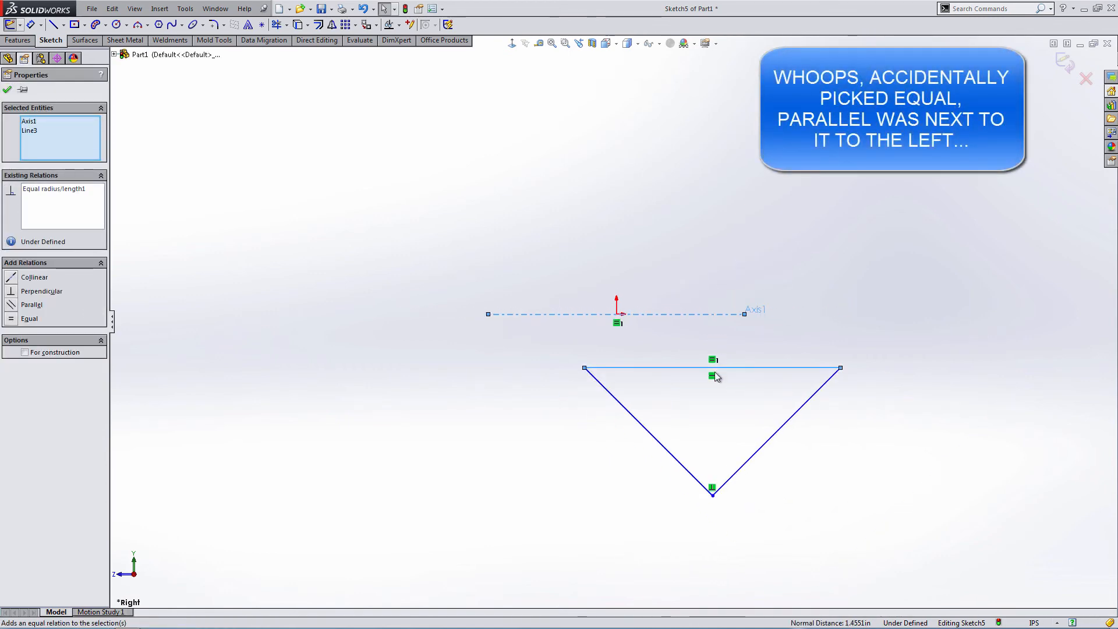
# Make the triangle's two slanted sides equal in length and move the triangle beneath the axis
pyautogui.click(787, 432)
pyautogui.click(778, 429)
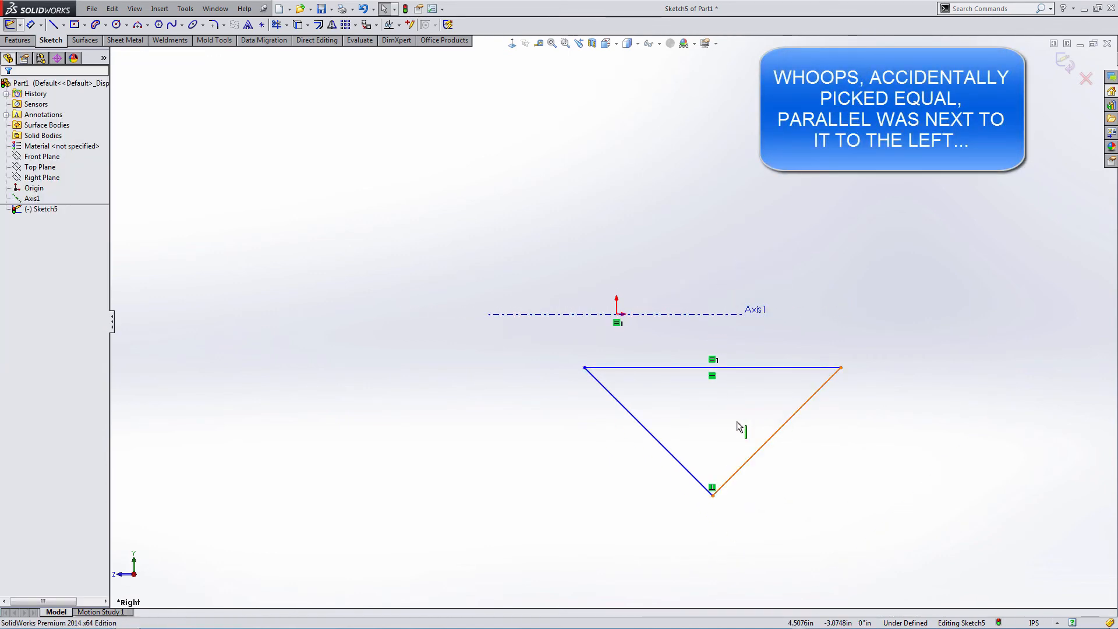
pyautogui.keyDown('ctrl'); pyautogui.click(646, 430); pyautogui.keyUp('ctrl')
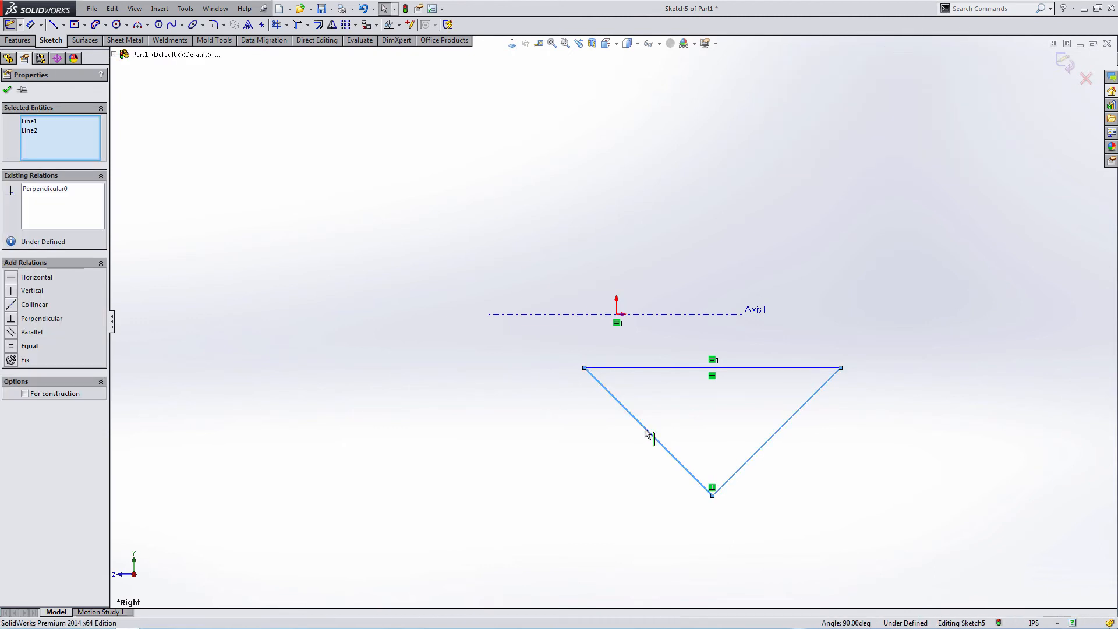
pyautogui.click(744, 380)
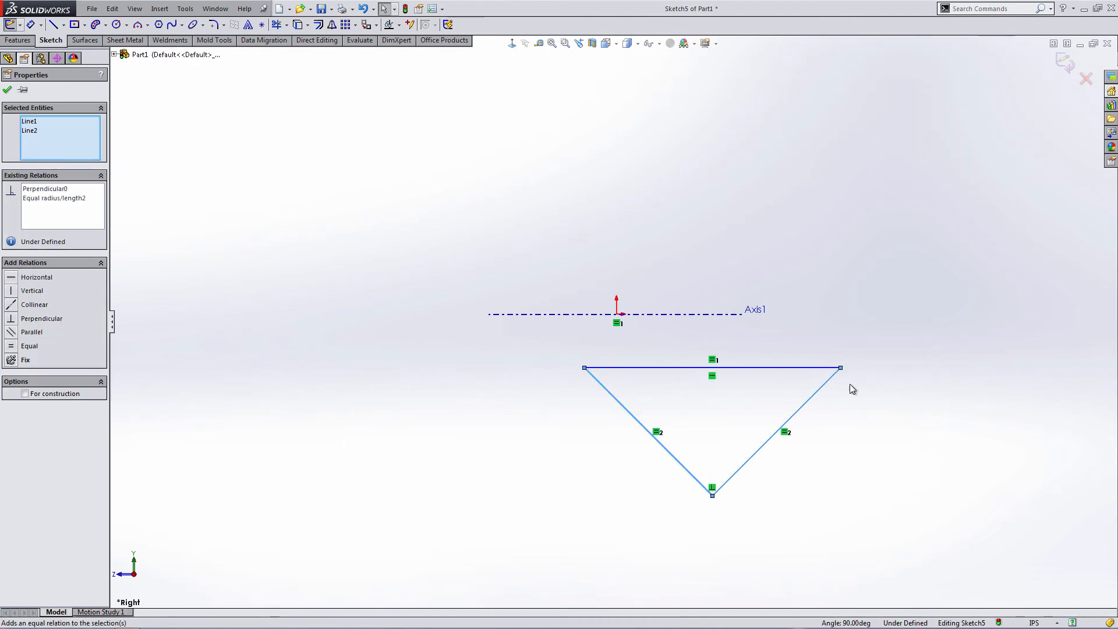
pyautogui.moveTo(840, 368); pyautogui.dragTo(715, 387)
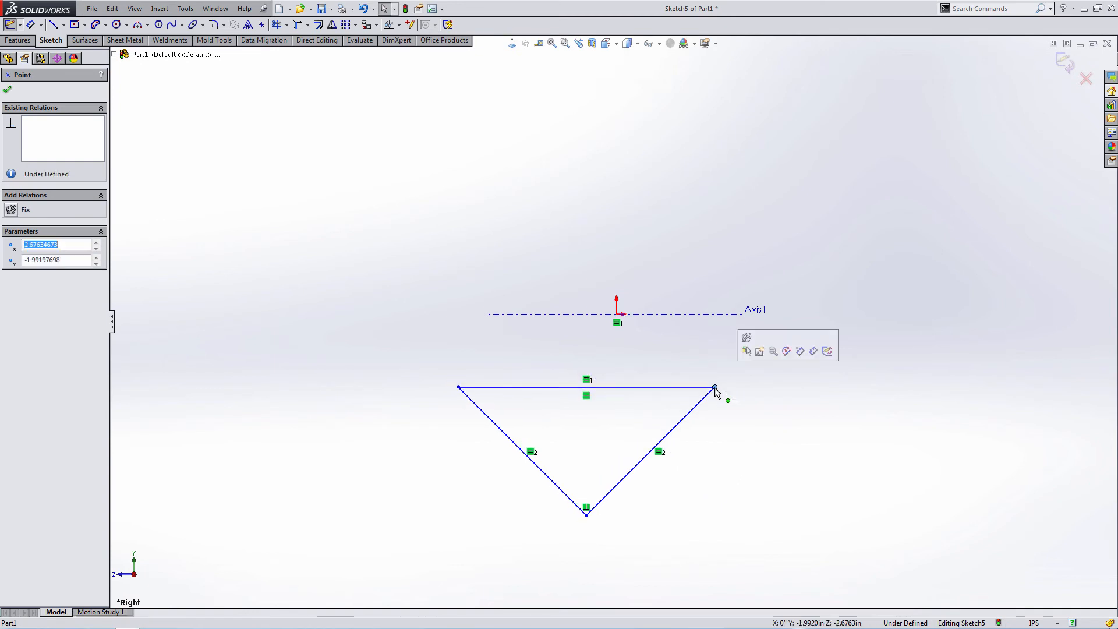
pyautogui.click(305, 231)
# Dimension the distance between the axis and the triangle's horizontal edge as 2 in and exit the sketch
pyautogui.click(30, 24)
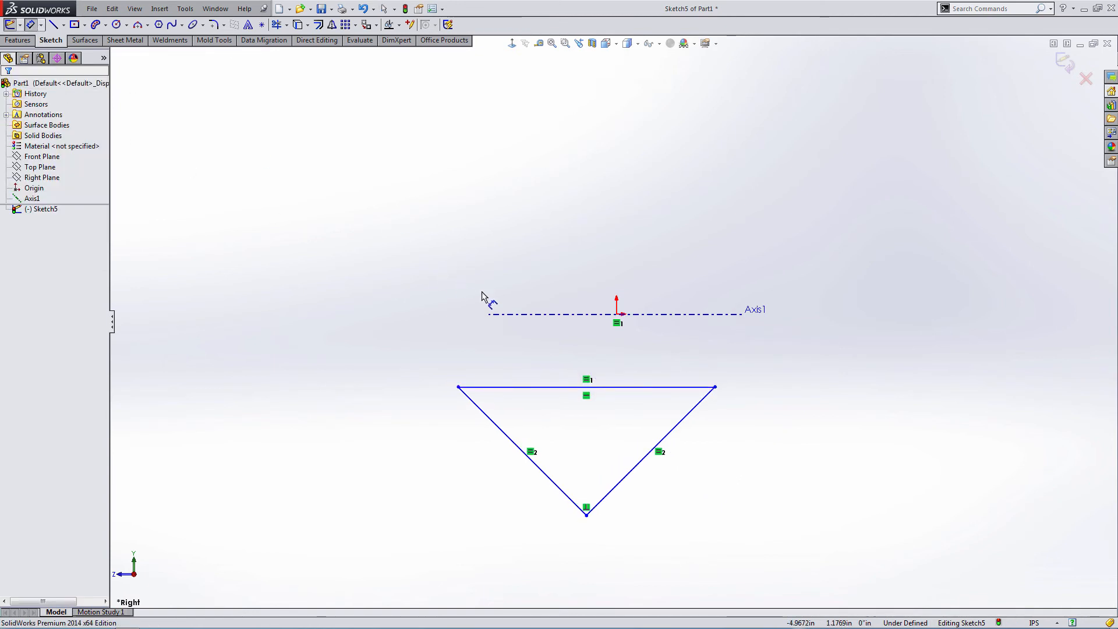
pyautogui.click(523, 314)
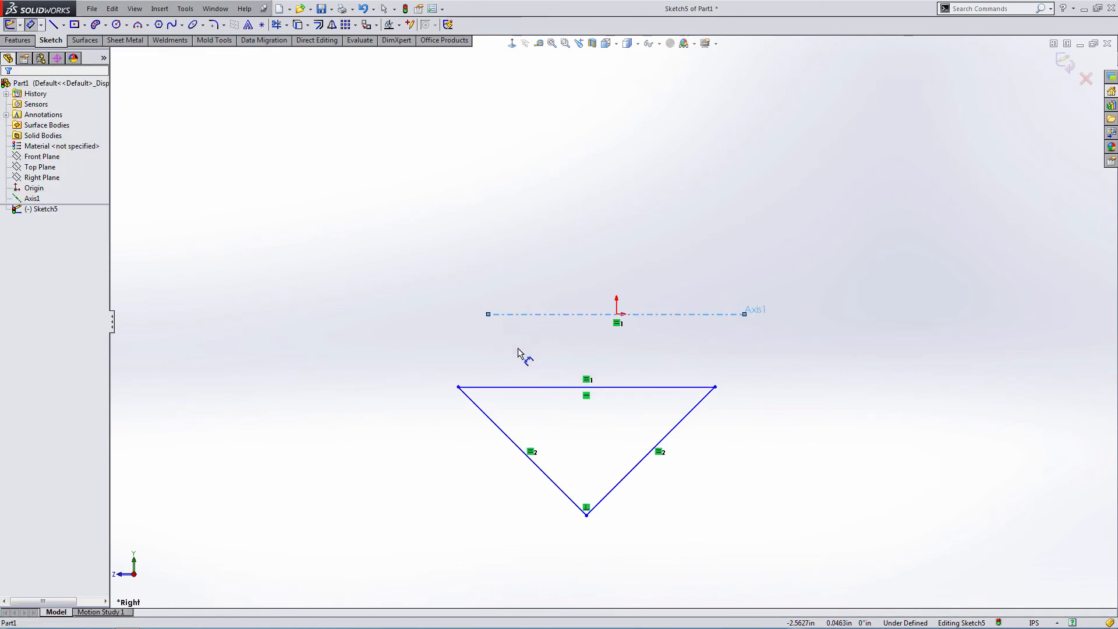
pyautogui.click(528, 386)
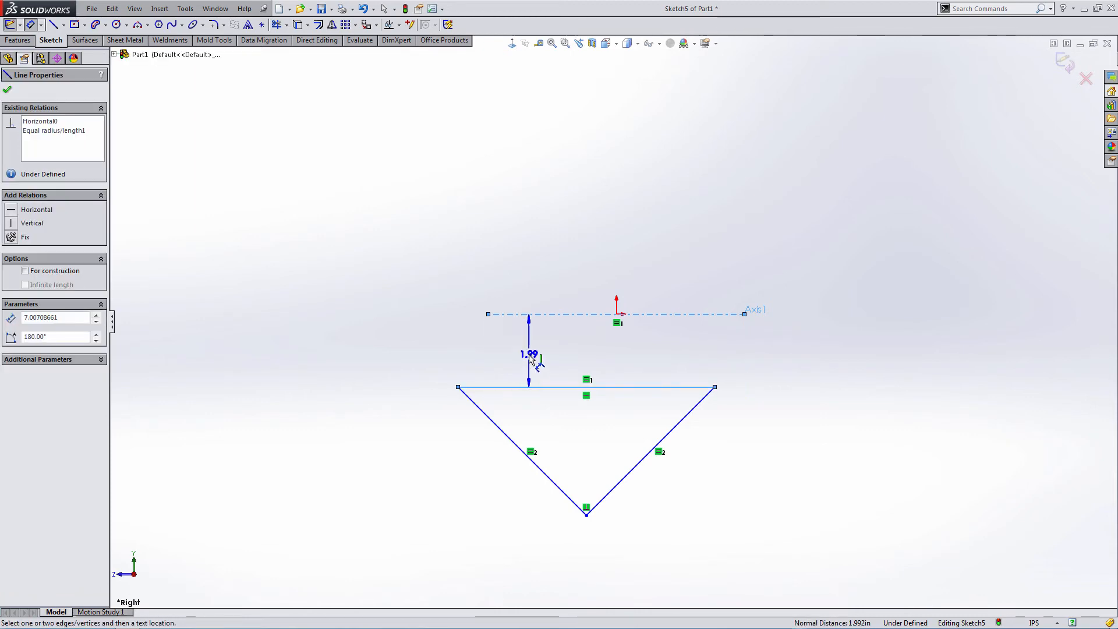
pyautogui.click(529, 357)
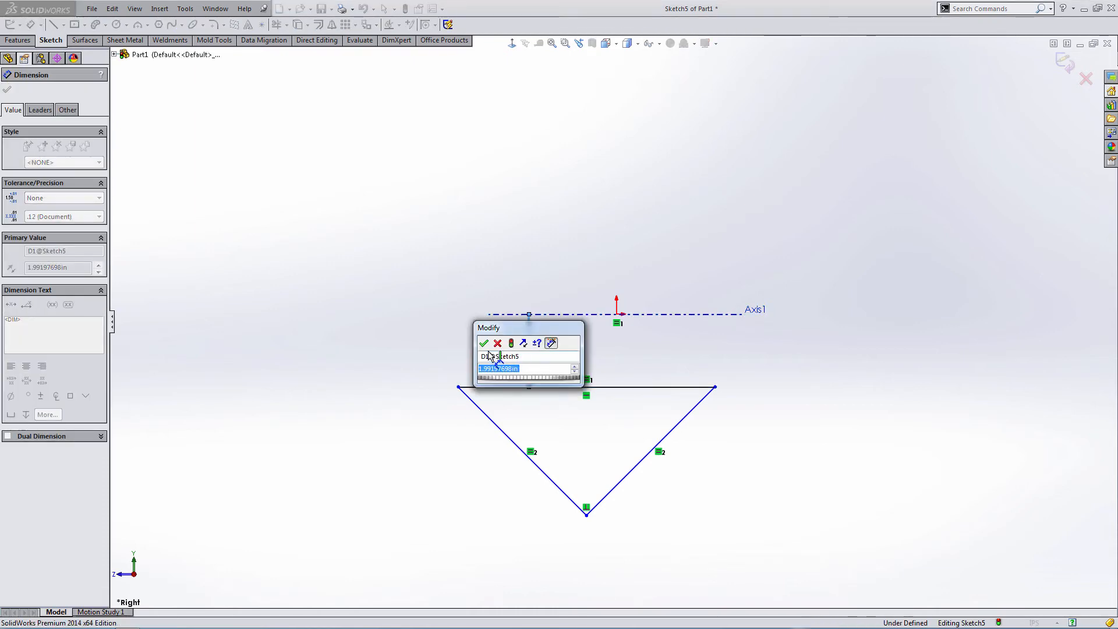
pyautogui.write('2')
pyautogui.press('Return')
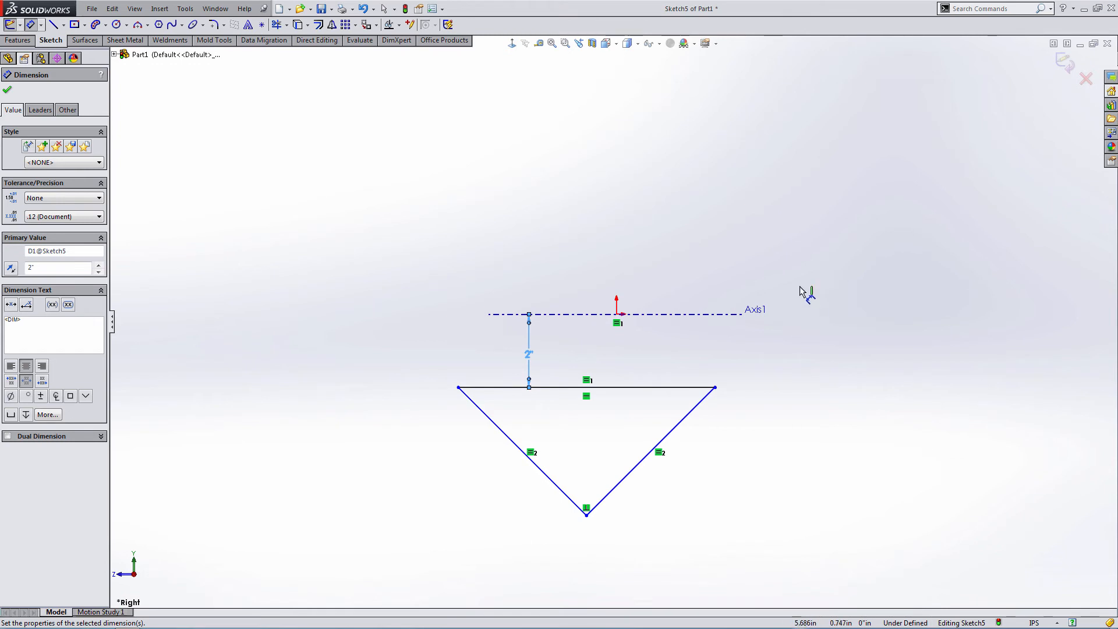
pyautogui.moveTo(800, 288)
pyautogui.mouseDown(button='middle')
pyautogui.moveTo(689, 292)
pyautogui.moveTo(786, 297)
pyautogui.mouseUp(button='middle')
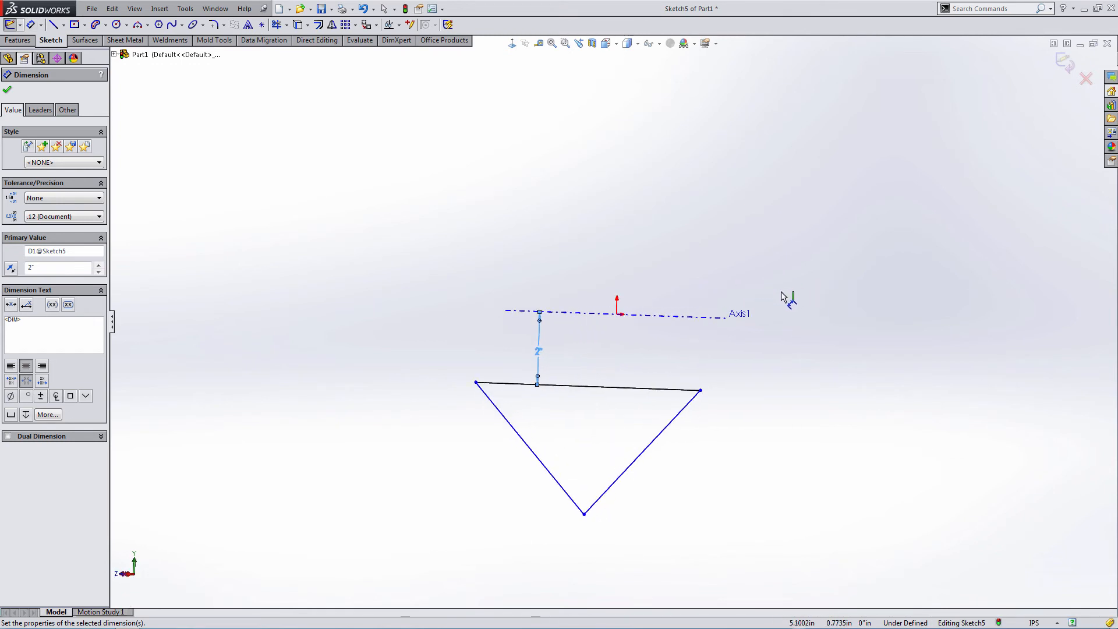
pyautogui.click(1064, 62)
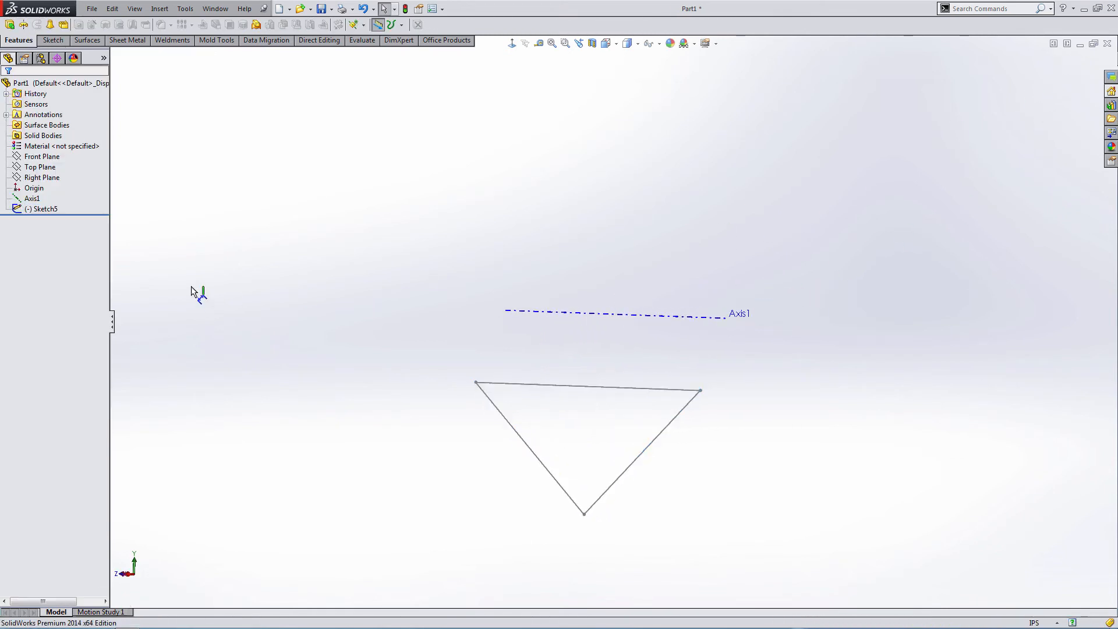
# Create a reference plane offset 3 in from the Right Plane
pyautogui.click(45, 178)
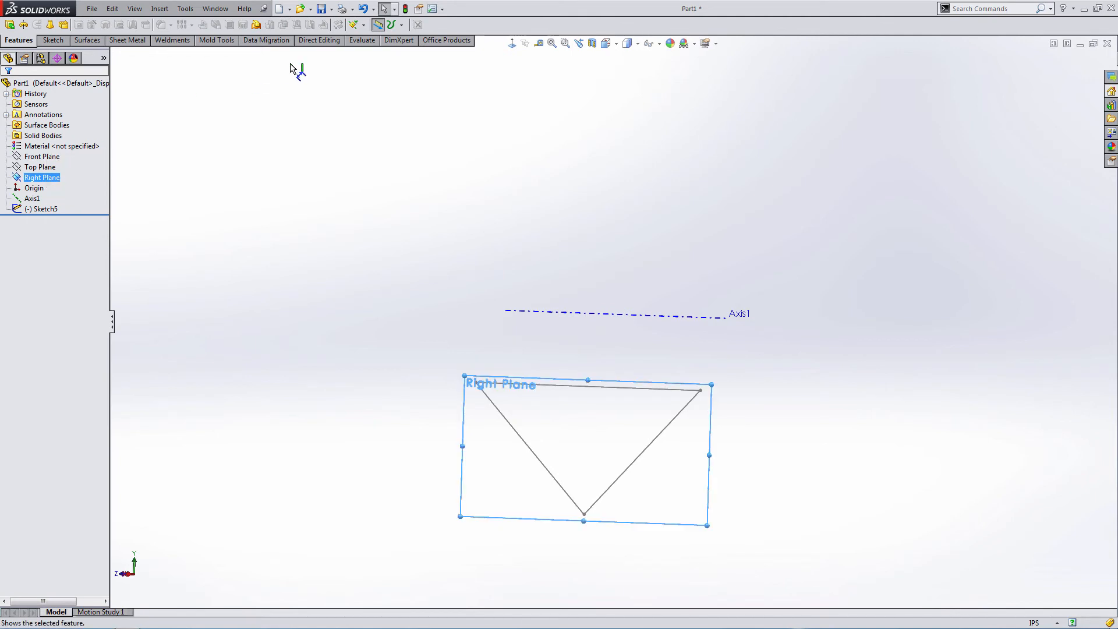
pyautogui.click(355, 25)
pyautogui.click(366, 39)
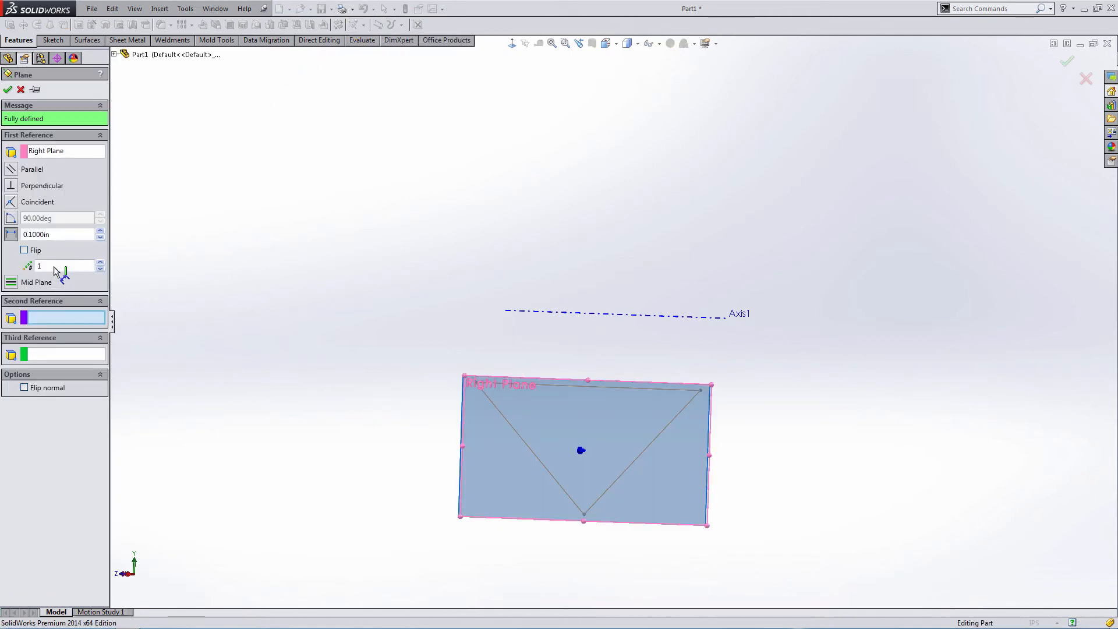
pyautogui.click(24, 238)
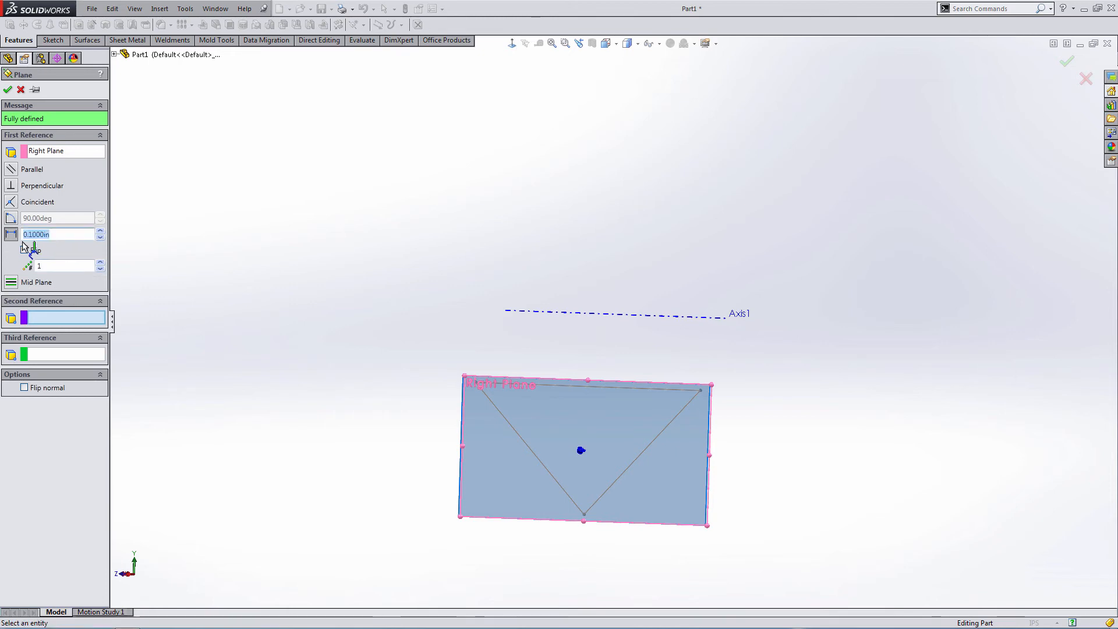
pyautogui.write('3"')
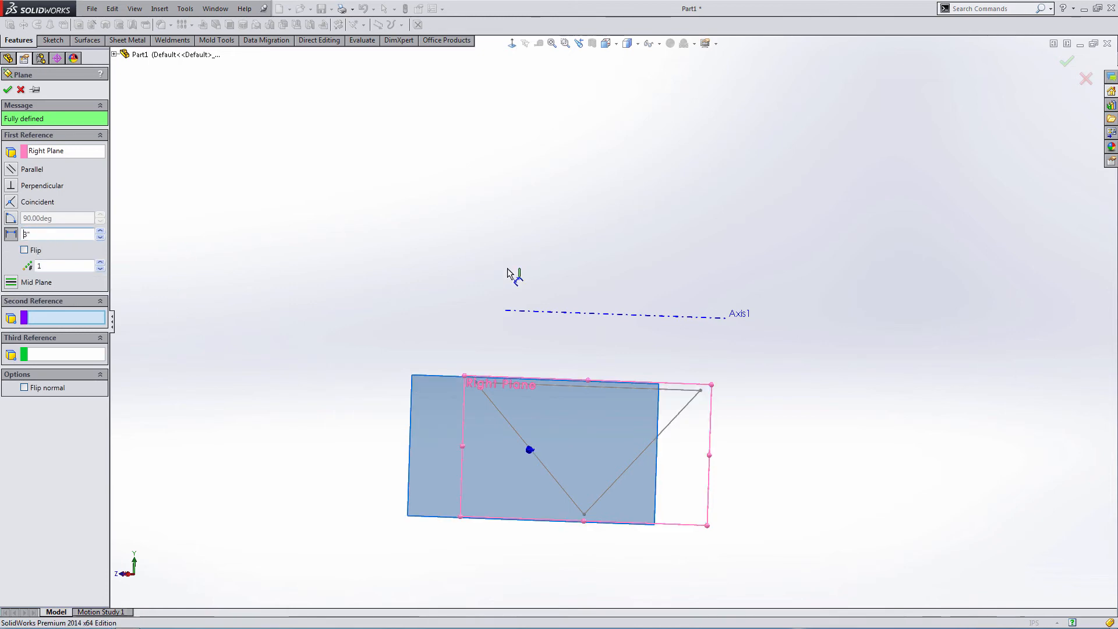
pyautogui.moveTo(591, 296); pyautogui.dragTo(493, 307, button='middle')
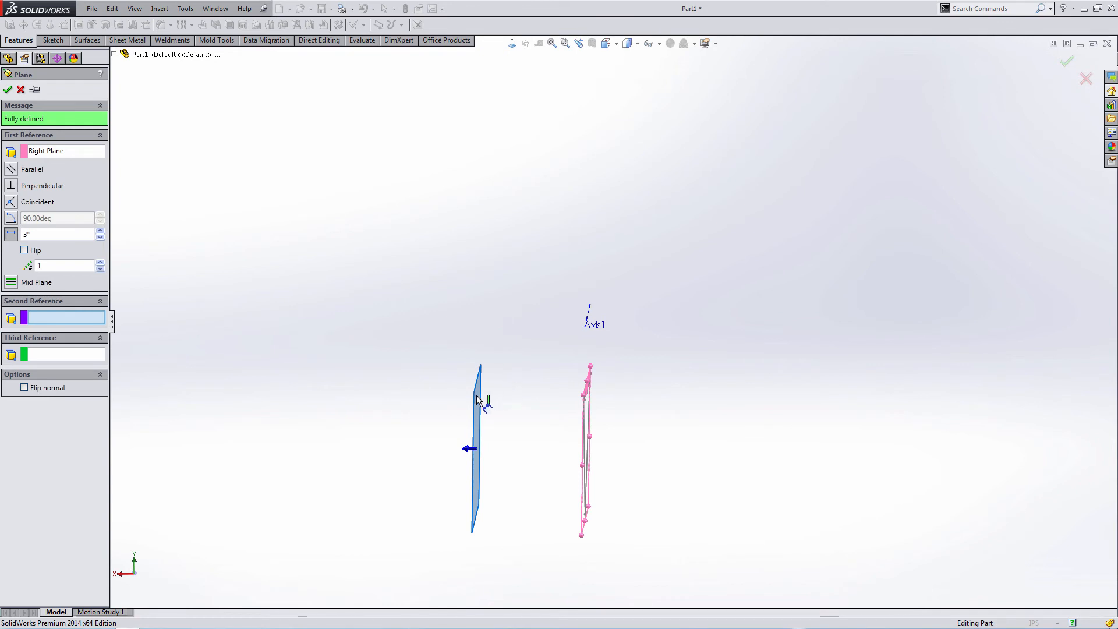
pyautogui.moveTo(472, 401)
pyautogui.mouseDown(button='middle')
pyautogui.moveTo(487, 387)
pyautogui.moveTo(589, 401)
pyautogui.mouseUp(button='middle')
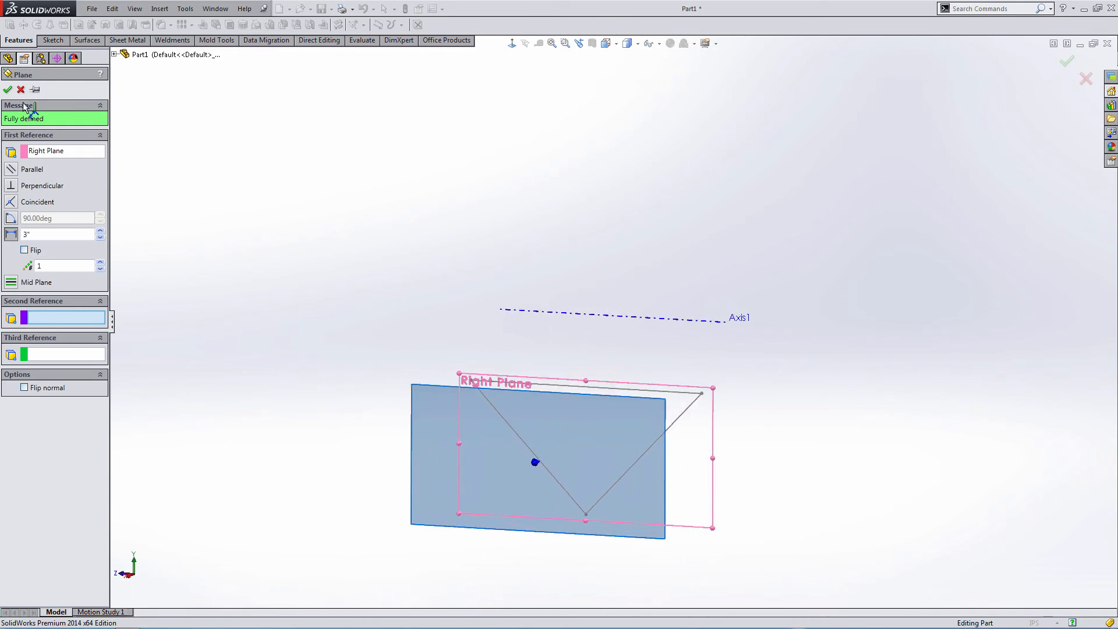
pyautogui.click(7, 89)
# Start a sketch on the new offset plane and convert the triangle's two slanted sides into it
pyautogui.rightClick(34, 219)
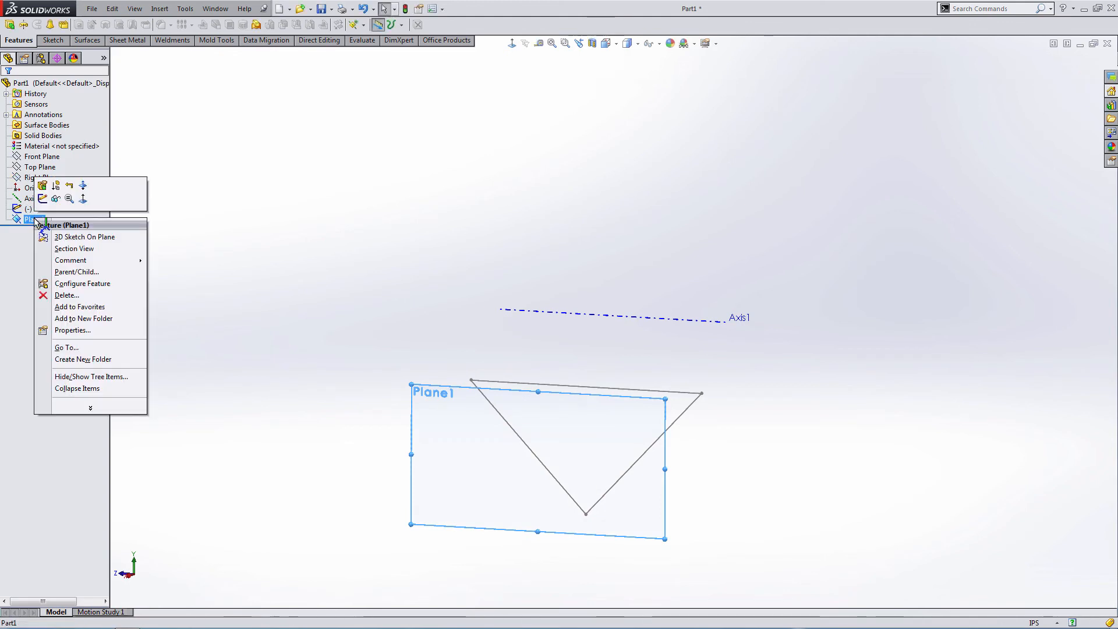
pyautogui.click(43, 198)
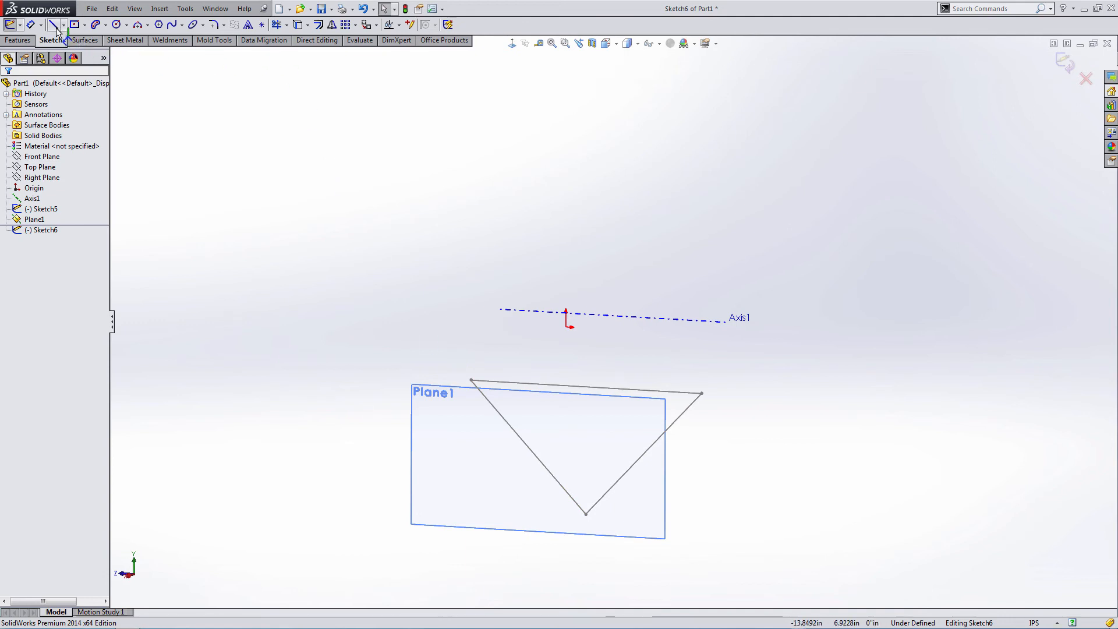
pyautogui.click(531, 454)
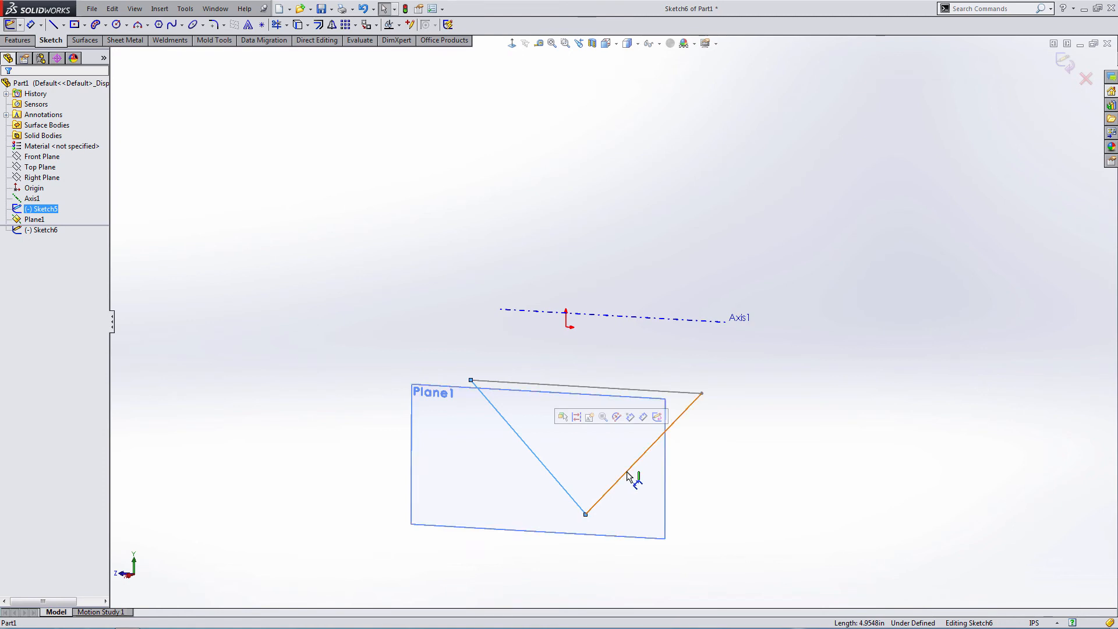
pyautogui.keyDown('ctrl'); pyautogui.click(630, 475); pyautogui.keyUp('ctrl')
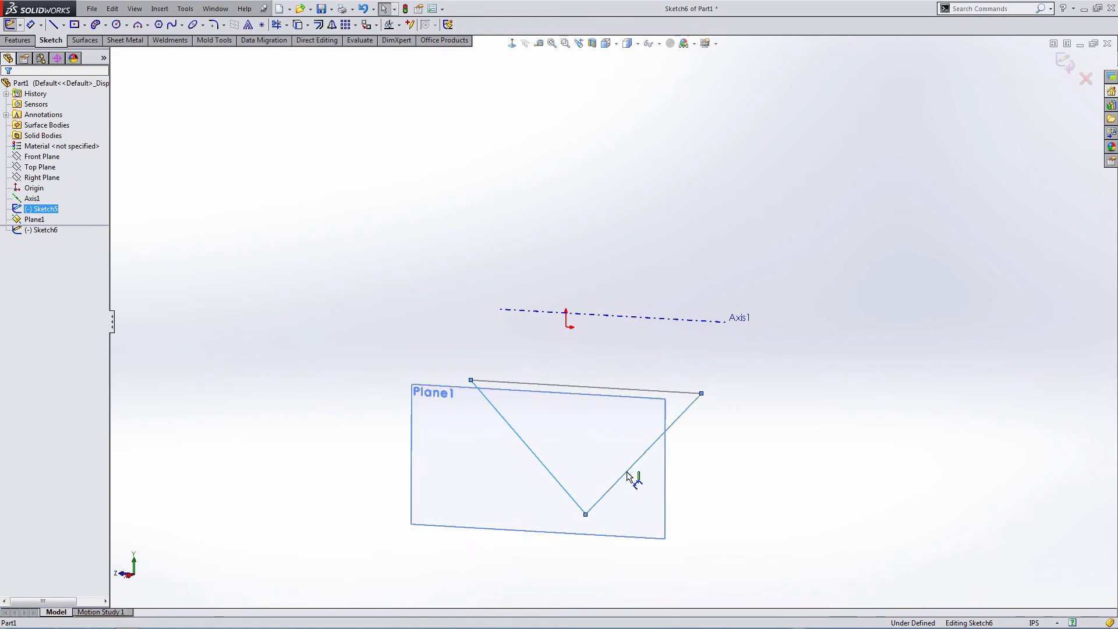
pyautogui.click(294, 26)
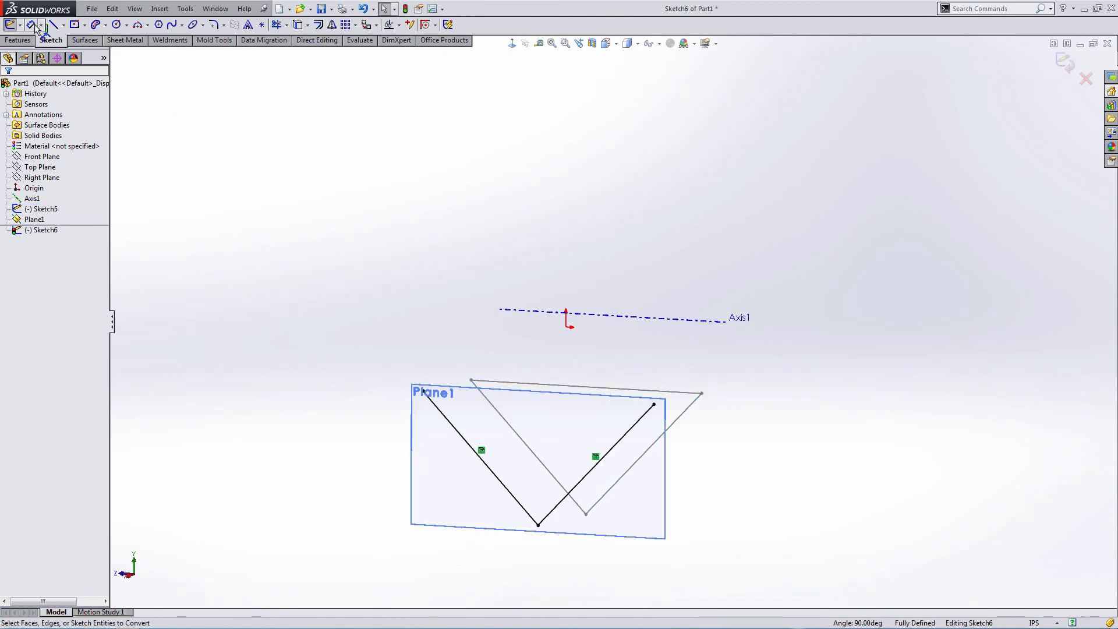
# Draw a three-point arc with a radius of about 7.98 in bulging upward between the upper ends of the two converted lines
pyautogui.click(138, 24)
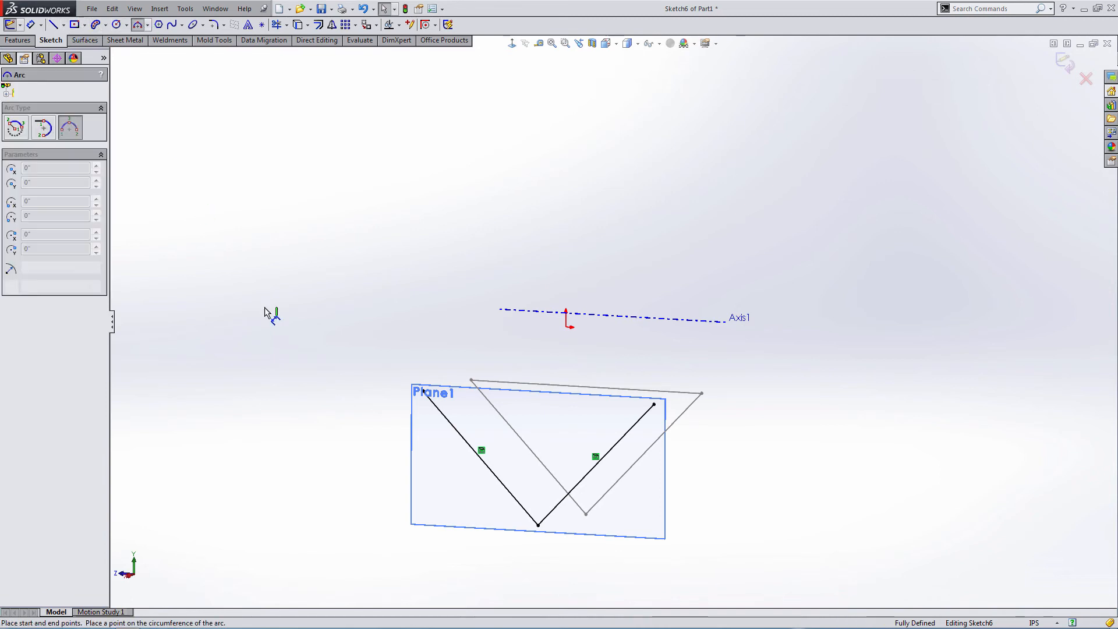
pyautogui.click(424, 391)
pyautogui.click(654, 404)
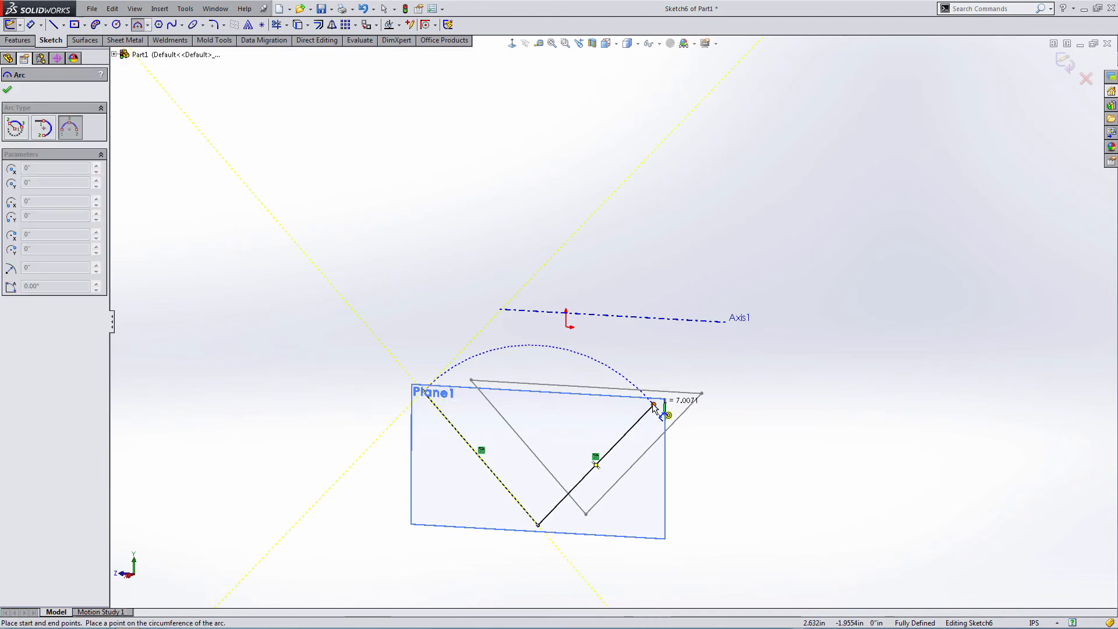
pyautogui.click(585, 379)
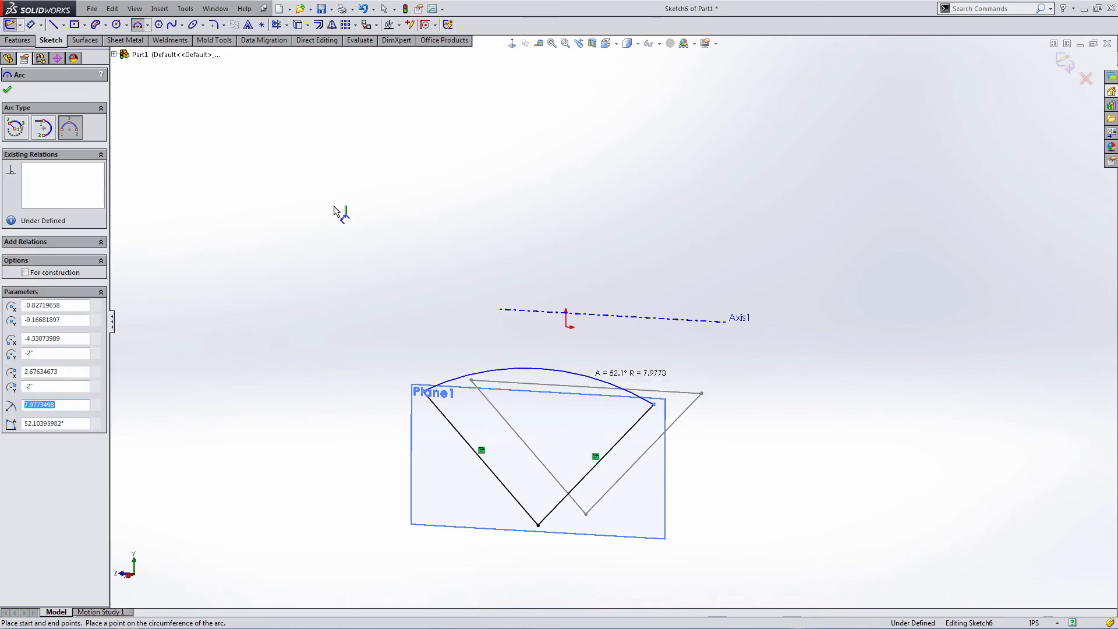
# Try an 8 in radius dimension on the arc and delete it
pyautogui.click(30, 26)
pyautogui.click(475, 370)
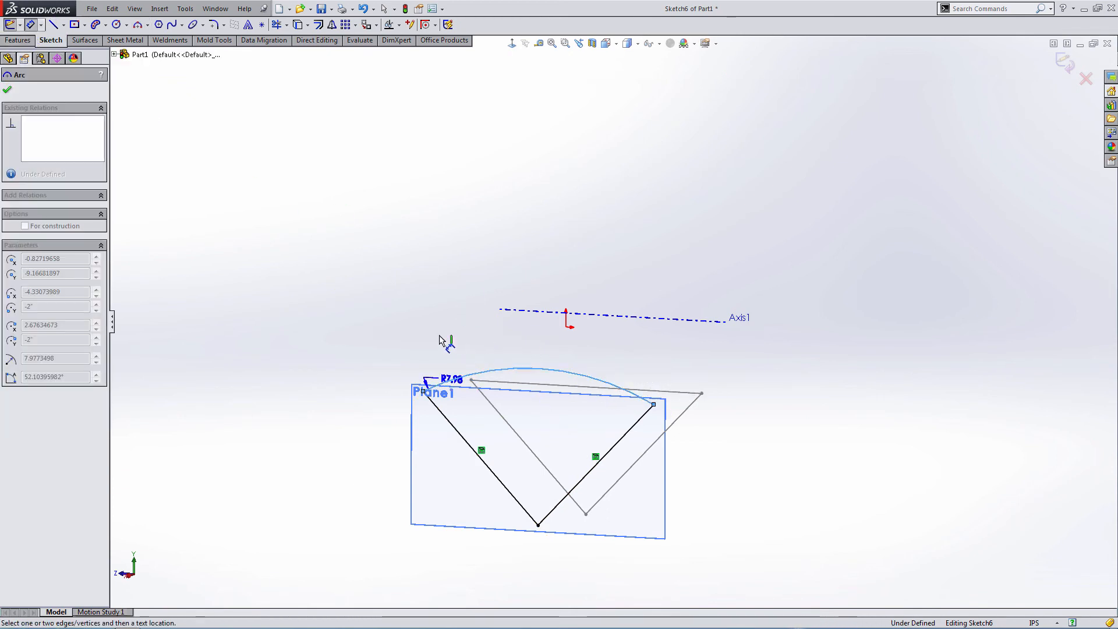
pyautogui.click(439, 334)
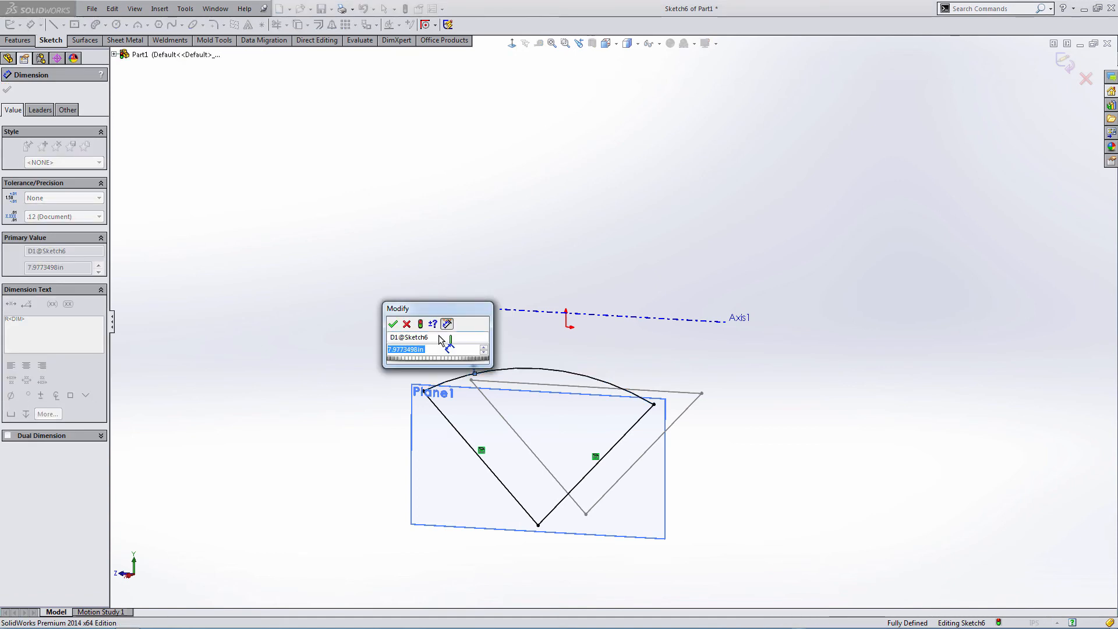
pyautogui.write('8')
pyautogui.press('Return')
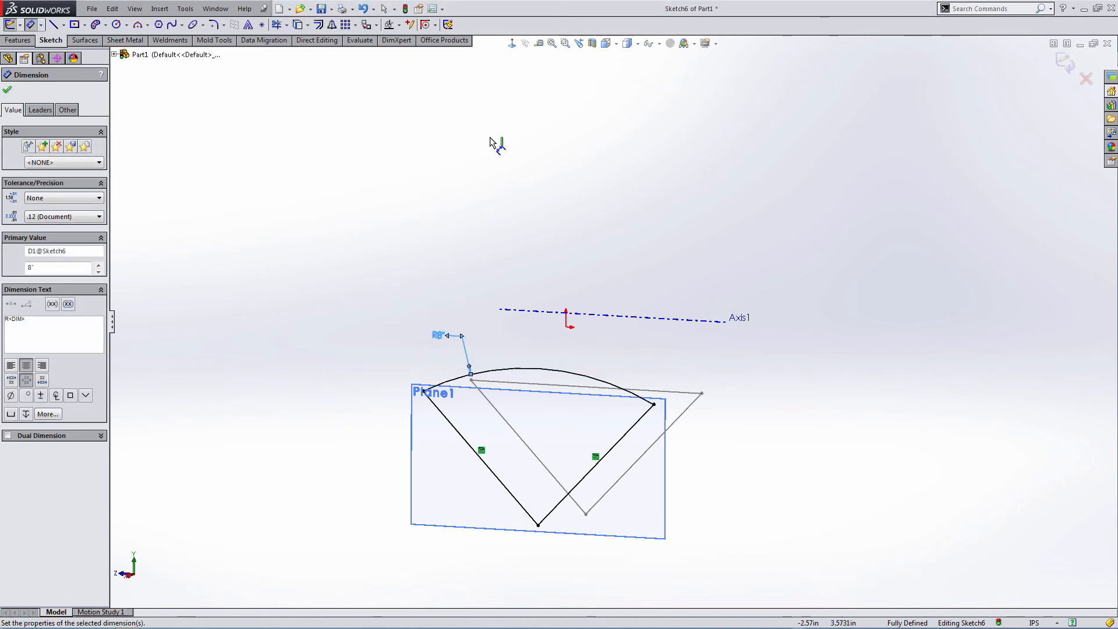
pyautogui.click(507, 45)
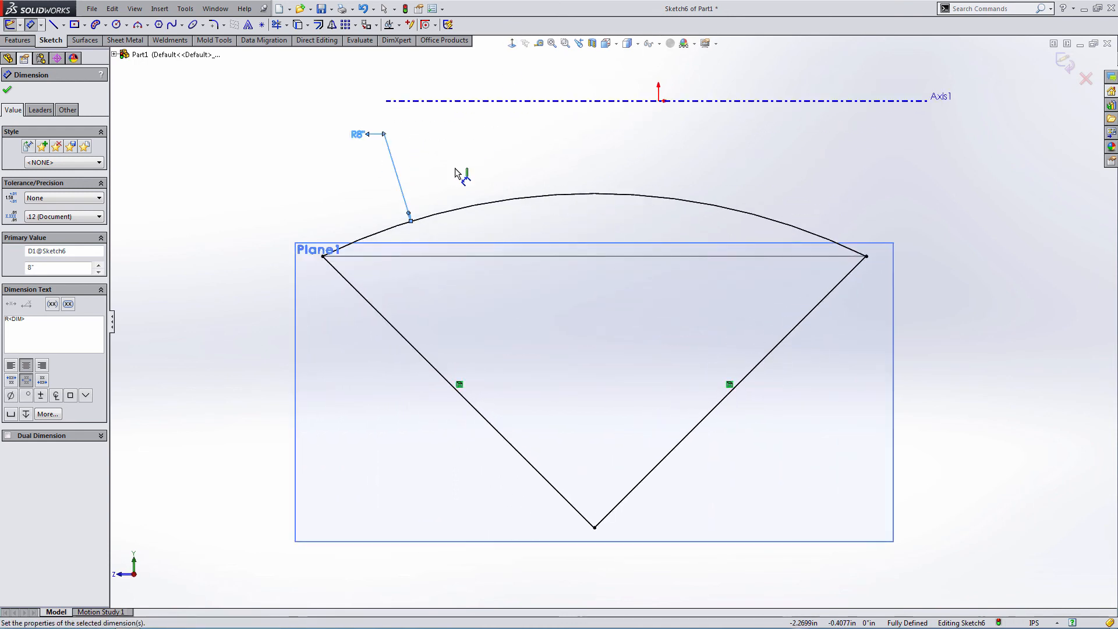
pyautogui.press('Escape')
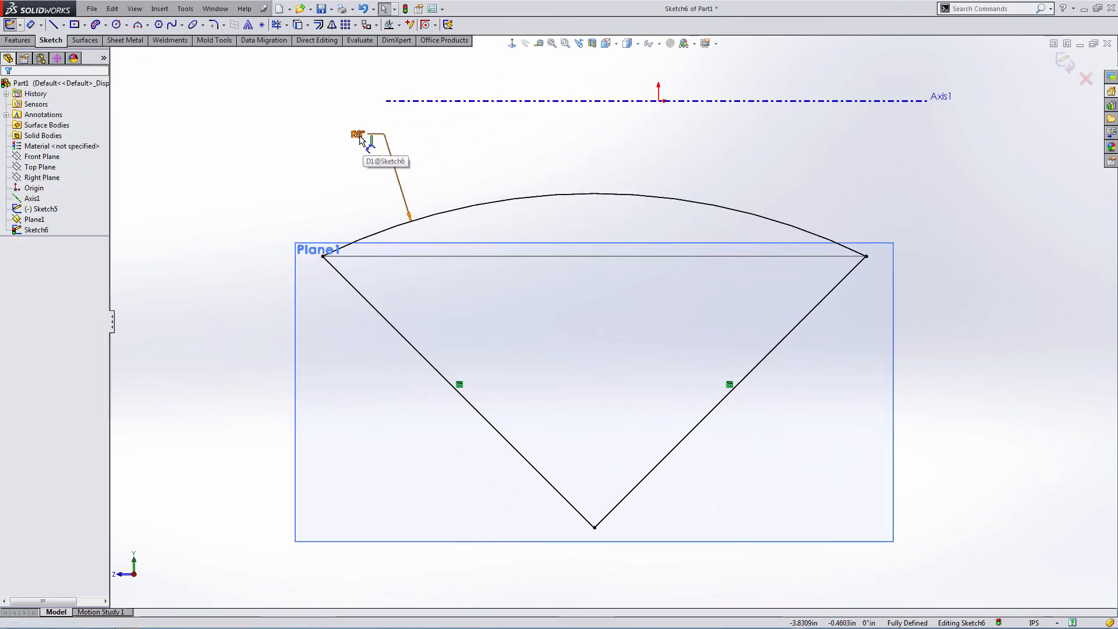
pyautogui.click(359, 140)
pyautogui.press('Delete')
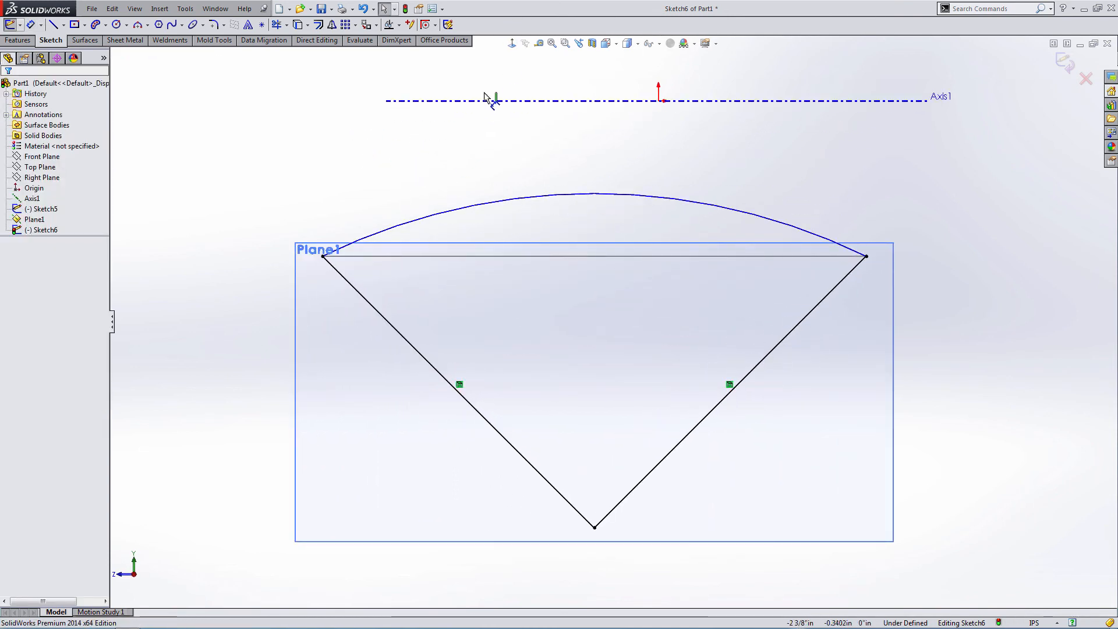
# Dimension the distance between the axis and the top of the arc as 1 in
pyautogui.moveTo(512, 114)
pyautogui.mouseDown(button='middle')
pyautogui.moveTo(400, 145)
pyautogui.moveTo(442, 124)
pyautogui.mouseUp(button='middle')
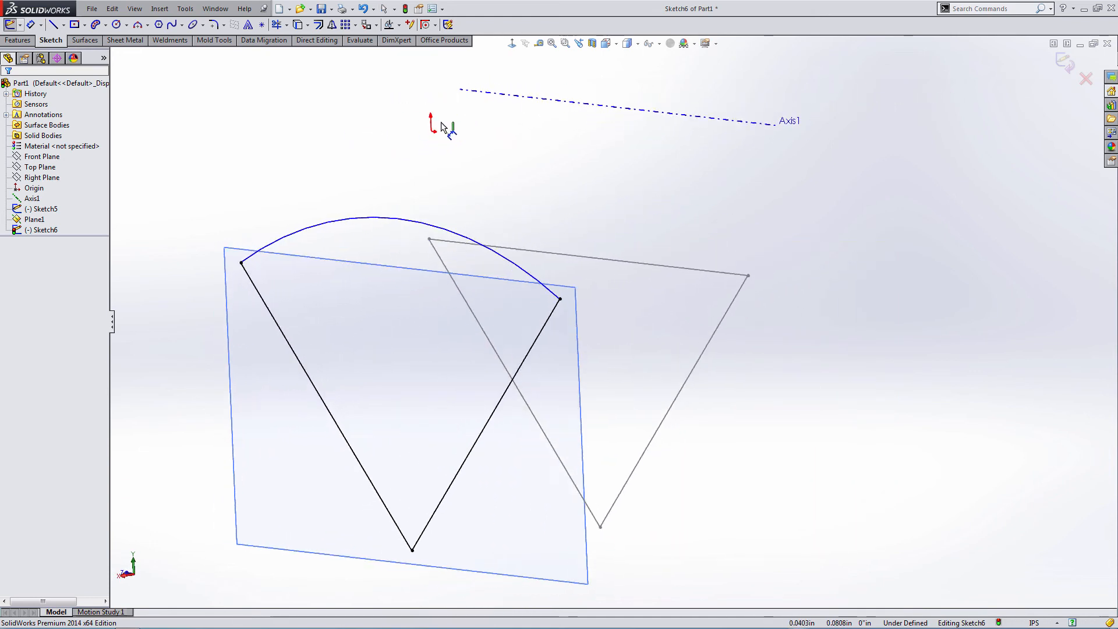
pyautogui.click(513, 44)
pyautogui.click(30, 24)
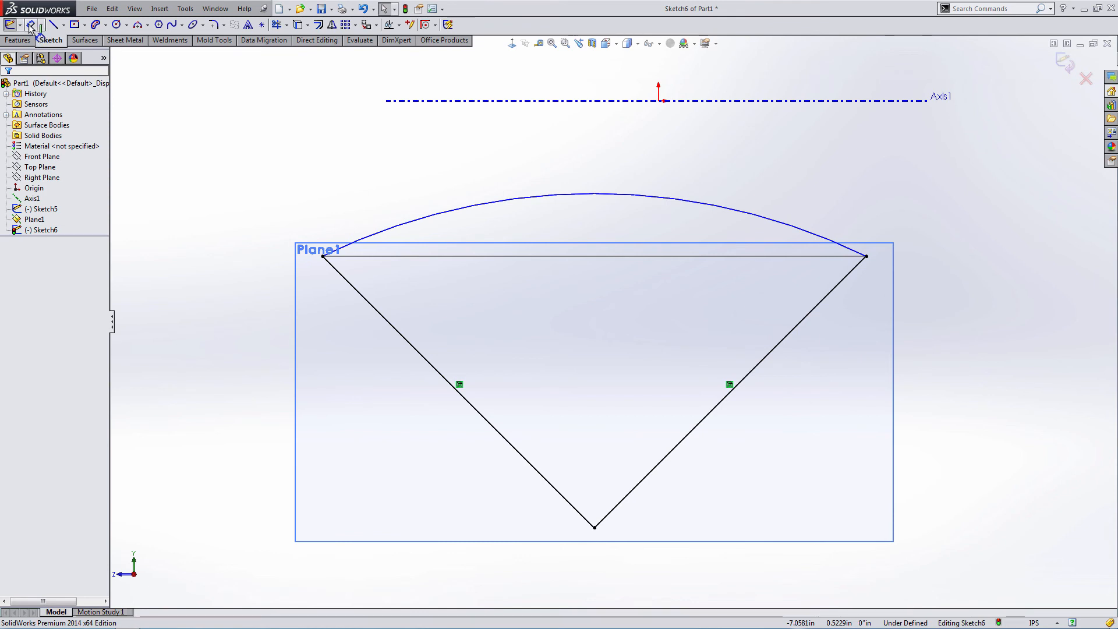
pyautogui.click(473, 101)
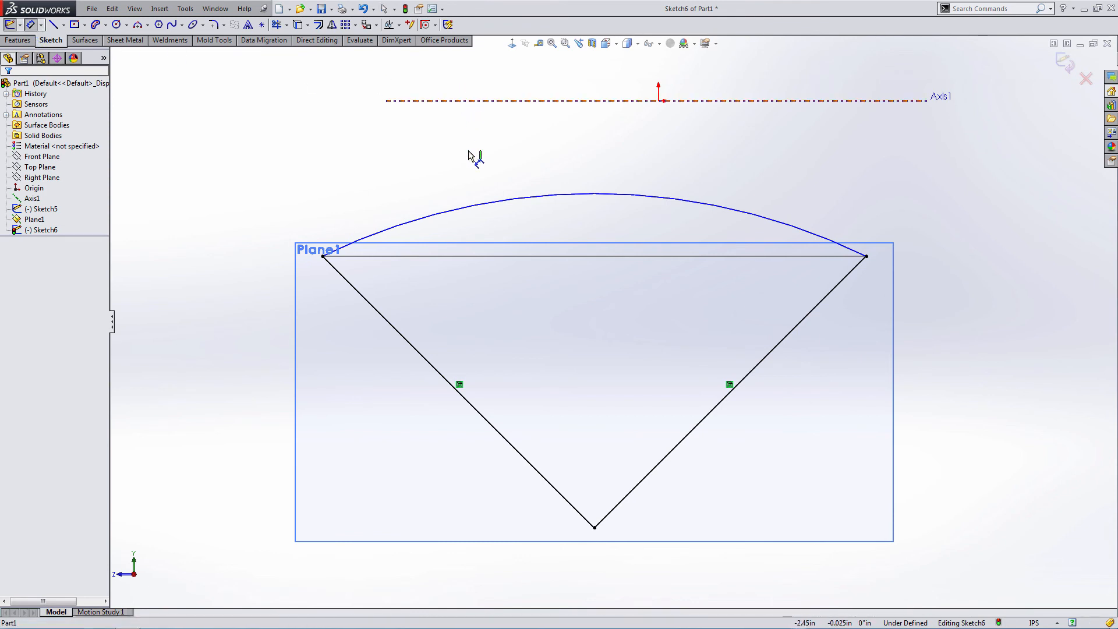
pyautogui.click(483, 202)
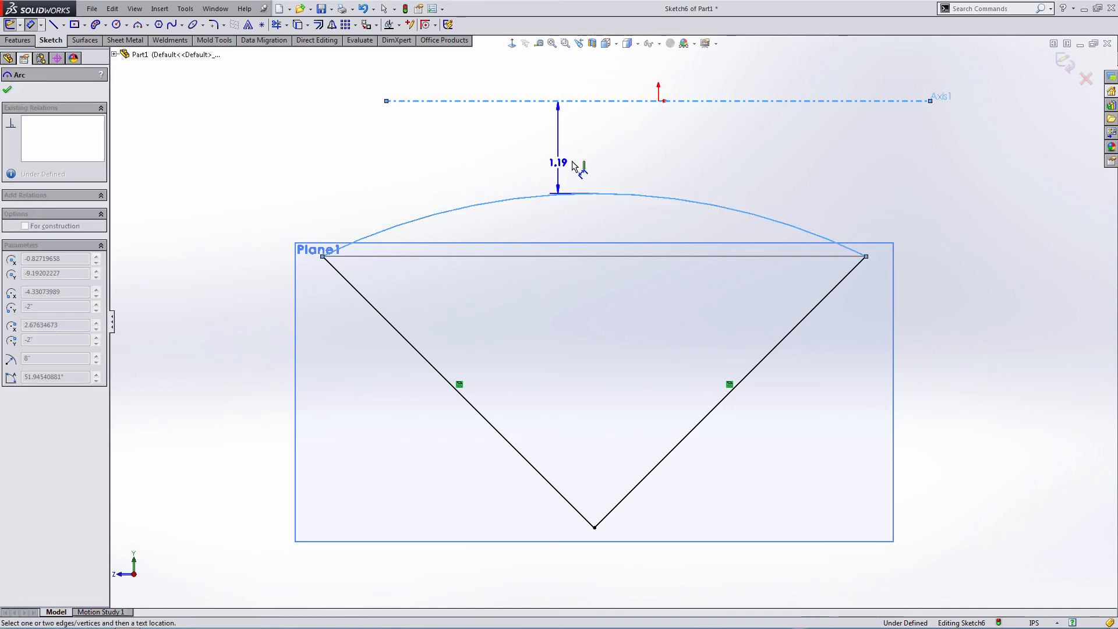
pyautogui.click(657, 153)
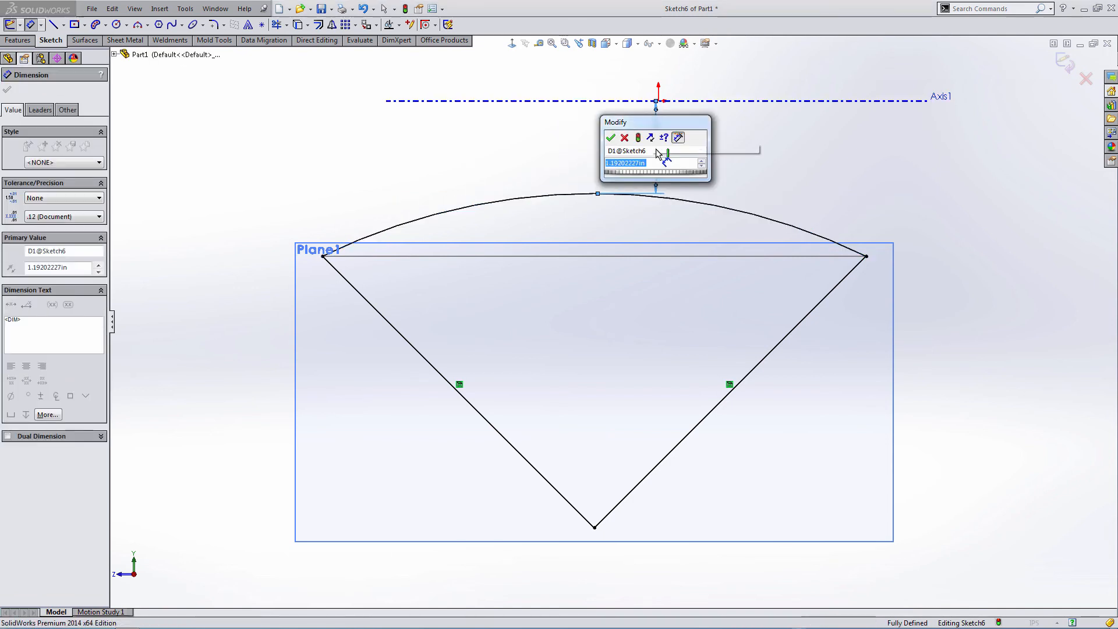
pyautogui.write('1')
pyautogui.press('Return')
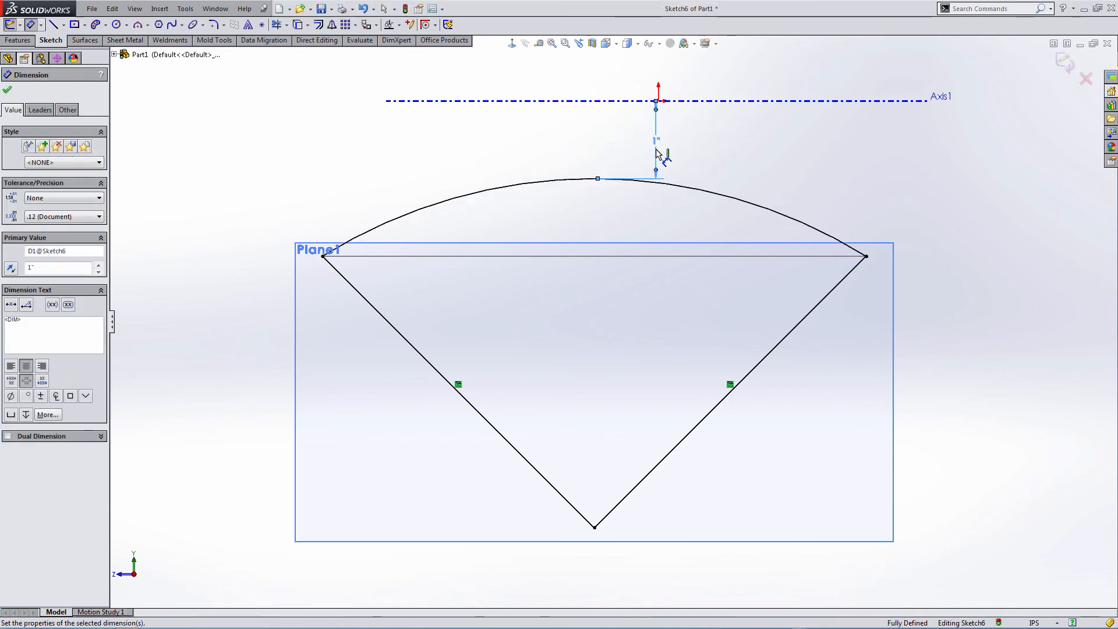
# Move the 1 in dimension well clear of the arc, past the far side of the first triangle
pyautogui.moveTo(656, 149); pyautogui.dragTo(573, 249, button='middle')
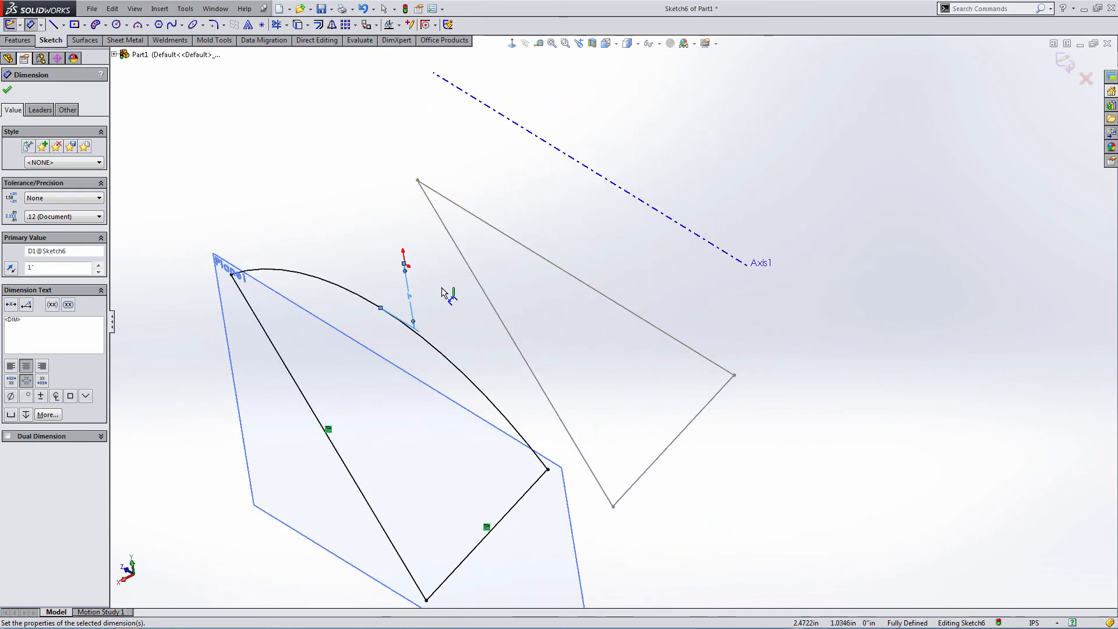
pyautogui.moveTo(411, 295); pyautogui.dragTo(439, 314)
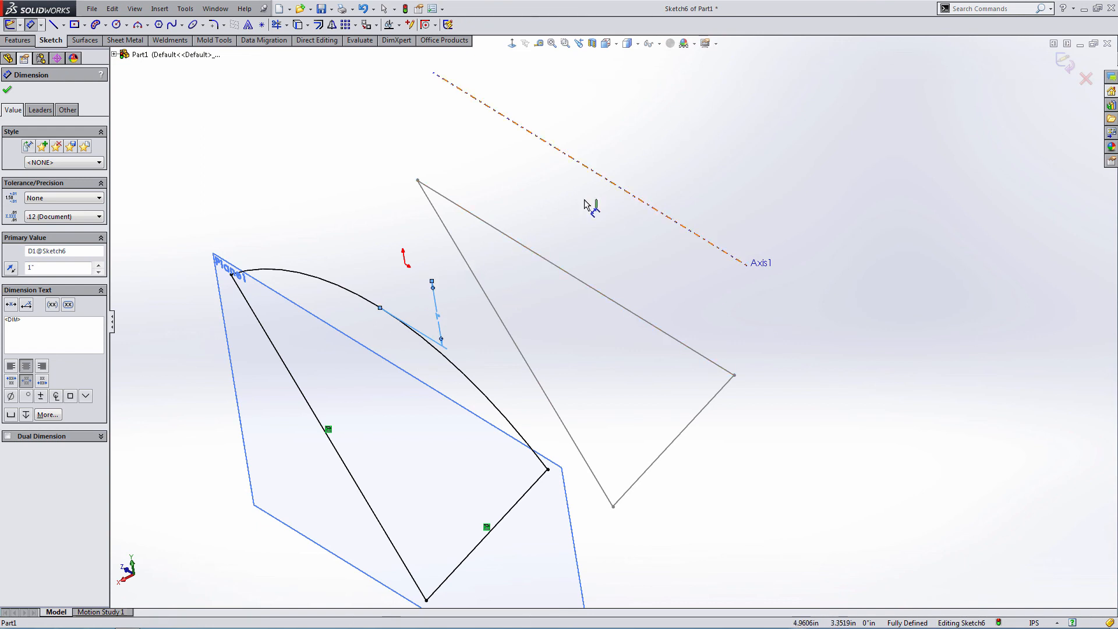
pyautogui.click(368, 208)
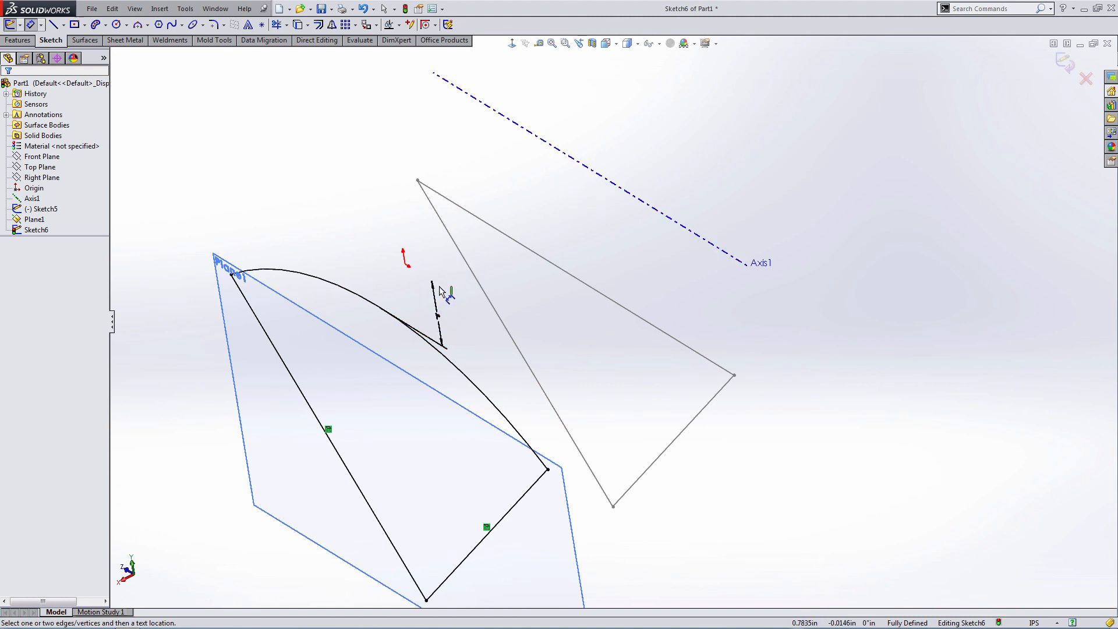
pyautogui.click(437, 306)
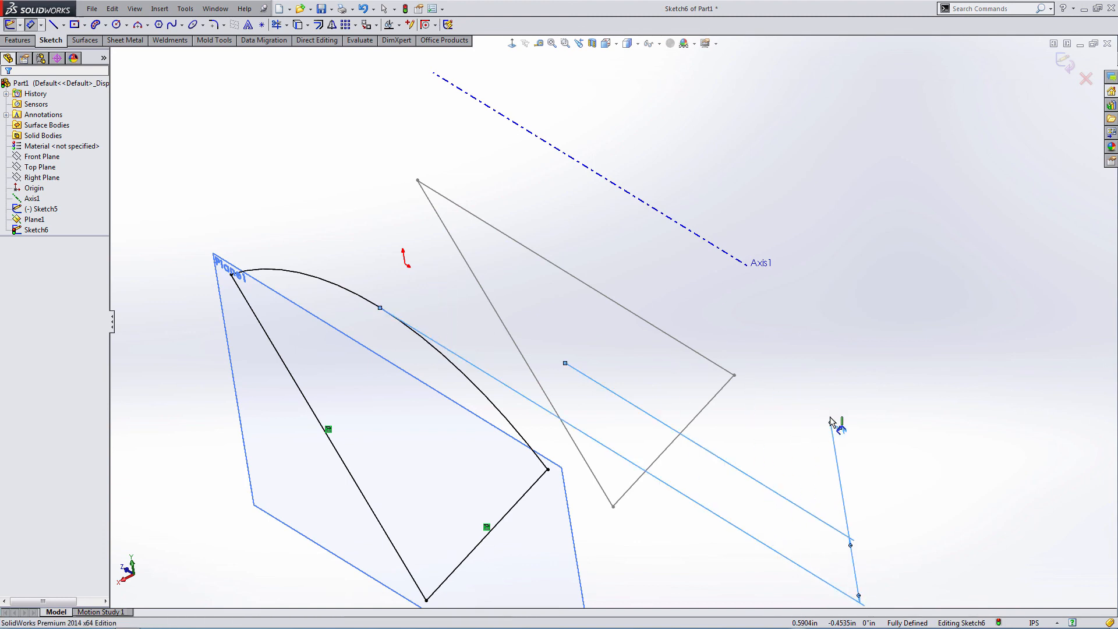
pyautogui.click(837, 425)
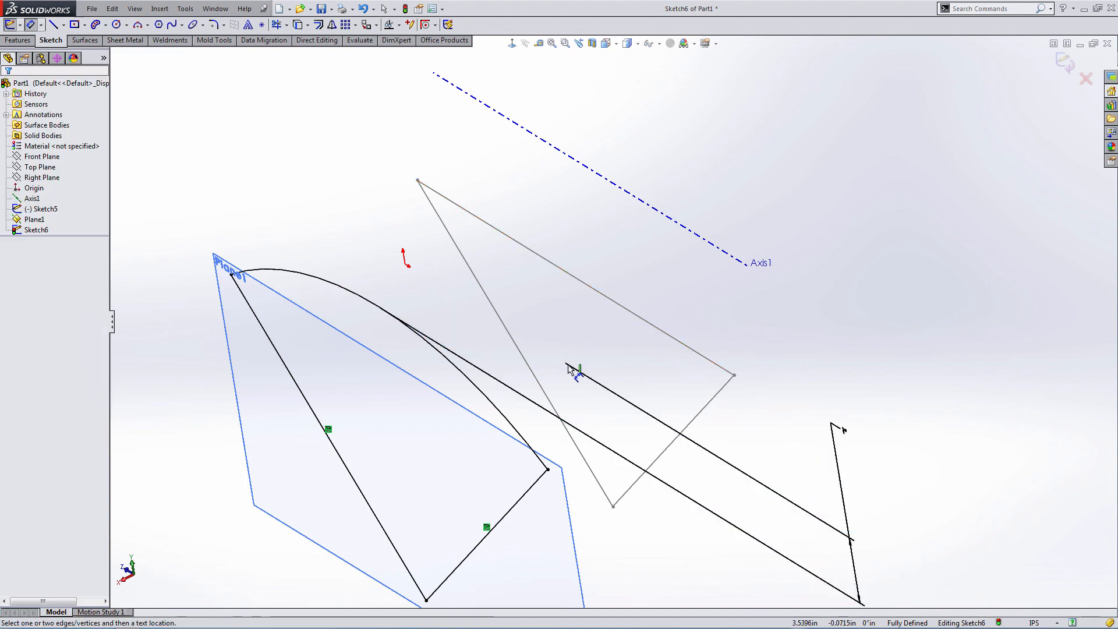
# Drag the reference axis's labelled end inward along its line and exit the sketch
pyautogui.click(749, 270)
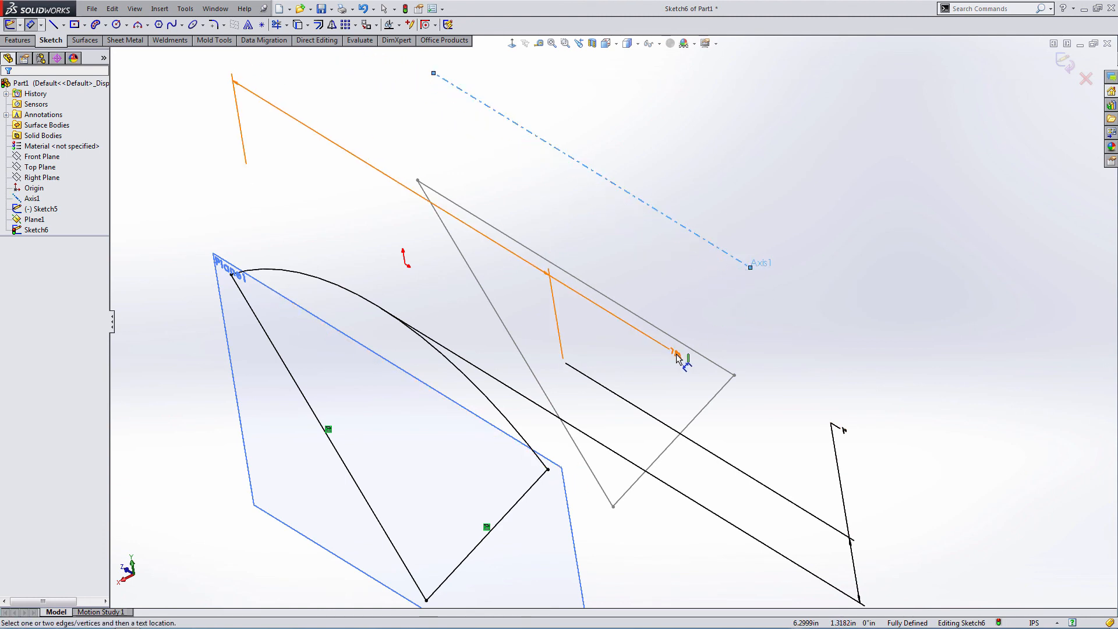
pyautogui.press('Escape')
pyautogui.moveTo(747, 266); pyautogui.dragTo(686, 251)
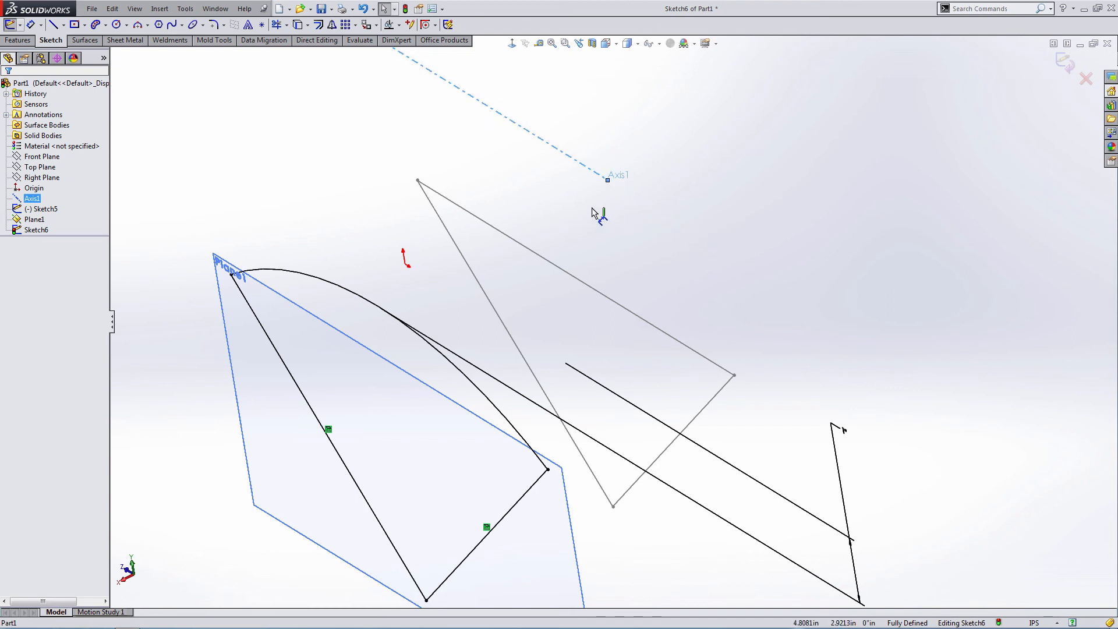
pyautogui.hotkey('ctrl', 'b')
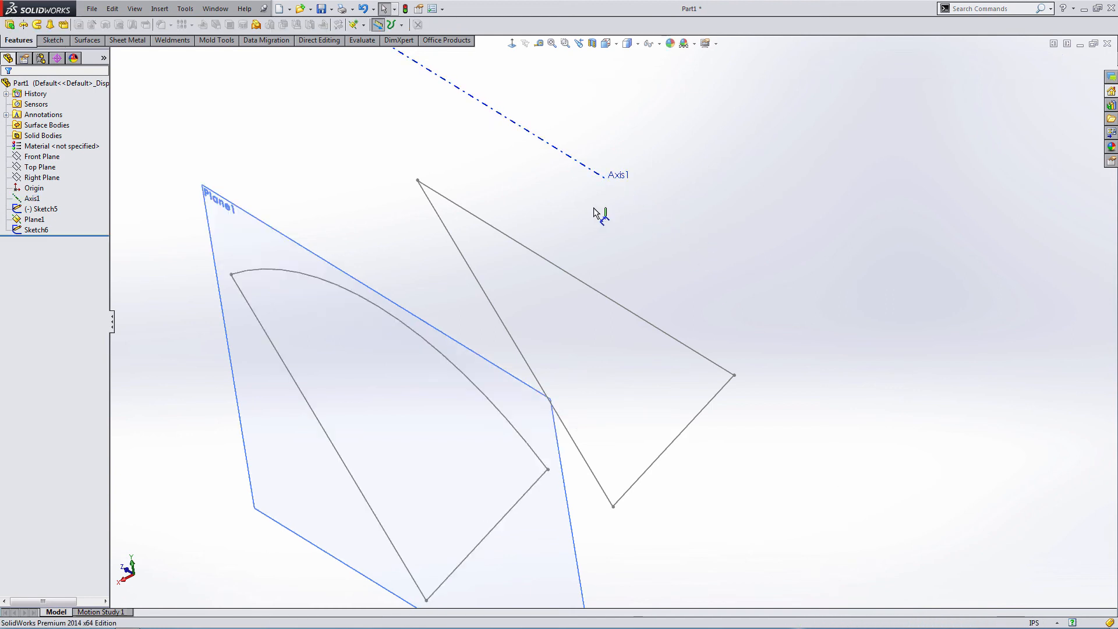
# Reopen the arc sketch on the offset plane for editing
pyautogui.click(47, 230)
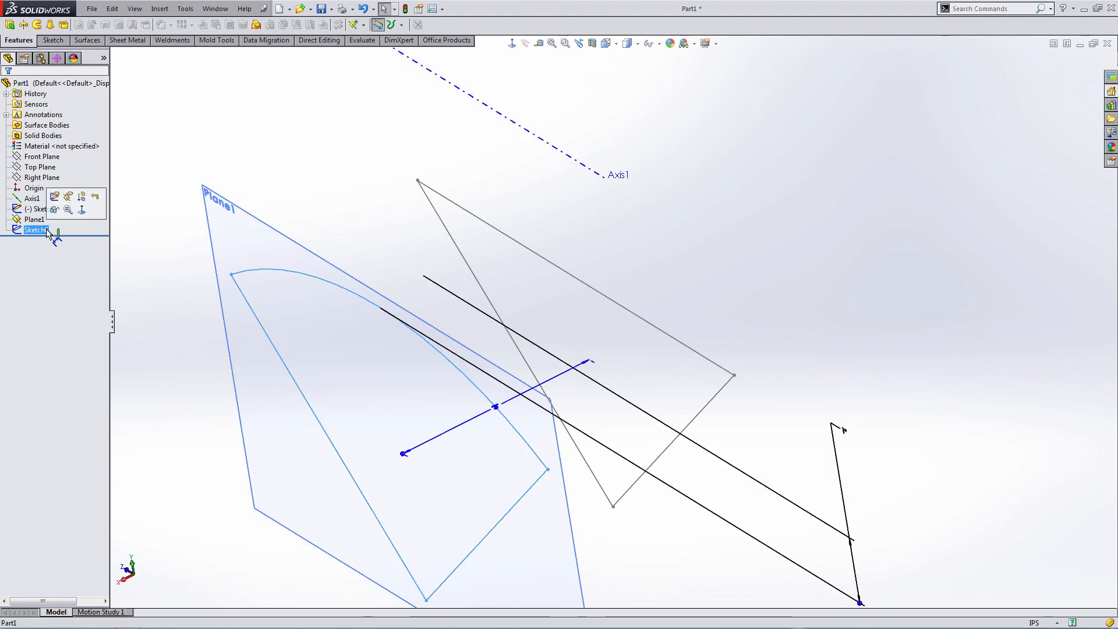
pyautogui.click(54, 196)
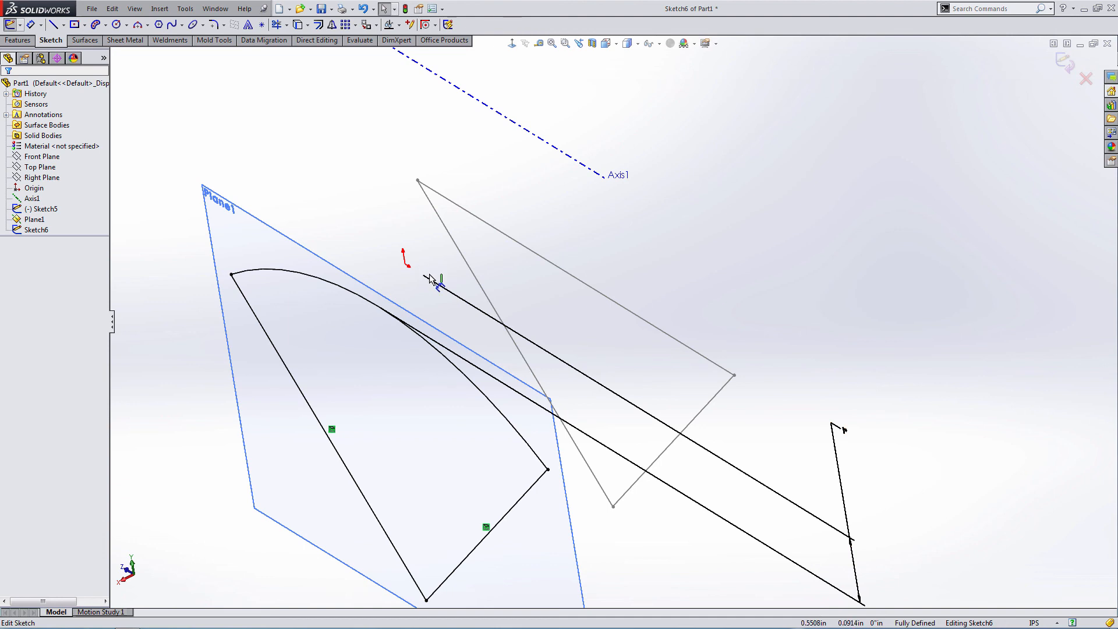
pyautogui.click(598, 176)
pyautogui.scroll(5, 664, 209)
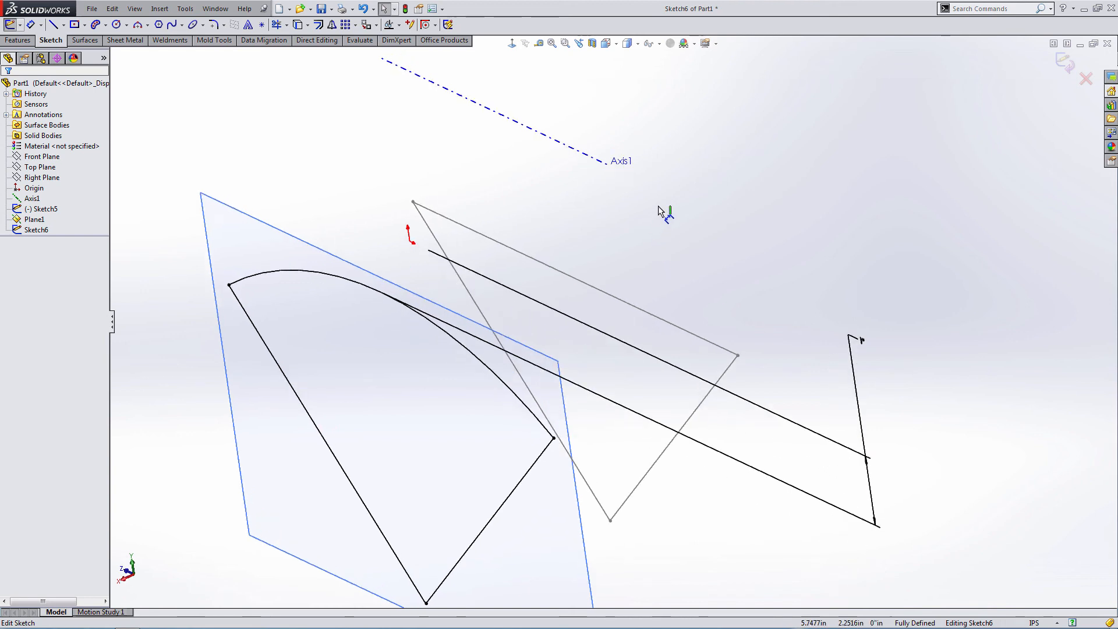